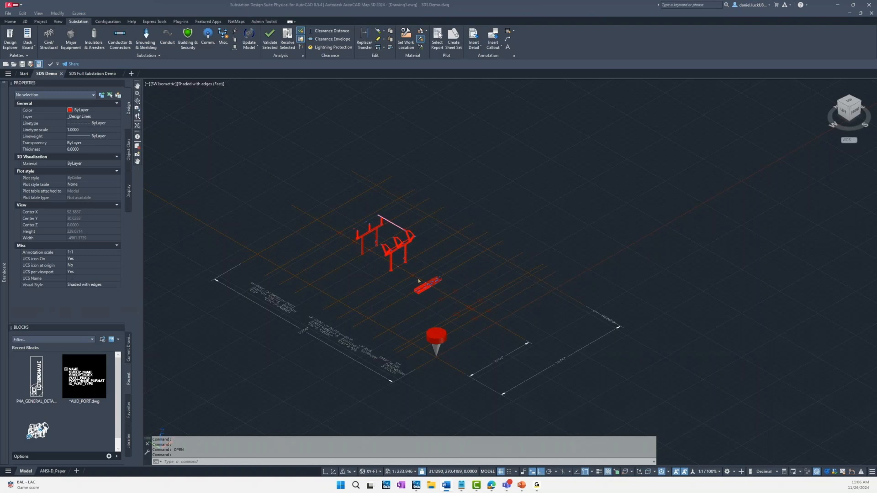
Step: Place the 138 kV generic circuit breaker at the design-line intersection in front of the disconnect switch structure, oriented at 270°
{"action": "scroll", "coordinate": [418, 281], "scroll_direction": "up", "scroll_amount": 4}
{"action": "left_click", "coordinate": [417, 279]}
{"action": "middle_click_drag", "start_coordinate": [456, 257], "coordinate": [203, 145], "text": "shift"}
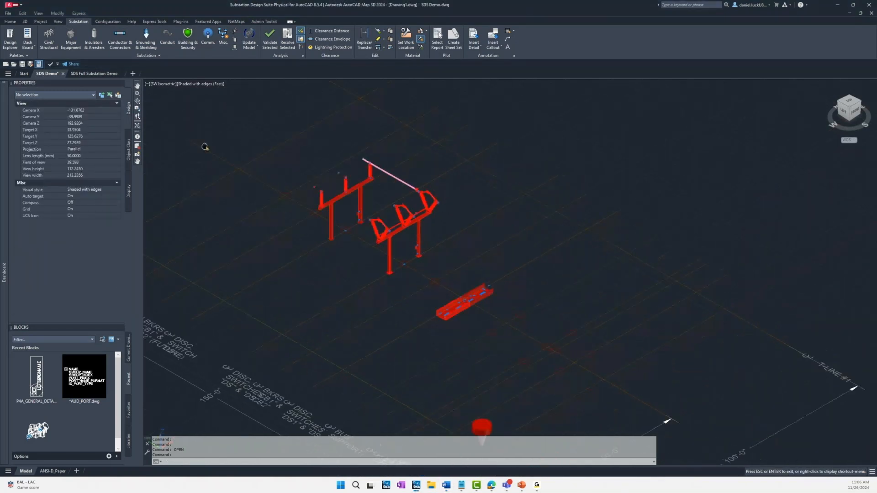
{"action": "left_click", "coordinate": [71, 38]}
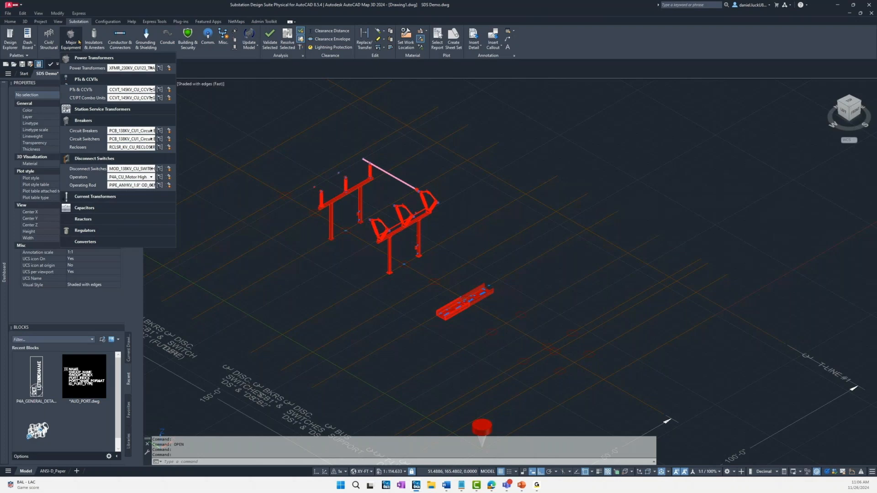
{"action": "left_click", "coordinate": [168, 131]}
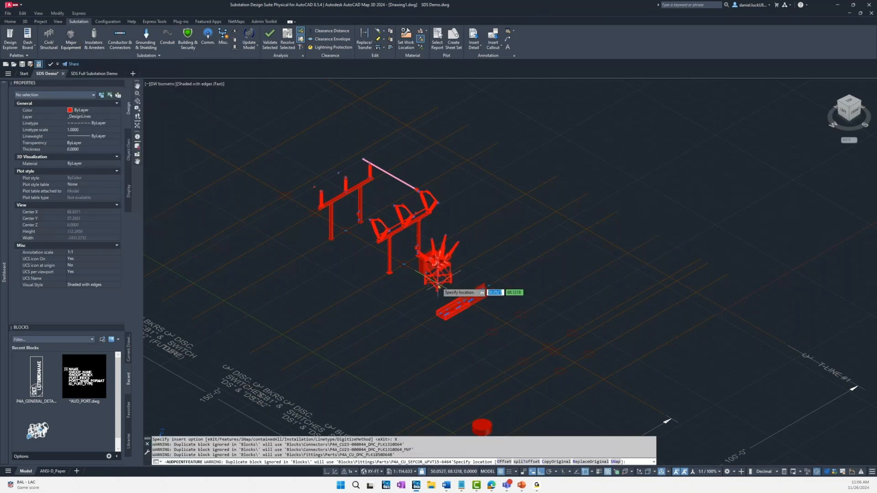
{"action": "scroll", "coordinate": [439, 286], "scroll_direction": "up", "scroll_amount": 5}
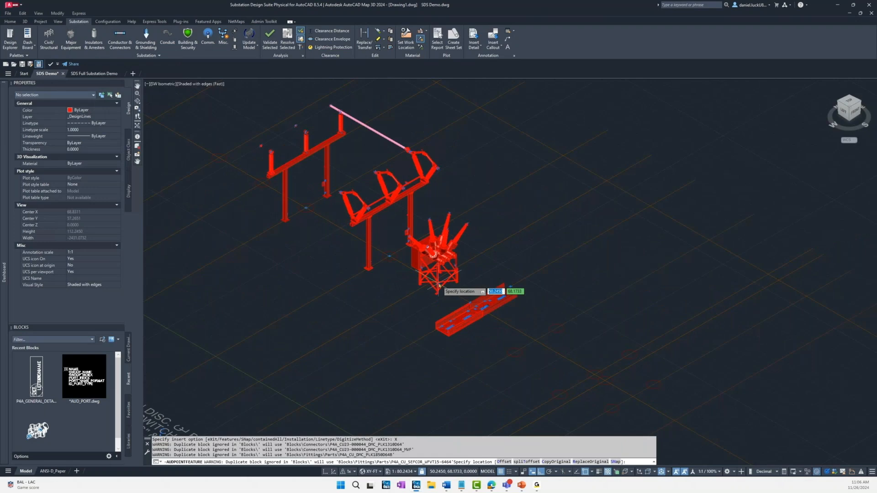
{"action": "middle_click_drag", "start_coordinate": [439, 286], "coordinate": [431, 281], "text": "shift"}
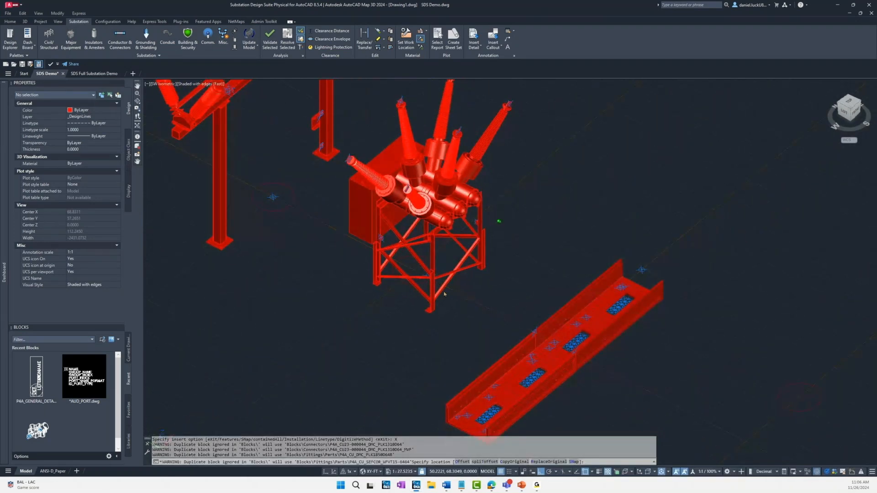
{"action": "right_click", "coordinate": [422, 275], "text": "shift"}
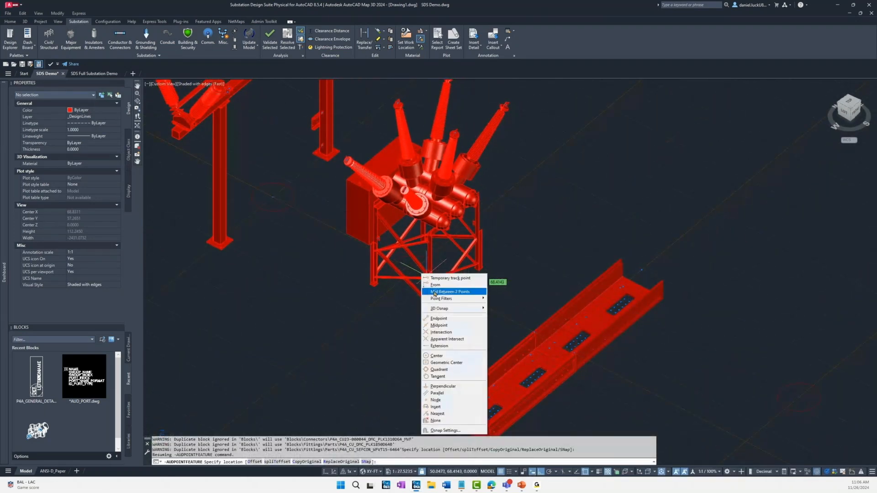
{"action": "left_click", "coordinate": [440, 333]}
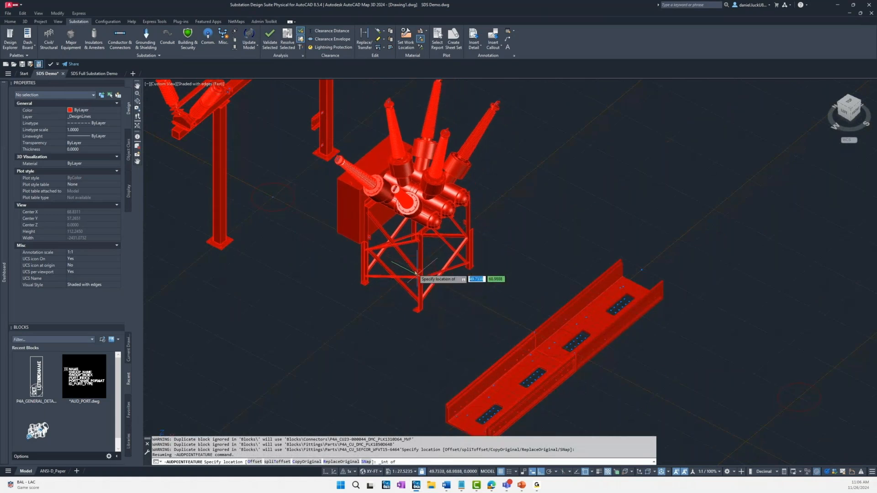
{"action": "left_click", "coordinate": [416, 273]}
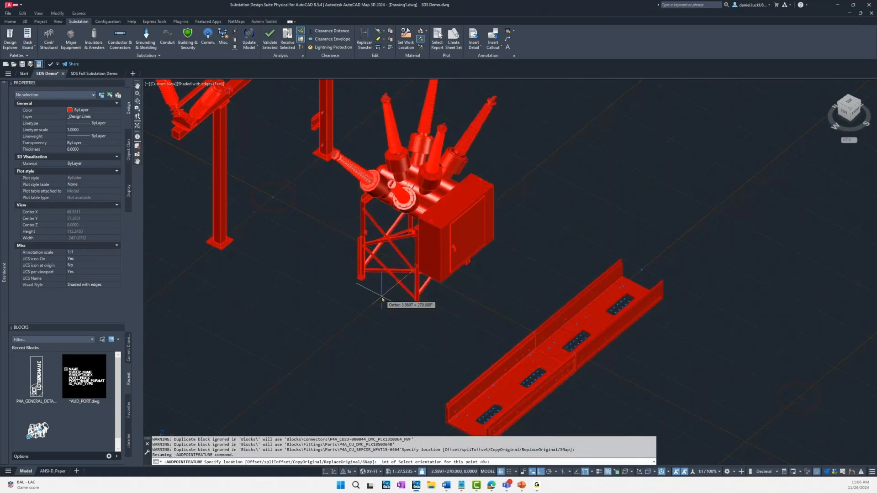
{"action": "left_click", "coordinate": [382, 299]}
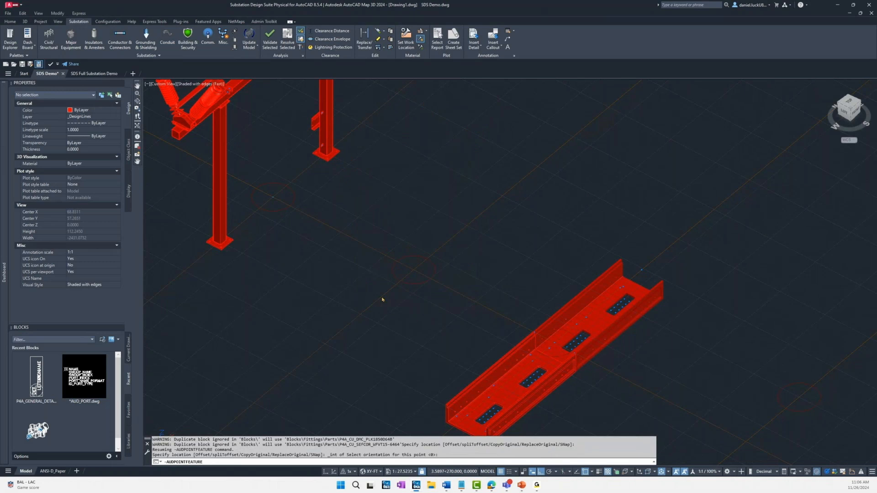
{"action": "key", "text": "Escape"}
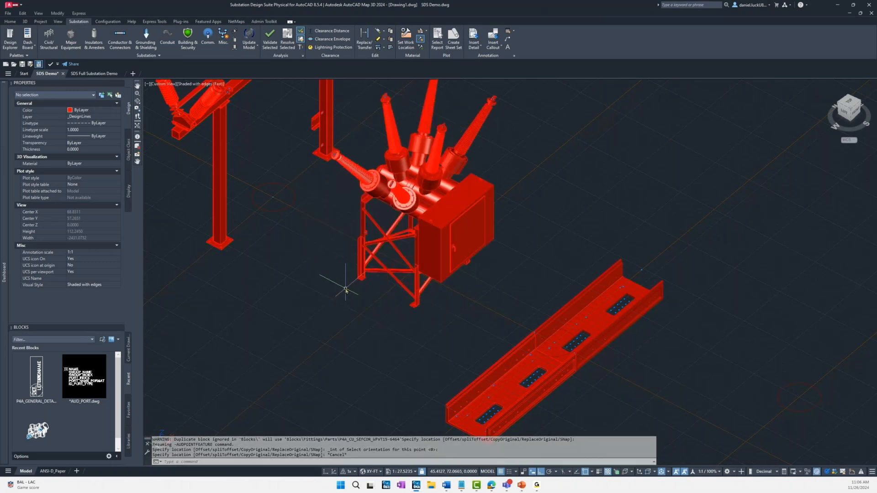
Step: Examine the placed circuit breaker's feature attributes in the dashboard, including its geometric controls and LOD100 data
{"action": "scroll", "coordinate": [346, 290], "scroll_direction": "down", "scroll_amount": 2}
{"action": "scroll", "coordinate": [347, 287], "scroll_direction": "down", "scroll_amount": 2}
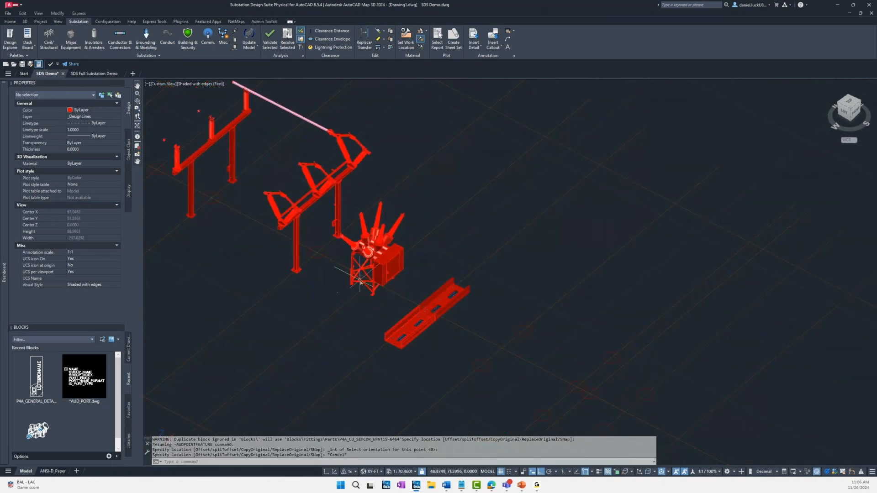
{"action": "left_click", "coordinate": [391, 260]}
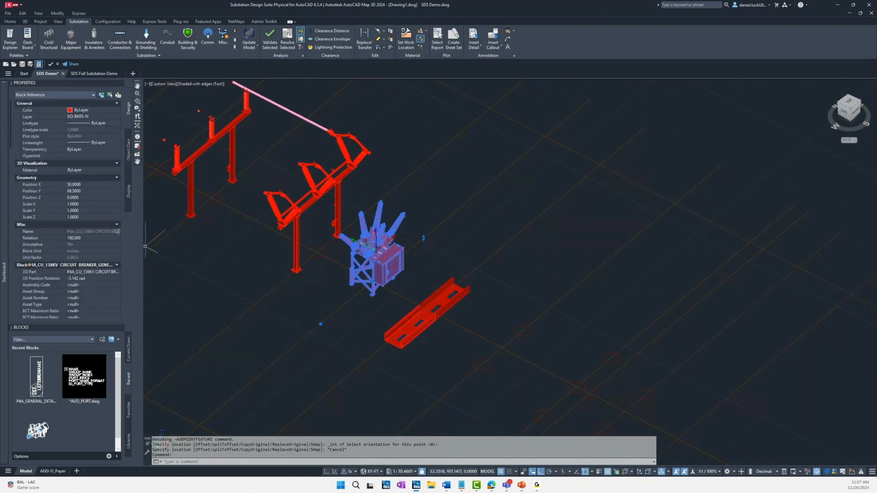
{"action": "left_click", "coordinate": [5, 273]}
{"action": "left_click", "coordinate": [59, 214]}
{"action": "left_click", "coordinate": [30, 214]}
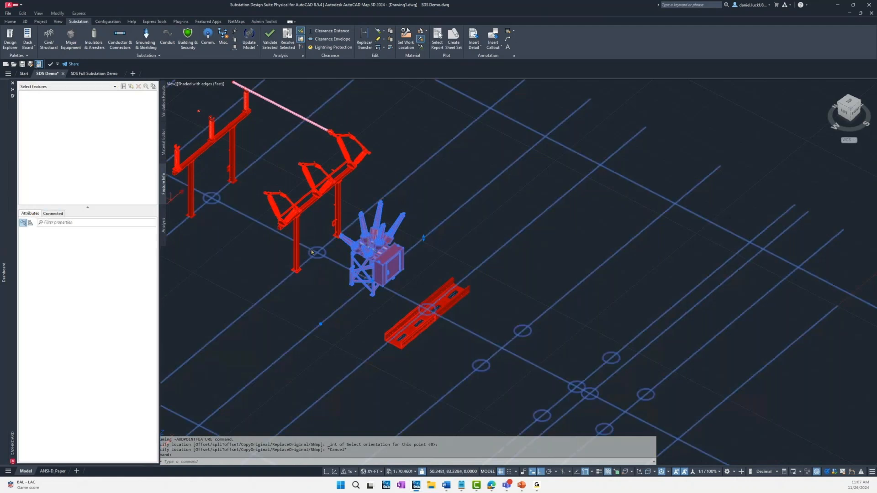
{"action": "key", "text": "Escape"}
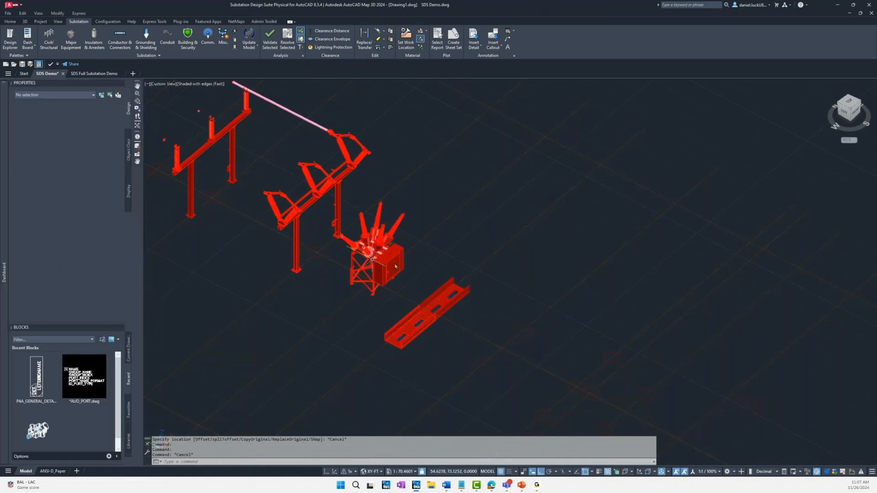
{"action": "left_click", "coordinate": [381, 259]}
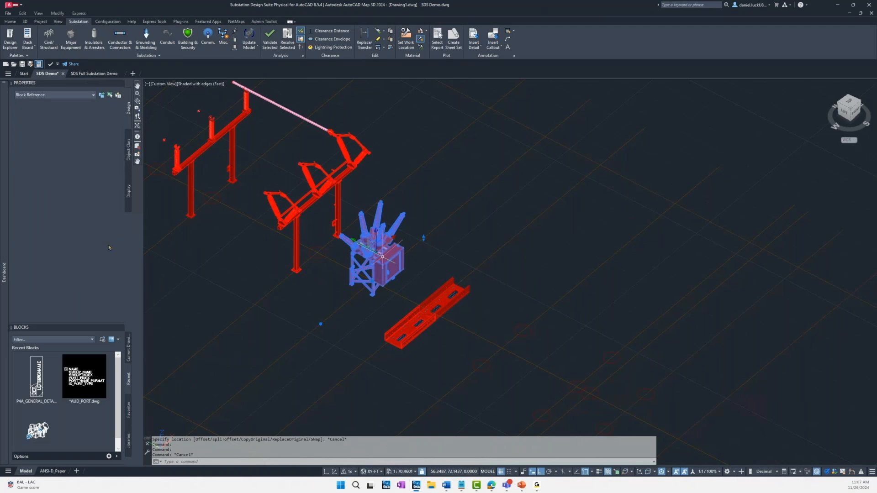
{"action": "mouse_move", "coordinate": [3, 239]}
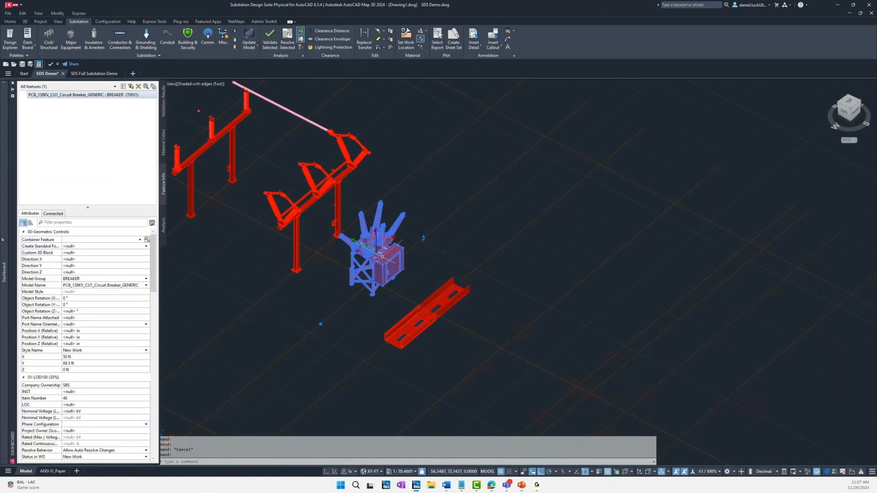
{"action": "mouse_move", "coordinate": [153, 250]}
{"action": "left_mouse_down"}
{"action": "mouse_move", "coordinate": [152, 291]}
{"action": "mouse_move", "coordinate": [154, 251]}
{"action": "left_mouse_up"}
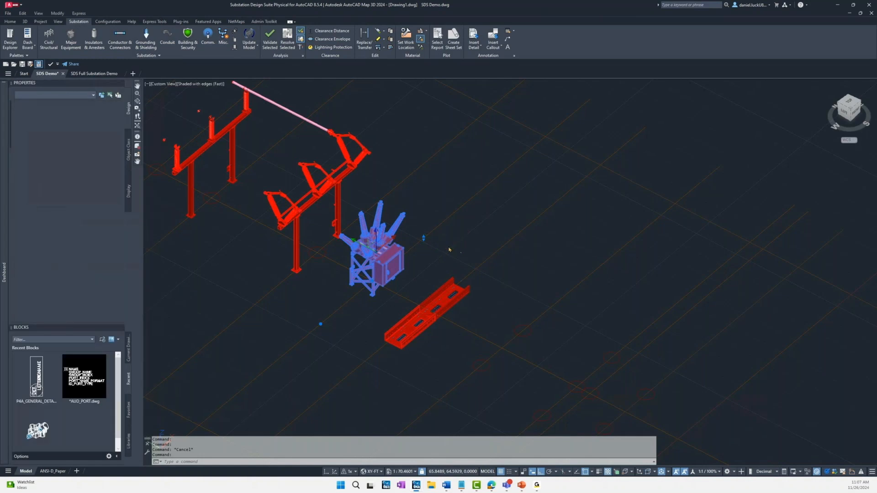
{"action": "key", "text": "Escape"}
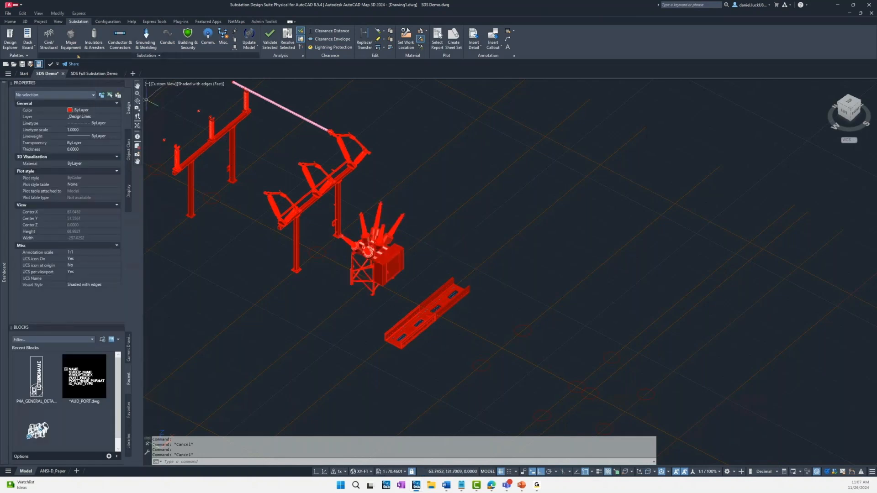
{"action": "left_click", "coordinate": [49, 44]}
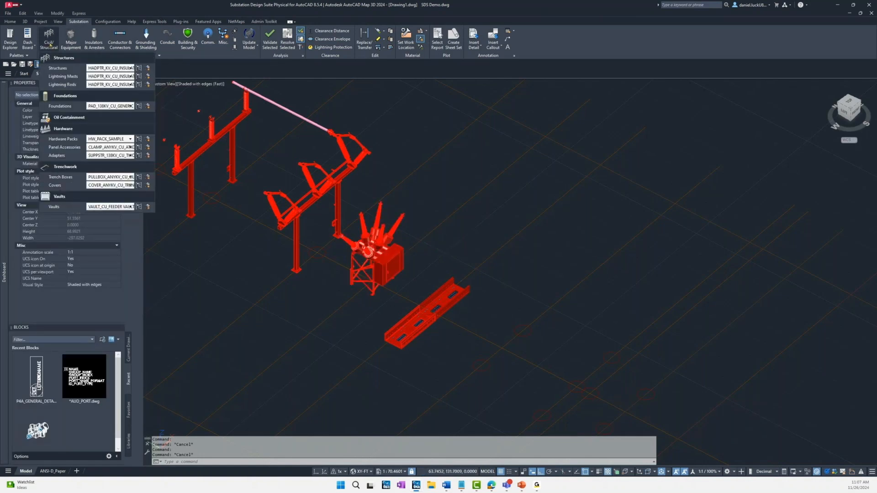
{"action": "left_click", "coordinate": [147, 106]}
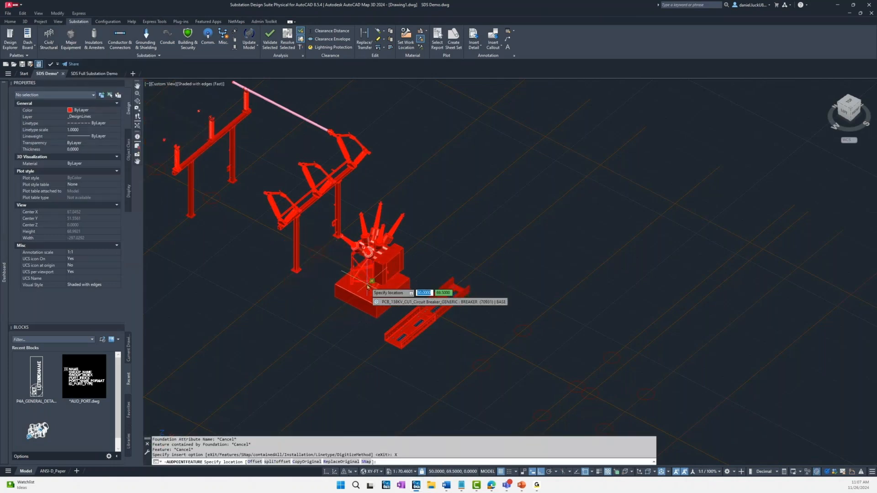
{"action": "scroll", "coordinate": [367, 287], "scroll_direction": "up", "scroll_amount": 8}
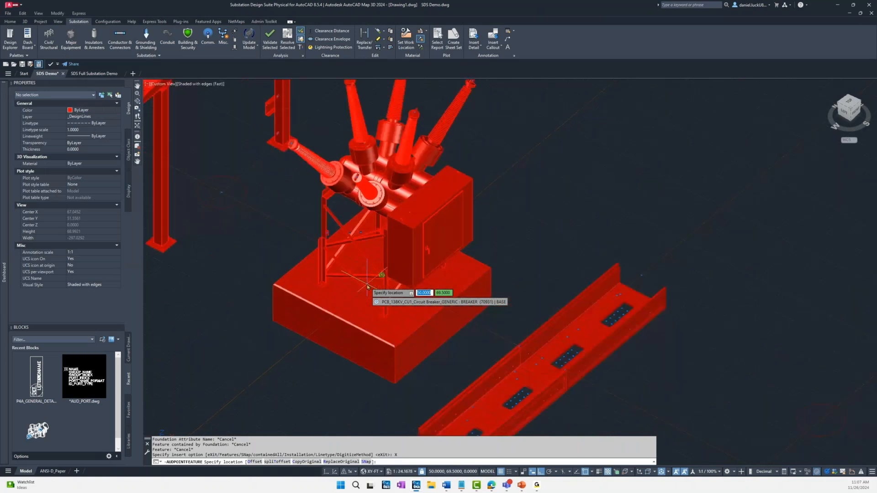
{"action": "middle_click_drag", "start_coordinate": [368, 287], "coordinate": [391, 276]}
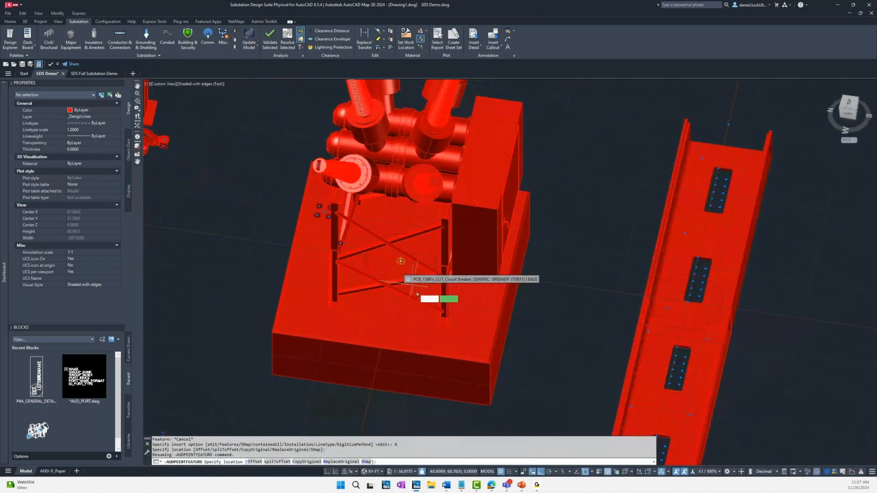
{"action": "key", "text": "Escape"}
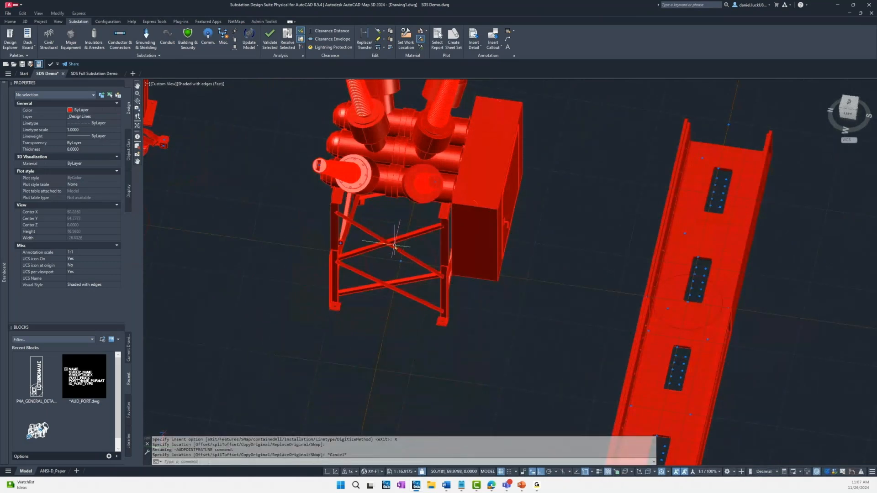
Step: Examine the connection ports on the circuit breaker's support frame and bushings, and check which object snap modes are enabled
{"action": "scroll", "coordinate": [397, 260], "scroll_direction": "up", "scroll_amount": 5}
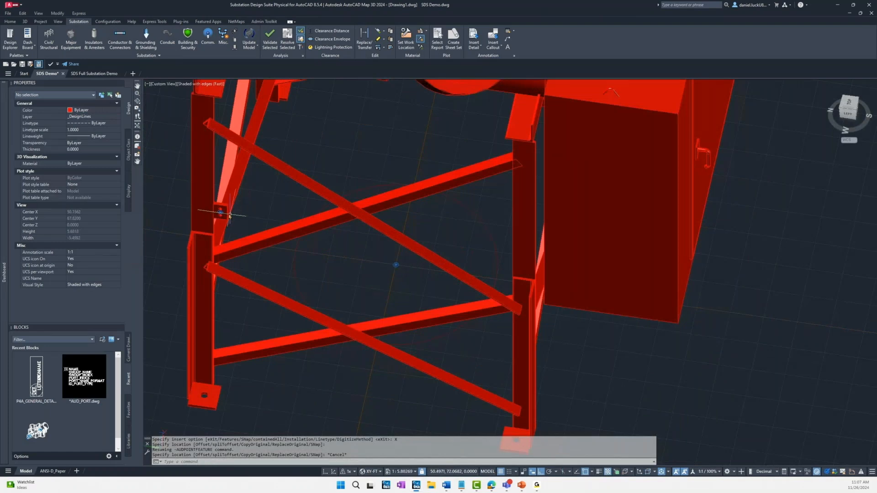
{"action": "scroll", "coordinate": [230, 215], "scroll_direction": "down", "scroll_amount": 4}
{"action": "middle_click_drag", "start_coordinate": [228, 218], "coordinate": [158, 198], "text": "shift"}
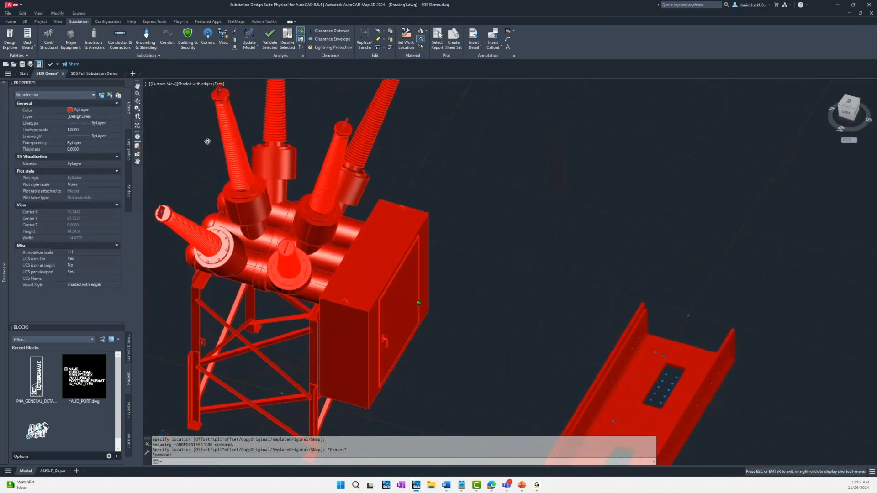
{"action": "scroll", "coordinate": [158, 201], "scroll_direction": "up", "scroll_amount": 5}
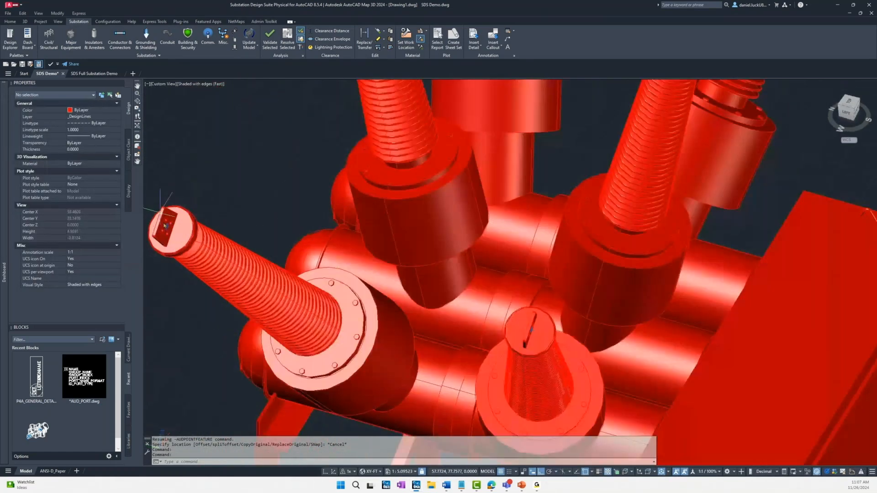
{"action": "scroll", "coordinate": [325, 247], "scroll_direction": "down", "scroll_amount": 8}
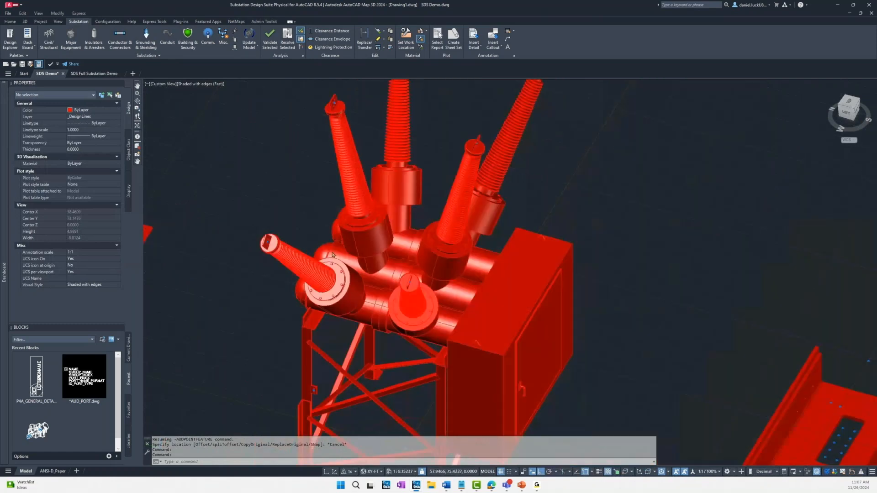
{"action": "middle_click_drag", "start_coordinate": [335, 321], "coordinate": [348, 328], "text": "shift"}
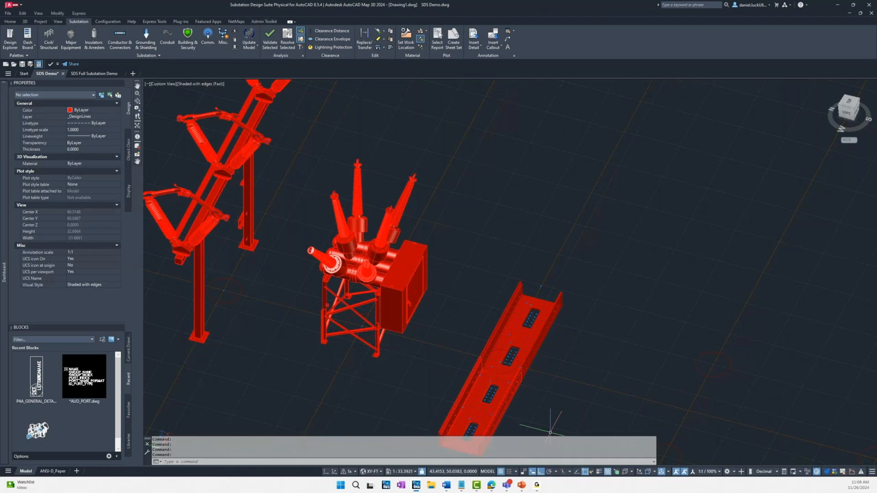
{"action": "left_click", "coordinate": [592, 472]}
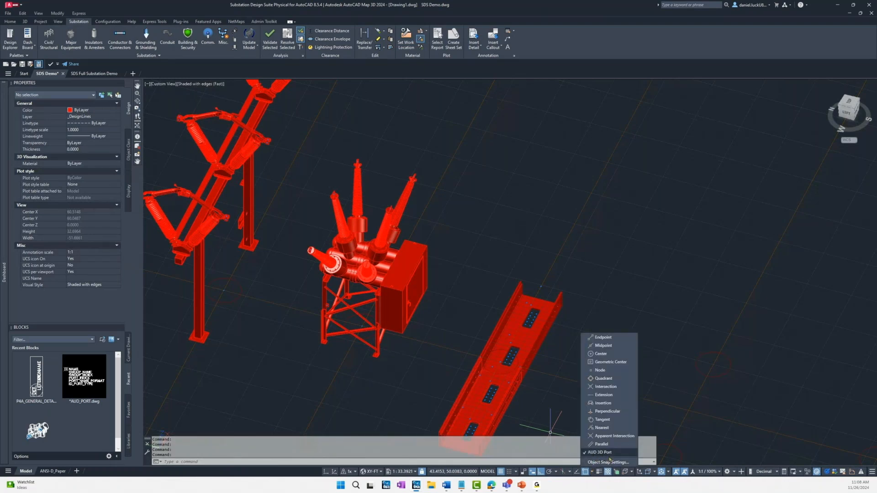
{"action": "key", "text": "Escape"}
{"action": "key", "text": "Escape"}
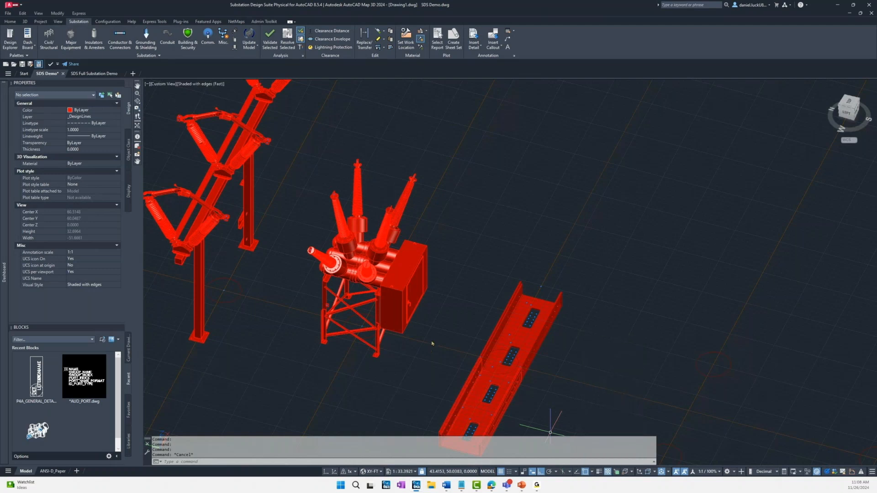
Step: Place the PAD_138KV_CU_GENERIC foundation under the circuit breaker, snapped to the breaker's BASE port
{"action": "left_click", "coordinate": [48, 36]}
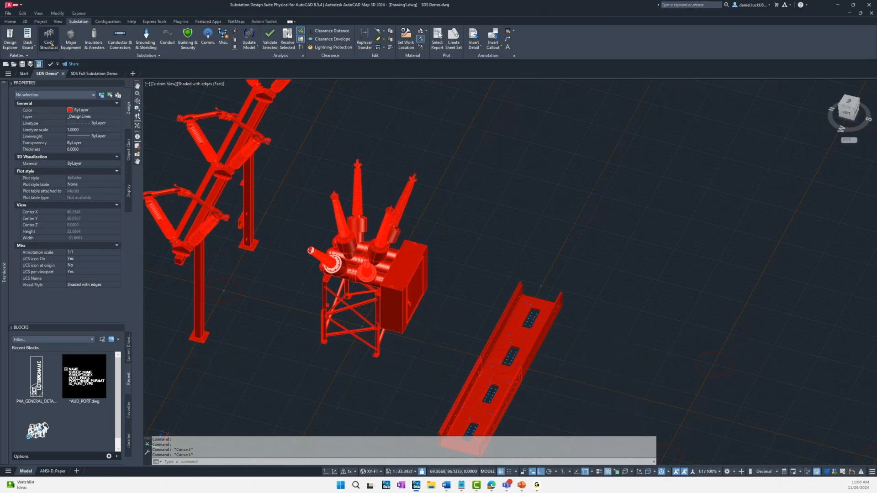
{"action": "left_click", "coordinate": [111, 97]}
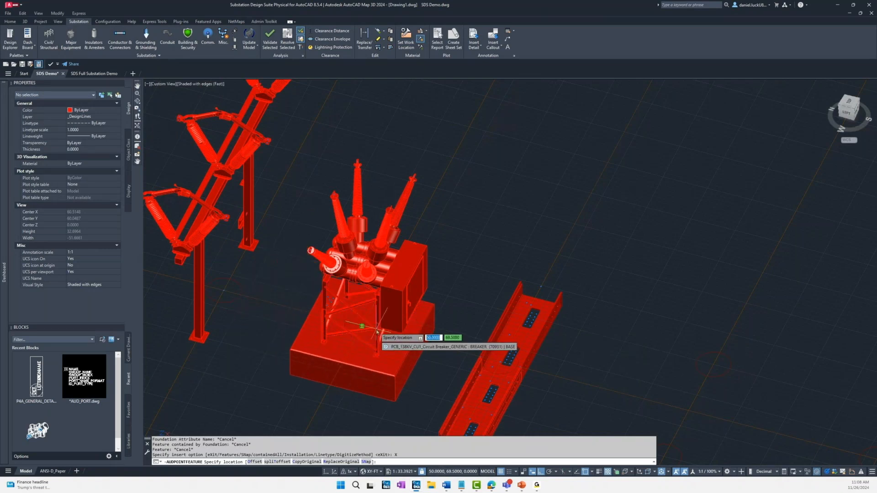
{"action": "scroll", "coordinate": [377, 331], "scroll_direction": "up", "scroll_amount": 2}
{"action": "scroll", "coordinate": [376, 330], "scroll_direction": "up", "scroll_amount": 2}
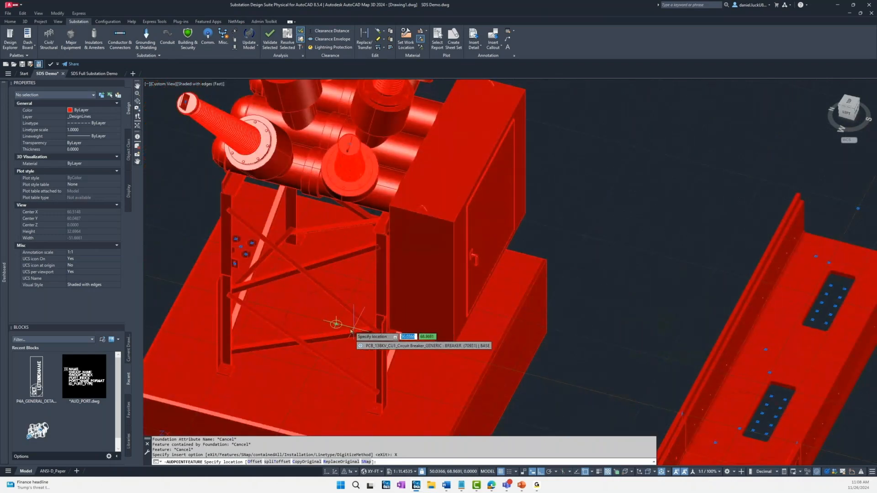
{"action": "scroll", "coordinate": [358, 332], "scroll_direction": "up", "scroll_amount": 2}
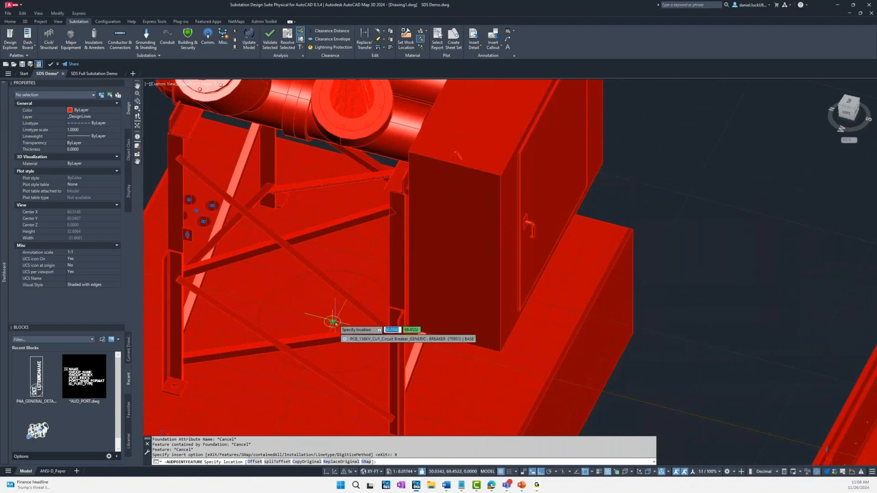
{"action": "scroll", "coordinate": [334, 324], "scroll_direction": "up", "scroll_amount": 6}
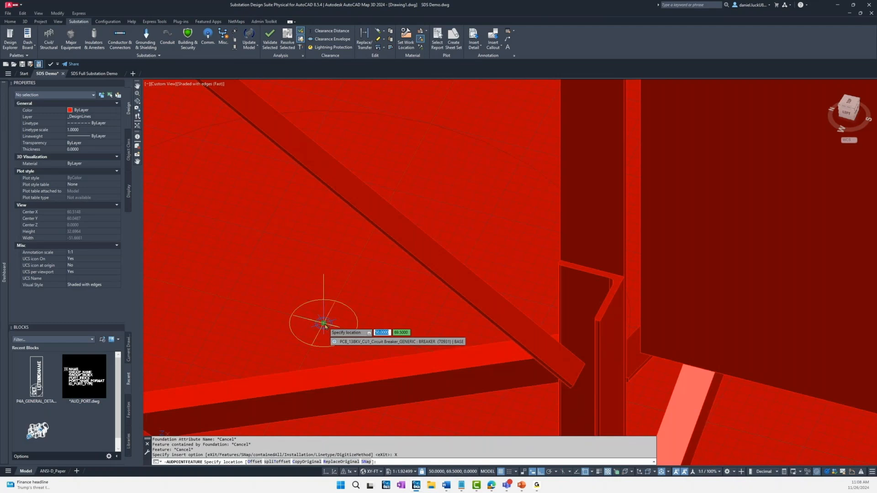
{"action": "left_click", "coordinate": [324, 326]}
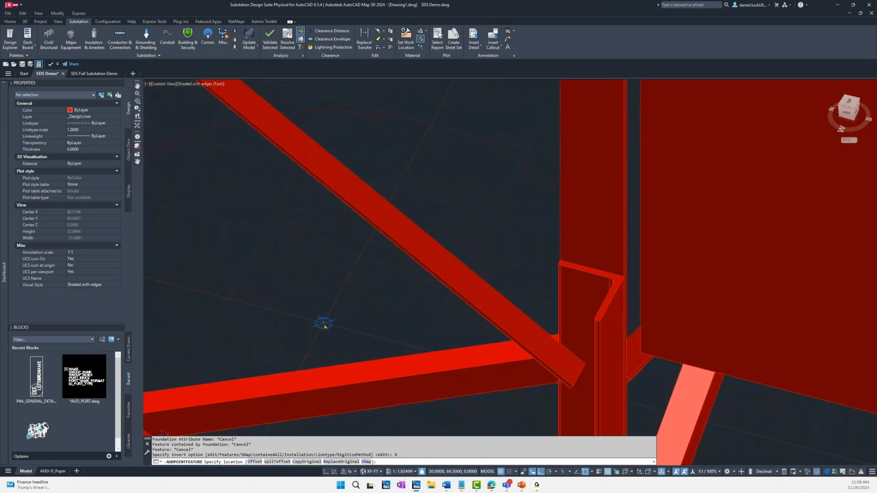
{"action": "scroll", "coordinate": [337, 326], "scroll_direction": "down", "scroll_amount": 2}
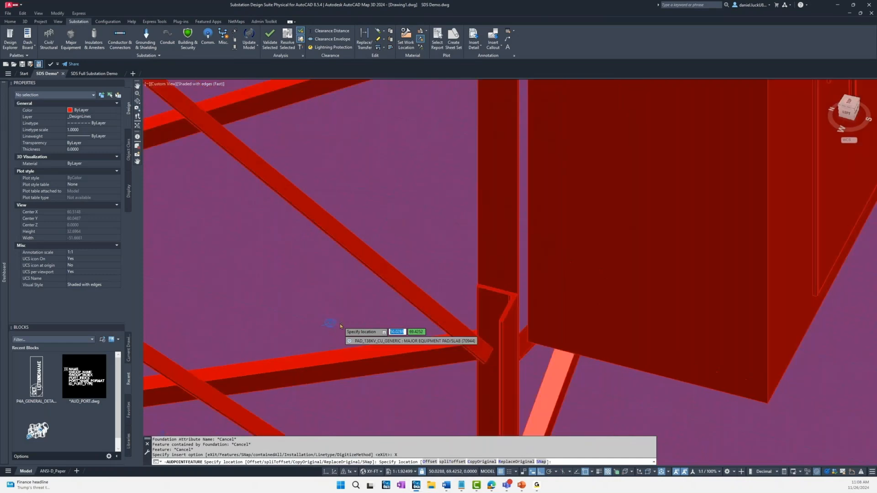
{"action": "scroll", "coordinate": [337, 325], "scroll_direction": "up", "scroll_amount": 3}
{"action": "key", "text": "Escape"}
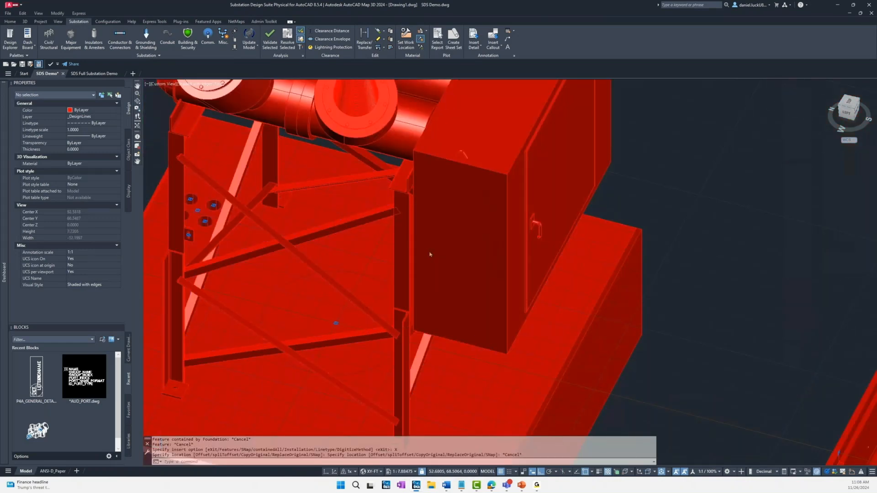
Step: Examine the circuit breaker's contained foundation pad and its connection and container options in the dashboard
{"action": "scroll", "coordinate": [429, 254], "scroll_direction": "down", "scroll_amount": 4}
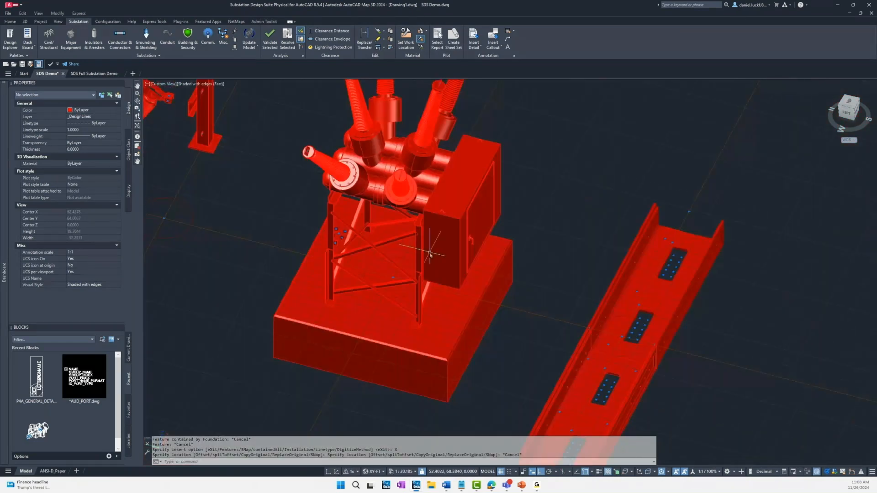
{"action": "left_click", "coordinate": [439, 194]}
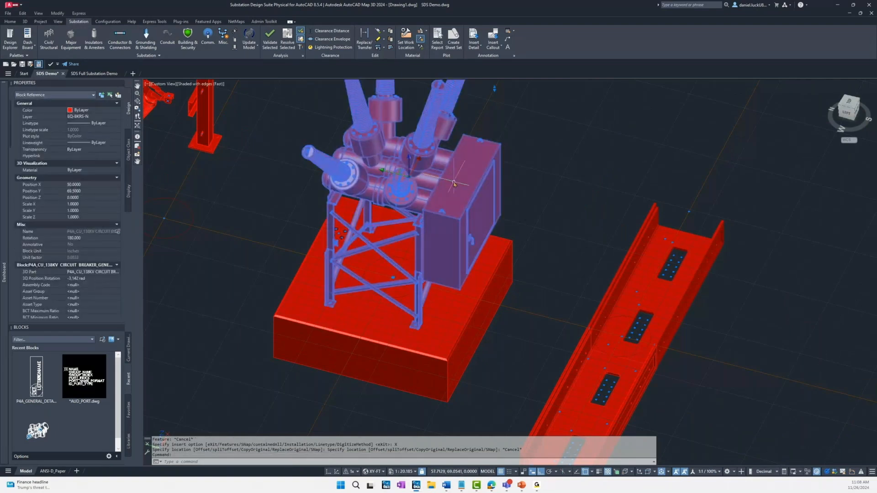
{"action": "mouse_move", "coordinate": [4, 247]}
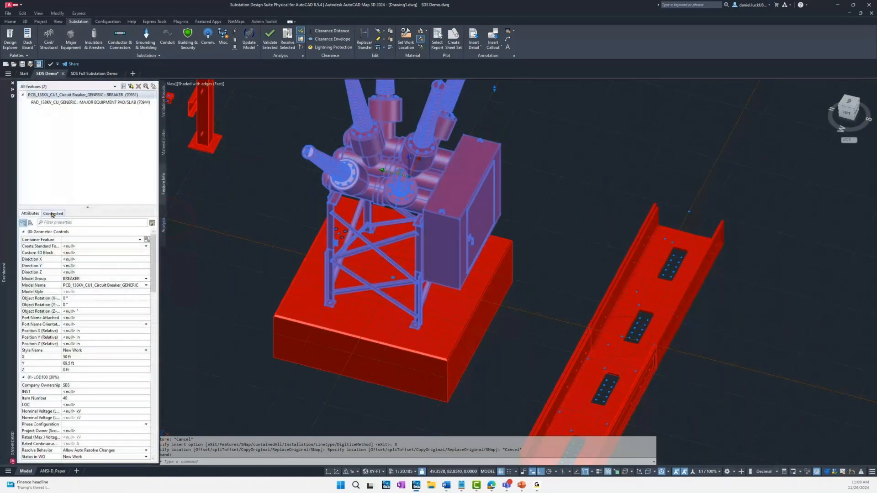
{"action": "left_click", "coordinate": [53, 214]}
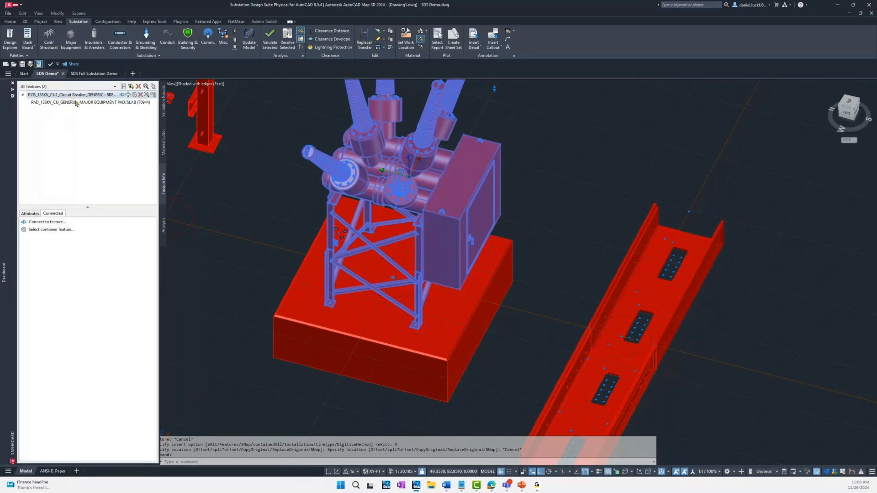
{"action": "mouse_move", "coordinate": [78, 104]}
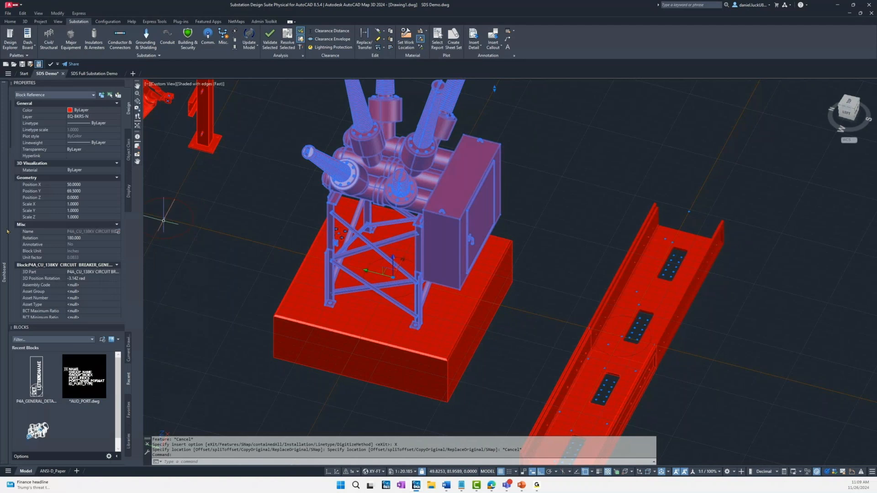
{"action": "mouse_move", "coordinate": [6, 231]}
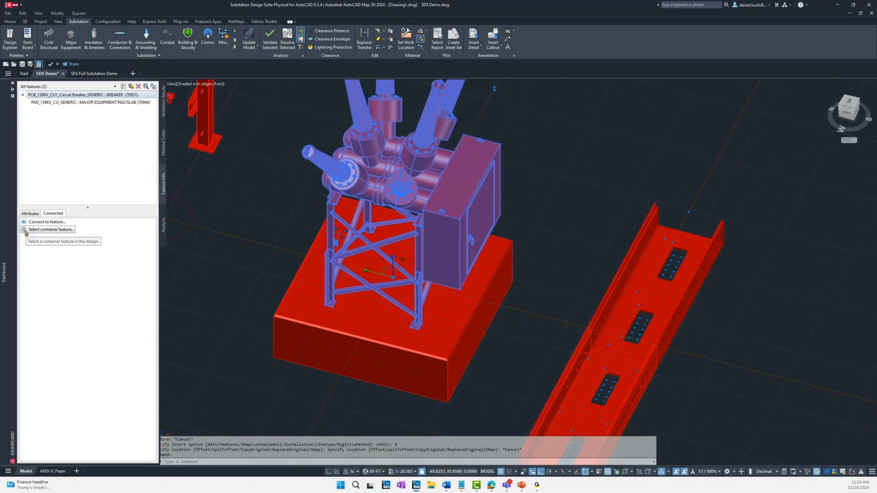
{"action": "left_click", "coordinate": [35, 229]}
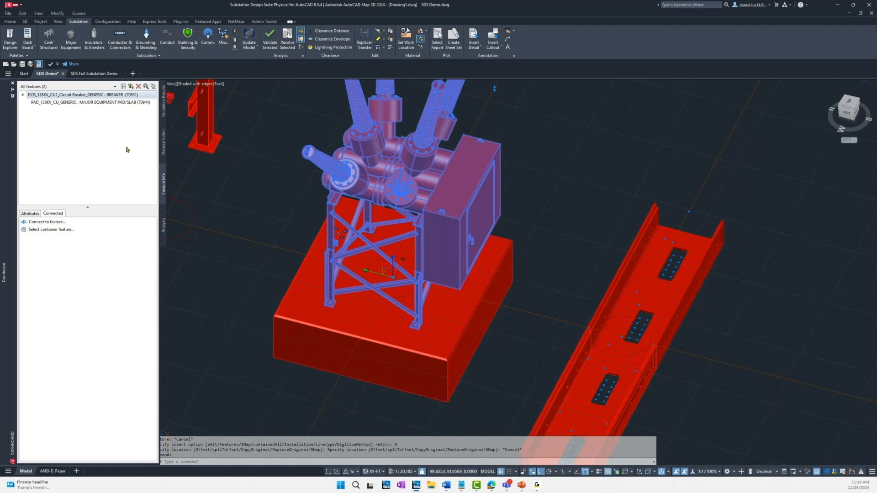
{"action": "key", "text": "Escape"}
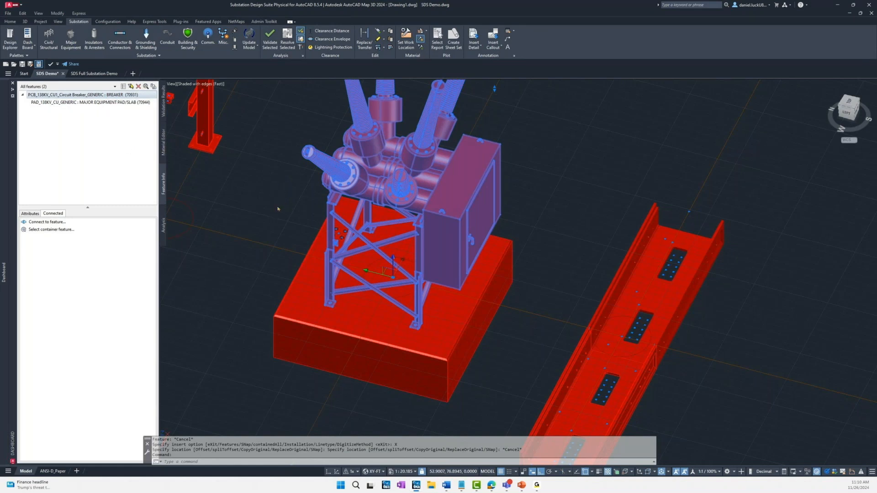
Step: Check the foundation pad's connection to the breaker's BASE port and set the pad's Z object rotation to 180°
{"action": "middle_click_drag", "start_coordinate": [309, 213], "coordinate": [315, 233], "text": "shift"}
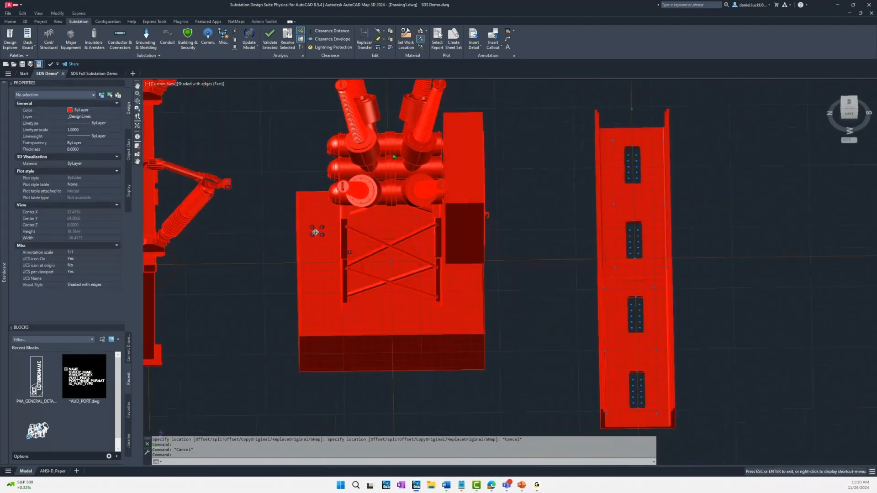
{"action": "middle_click_drag", "start_coordinate": [466, 214], "coordinate": [491, 318], "text": "shift"}
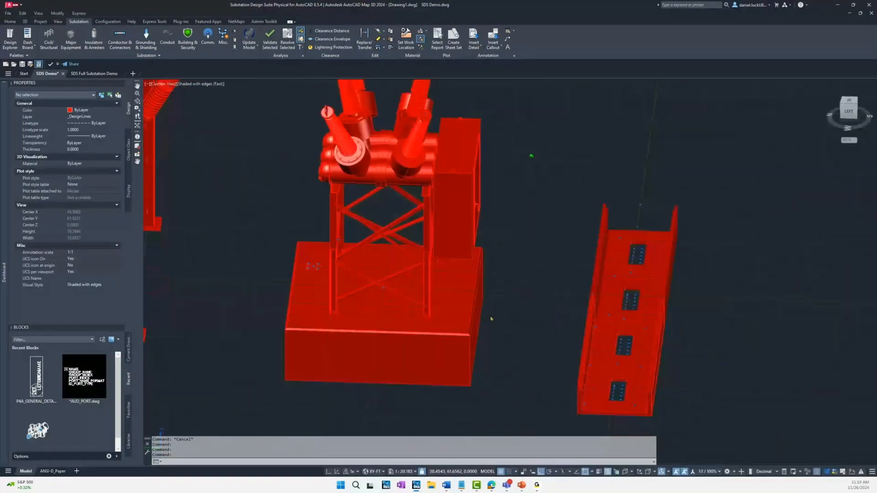
{"action": "left_click", "coordinate": [451, 296]}
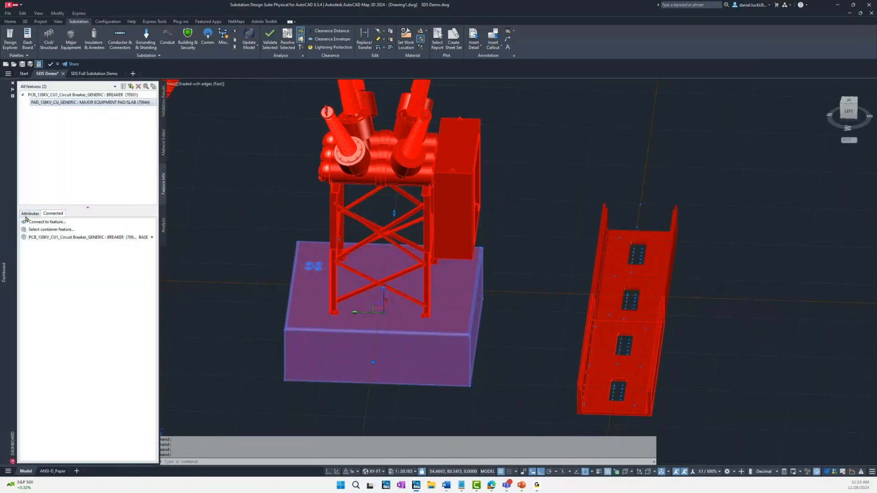
{"action": "mouse_move", "coordinate": [33, 238]}
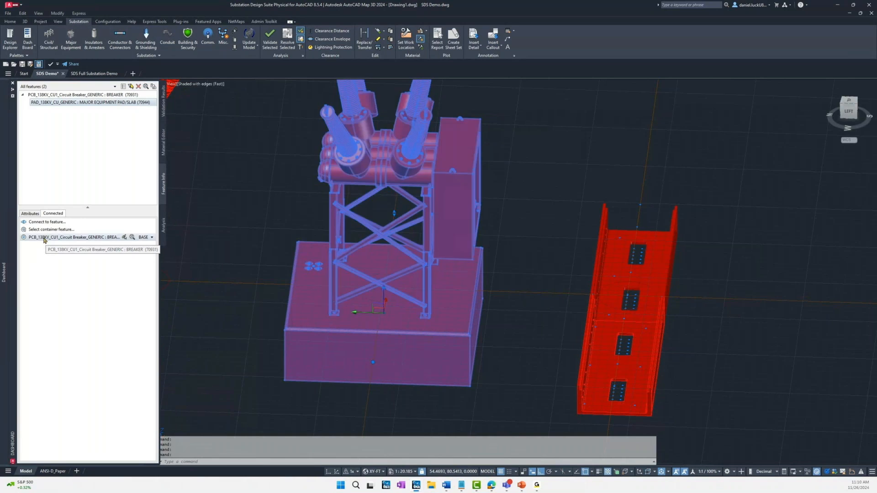
{"action": "left_click", "coordinate": [44, 239]}
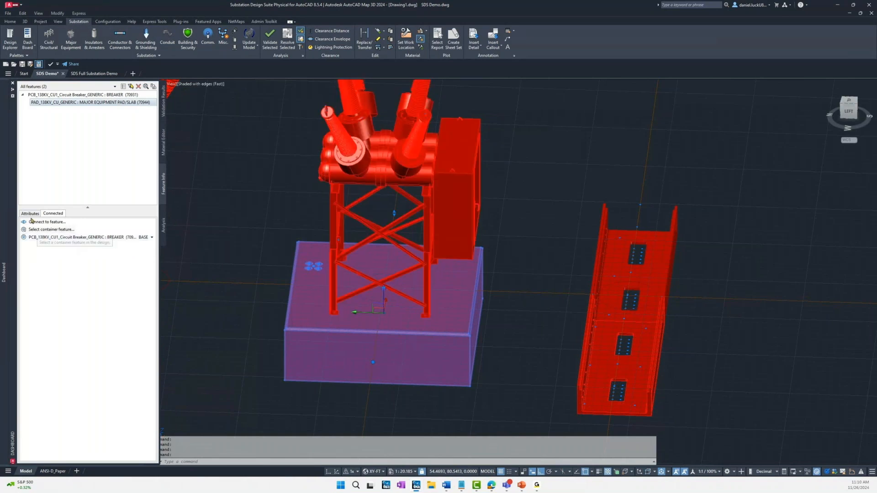
{"action": "left_click", "coordinate": [32, 215]}
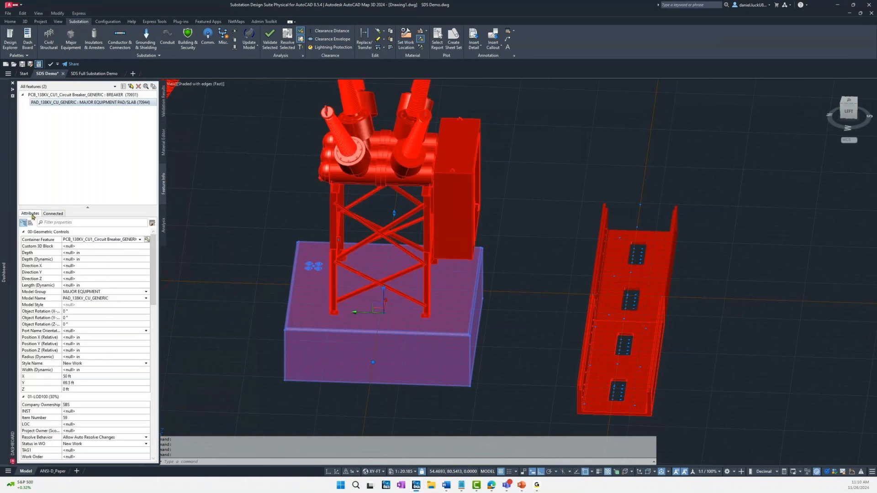
{"action": "left_click", "coordinate": [66, 324]}
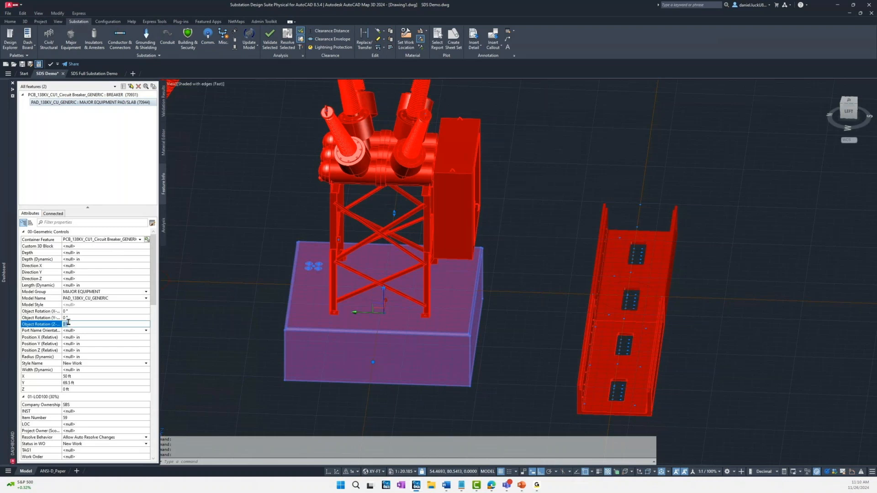
{"action": "type", "text": "180"}
{"action": "key", "text": "Return"}
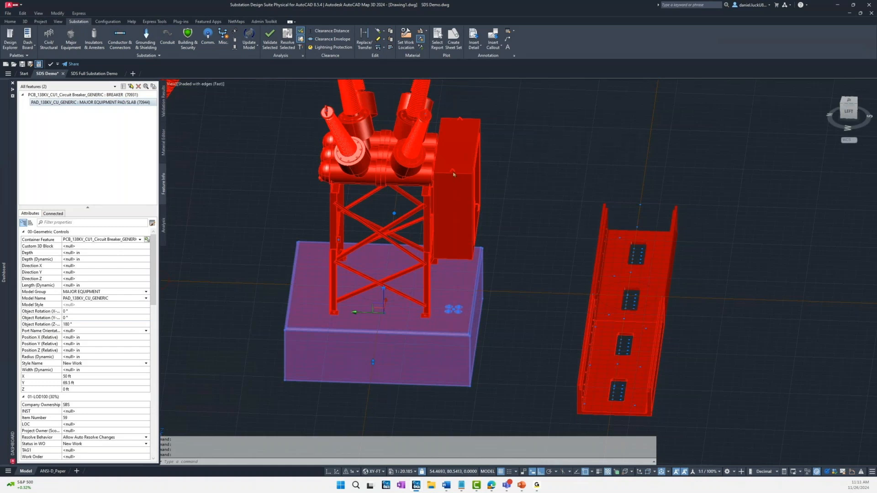
{"action": "key", "text": "Escape"}
{"action": "key", "text": "Escape"}
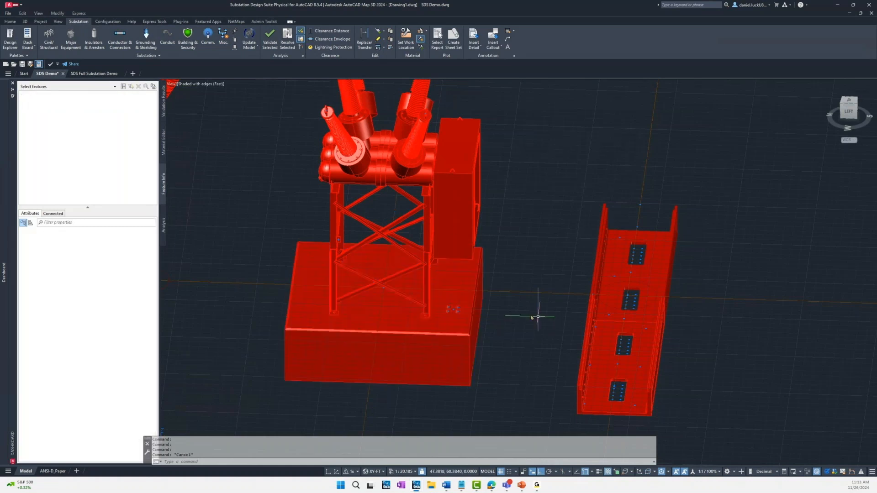
Step: Place a second 138 kV generic circuit breaker in the open area beyond the first one, at the default 0° orientation
{"action": "middle_click_drag", "start_coordinate": [523, 248], "coordinate": [462, 261], "text": "shift"}
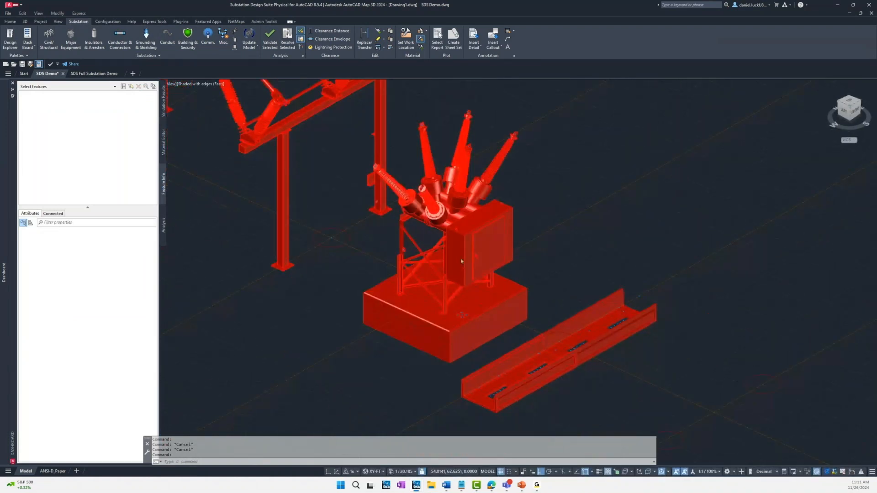
{"action": "scroll", "coordinate": [461, 262], "scroll_direction": "down", "scroll_amount": 4}
{"action": "middle_click_drag", "start_coordinate": [563, 211], "coordinate": [423, 255], "text": "shift"}
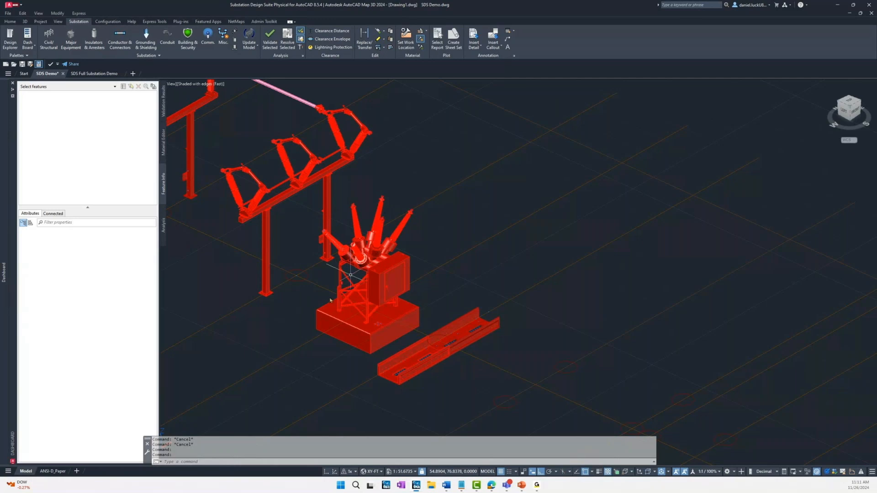
{"action": "left_click", "coordinate": [73, 45]}
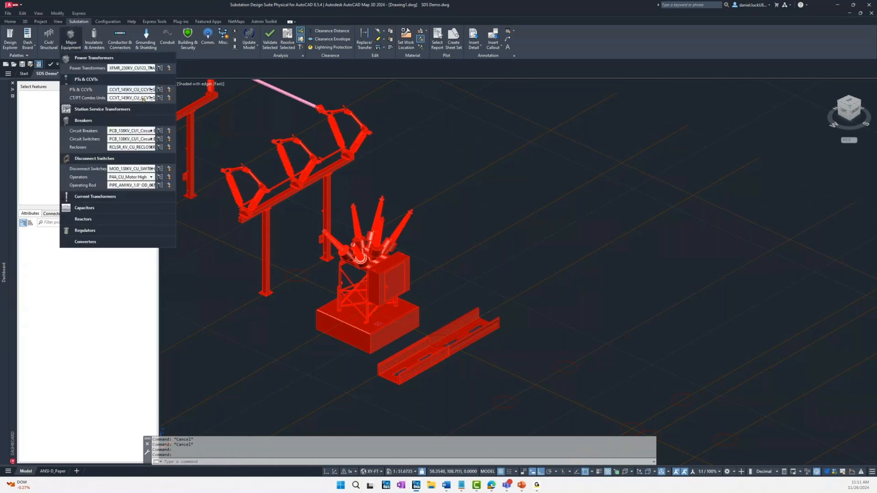
{"action": "left_click", "coordinate": [168, 131]}
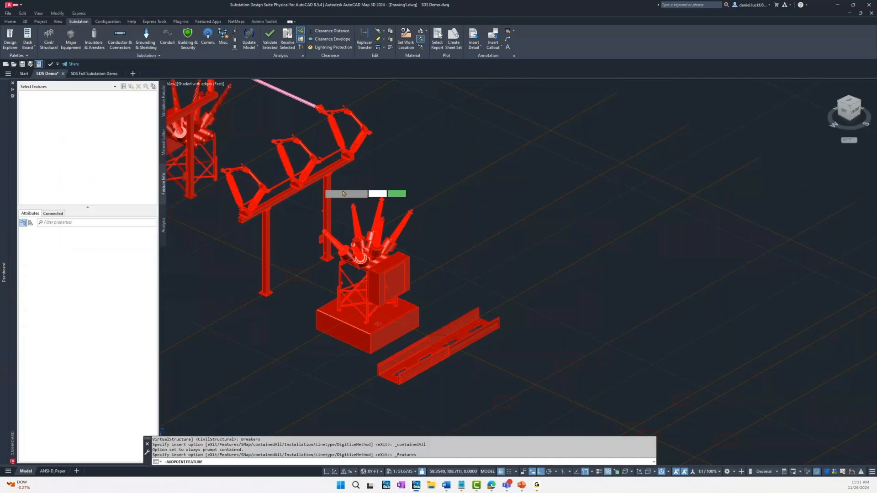
{"action": "left_click", "coordinate": [543, 226]}
{"action": "key", "text": "Return"}
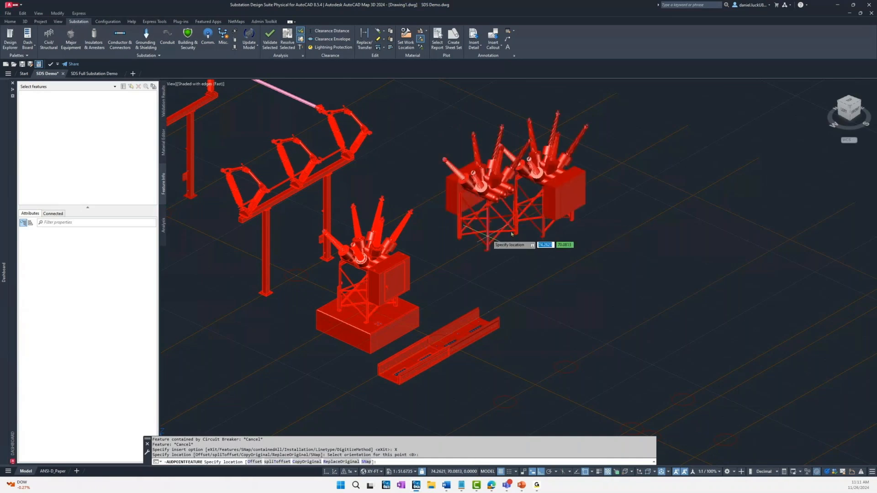
{"action": "key", "text": "Escape"}
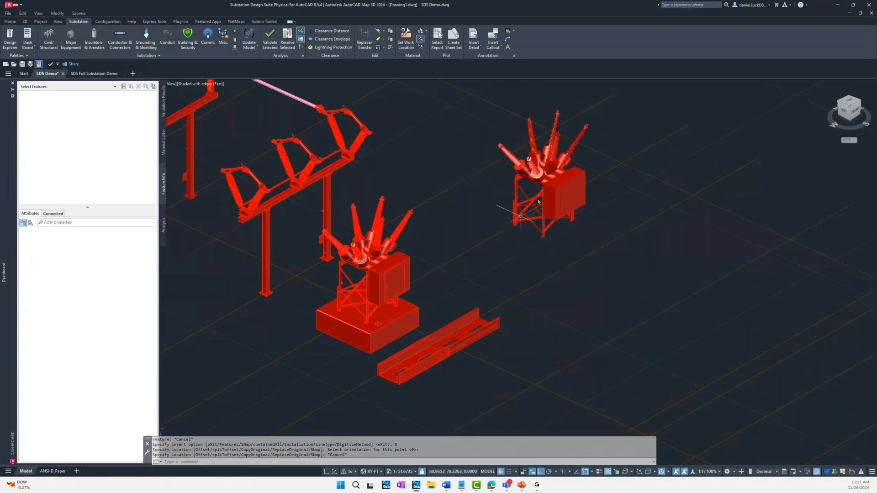
Step: Swap the second circuit breaker's model for SBS_Electrical_Circuit-Breaker_15KV-2000A_Breaker
{"action": "left_click", "coordinate": [558, 191]}
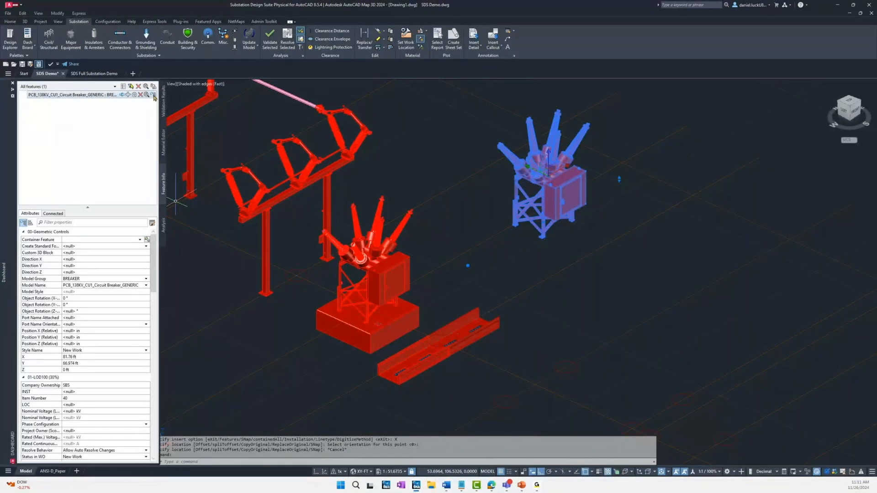
{"action": "left_click", "coordinate": [153, 95]}
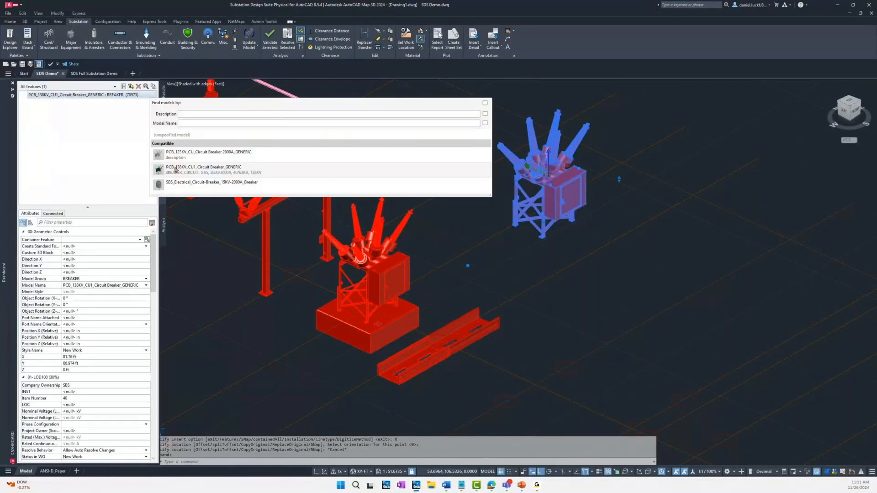
{"action": "left_click", "coordinate": [174, 185]}
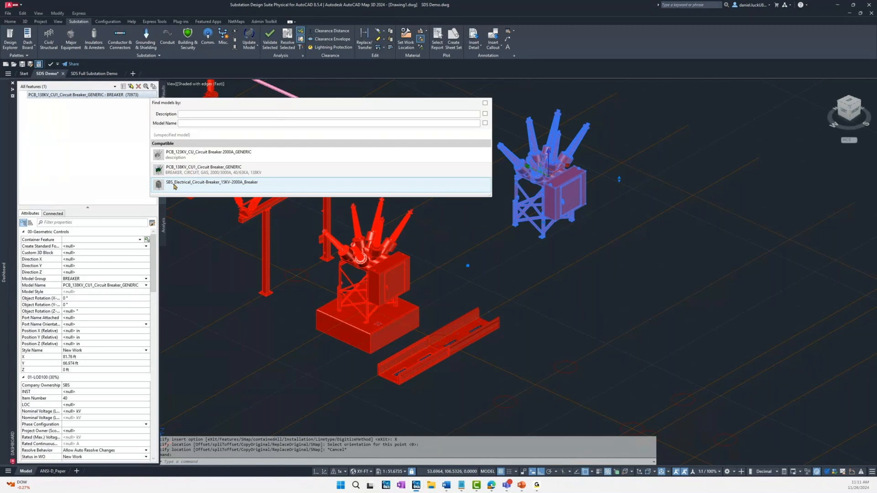
{"action": "left_click", "coordinate": [174, 185]}
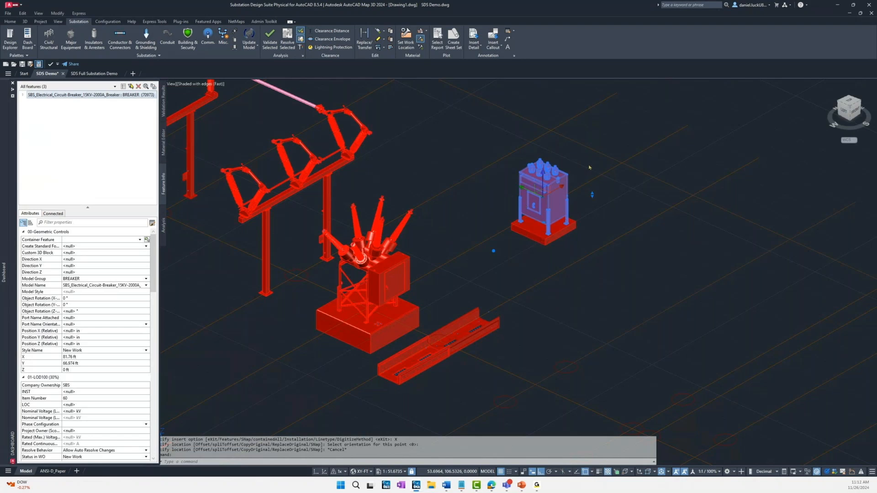
Step: Place another 138 kV generic circuit breaker in the open area beyond the 15 kV breaker, at the default 0° orientation
{"action": "scroll", "coordinate": [589, 167], "scroll_direction": "up", "scroll_amount": 2}
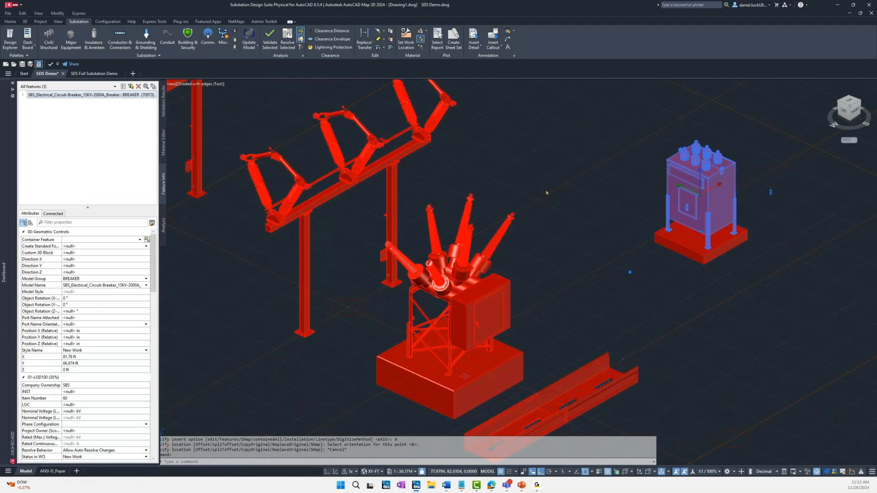
{"action": "middle_click_drag", "start_coordinate": [609, 200], "coordinate": [494, 209], "text": "shift"}
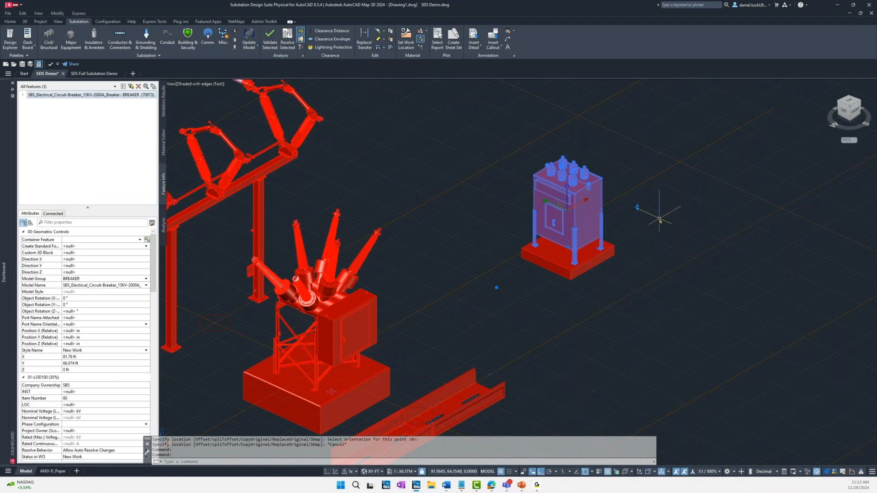
{"action": "middle_click_drag", "start_coordinate": [675, 217], "coordinate": [585, 209], "text": "shift"}
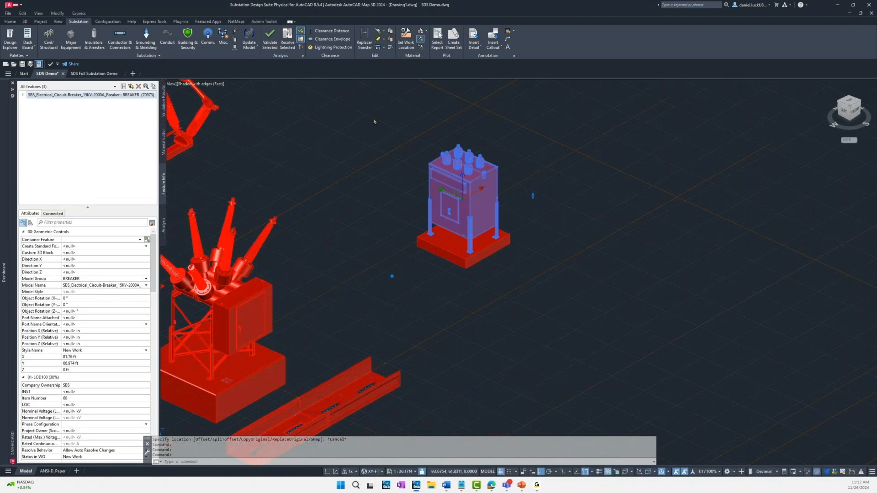
{"action": "key", "text": "Escape"}
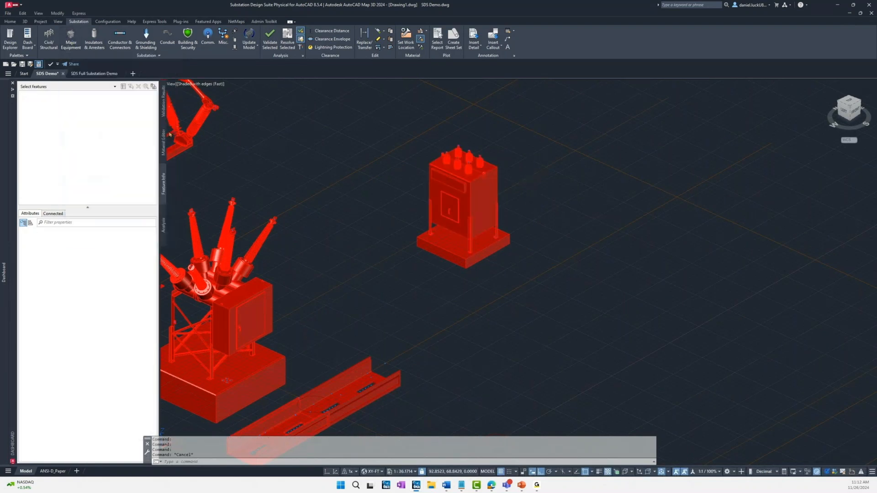
{"action": "left_click", "coordinate": [615, 269]}
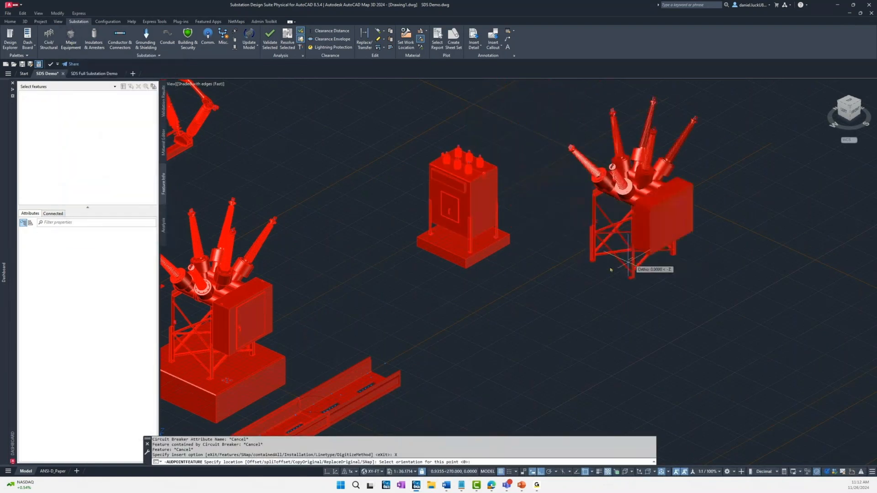
{"action": "key", "text": "Escape"}
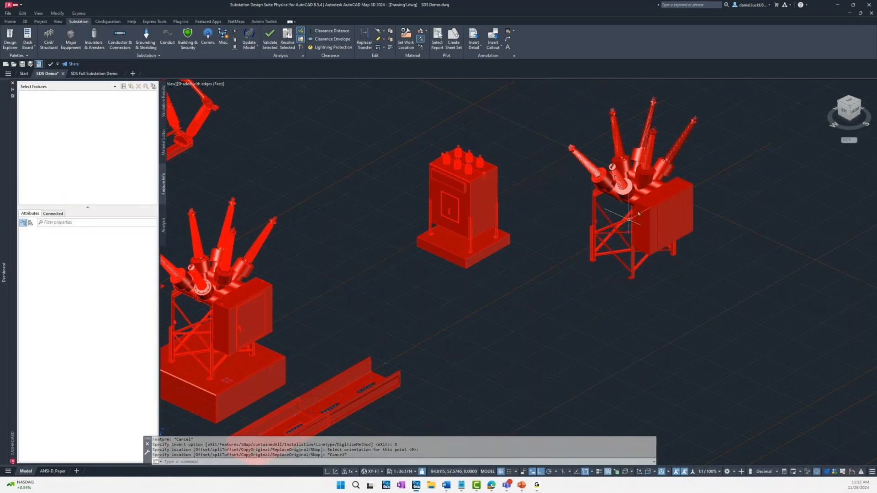
Step: Swap the newly placed 138 kV breaker's model for SBS_Electrical_Circuit-Breaker_15KV-2000A_Breaker
{"action": "left_click", "coordinate": [664, 202]}
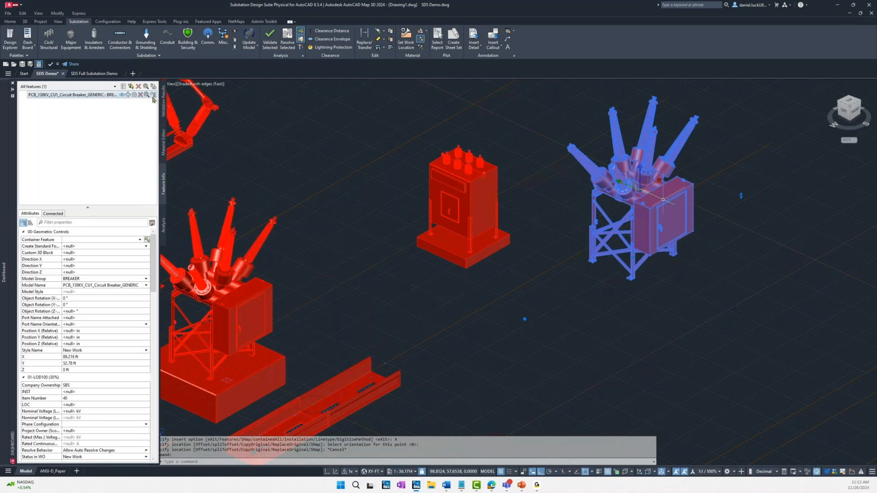
{"action": "left_click", "coordinate": [153, 96]}
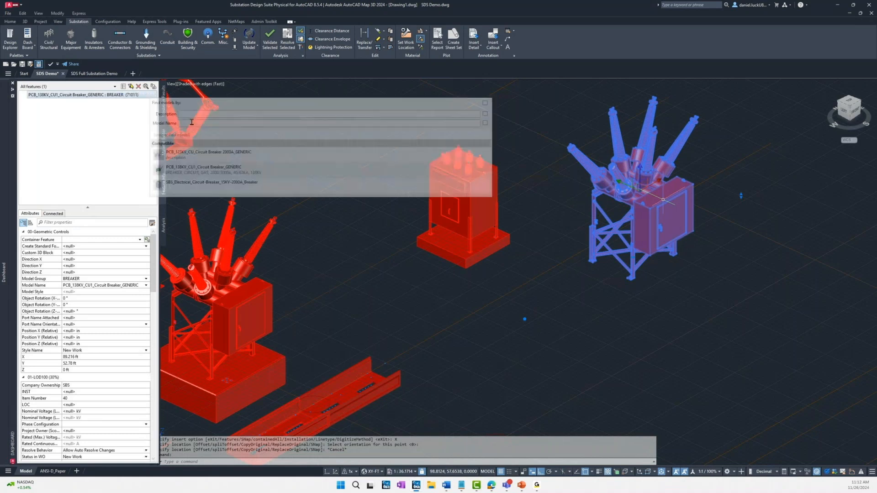
{"action": "left_click", "coordinate": [195, 186]}
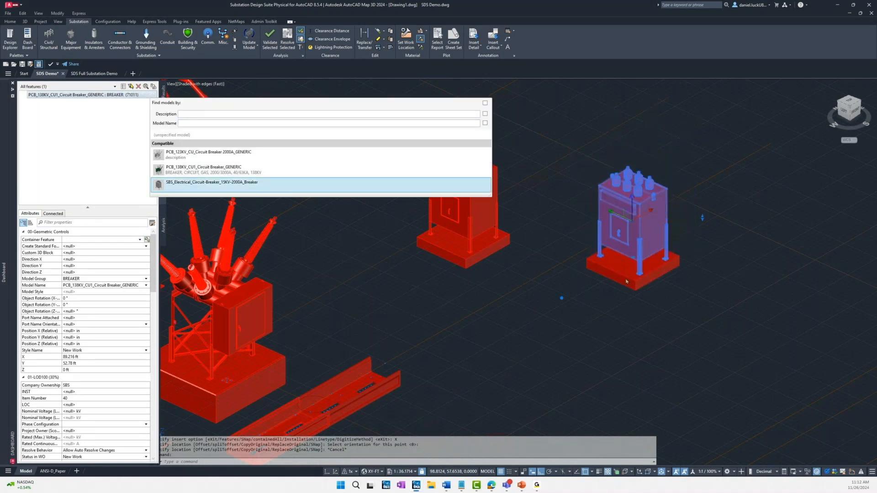
Step: Erase both 15 kV circuit breakers together with their foundation pads
{"action": "left_click", "coordinate": [588, 269]}
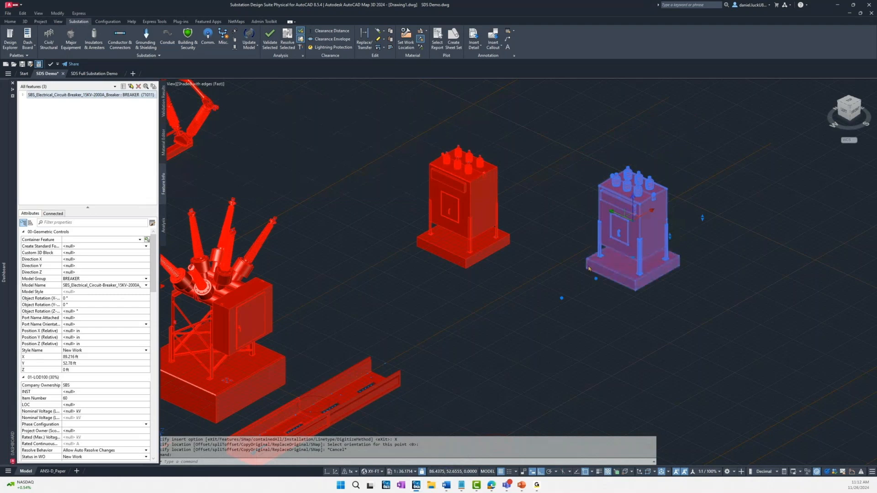
{"action": "left_click", "coordinate": [459, 251]}
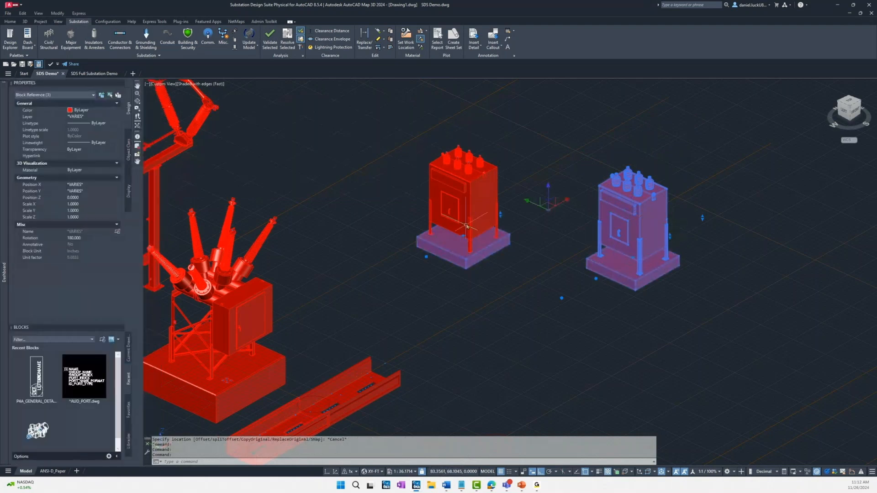
{"action": "left_click", "coordinate": [467, 221]}
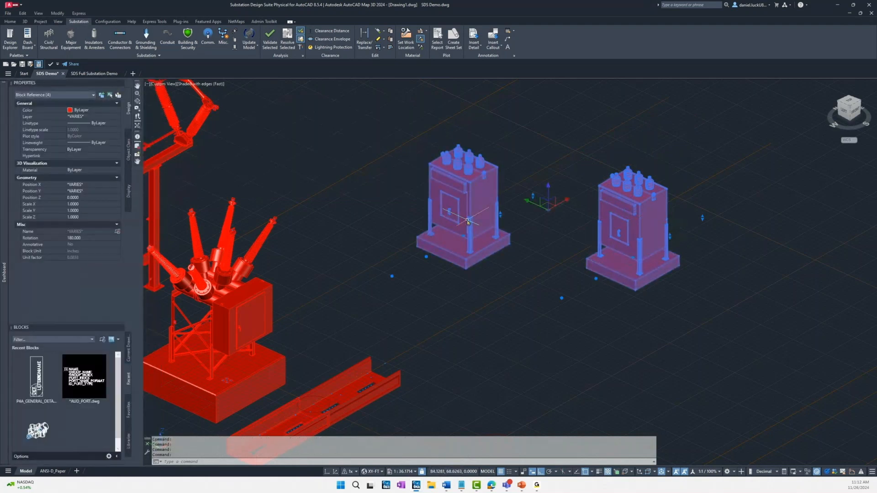
{"action": "type", "text": "E"}
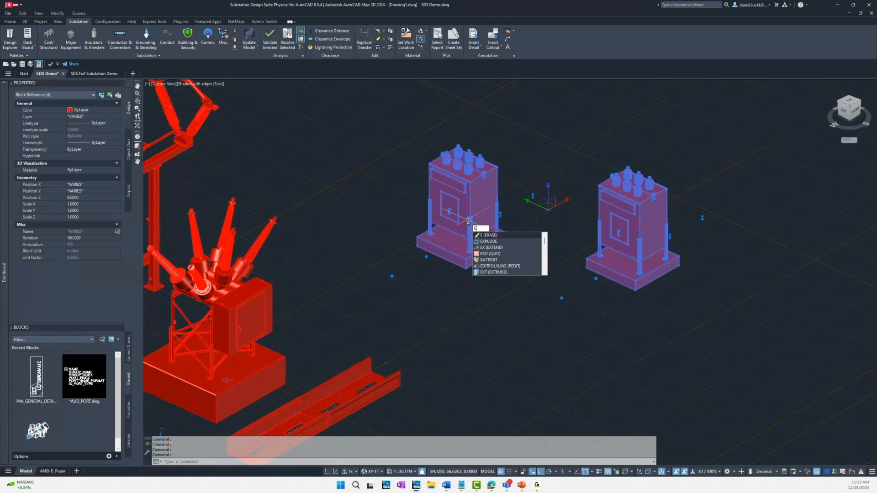
{"action": "key", "text": "Return"}
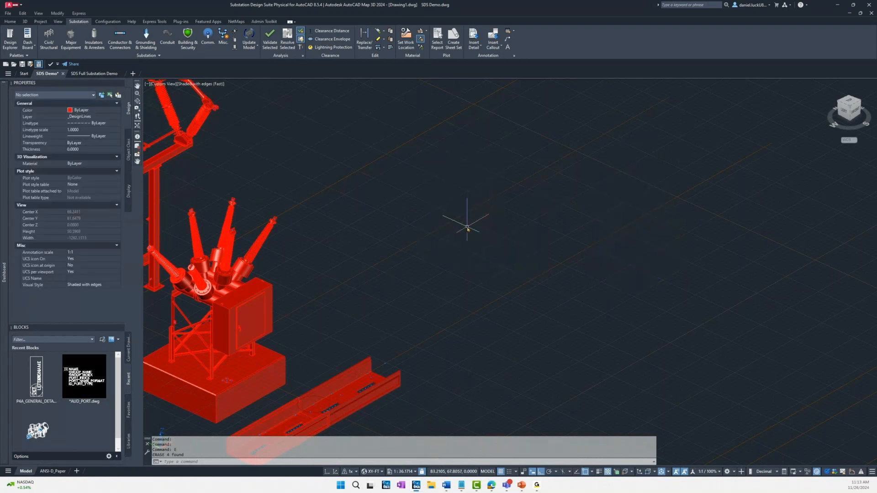
Step: Examine the overall substation layout and the conduit ports on the remaining breaker's pad and the nearby trench box
{"action": "scroll", "coordinate": [446, 217], "scroll_direction": "down", "scroll_amount": 5}
{"action": "middle_click_drag", "start_coordinate": [421, 202], "coordinate": [446, 206]}
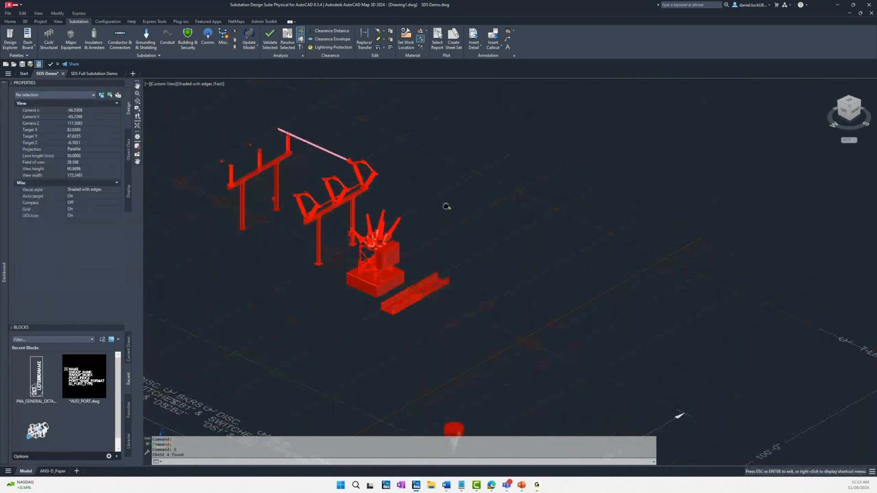
{"action": "scroll", "coordinate": [457, 203], "scroll_direction": "down", "scroll_amount": 3}
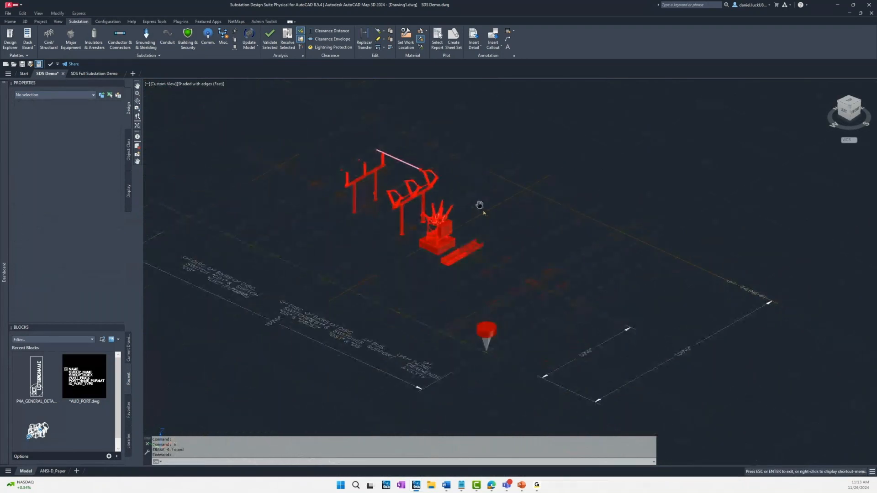
{"action": "middle_click_drag", "start_coordinate": [479, 205], "coordinate": [484, 213]}
{"action": "scroll", "coordinate": [493, 214], "scroll_direction": "down", "scroll_amount": 3}
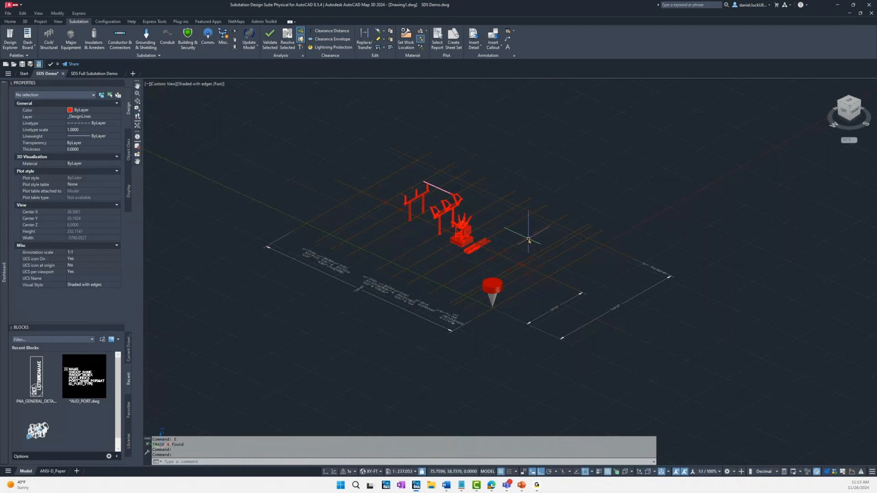
{"action": "scroll", "coordinate": [528, 239], "scroll_direction": "up", "scroll_amount": 2}
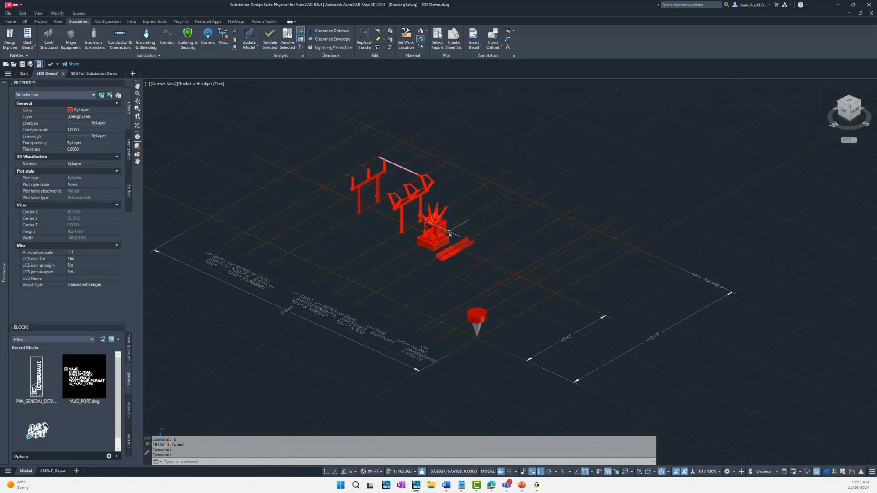
{"action": "scroll", "coordinate": [432, 227], "scroll_direction": "up", "scroll_amount": 2}
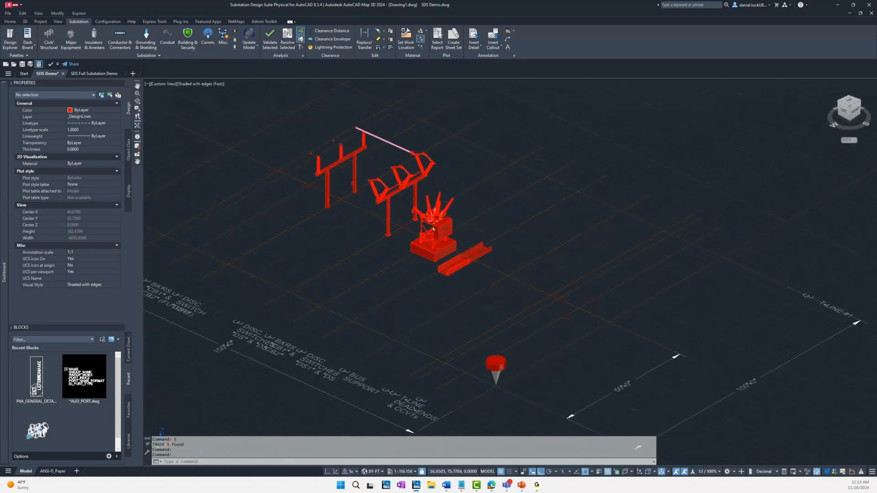
{"action": "scroll", "coordinate": [433, 227], "scroll_direction": "up", "scroll_amount": 2}
{"action": "middle_click_drag", "start_coordinate": [399, 262], "coordinate": [473, 298], "text": "shift"}
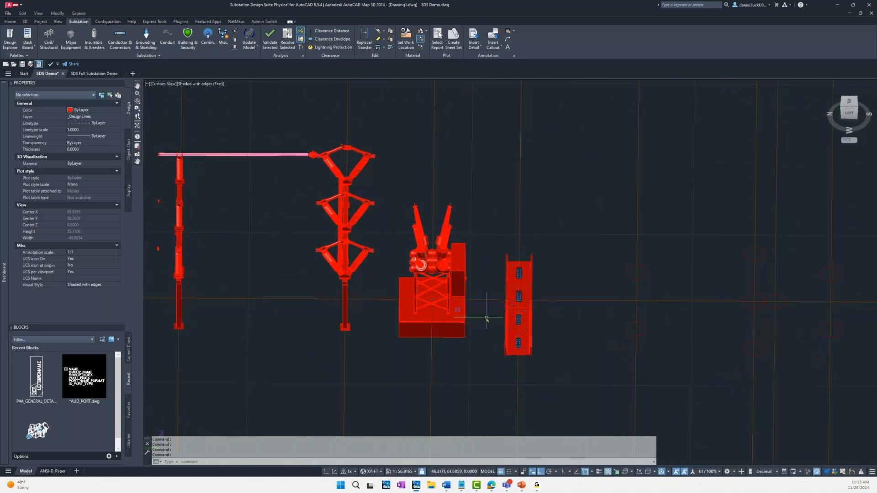
{"action": "scroll", "coordinate": [486, 318], "scroll_direction": "up", "scroll_amount": 5}
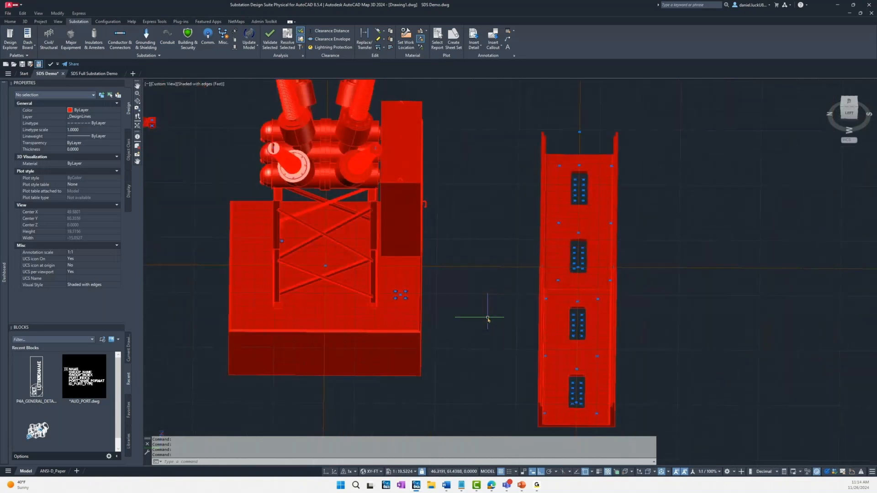
{"action": "middle_click_drag", "start_coordinate": [491, 316], "coordinate": [483, 318]}
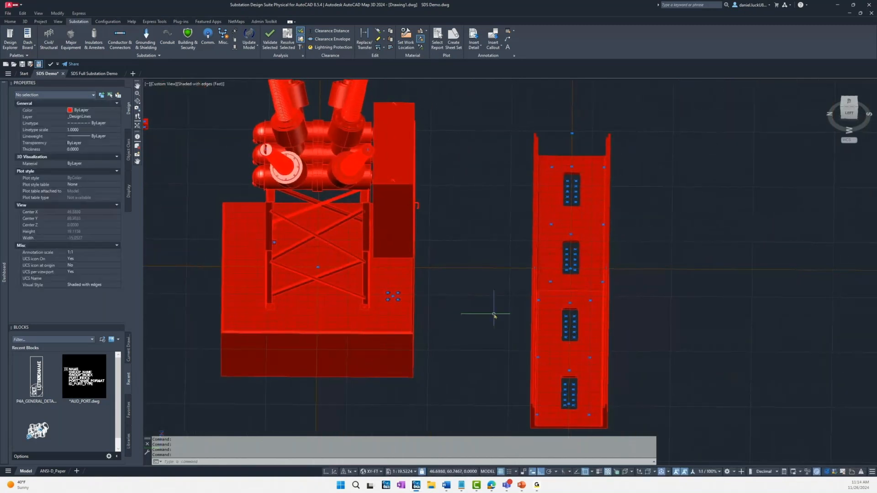
{"action": "scroll", "coordinate": [494, 313], "scroll_direction": "up", "scroll_amount": 2}
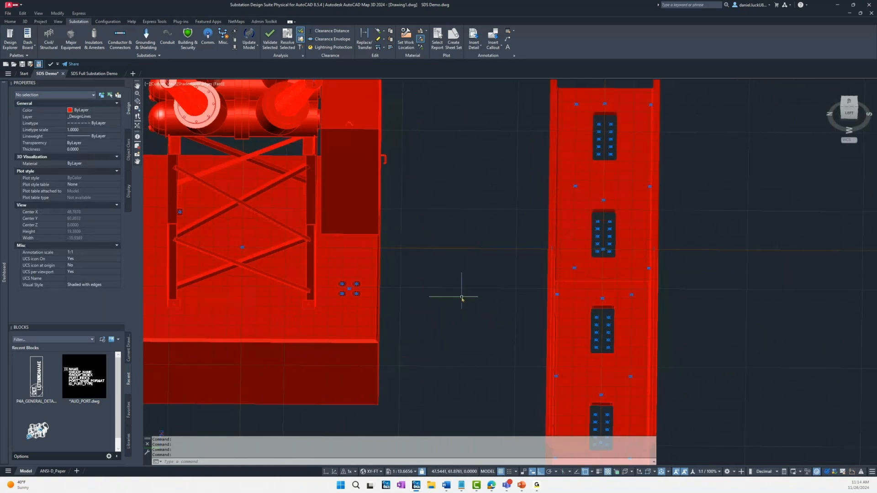
Step: Start an empty standalone RMC 4 in Sched 40 conduit with Power usage at the far-side, trench-facing port of the breaker pad's four-port group
{"action": "left_click", "coordinate": [173, 42]}
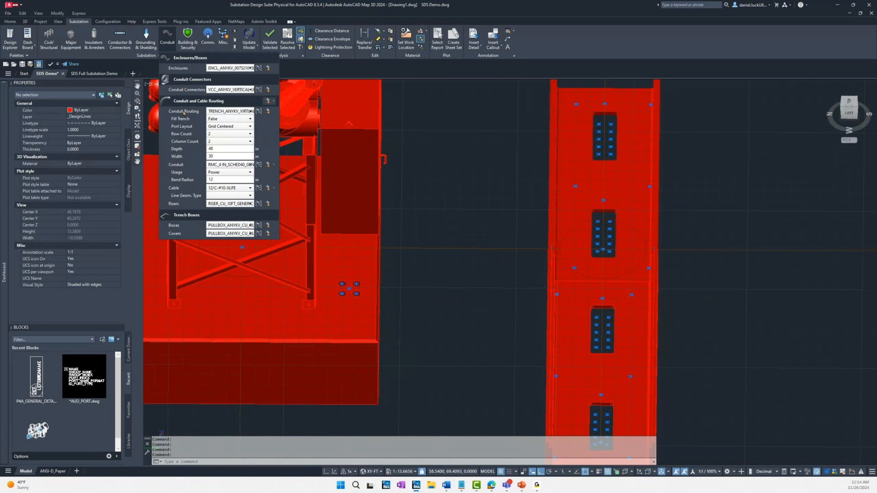
{"action": "left_click", "coordinate": [250, 172]}
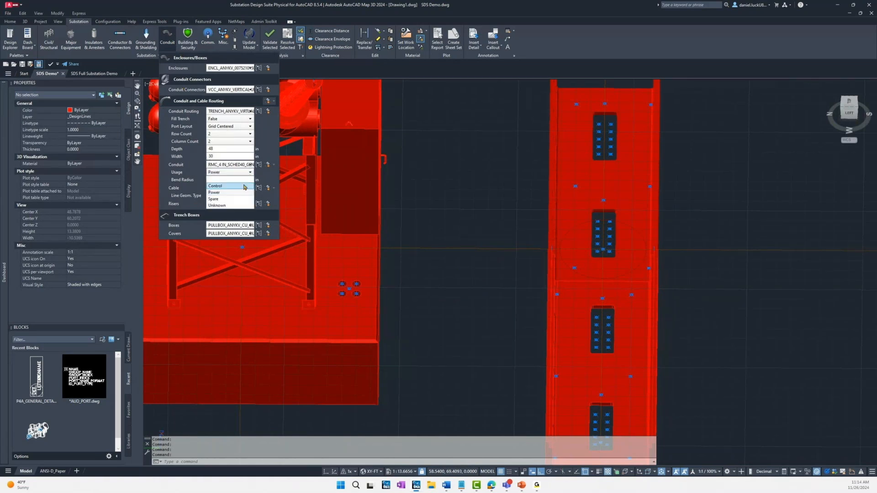
{"action": "left_click", "coordinate": [251, 174]}
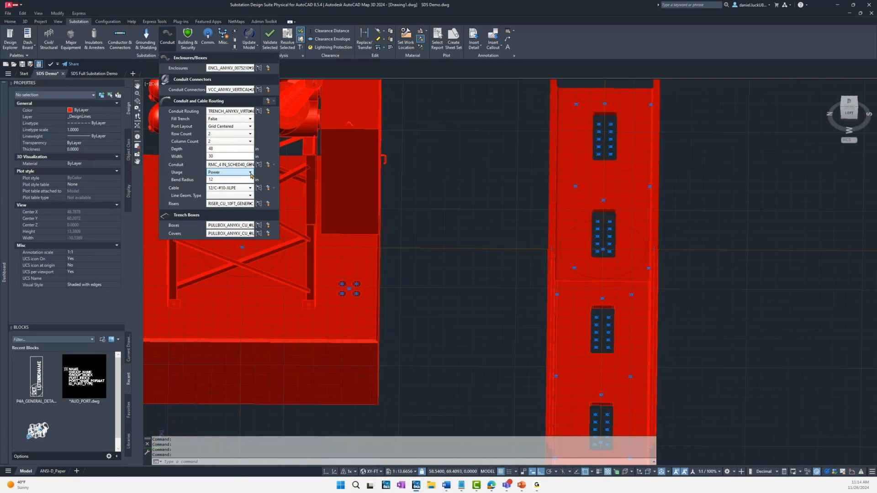
{"action": "left_click", "coordinate": [272, 165]}
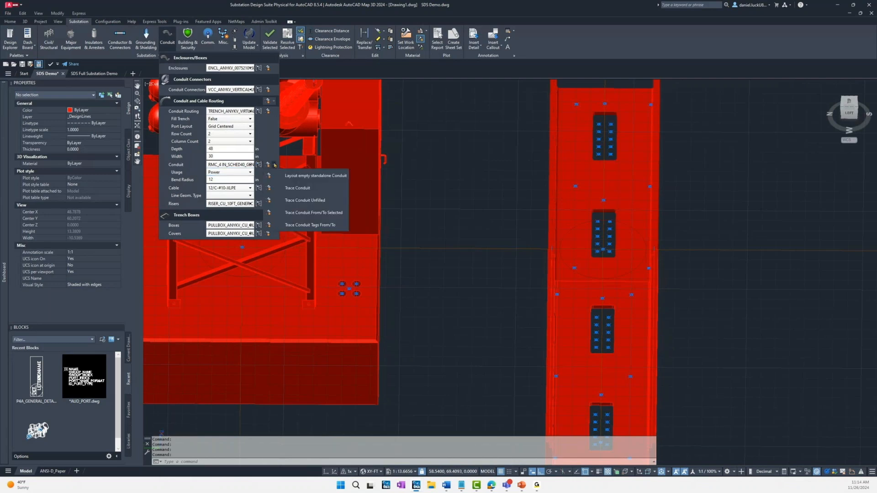
{"action": "left_click", "coordinate": [292, 176]}
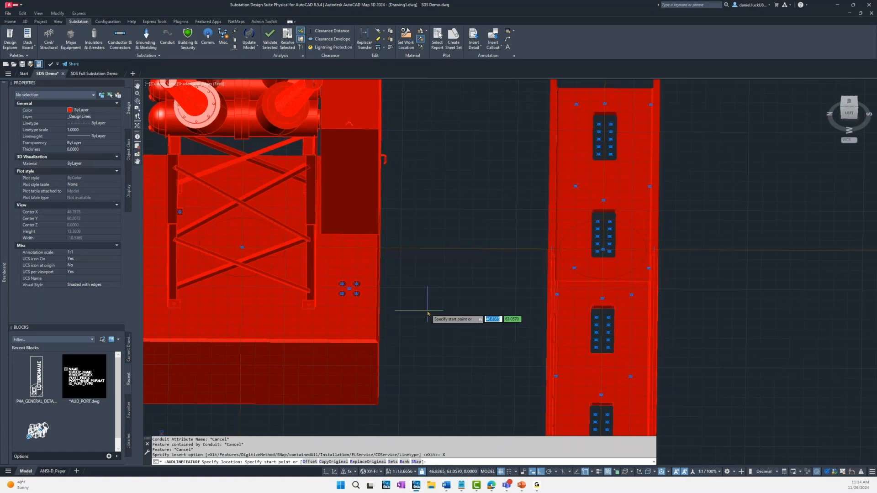
{"action": "scroll", "coordinate": [385, 287], "scroll_direction": "up", "scroll_amount": 3}
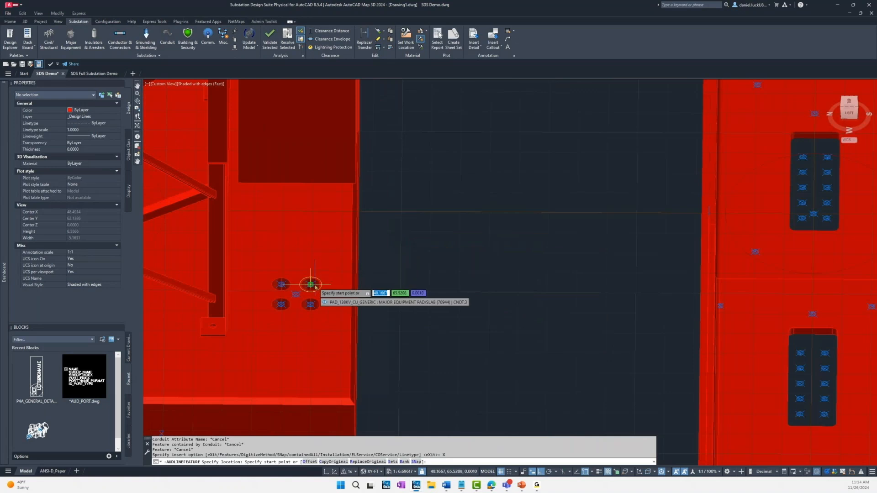
{"action": "scroll", "coordinate": [315, 286], "scroll_direction": "up", "scroll_amount": 2}
{"action": "scroll", "coordinate": [315, 287], "scroll_direction": "up", "scroll_amount": 3}
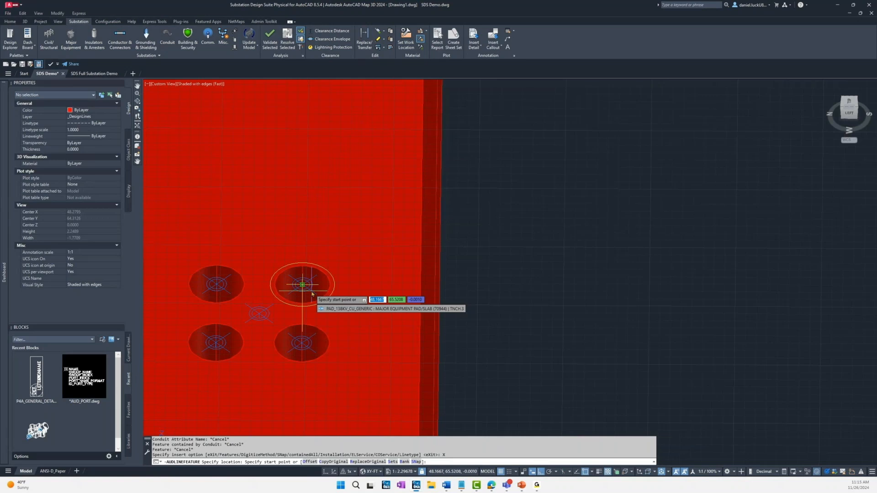
{"action": "left_click", "coordinate": [309, 292]}
Step: Route the conduit to the upper-right conduit port in the trench box opening nearest the pad's ports and finish the run
{"action": "scroll", "coordinate": [306, 293], "scroll_direction": "down", "scroll_amount": 1}
{"action": "scroll", "coordinate": [306, 293], "scroll_direction": "down", "scroll_amount": 2}
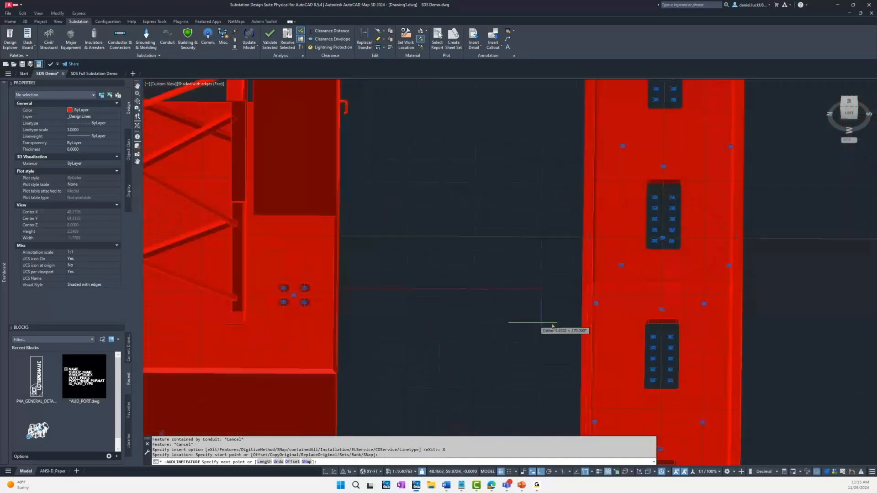
{"action": "scroll", "coordinate": [676, 340], "scroll_direction": "up", "scroll_amount": 1}
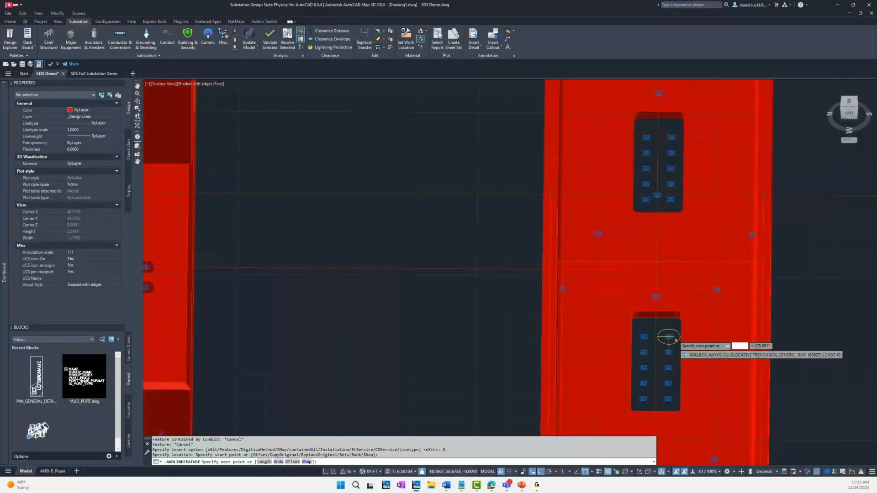
{"action": "scroll", "coordinate": [676, 340], "scroll_direction": "up", "scroll_amount": 2}
{"action": "left_click", "coordinate": [671, 338]}
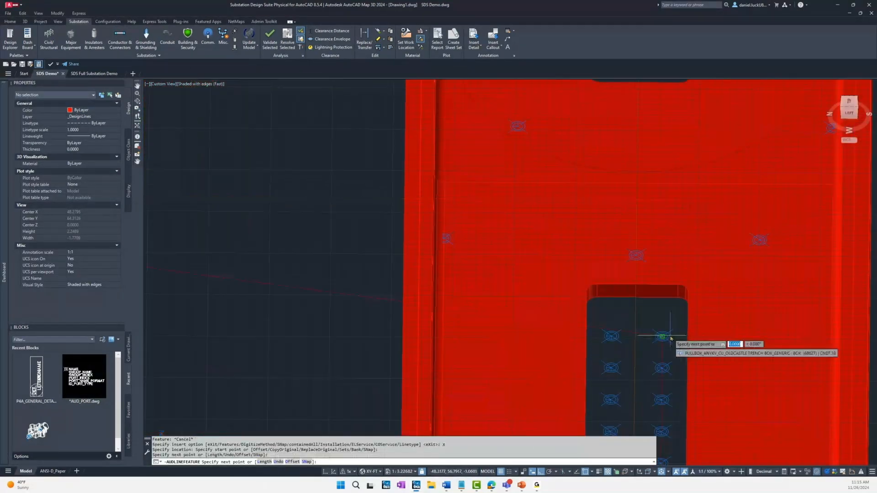
{"action": "scroll", "coordinate": [525, 311], "scroll_direction": "down", "scroll_amount": 3}
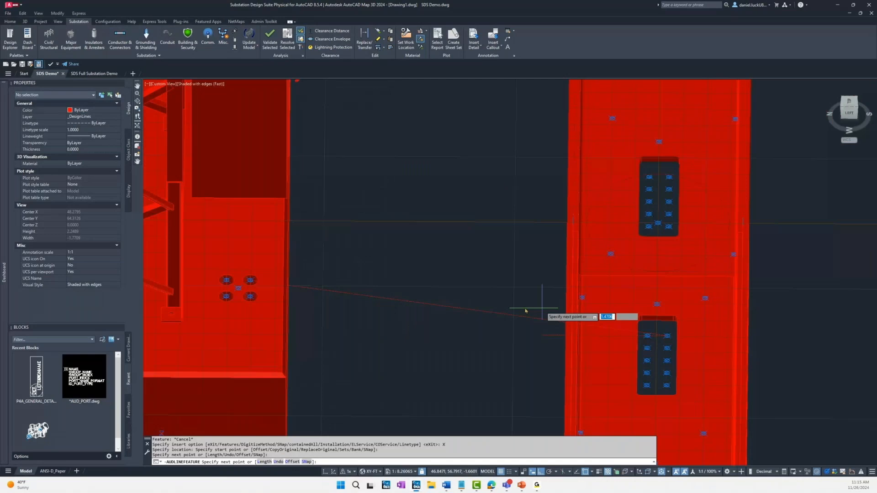
{"action": "key", "text": "Return"}
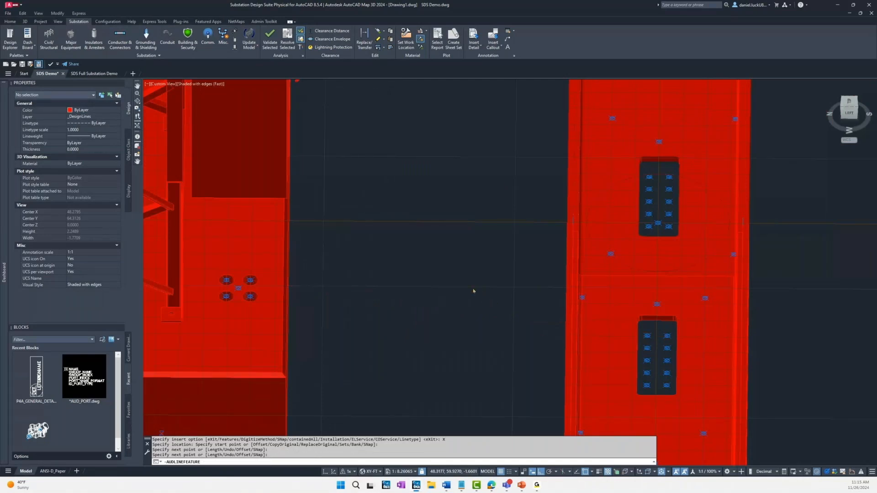
Step: Set the straight distance from start of the new conduit between the breaker pad and trench box to 48 in
{"action": "scroll", "coordinate": [473, 290], "scroll_direction": "down", "scroll_amount": 2}
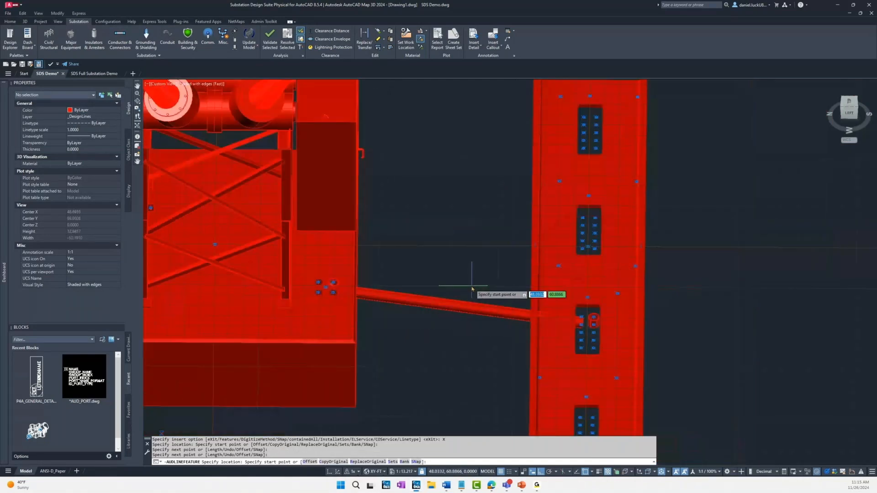
{"action": "middle_click_drag", "start_coordinate": [472, 289], "coordinate": [459, 290], "text": "shift"}
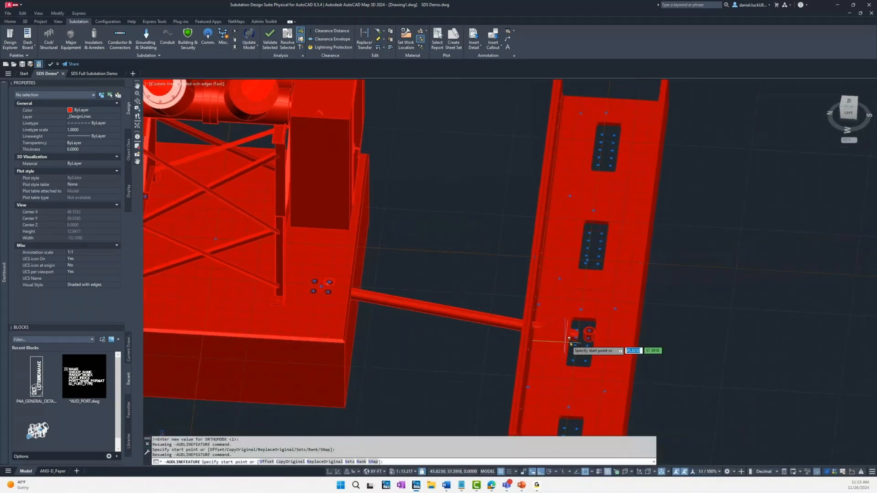
{"action": "scroll", "coordinate": [584, 347], "scroll_direction": "up", "scroll_amount": 2}
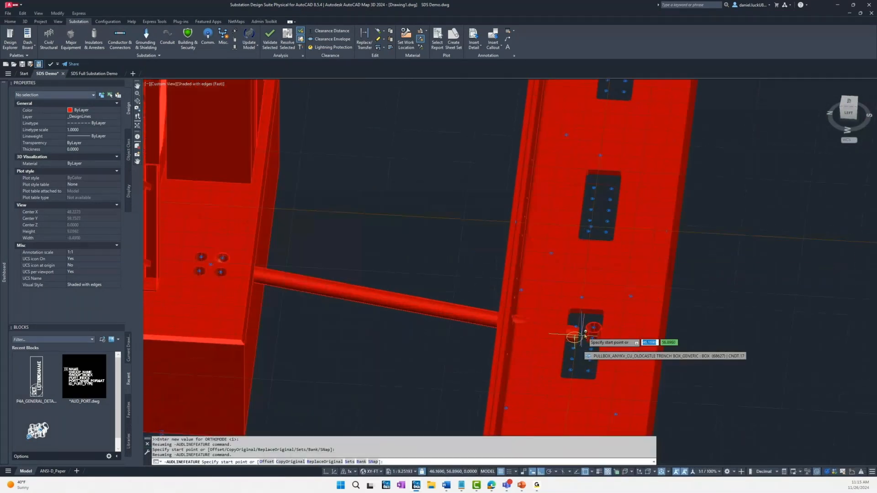
{"action": "middle_click_drag", "start_coordinate": [320, 293], "coordinate": [356, 230], "text": "shift"}
{"action": "middle_click_drag", "start_coordinate": [356, 226], "coordinate": [357, 224], "text": "shift"}
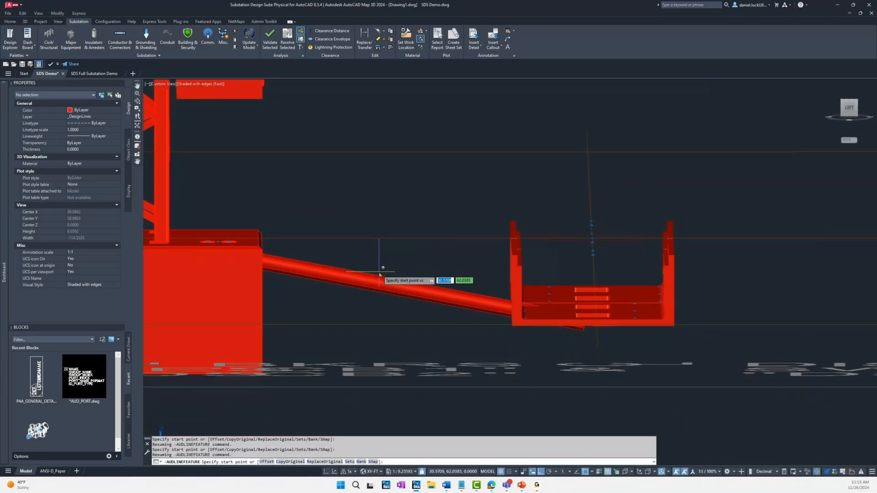
{"action": "key", "text": "Escape"}
{"action": "left_click", "coordinate": [413, 289]}
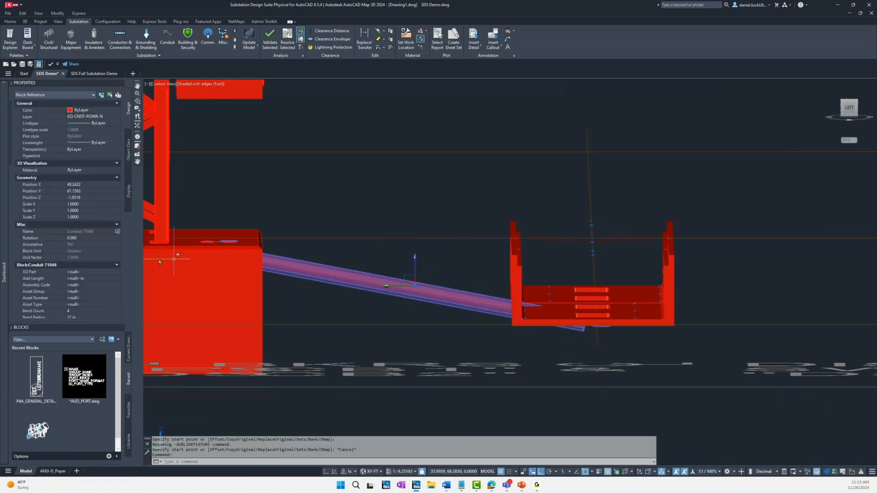
{"action": "mouse_move", "coordinate": [6, 273]}
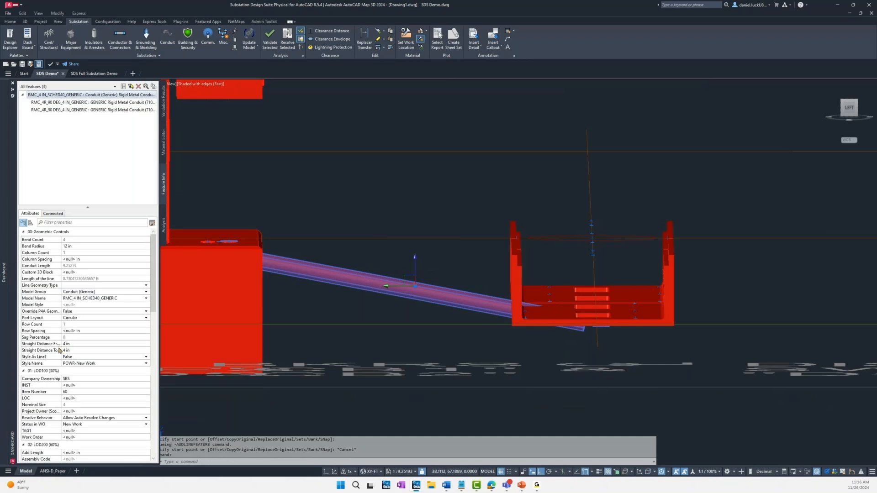
{"action": "left_click_drag", "start_coordinate": [62, 350], "coordinate": [75, 348]}
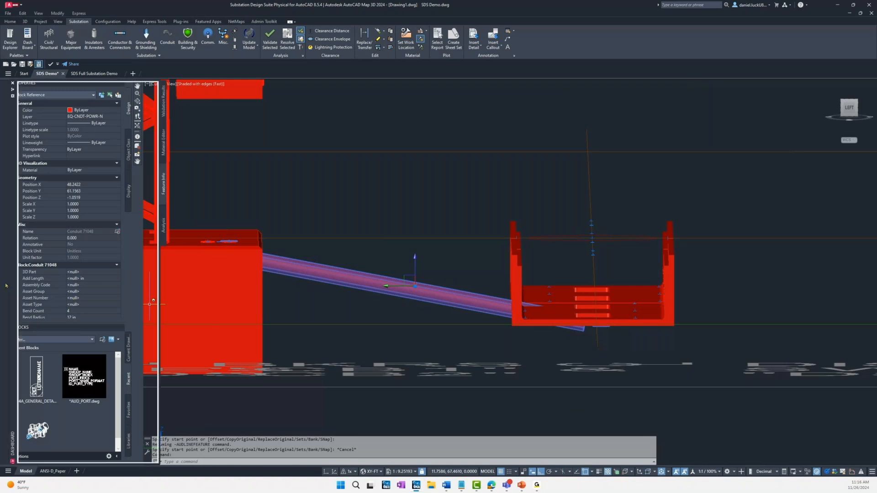
{"action": "left_click", "coordinate": [88, 344]}
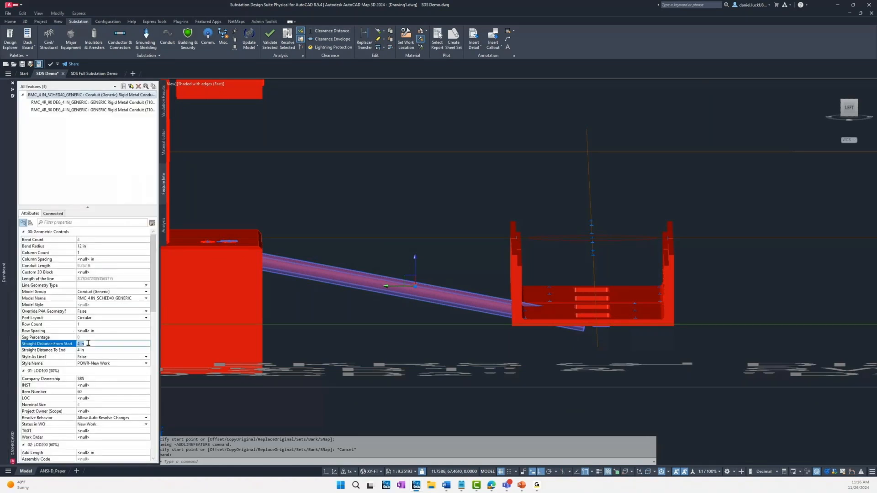
{"action": "type", "text": "48"}
{"action": "key", "text": "Return"}
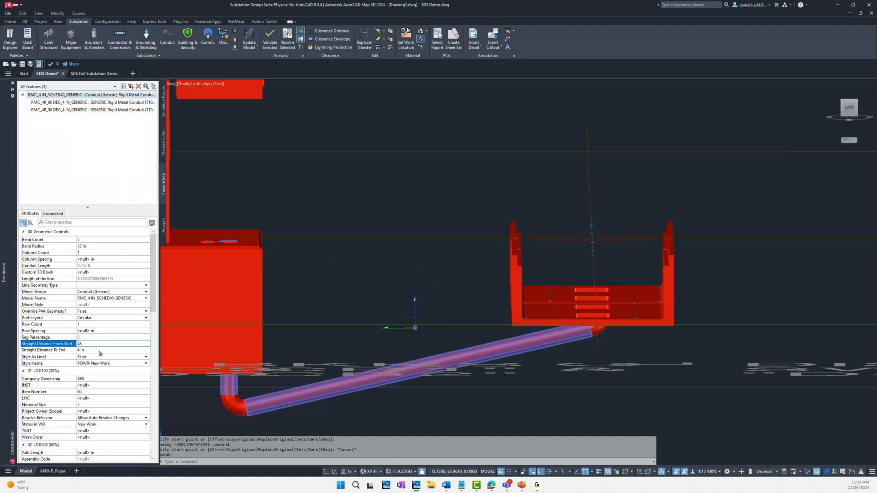
Step: Set the same conduit's straight distance to end to 28 in and deselect it
{"action": "left_click", "coordinate": [99, 350]}
{"action": "type", "text": "28"}
{"action": "key", "text": "Return"}
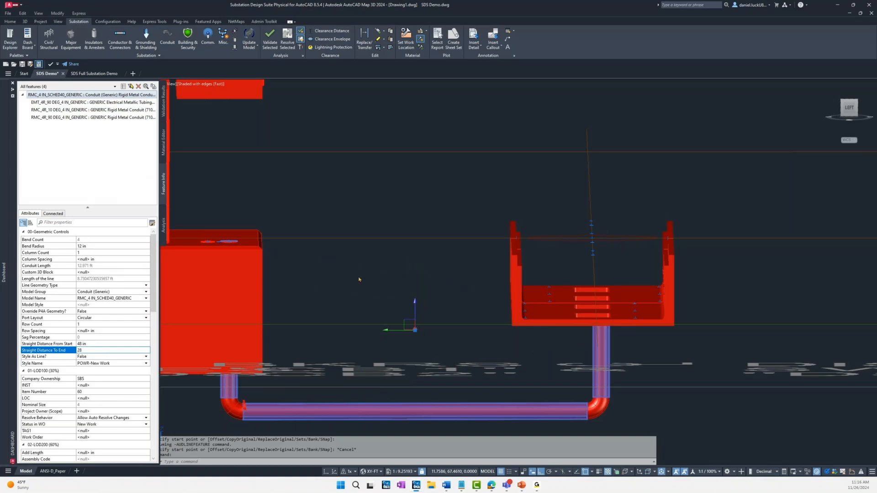
{"action": "key", "text": "Escape"}
{"action": "key", "text": "Escape"}
Step: Examine the finished conduit run in the overall layout and the gap between the disconnect switch terminals and the breaker bushings
{"action": "middle_click_drag", "start_coordinate": [402, 280], "coordinate": [436, 301], "text": "shift"}
{"action": "scroll", "coordinate": [388, 284], "scroll_direction": "down", "scroll_amount": 5}
{"action": "scroll", "coordinate": [364, 274], "scroll_direction": "down", "scroll_amount": 3}
{"action": "scroll", "coordinate": [364, 274], "scroll_direction": "down", "scroll_amount": 3}
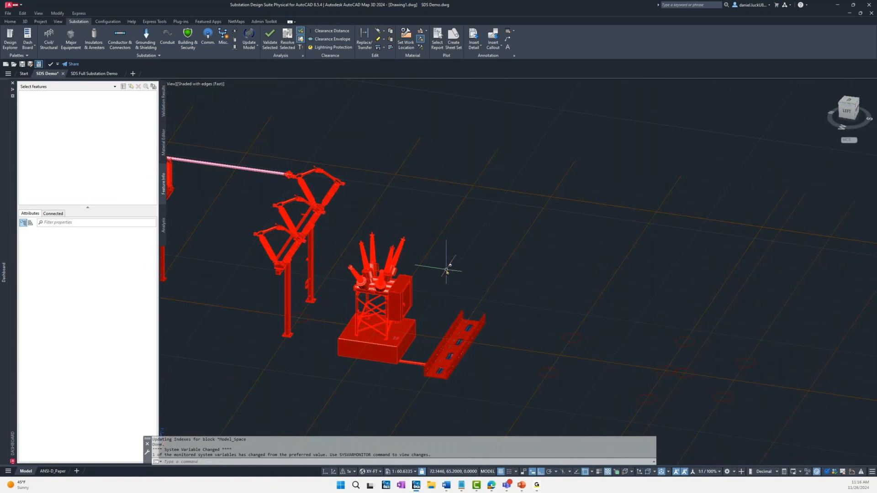
{"action": "middle_click_drag", "start_coordinate": [456, 286], "coordinate": [456, 288], "text": "shift"}
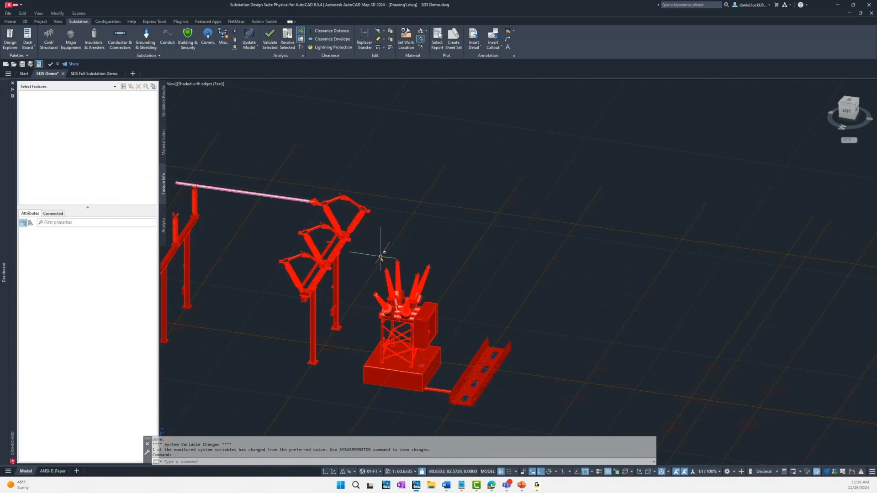
{"action": "scroll", "coordinate": [381, 257], "scroll_direction": "up", "scroll_amount": 3}
{"action": "scroll", "coordinate": [381, 257], "scroll_direction": "up", "scroll_amount": 2}
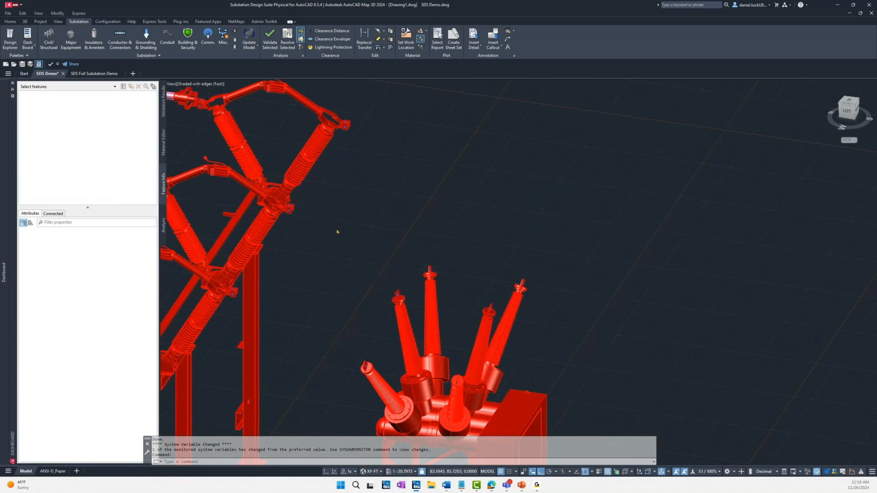
{"action": "scroll", "coordinate": [337, 231], "scroll_direction": "up", "scroll_amount": 1}
{"action": "middle_click_drag", "start_coordinate": [337, 232], "coordinate": [343, 249], "text": "shift"}
Step: Place an ADPTRF_KV_CU_DUAL WIRE_GENERIC conductor fitting on the disconnect switch's middle-phase terminal pad facing the breaker and end the placement
{"action": "left_click", "coordinate": [119, 39]}
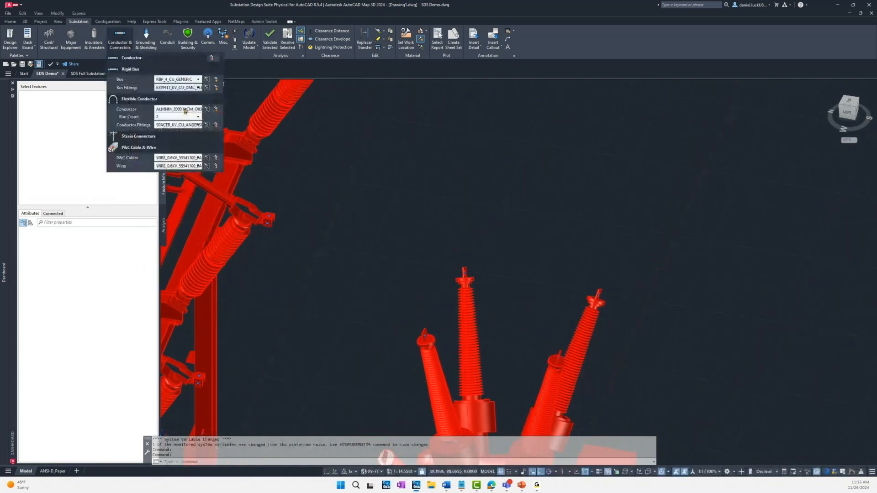
{"action": "left_click", "coordinate": [198, 125]}
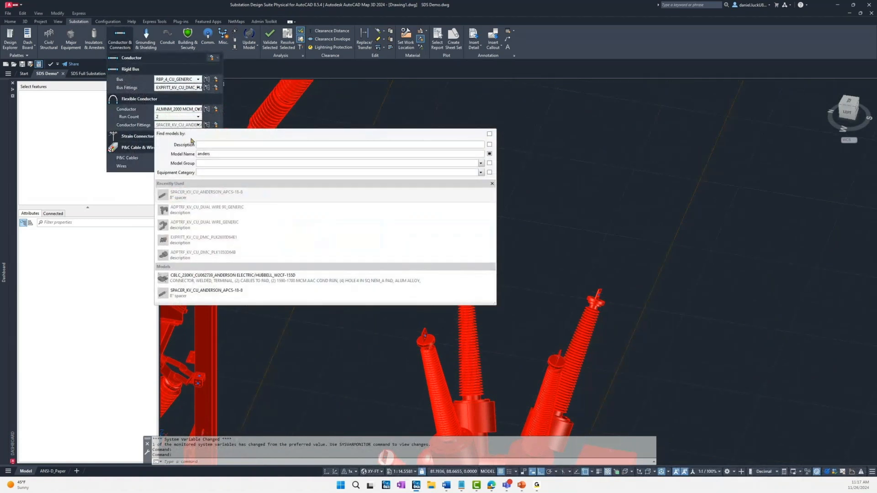
{"action": "left_click", "coordinate": [227, 225]}
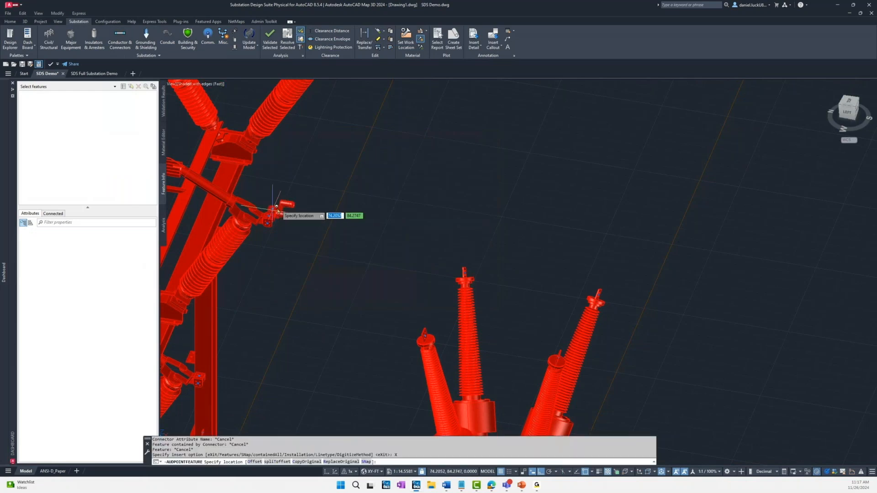
{"action": "scroll", "coordinate": [276, 214], "scroll_direction": "up", "scroll_amount": 8}
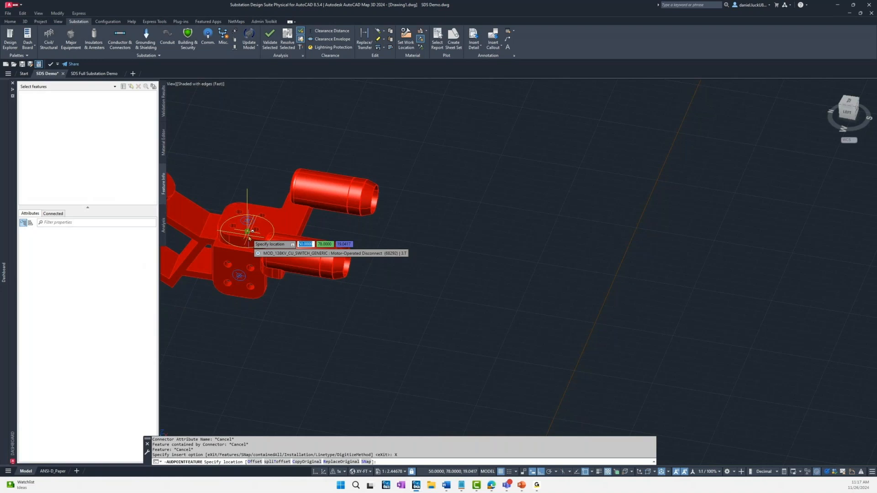
{"action": "left_click", "coordinate": [250, 238]}
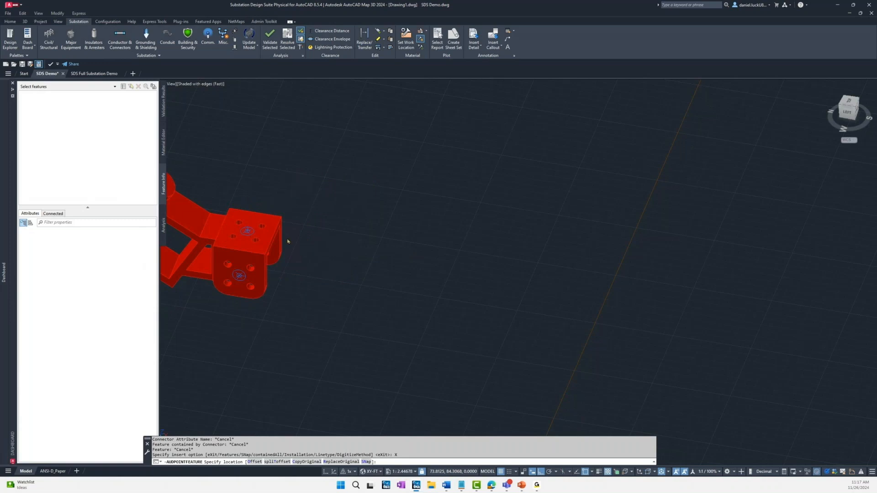
{"action": "scroll", "coordinate": [292, 243], "scroll_direction": "down", "scroll_amount": 2}
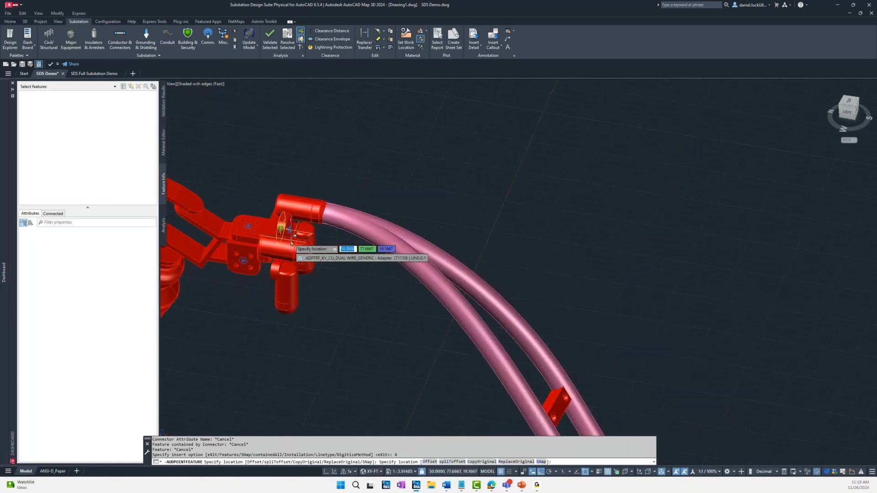
{"action": "key", "text": "Escape"}
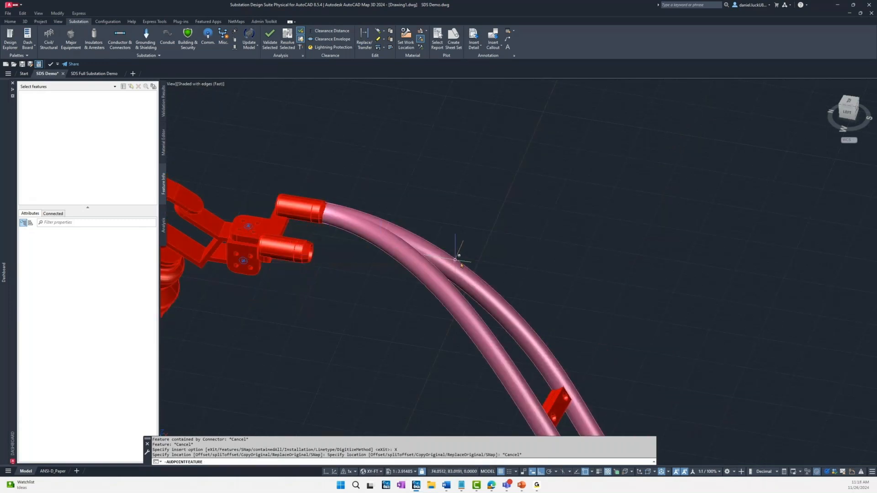
Step: Erase the two-run conductor that leaves the disconnect switch's dual wire adapter, together with its spacer
{"action": "left_click", "coordinate": [502, 266]}
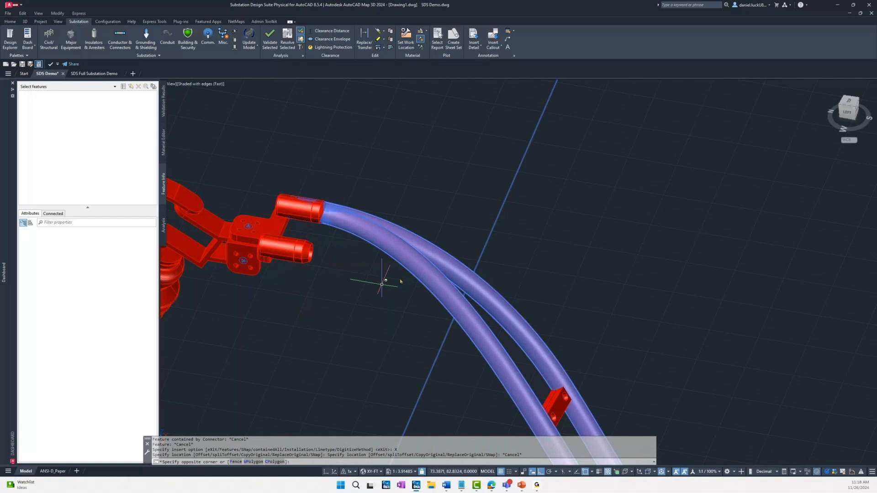
{"action": "key", "text": "Escape"}
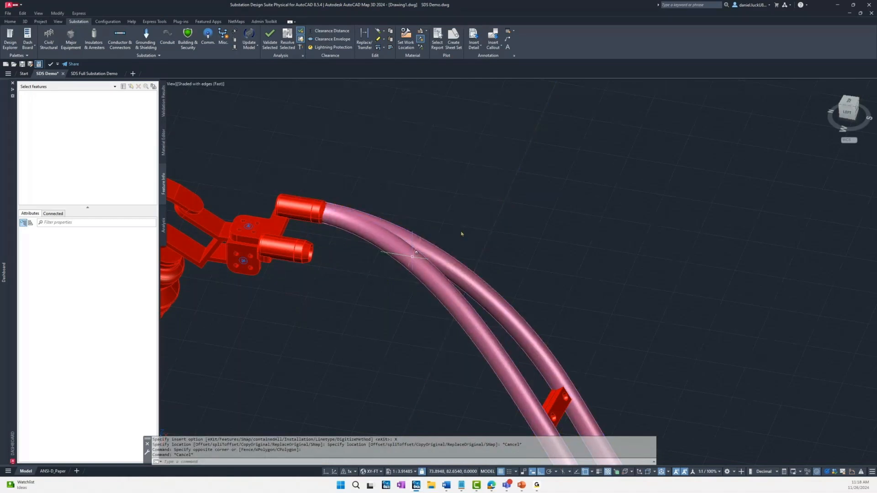
{"action": "left_click", "coordinate": [477, 338]}
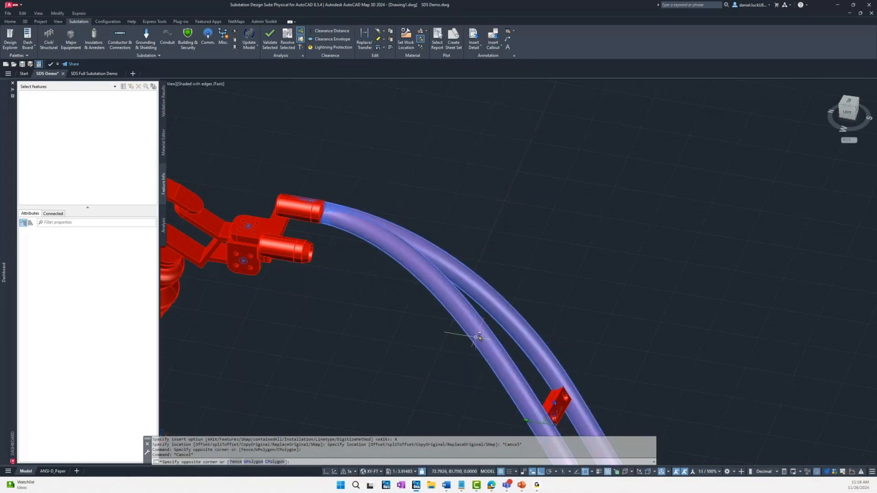
{"action": "left_click", "coordinate": [465, 373]}
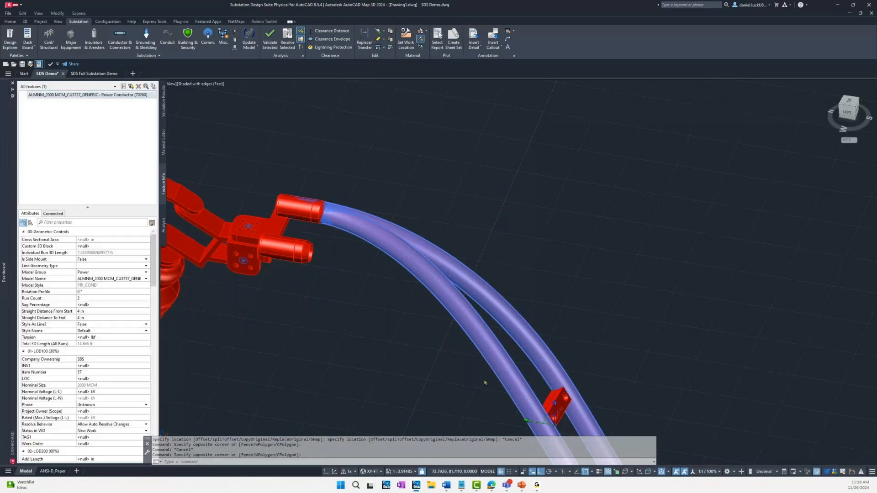
{"action": "type", "text": "e"}
{"action": "key", "text": "Return"}
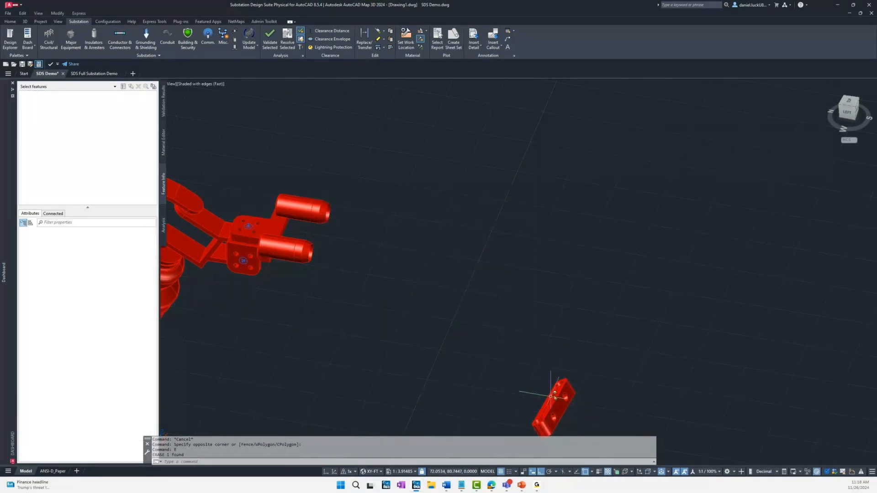
{"action": "left_click", "coordinate": [553, 399]}
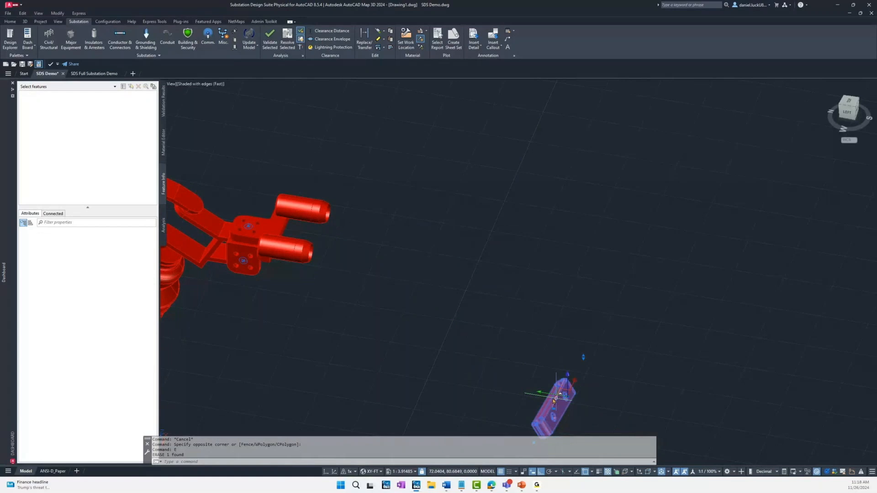
{"action": "type", "text": "e"}
{"action": "key", "text": "Return"}
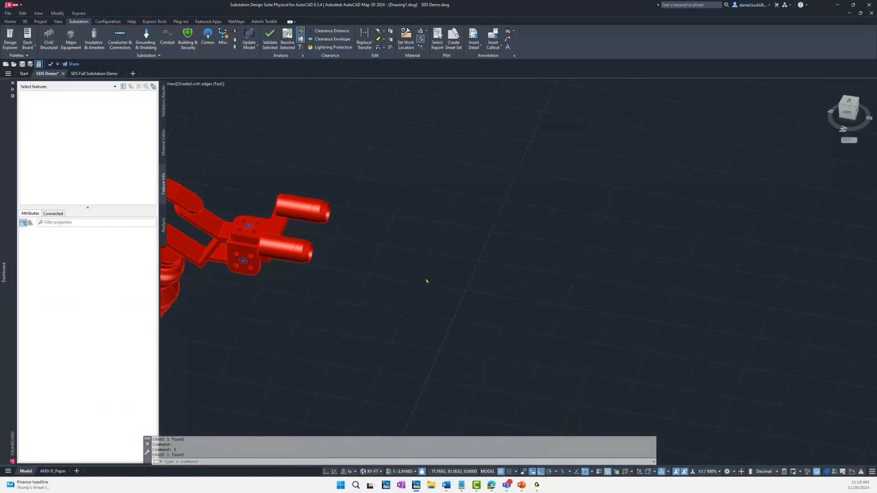
Step: Run a two-run ALMNM_2000 MCM flexible conductor from the disconnect switch's middle-phase dual wire adapter to the dual wire 90 adapter on the breaker bushing
{"action": "scroll", "coordinate": [426, 281], "scroll_direction": "down", "scroll_amount": 4}
{"action": "middle_click_drag", "start_coordinate": [507, 333], "coordinate": [403, 219]}
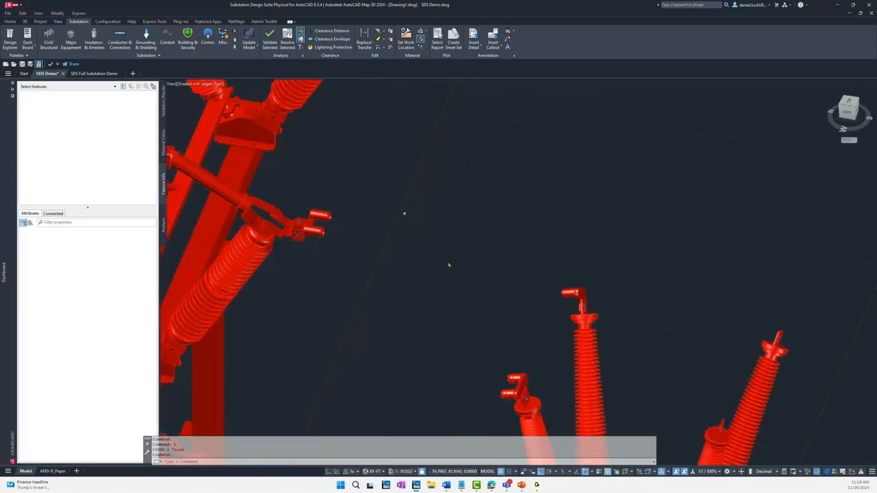
{"action": "middle_click_drag", "start_coordinate": [493, 378], "coordinate": [485, 350]}
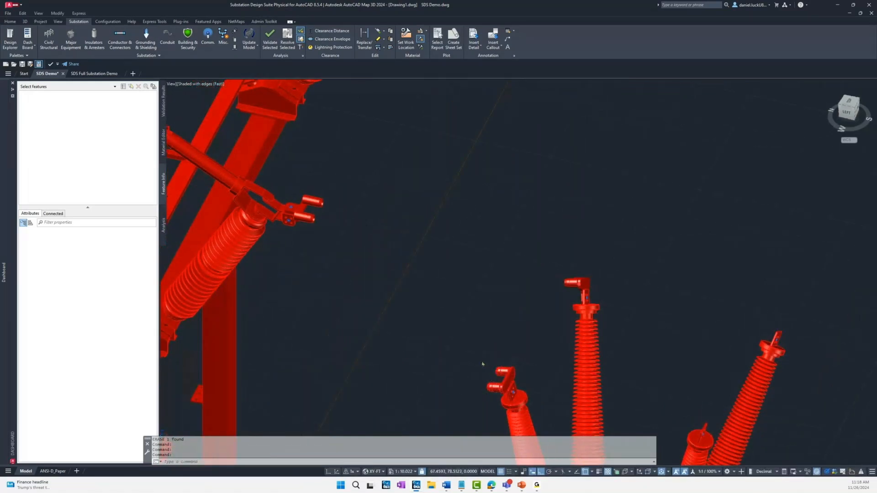
{"action": "left_click", "coordinate": [119, 39]}
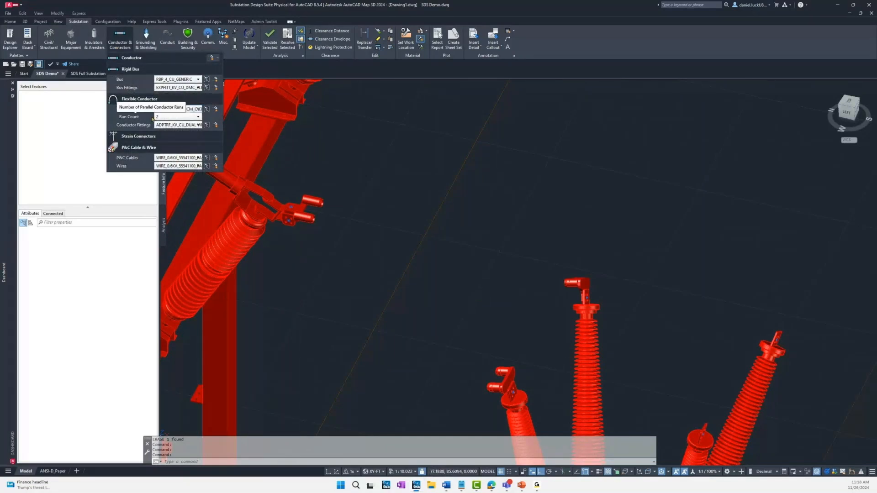
{"action": "left_click", "coordinate": [187, 118]}
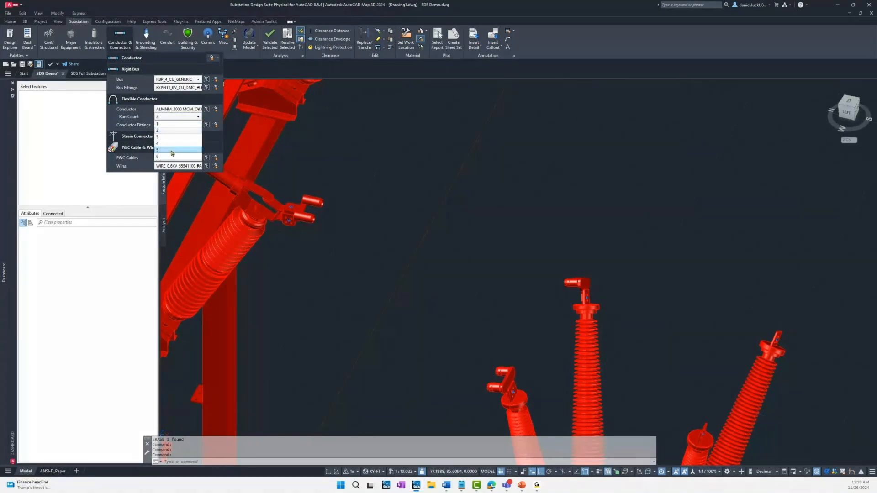
{"action": "left_click", "coordinate": [173, 133]}
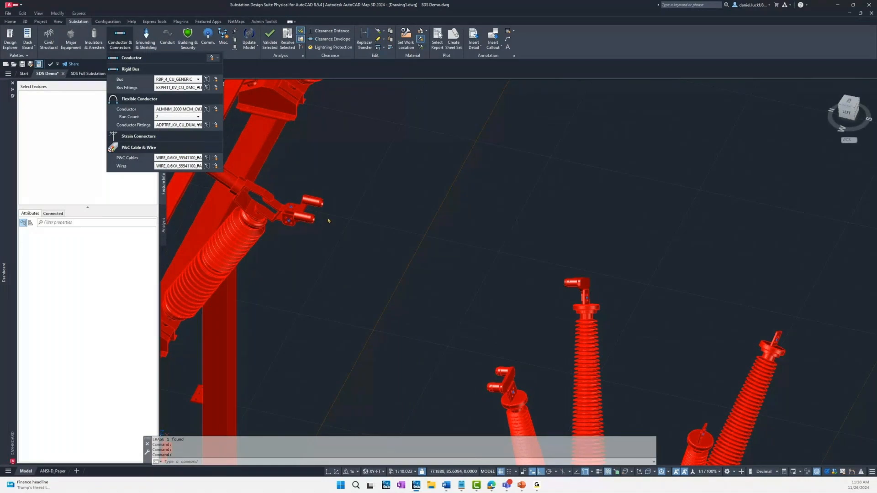
{"action": "left_click", "coordinate": [327, 161]}
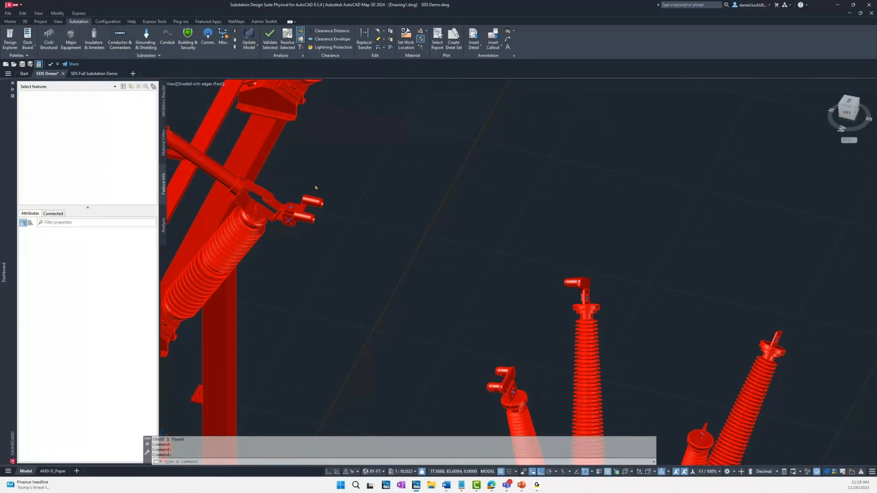
{"action": "scroll", "coordinate": [315, 187], "scroll_direction": "up", "scroll_amount": 2}
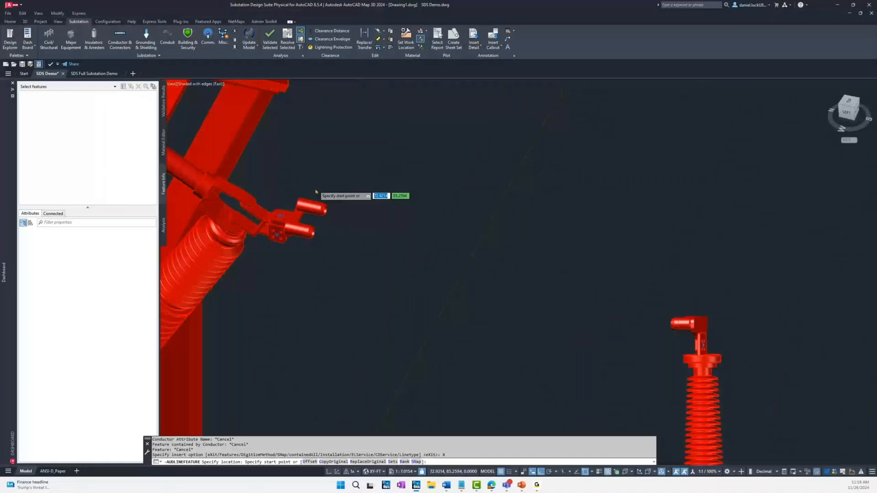
{"action": "scroll", "coordinate": [315, 192], "scroll_direction": "up", "scroll_amount": 1}
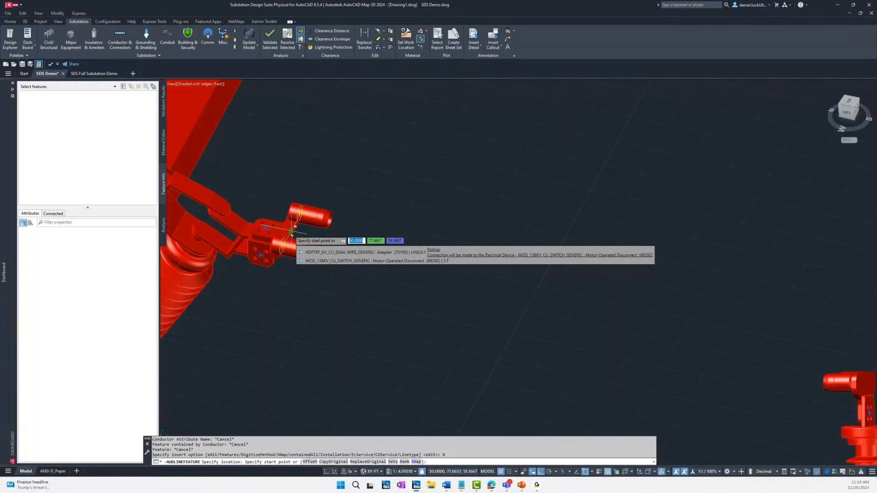
{"action": "left_click", "coordinate": [291, 232]}
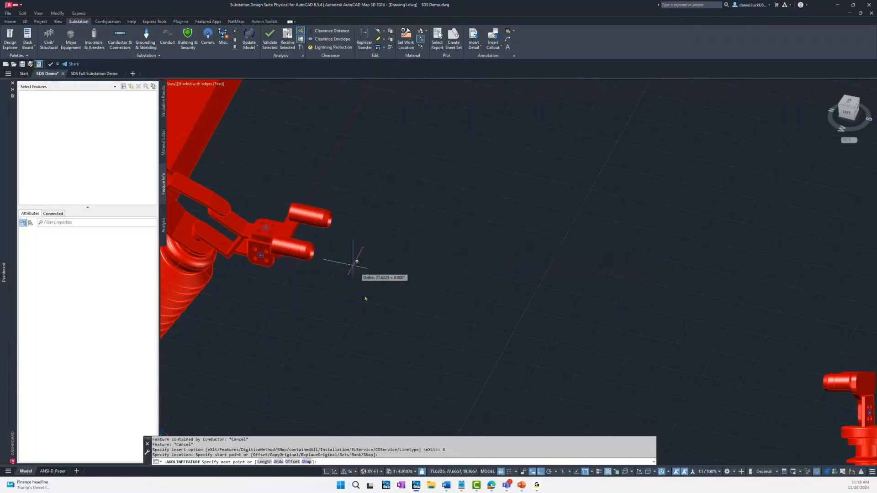
{"action": "scroll", "coordinate": [365, 298], "scroll_direction": "up", "scroll_amount": 1}
{"action": "scroll", "coordinate": [484, 330], "scroll_direction": "down", "scroll_amount": 6}
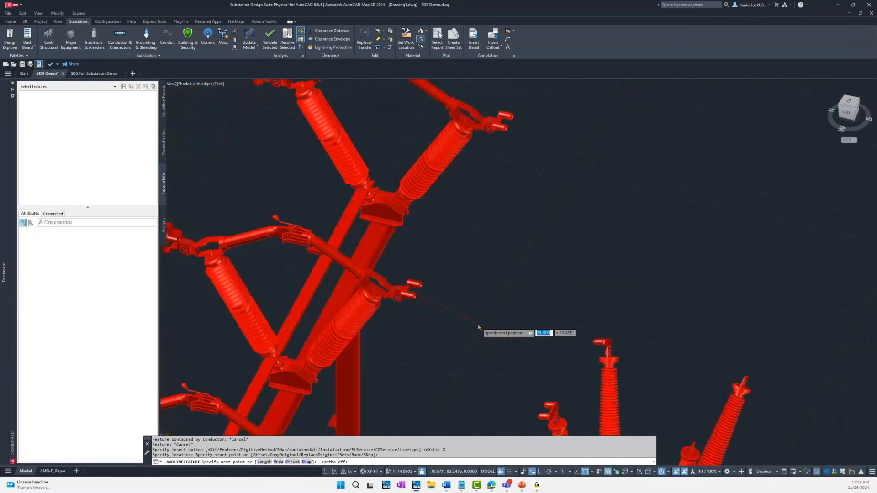
{"action": "scroll", "coordinate": [532, 379], "scroll_direction": "up", "scroll_amount": 5}
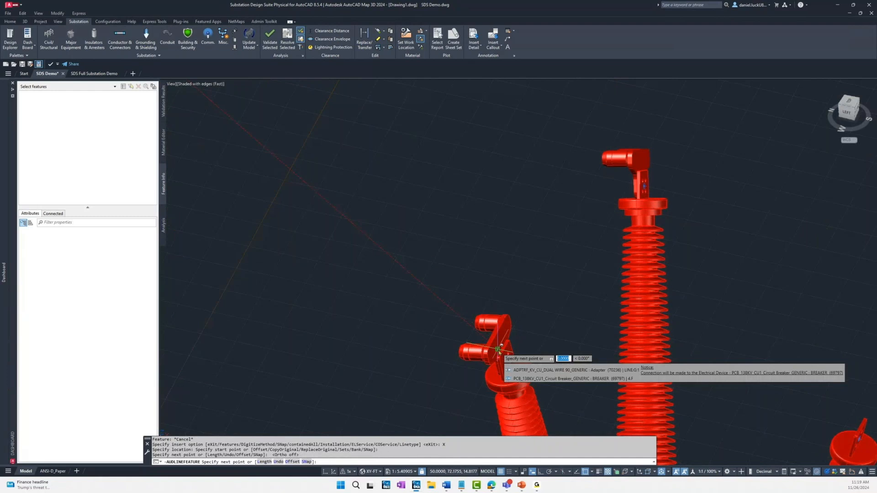
{"action": "left_click", "coordinate": [498, 351]}
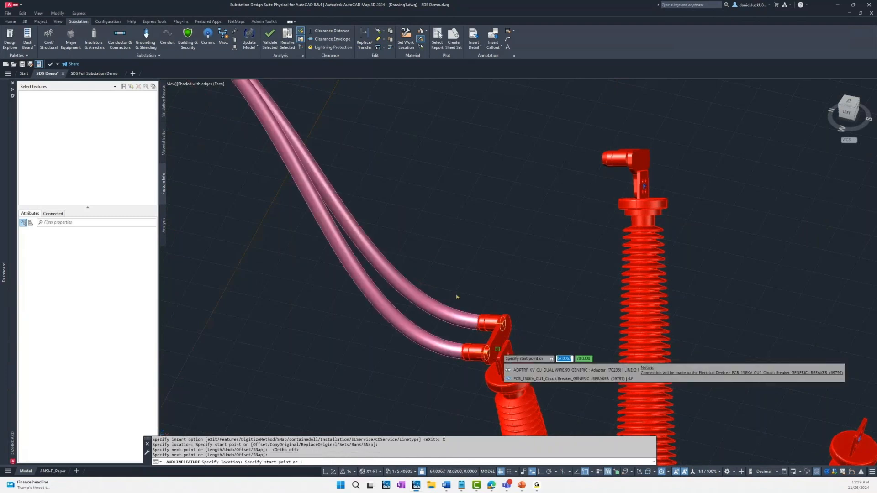
Step: Place an ADPTRF_KV_CU_DUAL WIRE_GENERIC fitting on the disconnect switch's near-phase terminal pad facing the breaker and end the placement
{"action": "middle_click_drag", "start_coordinate": [375, 124], "coordinate": [361, 153], "text": "shift"}
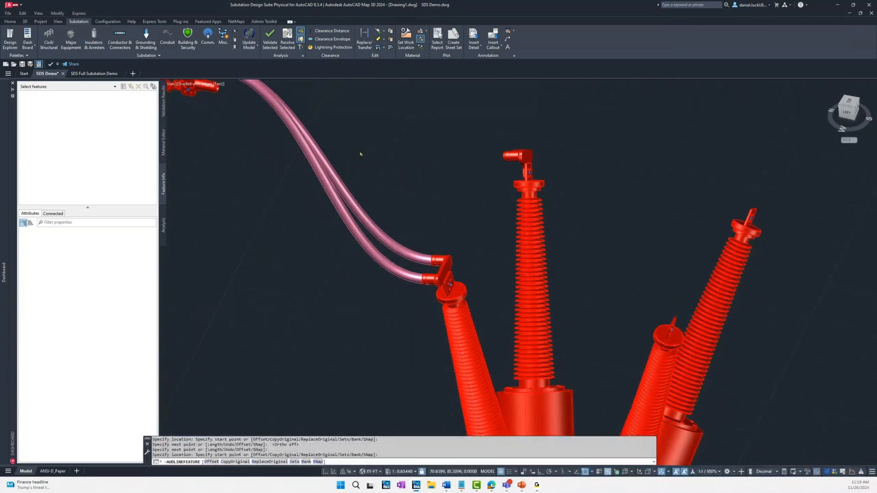
{"action": "scroll", "coordinate": [361, 154], "scroll_direction": "down", "scroll_amount": 4}
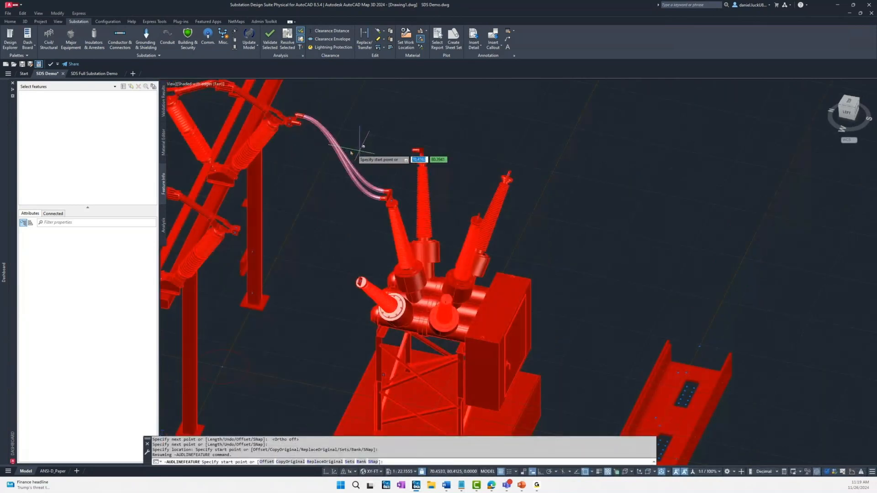
{"action": "middle_click_drag", "start_coordinate": [309, 207], "coordinate": [364, 195], "text": "shift"}
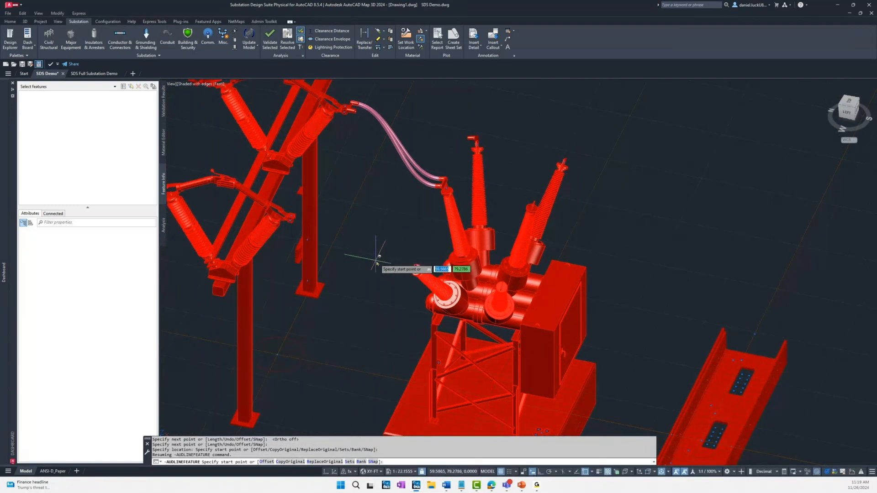
{"action": "middle_click_drag", "start_coordinate": [359, 249], "coordinate": [380, 246], "text": "shift"}
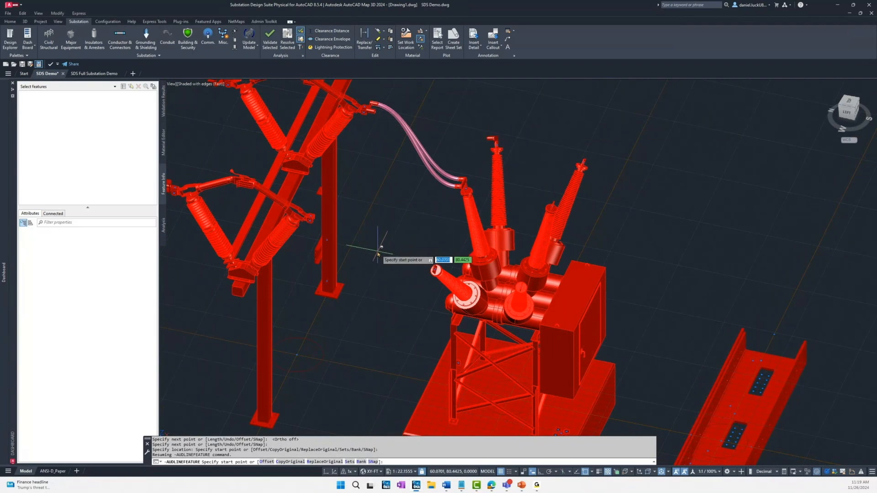
{"action": "scroll", "coordinate": [373, 254], "scroll_direction": "down", "scroll_amount": 4}
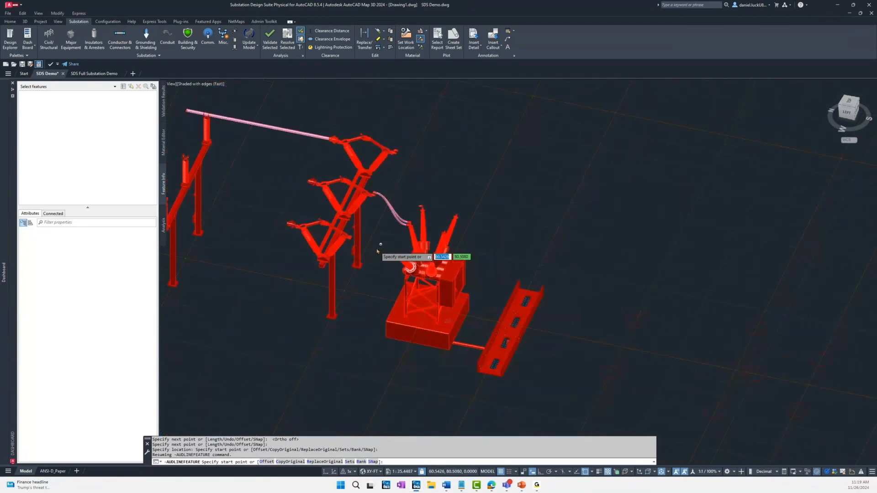
{"action": "scroll", "coordinate": [374, 258], "scroll_direction": "up", "scroll_amount": 3}
{"action": "scroll", "coordinate": [373, 258], "scroll_direction": "up", "scroll_amount": 5}
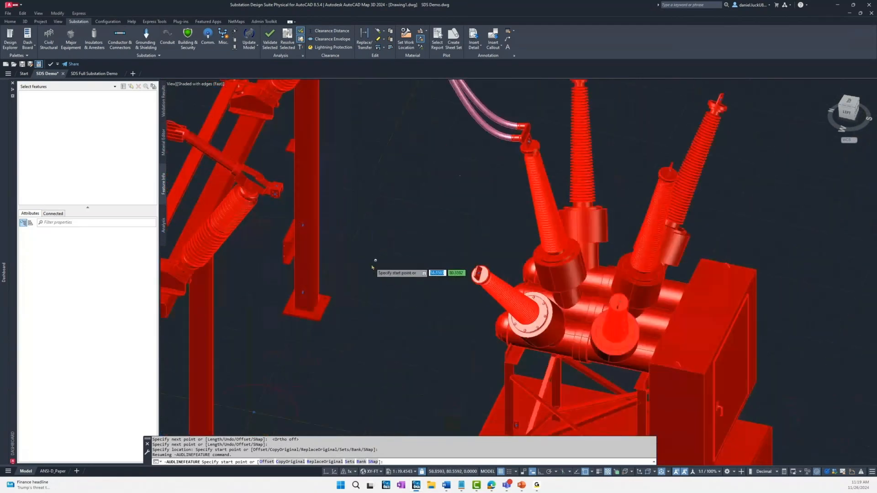
{"action": "left_click", "coordinate": [120, 41]}
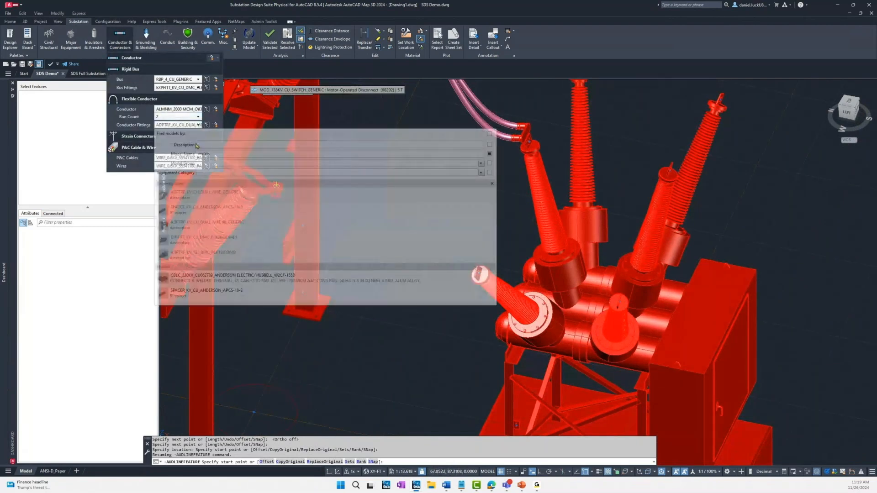
{"action": "key", "text": "Escape"}
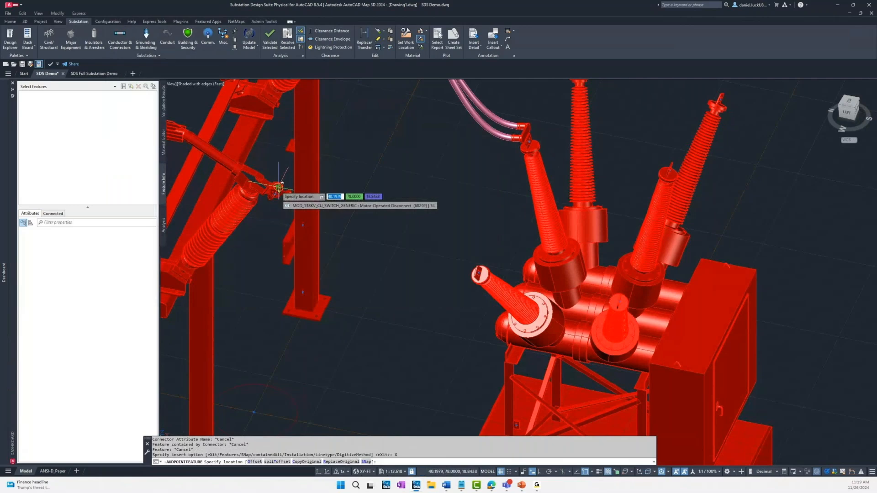
{"action": "scroll", "coordinate": [278, 187], "scroll_direction": "up", "scroll_amount": 2}
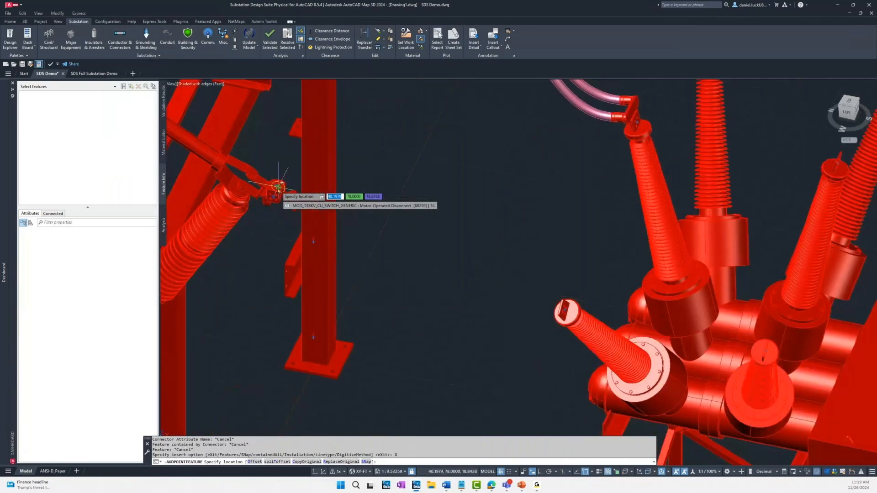
{"action": "scroll", "coordinate": [277, 187], "scroll_direction": "up", "scroll_amount": 2}
{"action": "key", "text": "Escape"}
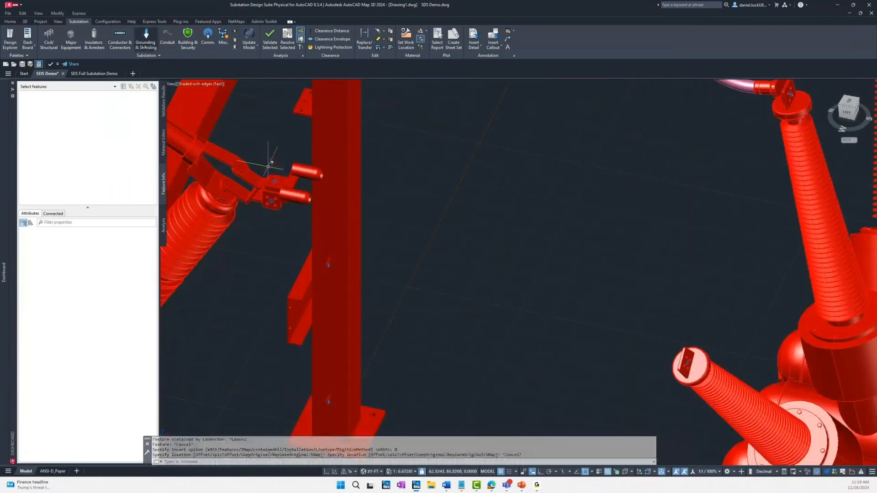
Step: Place an ADPTRF_KV_CU_DUAL WIRE 90_GENERIC fitting on the breaker's near-phase bushing terminal facing the disconnect switch and end the placement
{"action": "left_click", "coordinate": [130, 43]}
{"action": "left_click", "coordinate": [198, 125]}
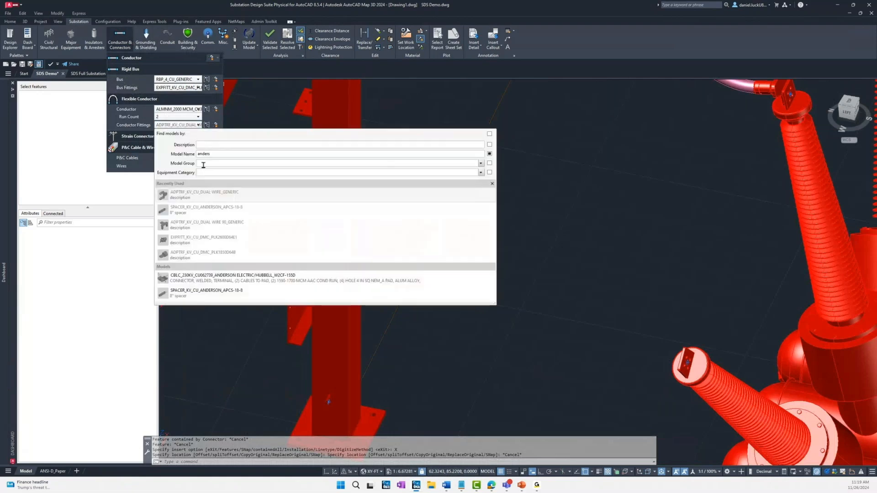
{"action": "left_click", "coordinate": [210, 227]}
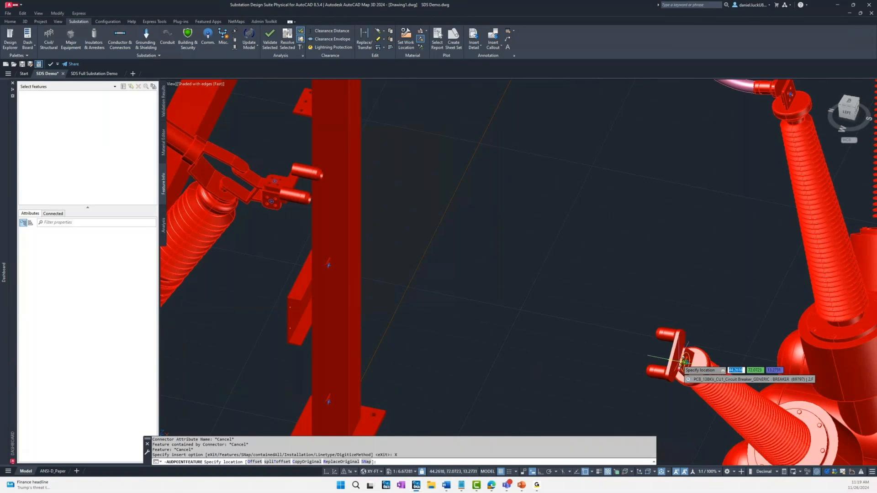
{"action": "key", "text": "Escape"}
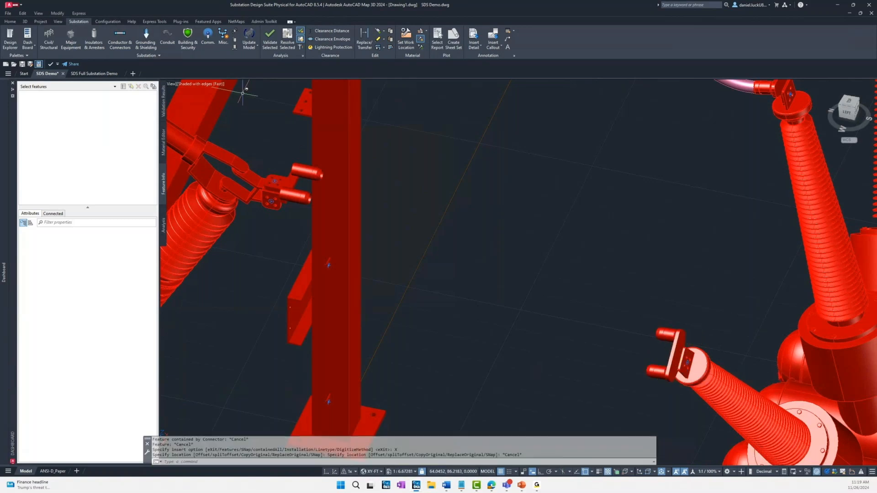
Step: Run a two-run flexible conductor between the near-phase dual wire adapters on the disconnect switch and the breaker, then end the command
{"action": "left_click", "coordinate": [121, 45]}
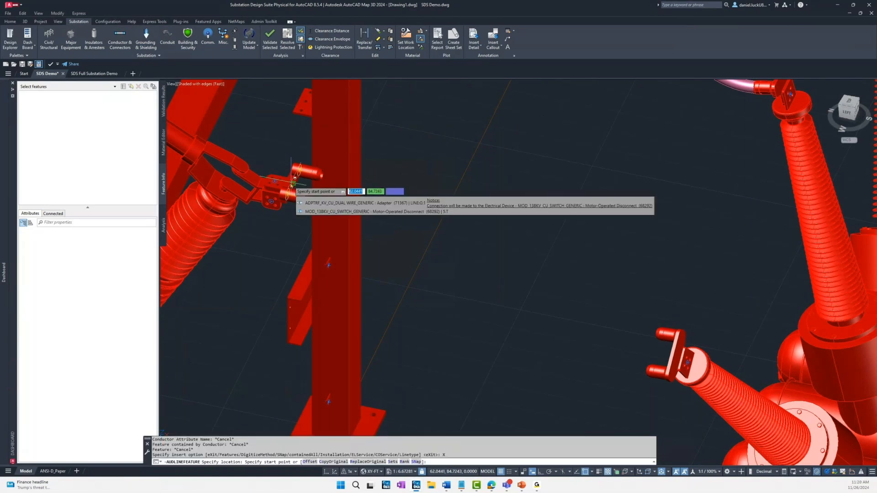
{"action": "left_click", "coordinate": [292, 187]}
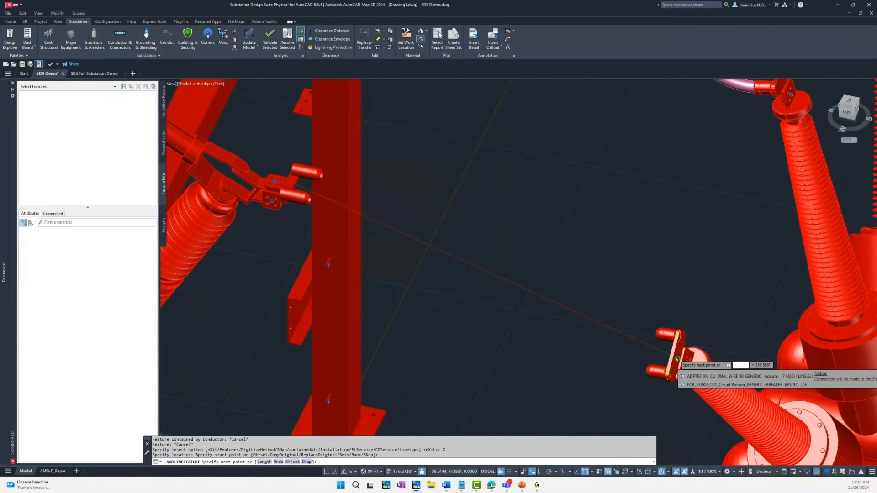
{"action": "left_click", "coordinate": [677, 359]}
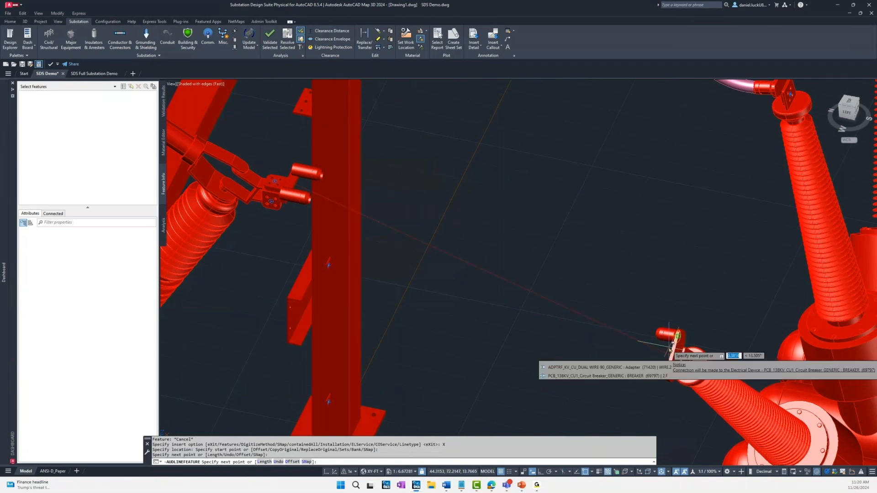
{"action": "key", "text": "Return"}
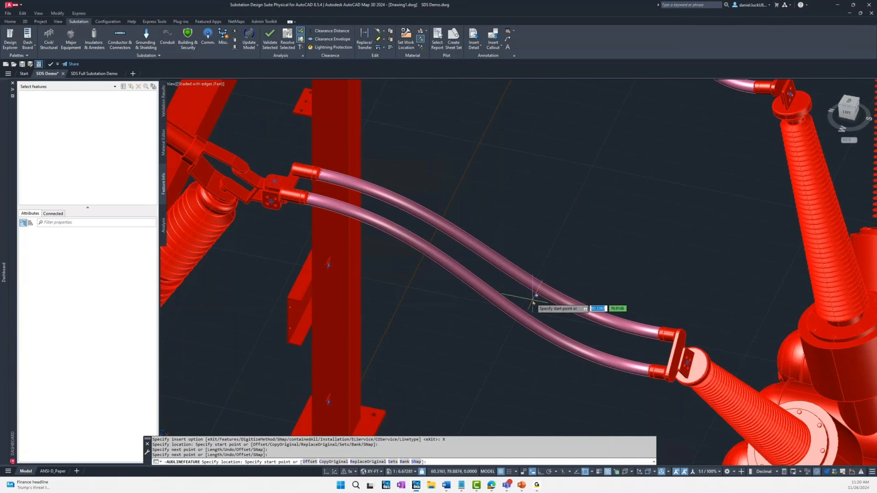
{"action": "key", "text": "Escape"}
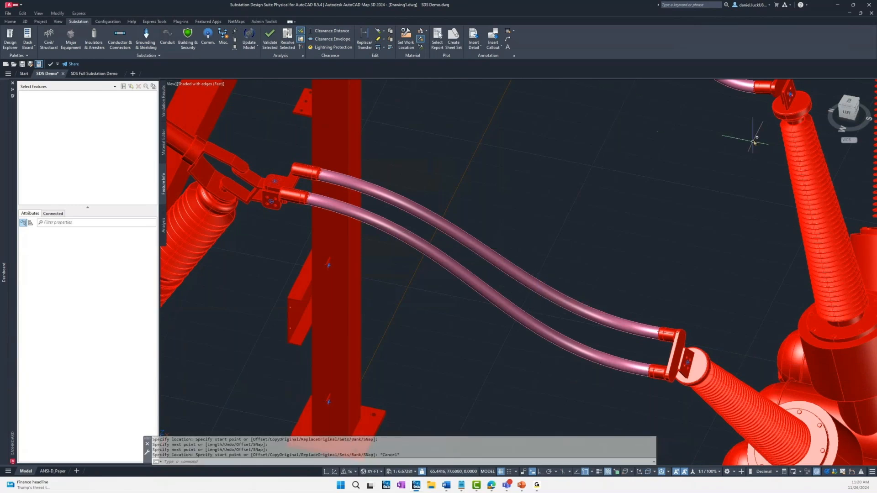
Step: Erase the middle-phase flexible conductor together with the dual wire 90 adapter on its breaker bushing
{"action": "left_click", "coordinate": [754, 108]}
{"action": "left_click", "coordinate": [734, 90]}
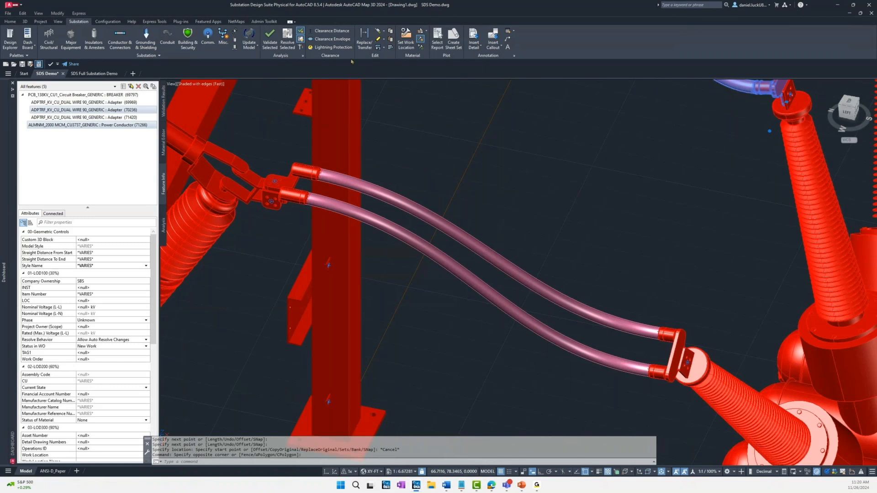
{"action": "type", "text": "e"}
{"action": "key", "text": "Return"}
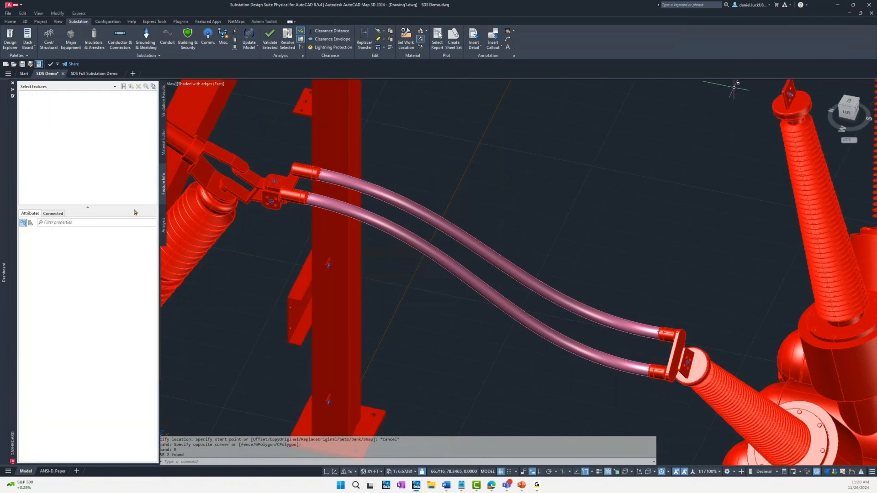
Step: Place the 8-inch Anderson APCS-18-8 spacer midway between the two near-phase flexible conductors, orient it across both runs, and end the placement
{"action": "left_click", "coordinate": [121, 43]}
{"action": "left_click", "coordinate": [197, 126]}
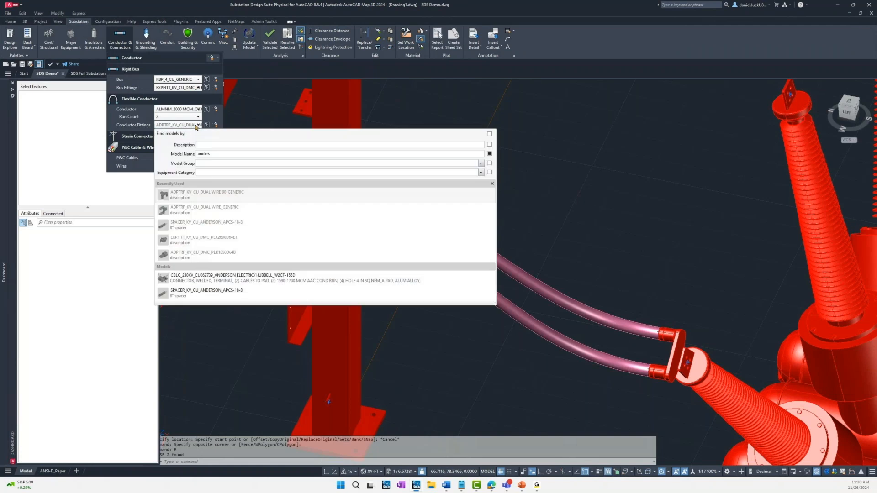
{"action": "left_click", "coordinate": [205, 225]}
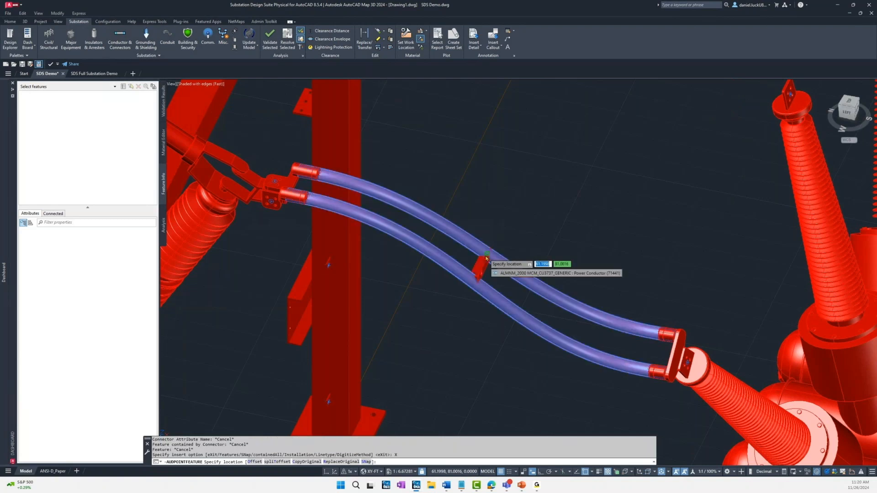
{"action": "left_click", "coordinate": [486, 259]}
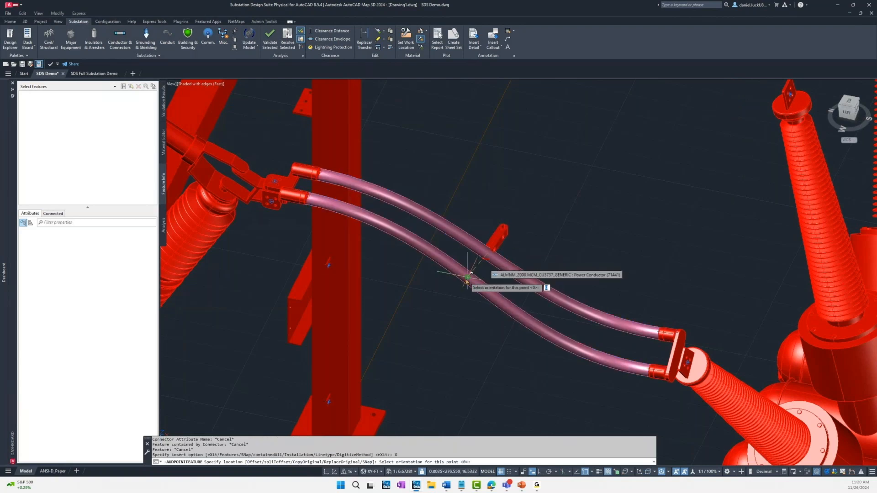
{"action": "left_click", "coordinate": [466, 282]}
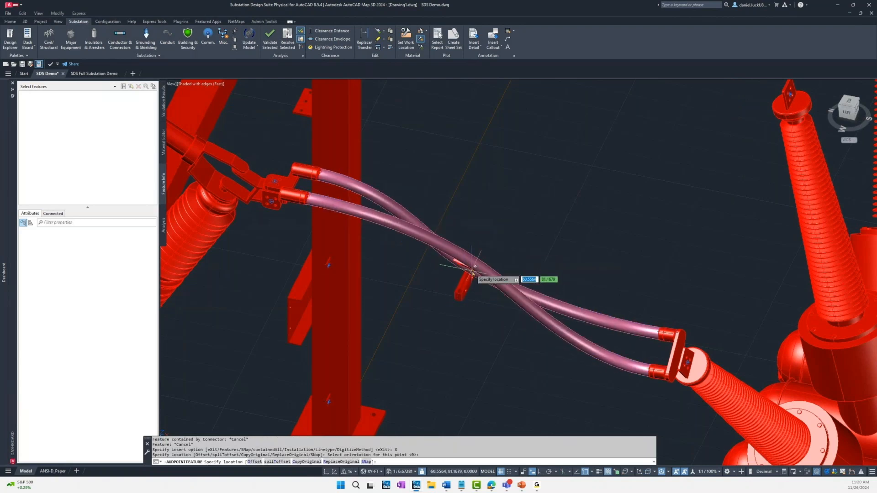
{"action": "key", "text": "Escape"}
Step: Examine the spaced flexible conductors and the overall layout of bus supports, disconnect switch, breaker and trench box
{"action": "middle_click_drag", "start_coordinate": [515, 244], "coordinate": [489, 252], "text": "shift"}
{"action": "scroll", "coordinate": [448, 333], "scroll_direction": "down", "scroll_amount": 3}
{"action": "middle_click_drag", "start_coordinate": [461, 393], "coordinate": [403, 205]}
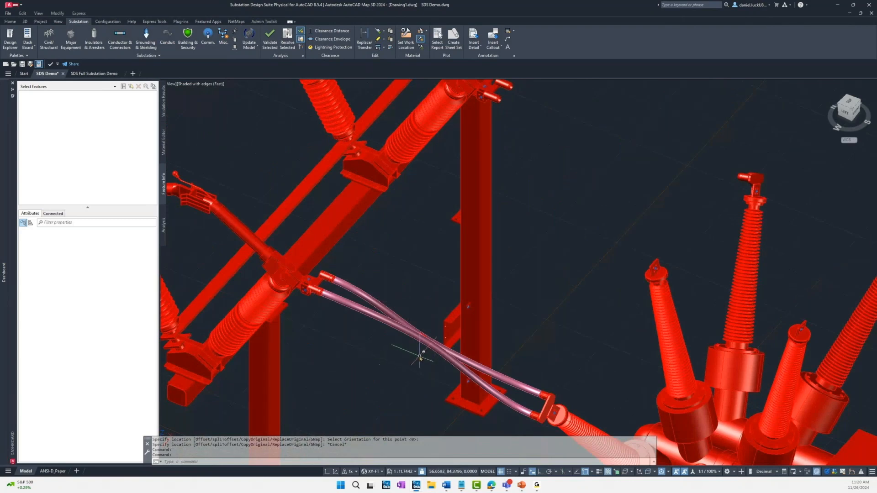
{"action": "scroll", "coordinate": [418, 355], "scroll_direction": "down", "scroll_amount": 4}
{"action": "middle_click_drag", "start_coordinate": [576, 274], "coordinate": [658, 252], "text": "shift"}
{"action": "scroll", "coordinate": [488, 248], "scroll_direction": "down", "scroll_amount": 2}
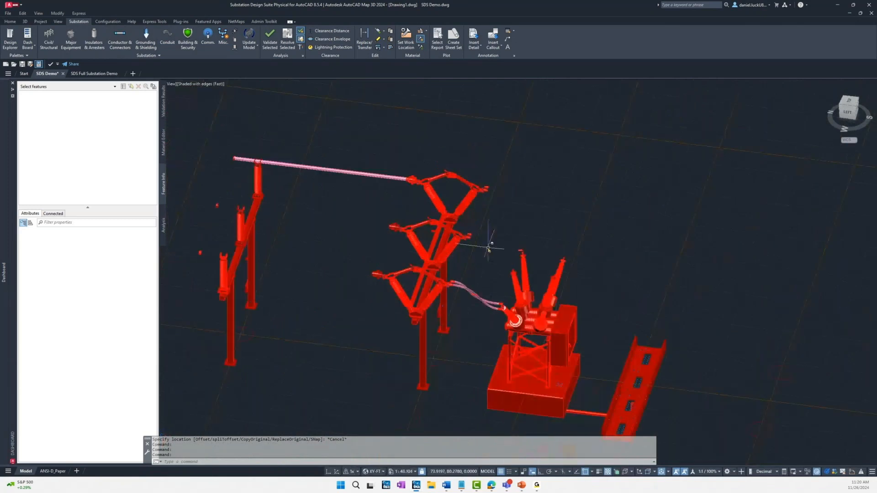
{"action": "middle_click_drag", "start_coordinate": [489, 244], "coordinate": [512, 231]}
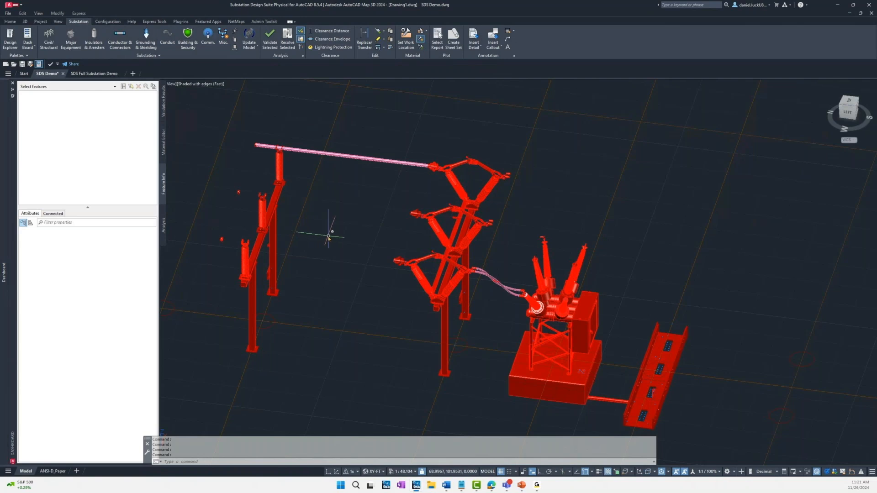
{"action": "middle_click_drag", "start_coordinate": [348, 230], "coordinate": [417, 251]}
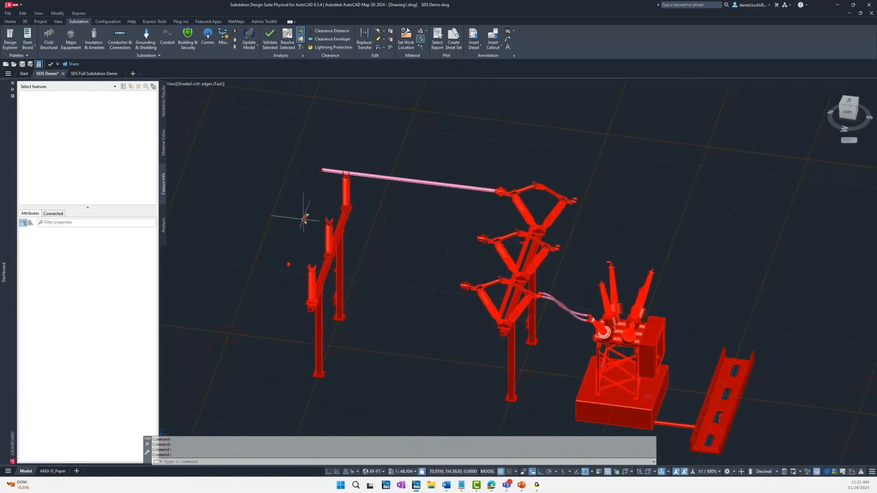
Step: Copy the bus support structure with its insulators and end caps using AUD Copy, from its centre to the next grid line intersection away from the switch
{"action": "left_click", "coordinate": [852, 103]}
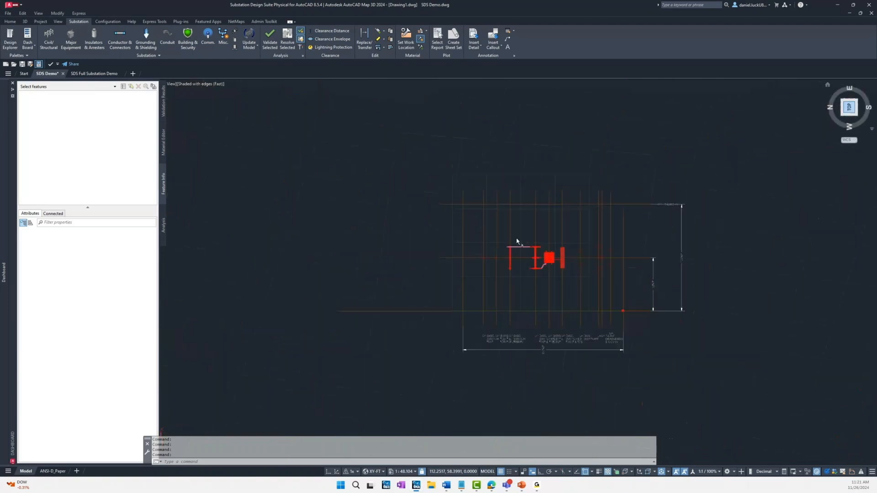
{"action": "scroll", "coordinate": [517, 257], "scroll_direction": "up", "scroll_amount": 5}
{"action": "scroll", "coordinate": [517, 257], "scroll_direction": "up", "scroll_amount": 2}
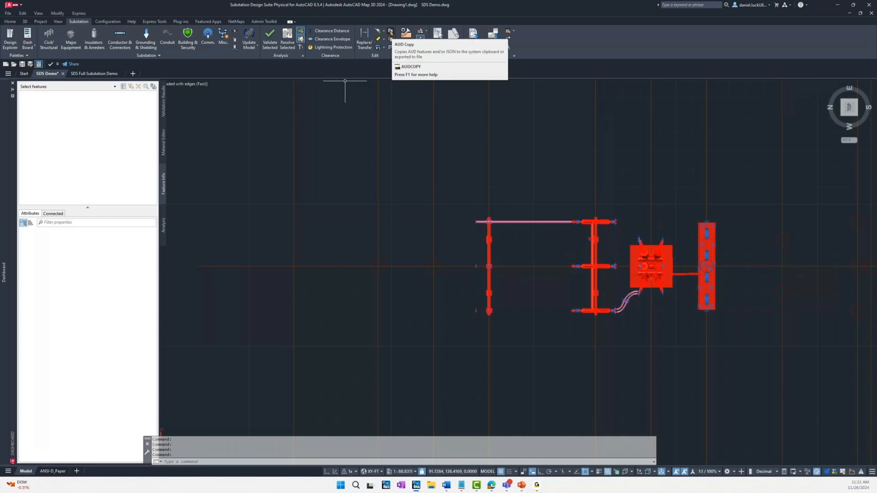
{"action": "left_click", "coordinate": [391, 32]}
{"action": "left_click", "coordinate": [455, 207]}
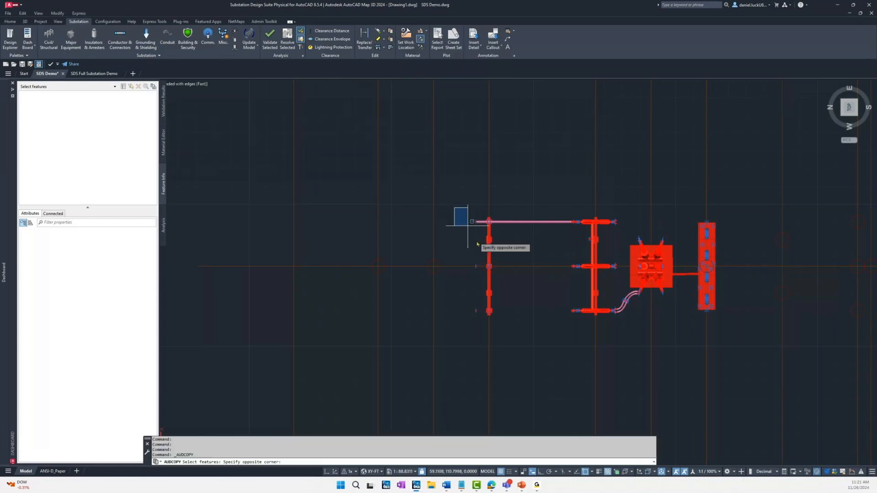
{"action": "left_click", "coordinate": [508, 328]}
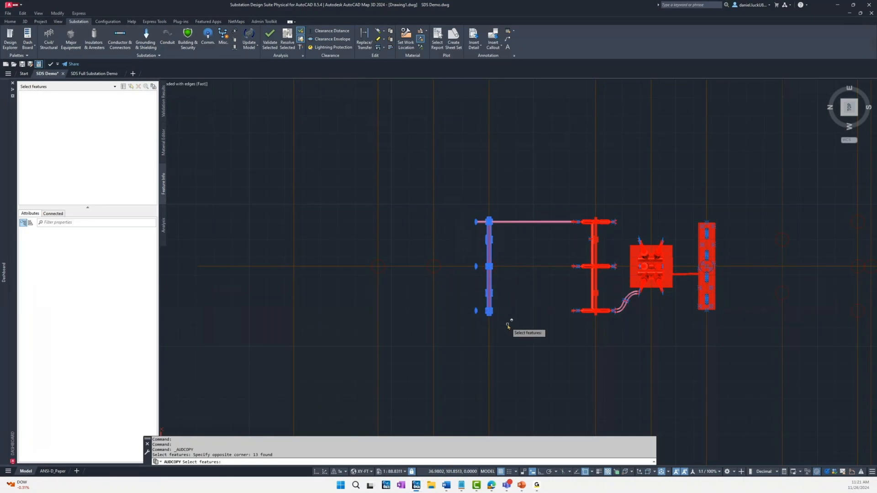
{"action": "key", "text": "Return"}
{"action": "middle_click_drag", "start_coordinate": [542, 312], "coordinate": [538, 276], "text": "shift"}
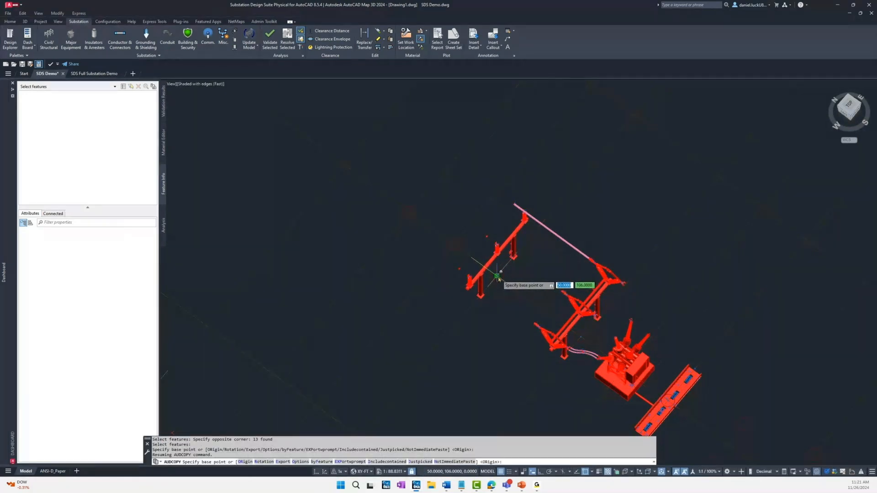
{"action": "left_click", "coordinate": [498, 277]}
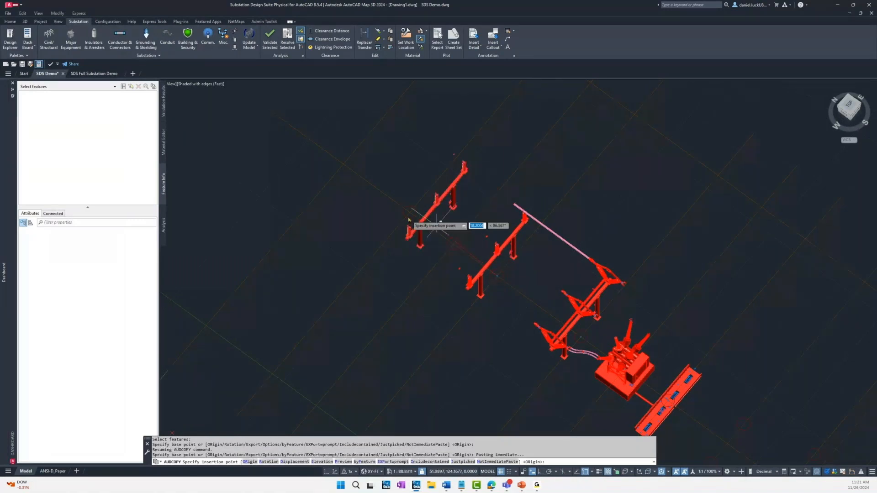
{"action": "right_click", "coordinate": [413, 211], "text": "shift"}
{"action": "left_click", "coordinate": [435, 270]}
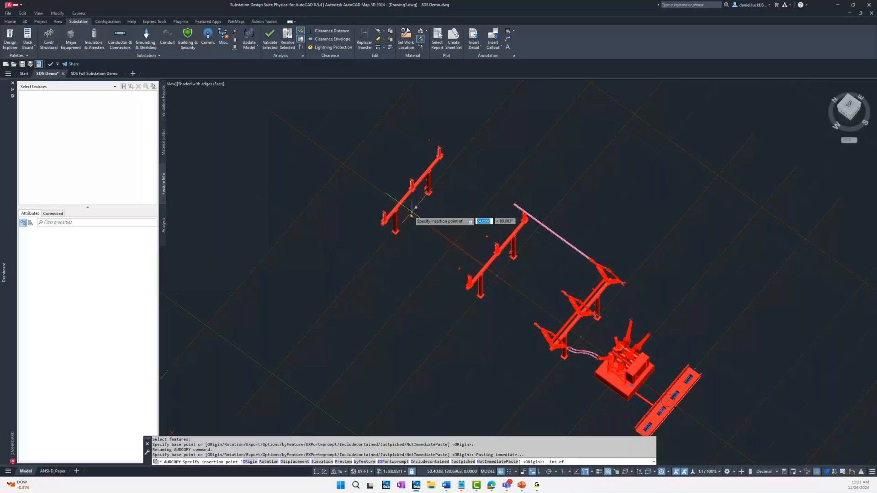
{"action": "left_click", "coordinate": [410, 213]}
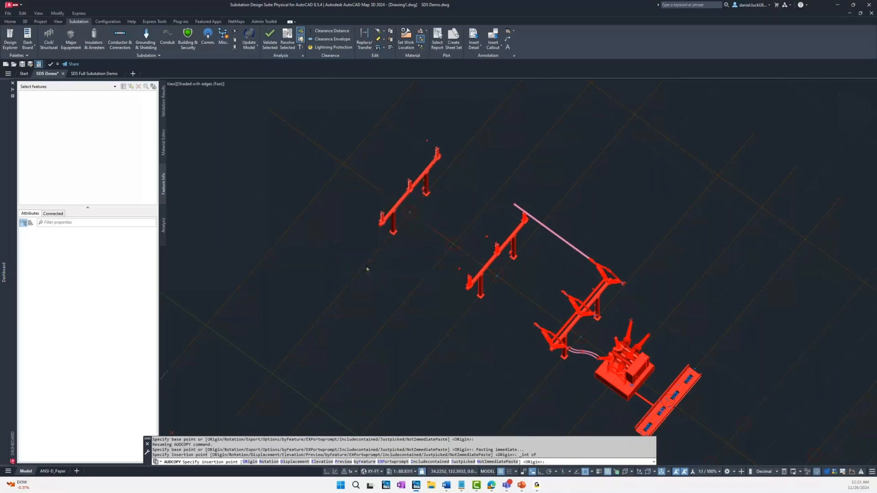
{"action": "key", "text": "Return"}
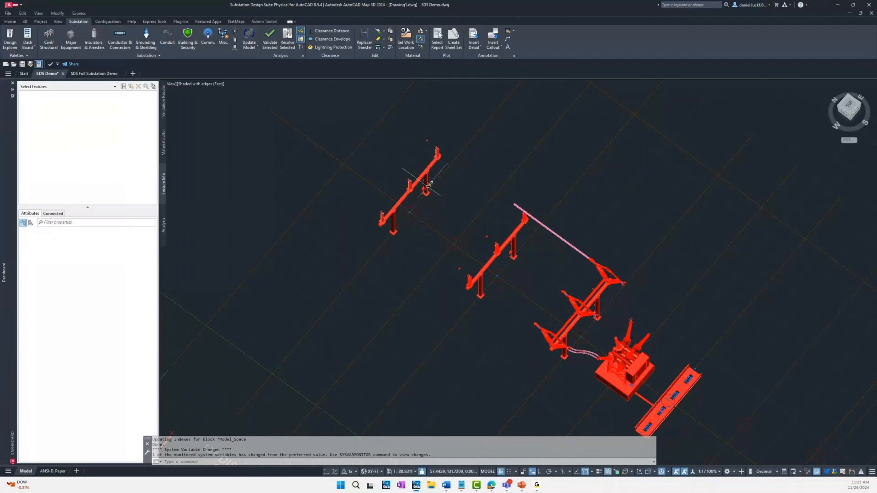
Step: Erase the near-phase bus end cap from the original bus support structure
{"action": "scroll", "coordinate": [464, 321], "scroll_direction": "up", "scroll_amount": 2}
{"action": "middle_click_drag", "start_coordinate": [464, 321], "coordinate": [505, 307], "text": "shift"}
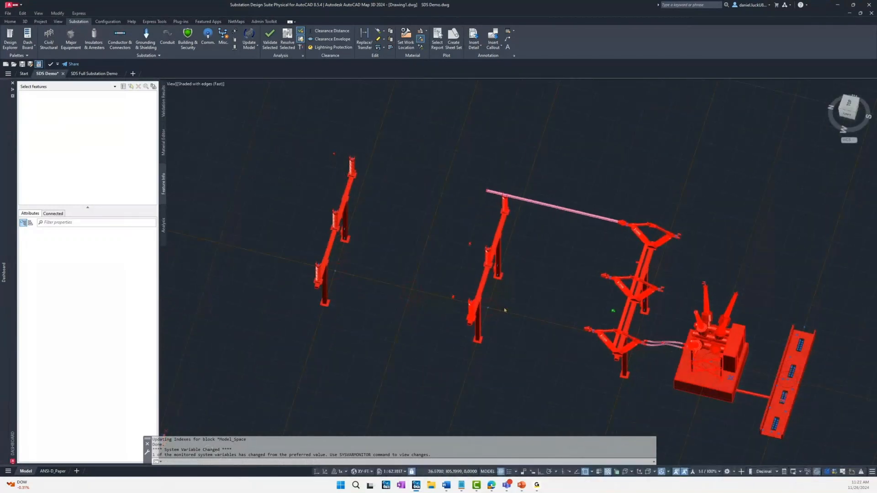
{"action": "key", "text": "Escape"}
{"action": "left_click", "coordinate": [453, 298]}
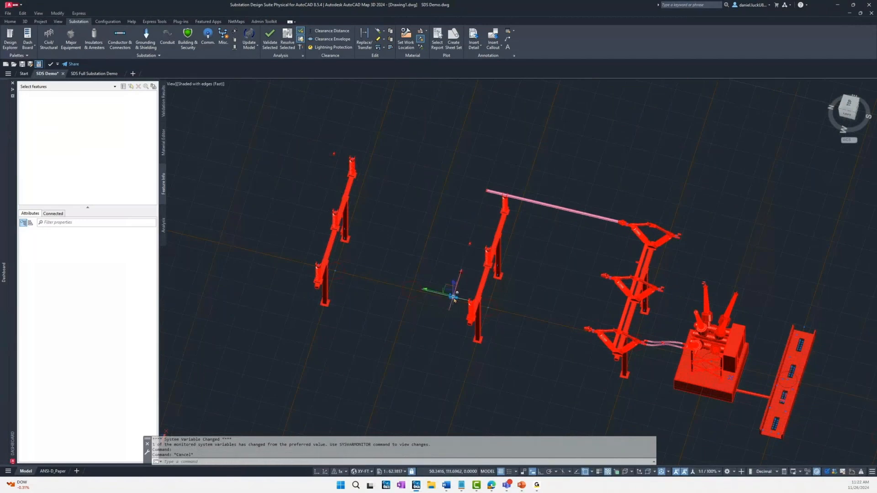
{"action": "type", "text": "co"}
{"action": "key", "text": "Return"}
{"action": "type", "text": "E"}
{"action": "key", "text": "Return"}
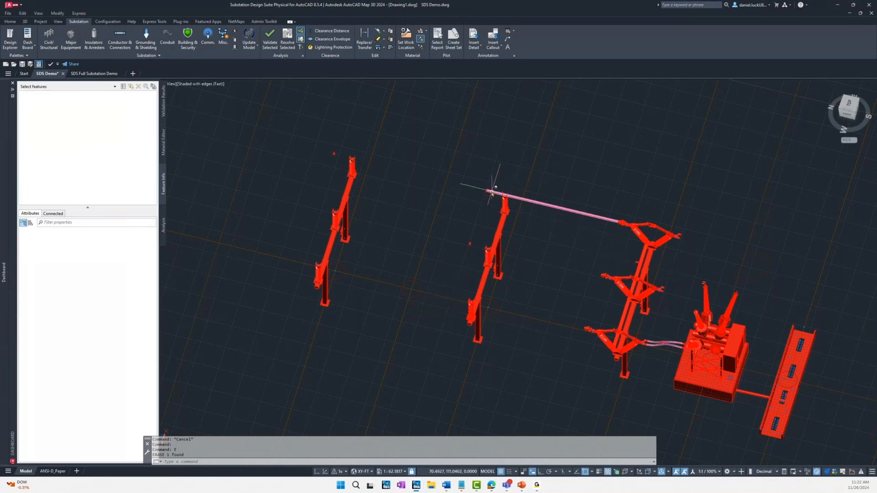
Step: Erase the far-phase rigid bus and the end cap at its free end on the original bus support
{"action": "left_click", "coordinate": [491, 192]}
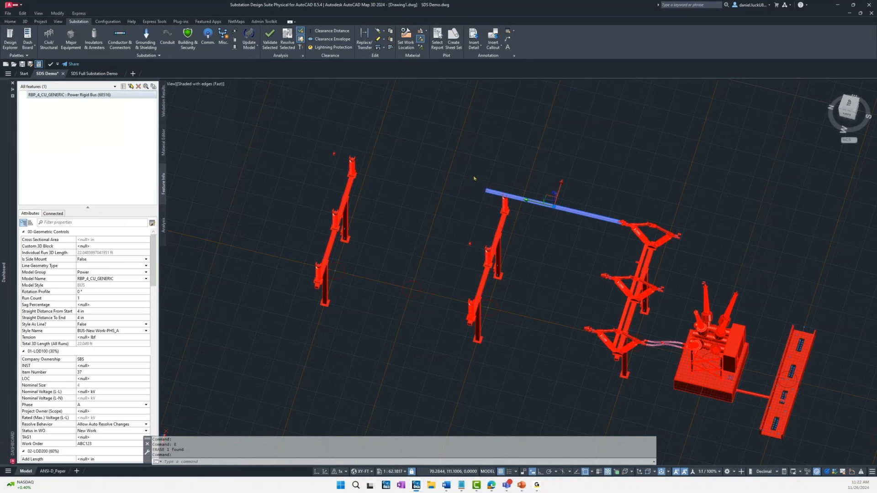
{"action": "type", "text": "E"}
{"action": "key", "text": "Return"}
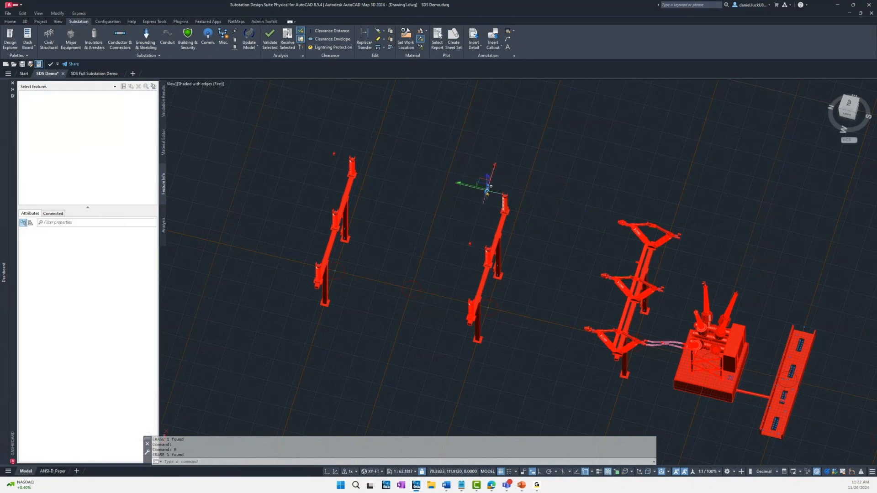
{"action": "left_click", "coordinate": [487, 192]}
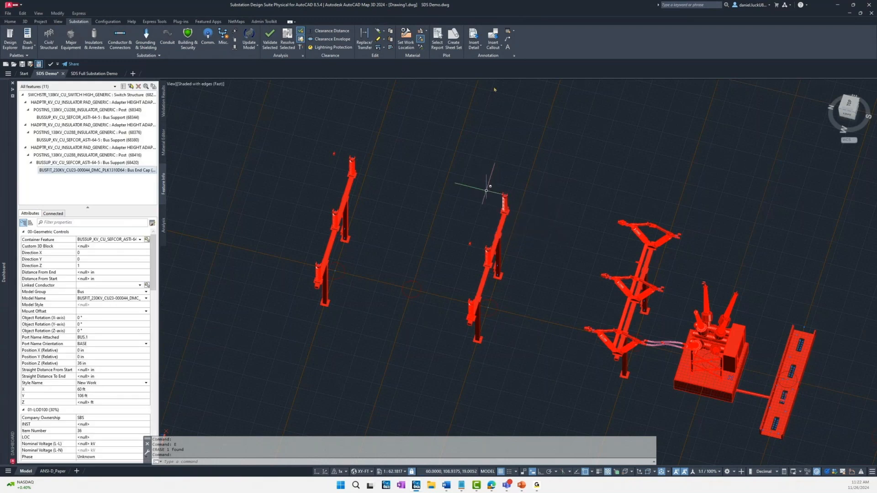
{"action": "type", "text": "E"}
{"action": "key", "text": "Return"}
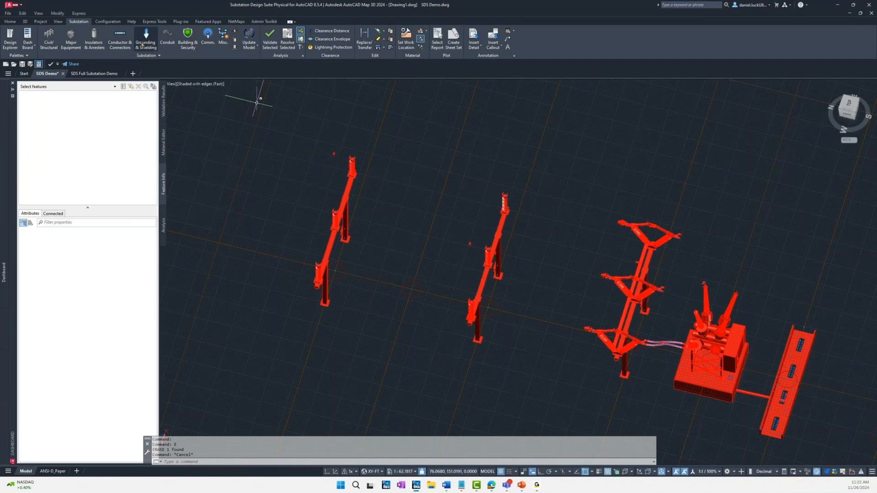
Step: Run a far-phase rigid bus from the disconnect switch's expansion fitting through both bus supports to the copied structure's end cap, then end the command
{"action": "left_click", "coordinate": [118, 45]}
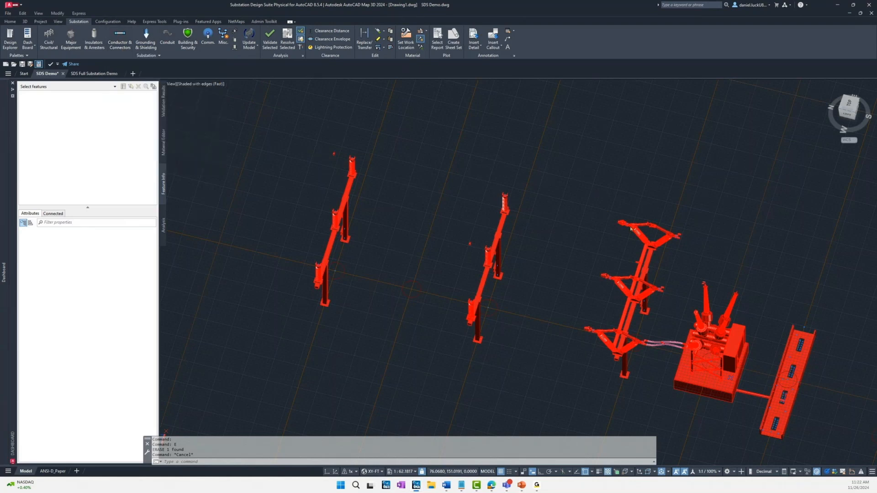
{"action": "scroll", "coordinate": [628, 227], "scroll_direction": "up", "scroll_amount": 2}
{"action": "scroll", "coordinate": [625, 226], "scroll_direction": "up", "scroll_amount": 5}
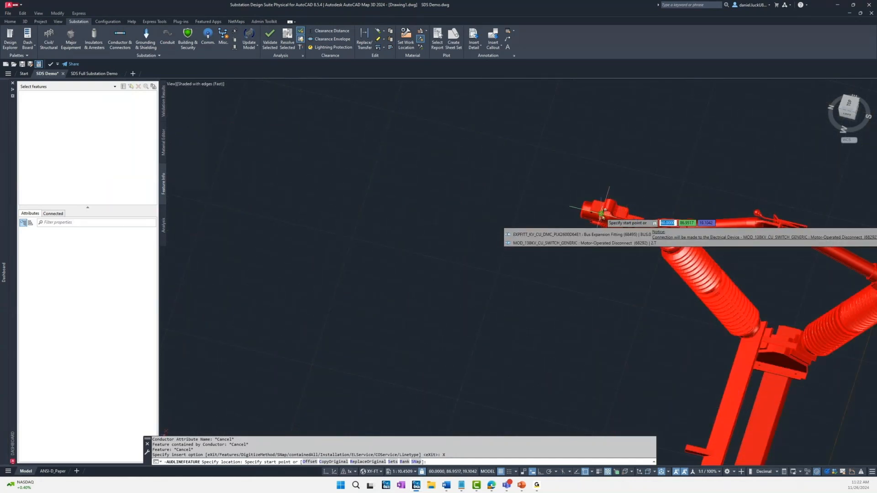
{"action": "left_click", "coordinate": [601, 213]}
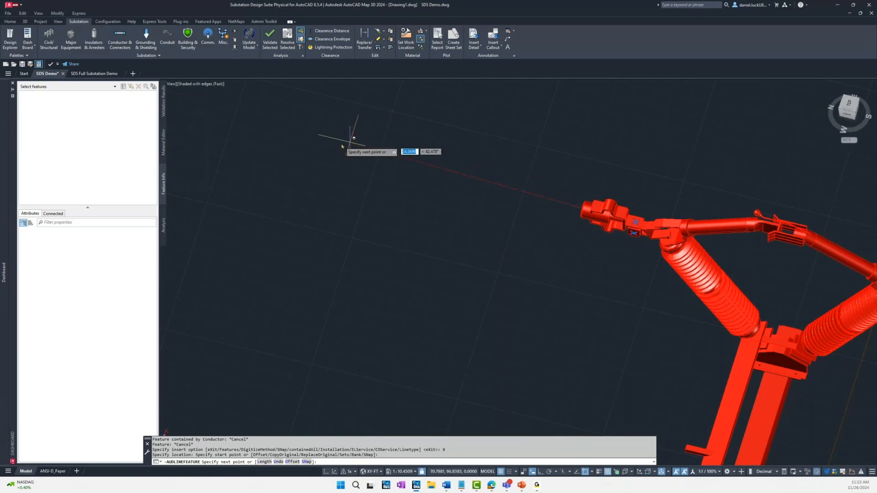
{"action": "scroll", "coordinate": [351, 140], "scroll_direction": "down", "scroll_amount": 1}
{"action": "scroll", "coordinate": [340, 144], "scroll_direction": "down", "scroll_amount": 3}
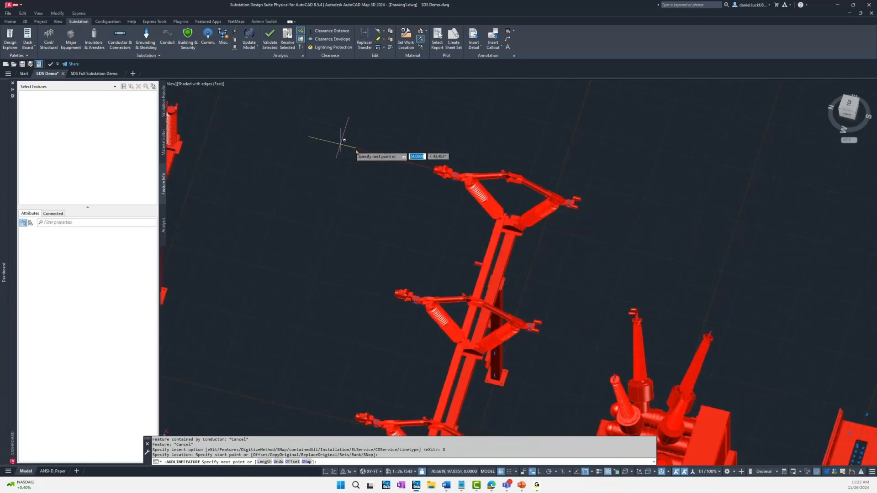
{"action": "scroll", "coordinate": [269, 134], "scroll_direction": "up", "scroll_amount": 4}
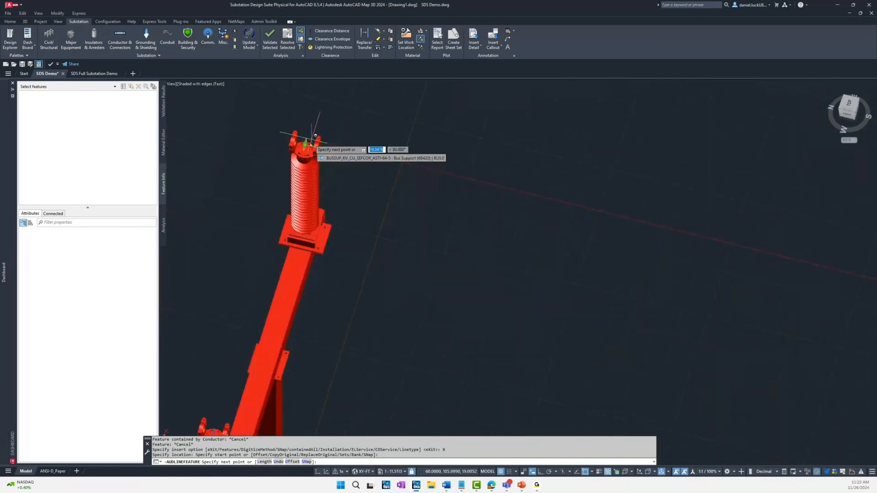
{"action": "scroll", "coordinate": [340, 137], "scroll_direction": "down", "scroll_amount": 3}
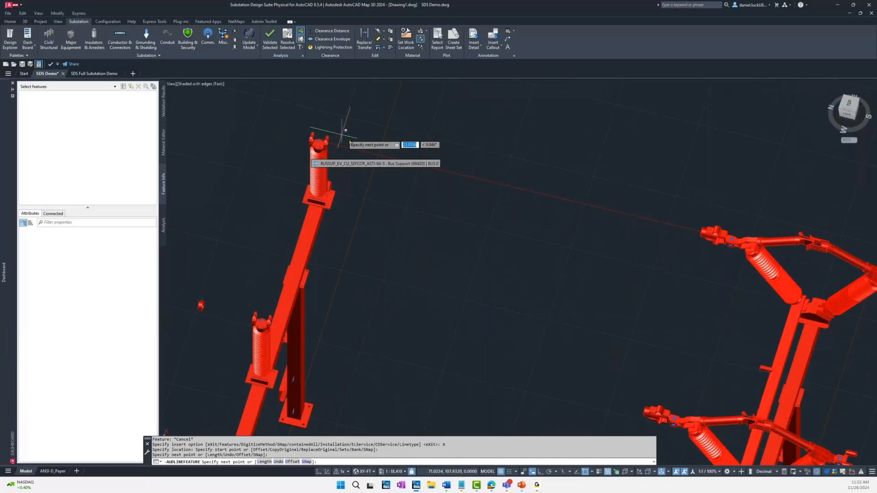
{"action": "scroll", "coordinate": [217, 98], "scroll_direction": "up", "scroll_amount": 3}
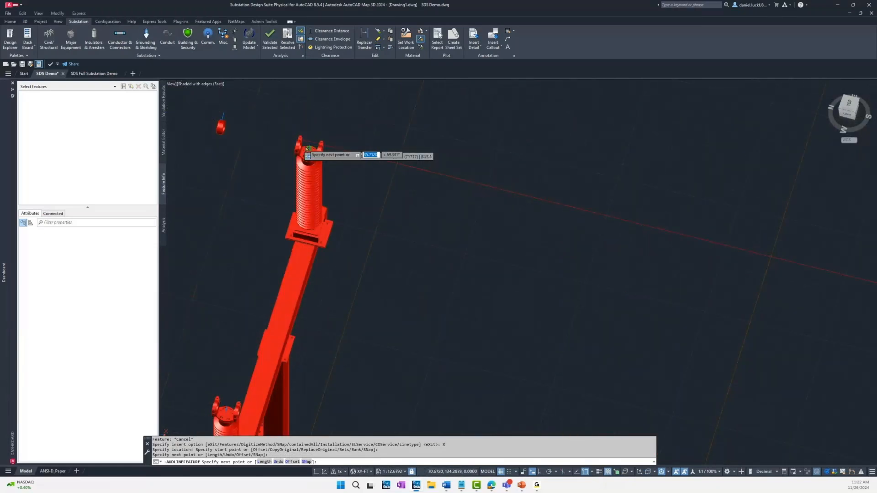
{"action": "left_click", "coordinate": [308, 151]}
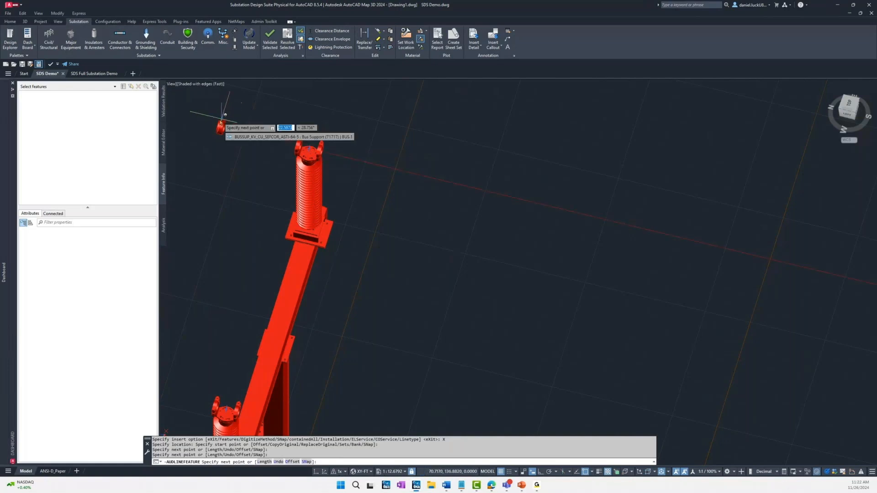
{"action": "left_click", "coordinate": [221, 127]}
{"action": "key", "text": "Return"}
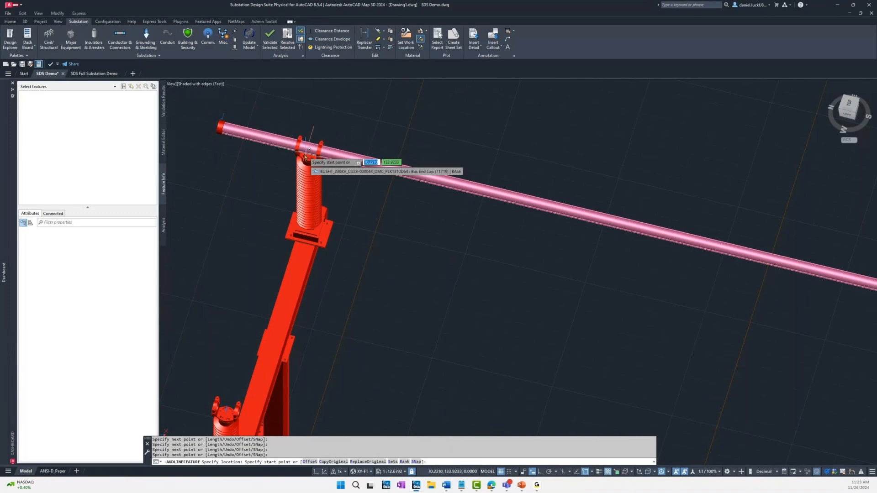
{"action": "scroll", "coordinate": [304, 155], "scroll_direction": "down", "scroll_amount": 3}
{"action": "scroll", "coordinate": [304, 155], "scroll_direction": "down", "scroll_amount": 3}
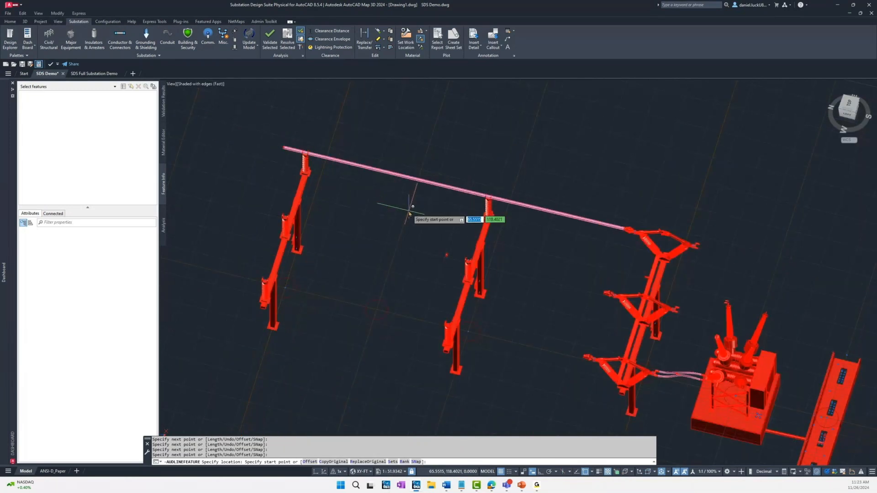
{"action": "key", "text": "Escape"}
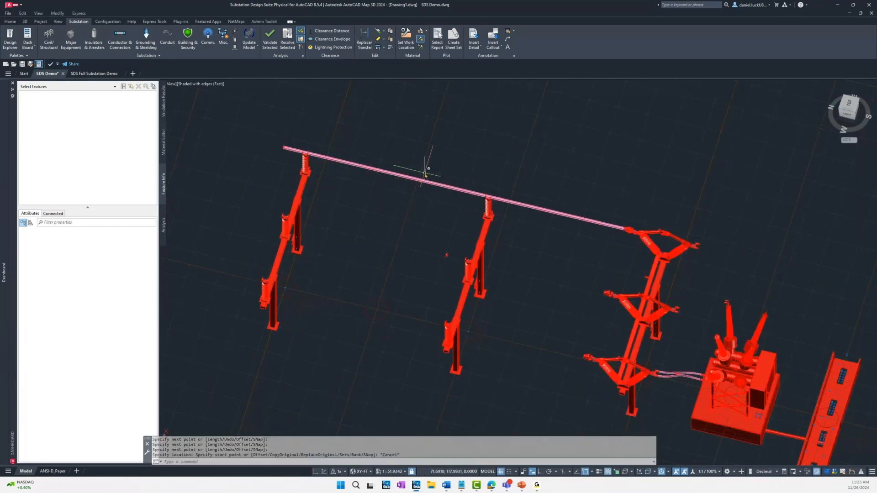
Step: Set the Phase attribute of the far-phase rigid bus to A, filtering its attributes by "phase"
{"action": "scroll", "coordinate": [425, 174], "scroll_direction": "up", "scroll_amount": 2}
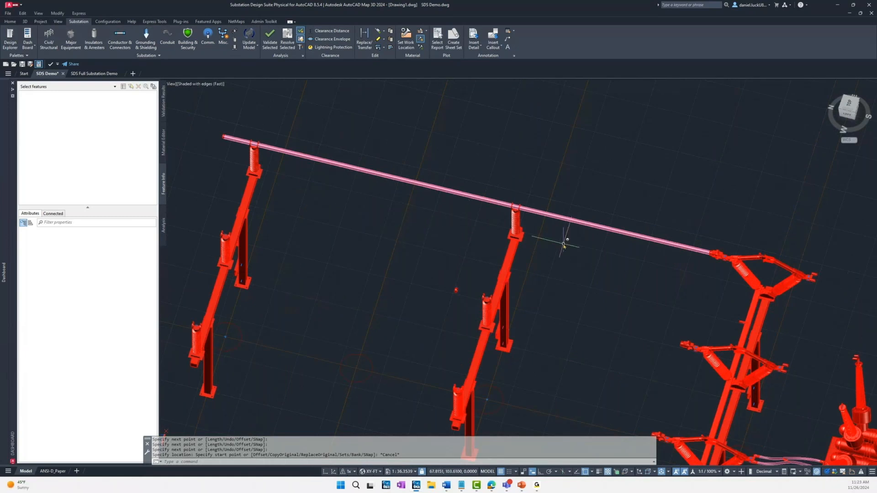
{"action": "scroll", "coordinate": [564, 244], "scroll_direction": "down", "scroll_amount": 3}
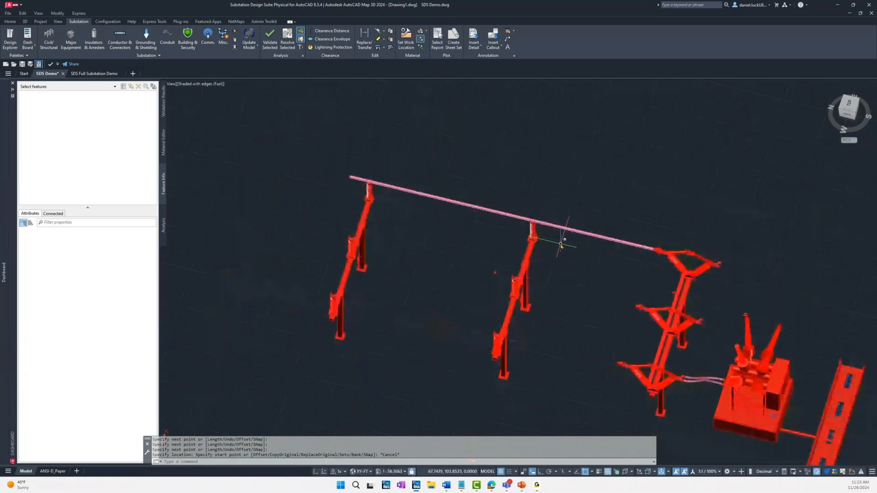
{"action": "middle_click_drag", "start_coordinate": [563, 249], "coordinate": [534, 235]}
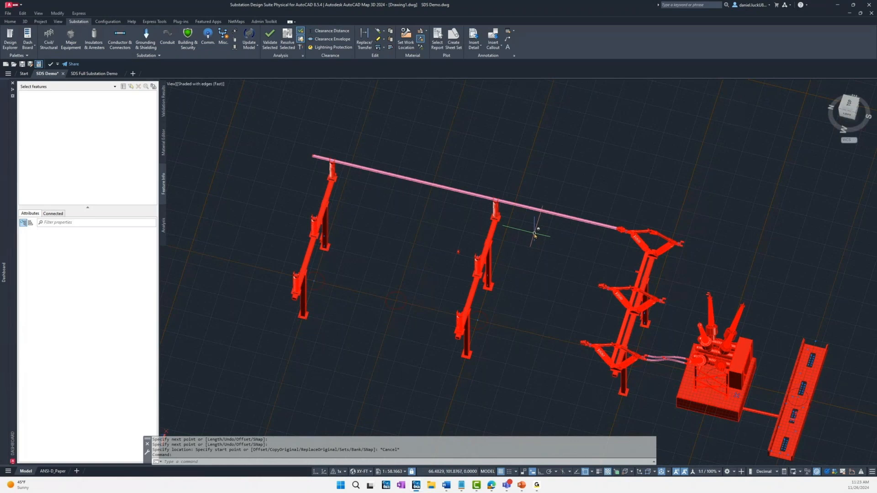
{"action": "middle_click_drag", "start_coordinate": [540, 260], "coordinate": [514, 239], "text": "shift"}
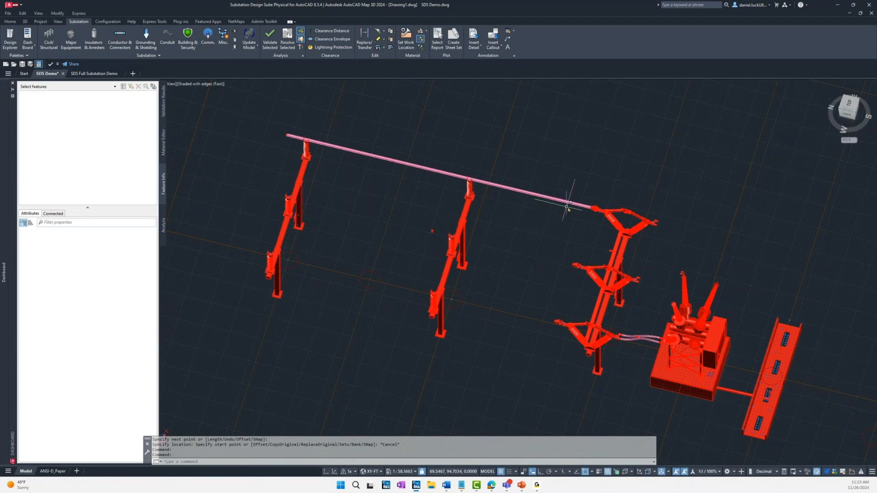
{"action": "left_click", "coordinate": [545, 196]}
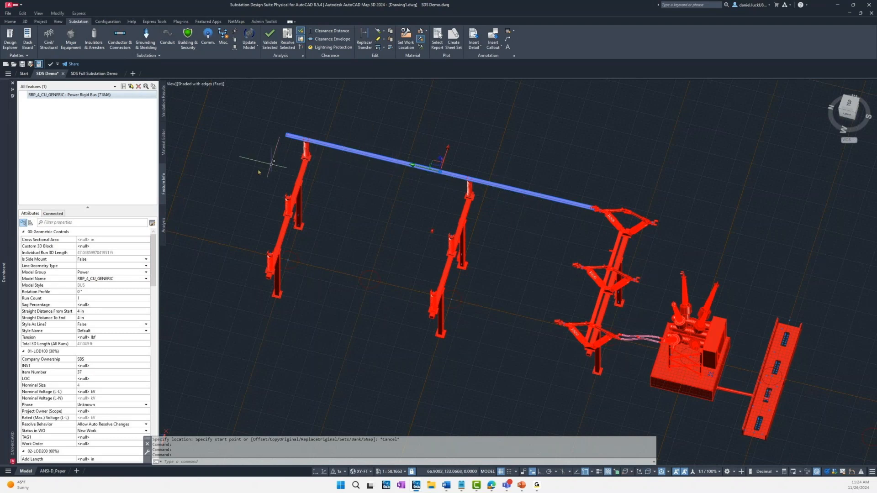
{"action": "left_click", "coordinate": [88, 222]}
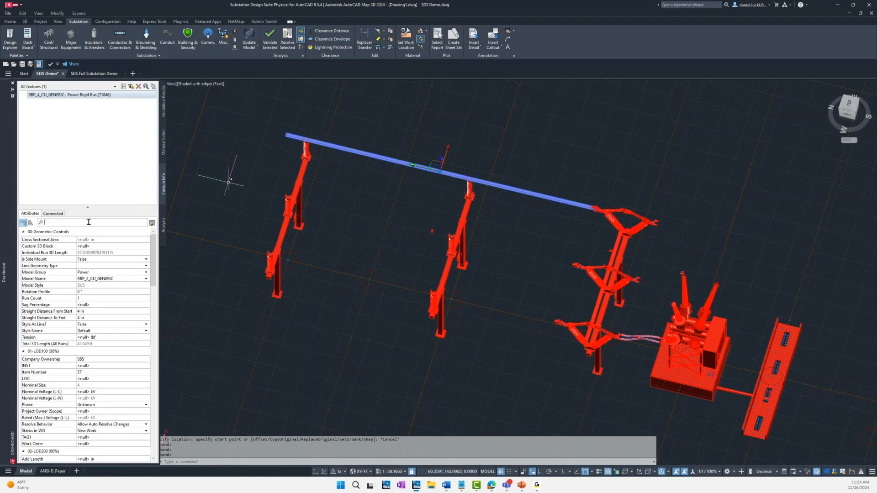
{"action": "type", "text": "phase"}
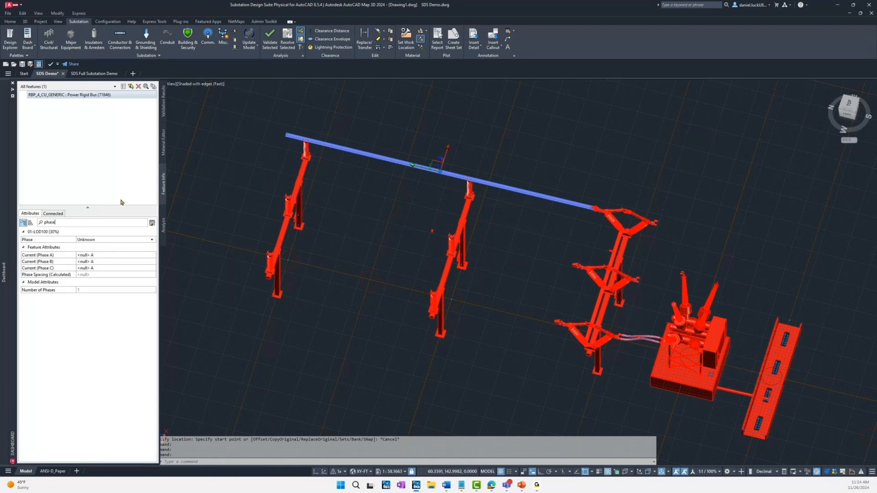
{"action": "left_click", "coordinate": [141, 240]}
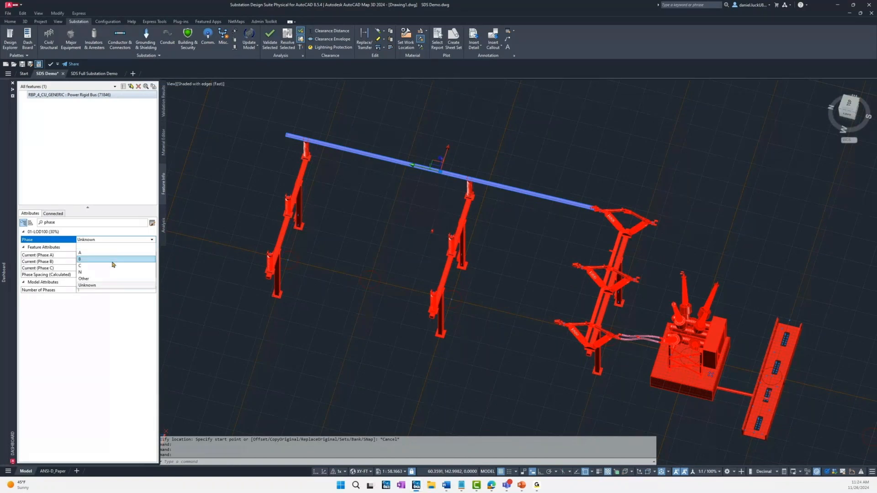
{"action": "left_click", "coordinate": [93, 253]}
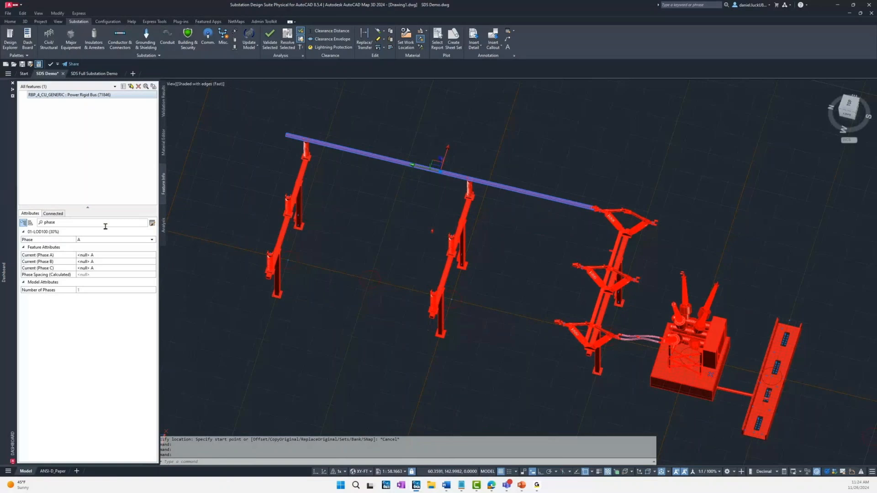
Step: Filter the rigid bus attributes by "wo", enter the work order number, and clear the filter and selection
{"action": "left_click_drag", "start_coordinate": [56, 222], "coordinate": [35, 233]}
{"action": "type", "text": "wo"}
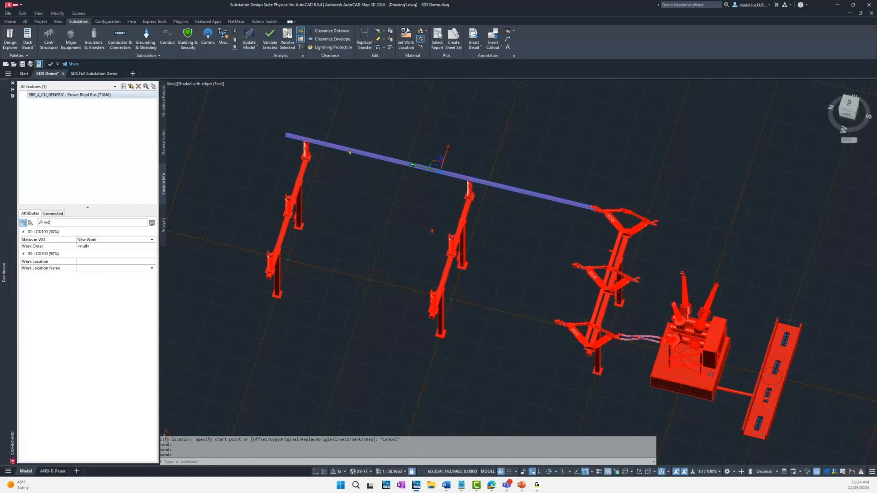
{"action": "left_click", "coordinate": [131, 240]}
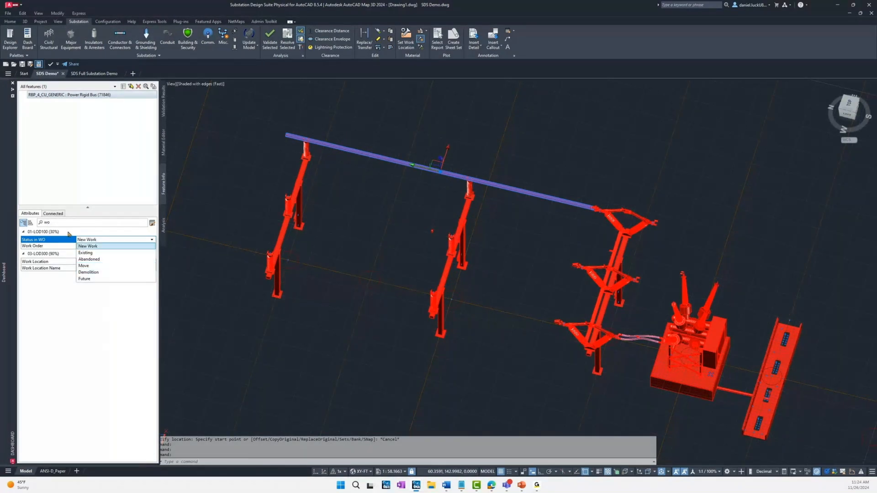
{"action": "left_click", "coordinate": [103, 246]}
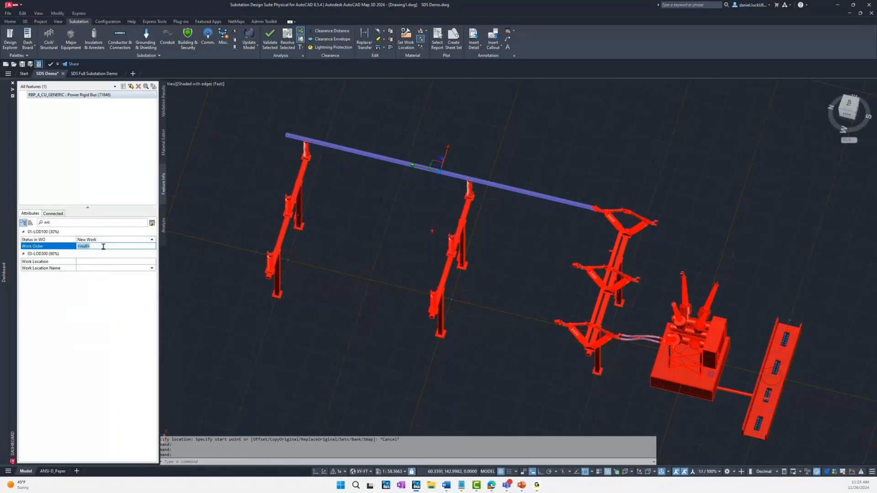
{"action": "type", "text": "ABC123"}
{"action": "key", "text": "Return"}
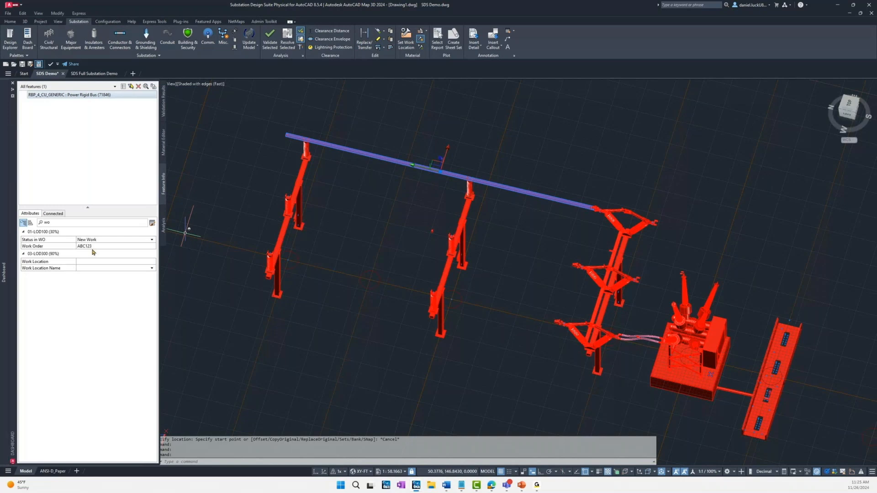
{"action": "left_click", "coordinate": [68, 222]}
{"action": "key", "text": "Escape"}
{"action": "key", "text": "Escape"}
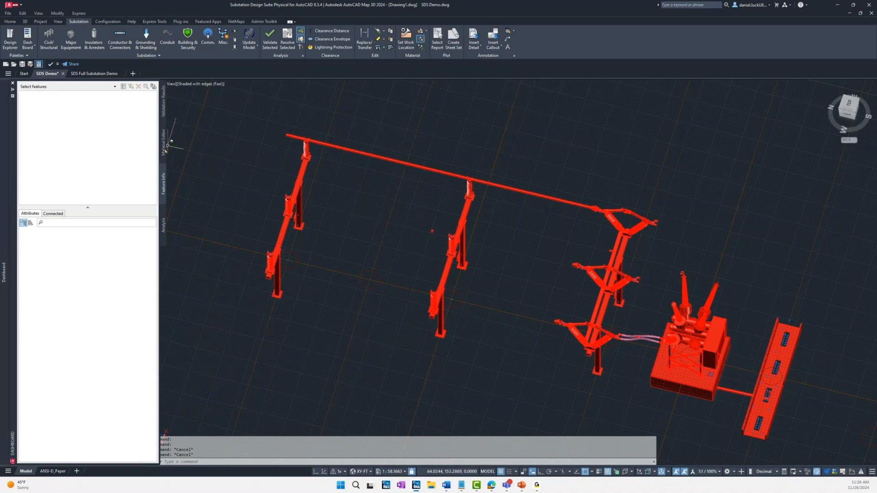
Step: Examine the widened materials list, locating the circuit breaker and the work-order-tagged 4" rigid bus pipe entries in the model
{"action": "left_click", "coordinate": [164, 143]}
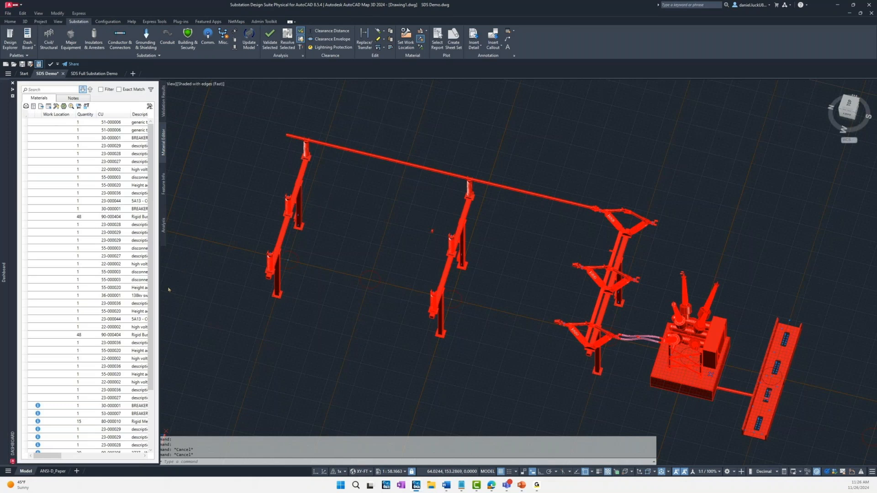
{"action": "mouse_move", "coordinate": [160, 297]}
{"action": "left_mouse_down"}
{"action": "mouse_move", "coordinate": [217, 289]}
{"action": "mouse_move", "coordinate": [547, 292]}
{"action": "left_mouse_up"}
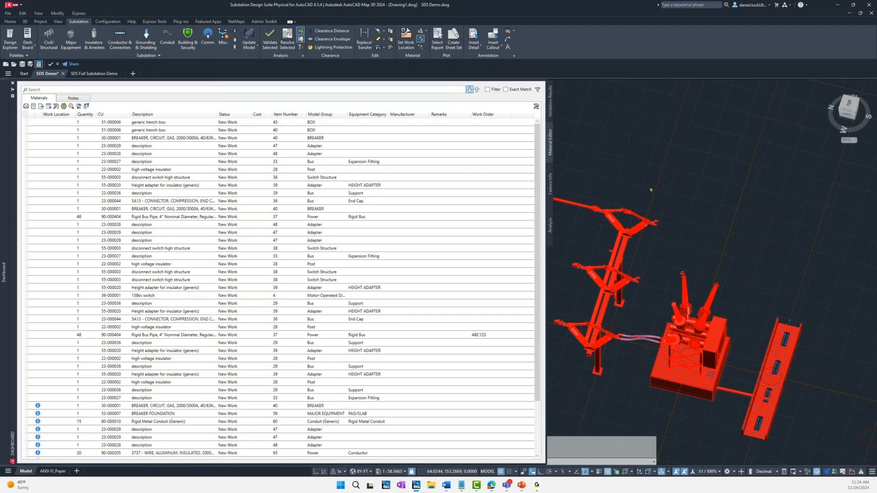
{"action": "scroll", "coordinate": [651, 189], "scroll_direction": "up", "scroll_amount": 5}
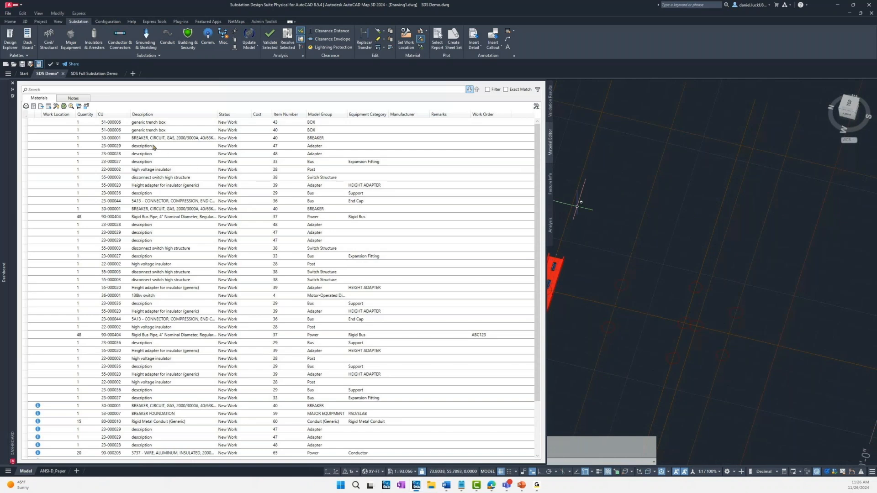
{"action": "mouse_move", "coordinate": [629, 257]}
{"action": "middle_mouse_down"}
{"action": "mouse_move", "coordinate": [714, 248]}
{"action": "mouse_move", "coordinate": [875, 260]}
{"action": "middle_mouse_up"}
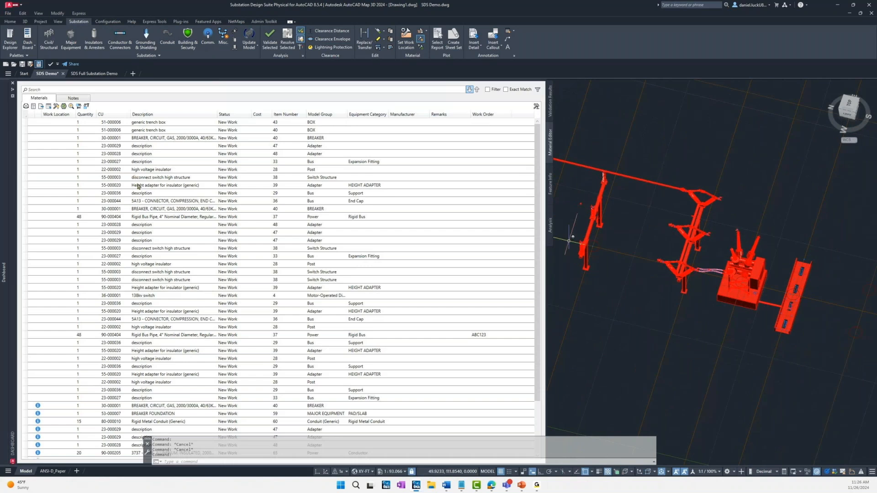
{"action": "left_click", "coordinate": [166, 335]}
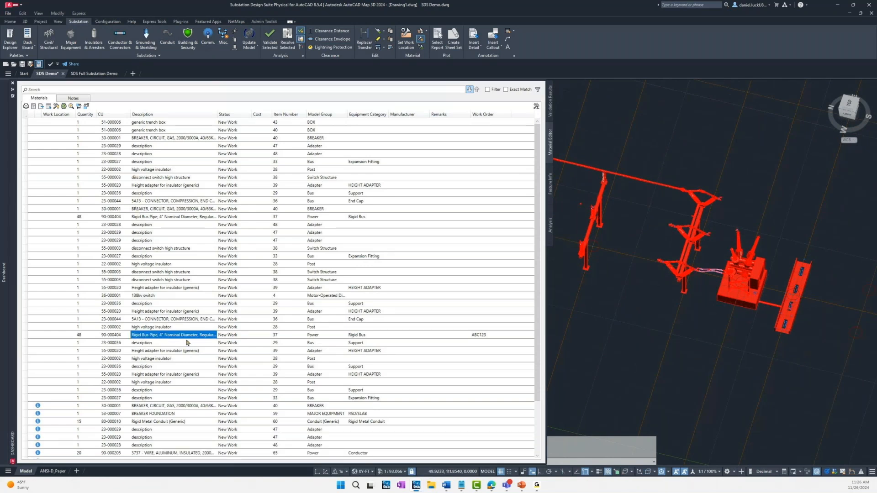
{"action": "left_click", "coordinate": [169, 209]}
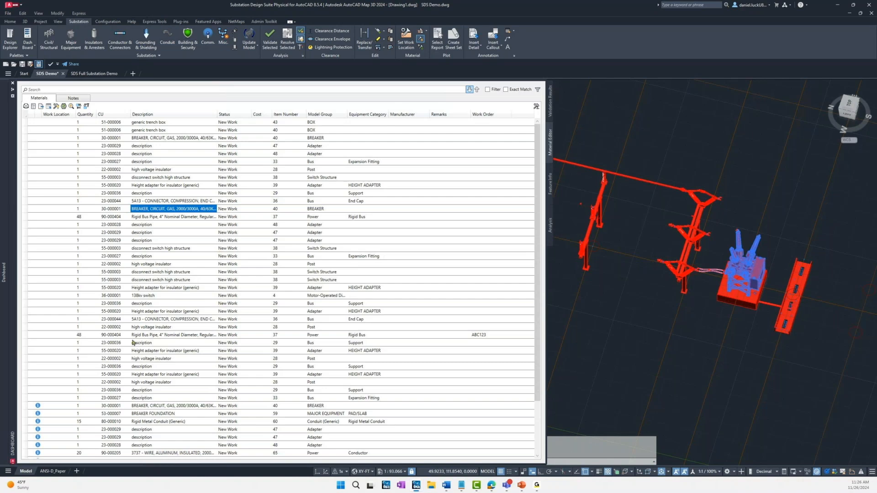
{"action": "left_click", "coordinate": [149, 336]}
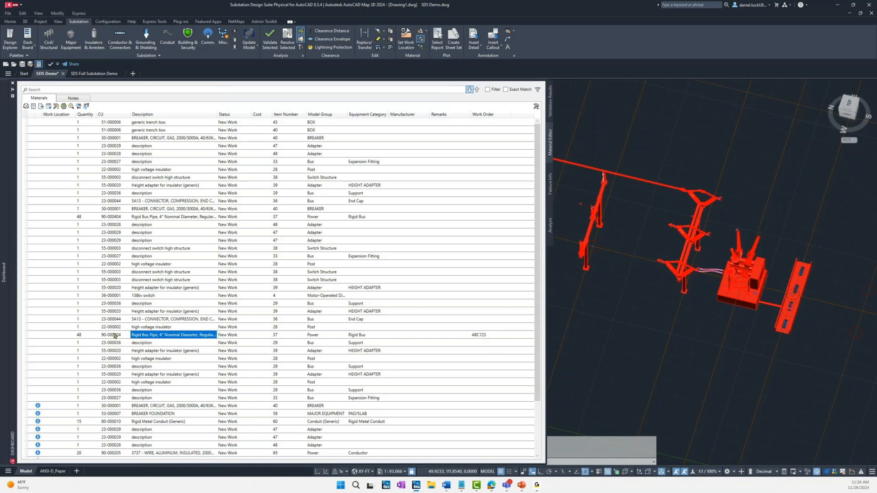
{"action": "left_click", "coordinate": [79, 337]}
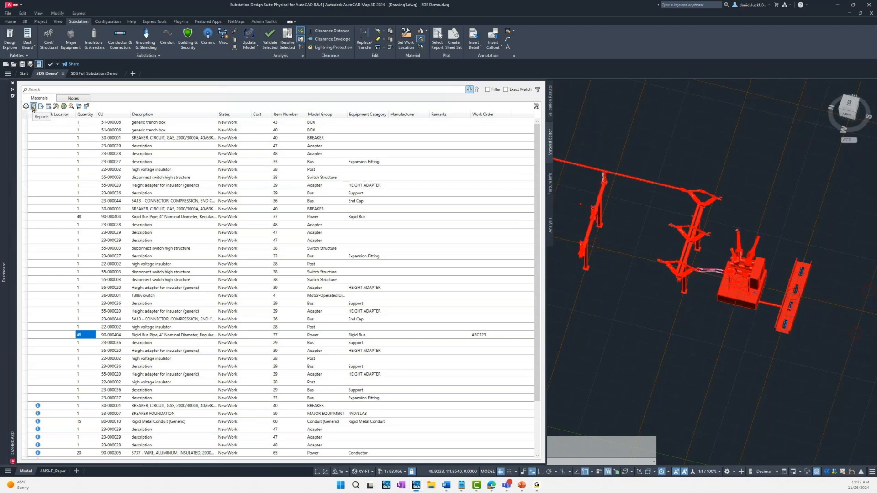
Step: Narrow the materials palette again and return to the feature information view
{"action": "left_click", "coordinate": [33, 108]}
{"action": "left_click_drag", "start_coordinate": [546, 317], "coordinate": [168, 306]}
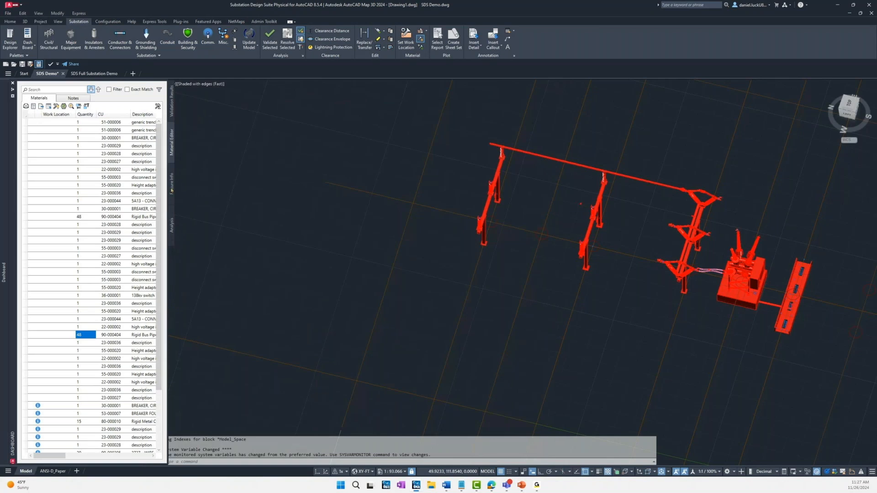
{"action": "left_click", "coordinate": [172, 187]}
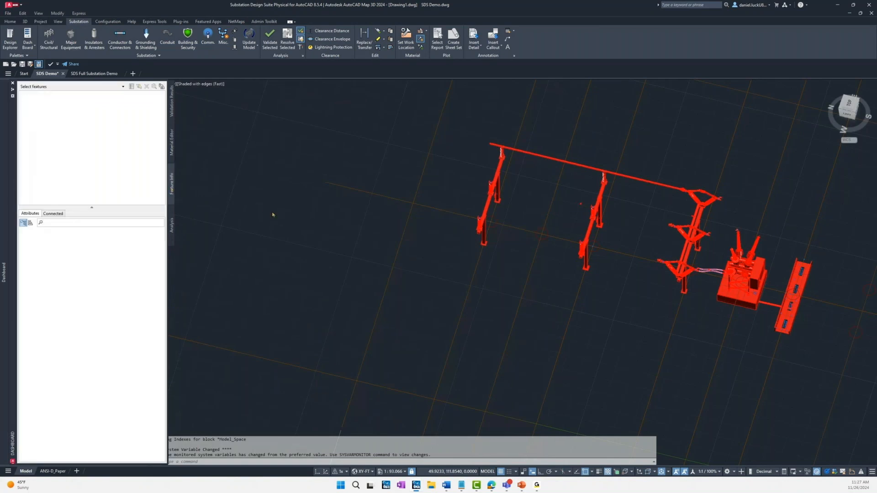
{"action": "key", "text": "Escape"}
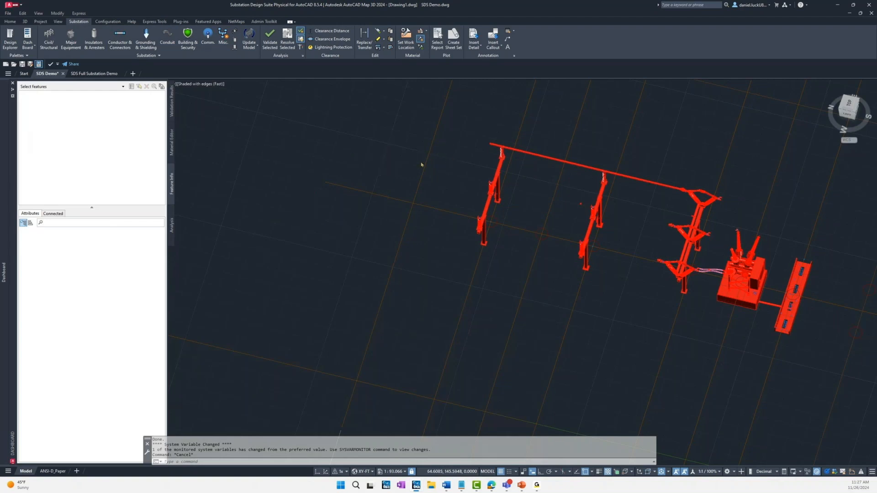
{"action": "middle_click_drag", "start_coordinate": [422, 164], "coordinate": [364, 141], "text": "shift"}
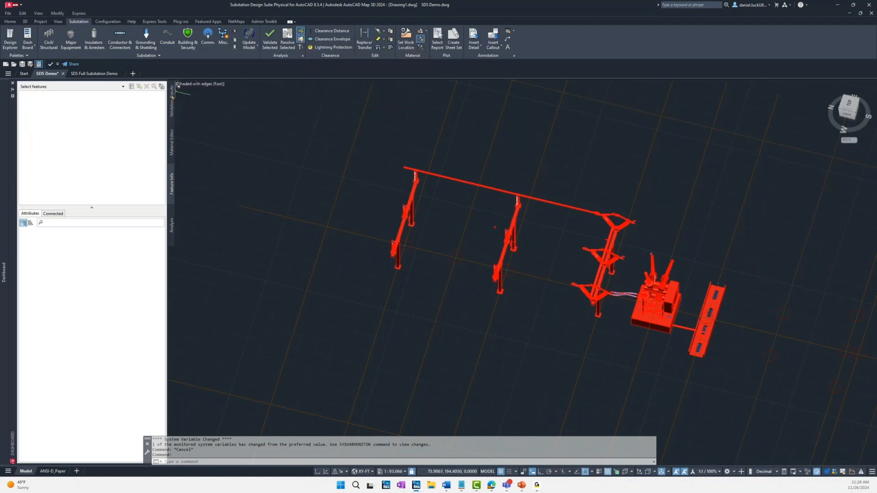
Step: Review the validation results for the trench boxes, foundations and support structures, then return to the feature information view
{"action": "left_click", "coordinate": [173, 107]}
{"action": "left_click", "coordinate": [102, 127]}
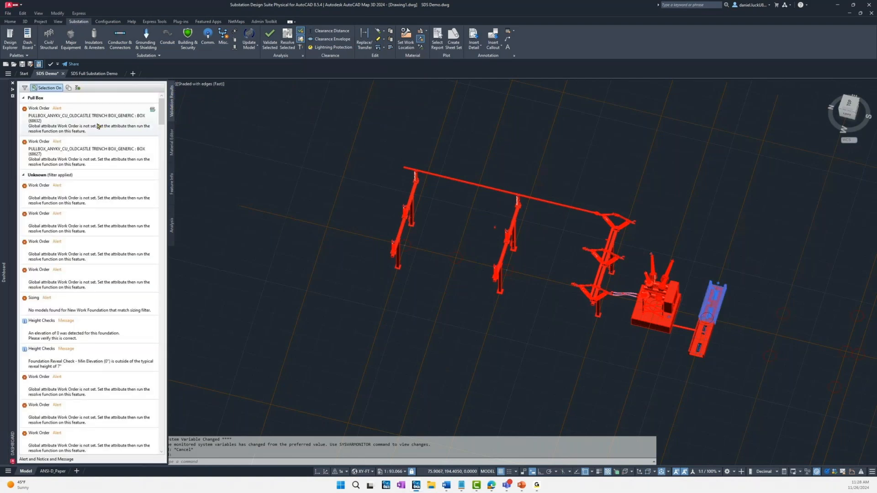
{"action": "left_click", "coordinate": [87, 149]}
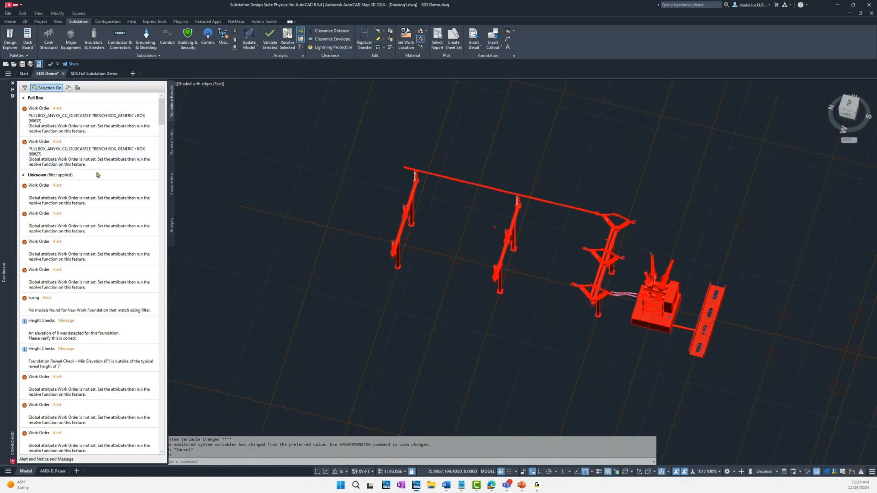
{"action": "scroll", "coordinate": [93, 334], "scroll_direction": "down", "scroll_amount": 5}
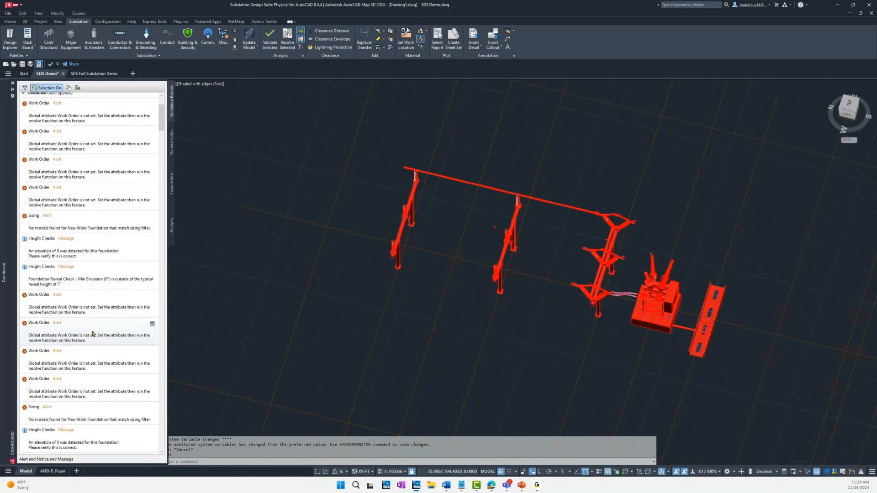
{"action": "scroll", "coordinate": [93, 334], "scroll_direction": "down", "scroll_amount": 1}
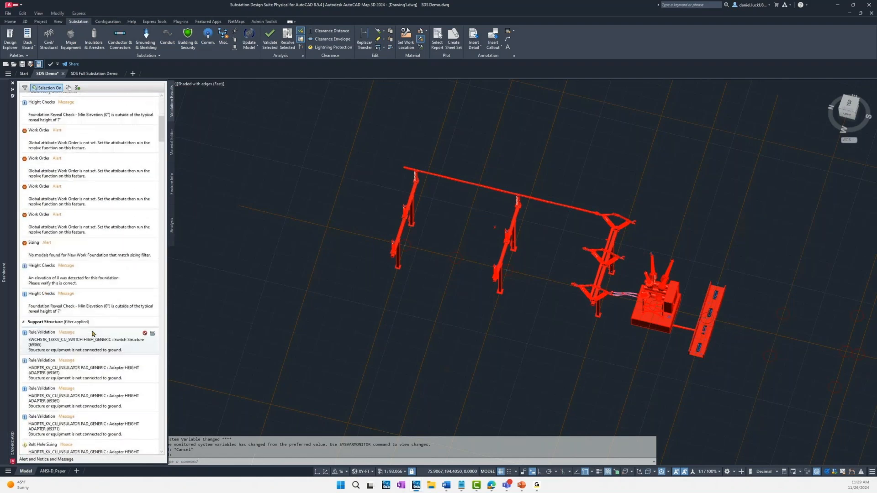
{"action": "scroll", "coordinate": [92, 334], "scroll_direction": "down", "scroll_amount": 2}
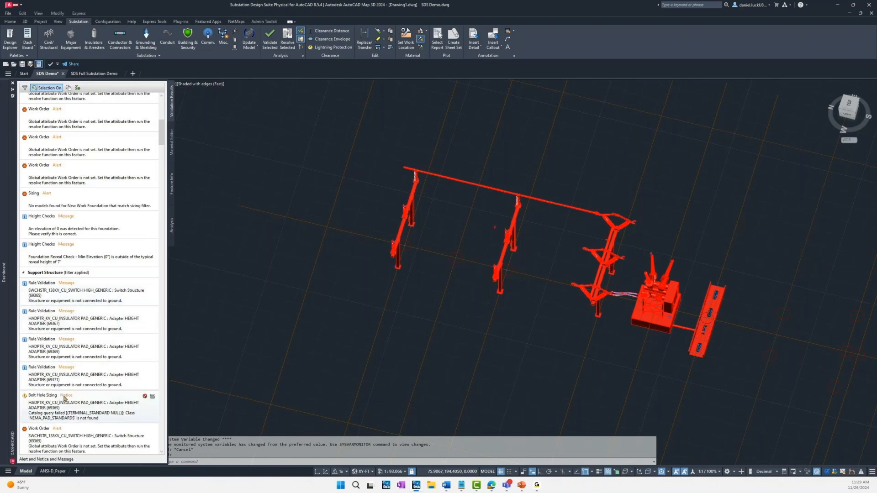
{"action": "scroll", "coordinate": [81, 330], "scroll_direction": "up", "scroll_amount": 4}
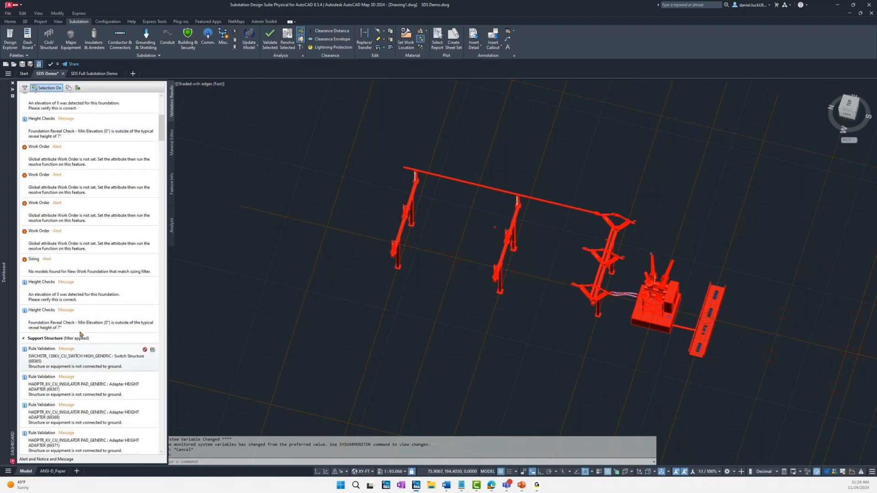
{"action": "scroll", "coordinate": [80, 334], "scroll_direction": "up", "scroll_amount": 5}
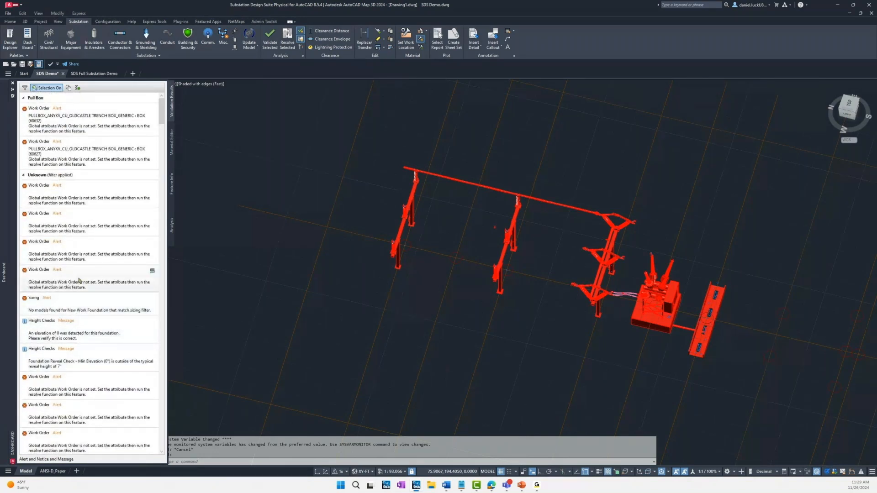
{"action": "left_click", "coordinate": [172, 184]}
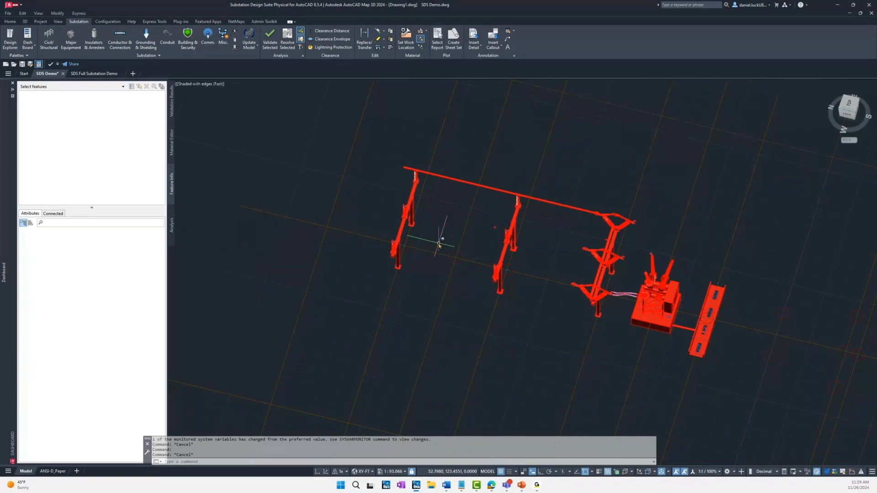
{"action": "middle_click_drag", "start_coordinate": [438, 244], "coordinate": [412, 238]}
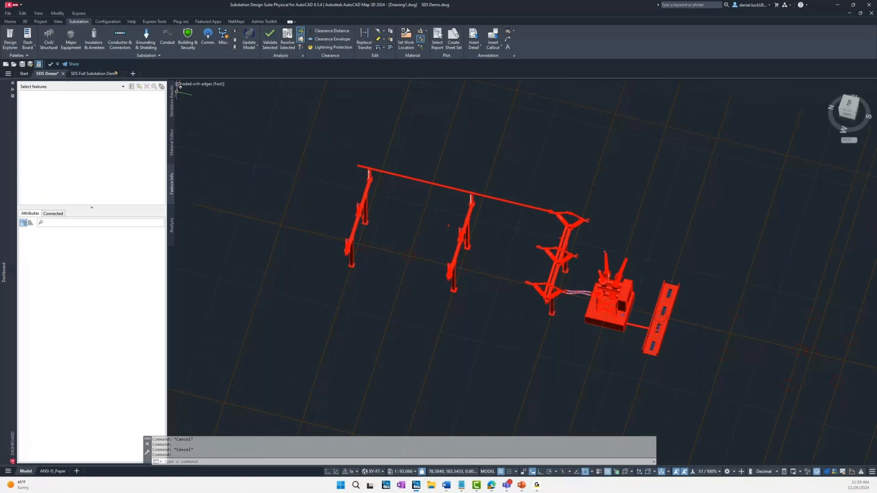
Step: In the SDS Full Substation Demo drawing, generate lightning protection for the four shielding masts with strike radius 120, keeping the protection objects
{"action": "left_click", "coordinate": [91, 75]}
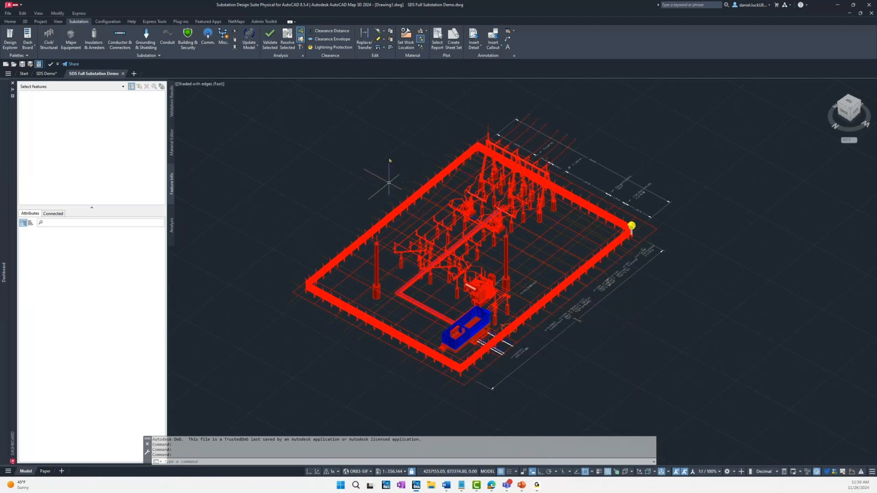
{"action": "left_click", "coordinate": [334, 48]}
{"action": "type", "text": "12"}
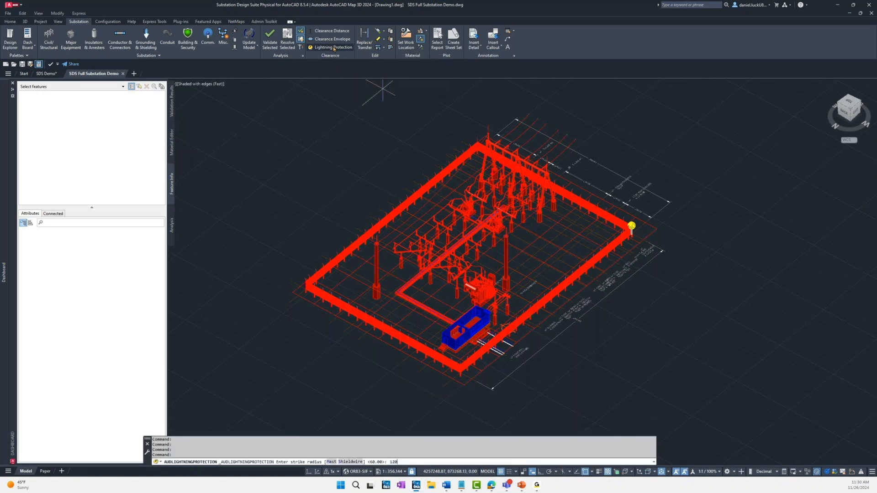
{"action": "type", "text": "0"}
{"action": "key", "text": "Return"}
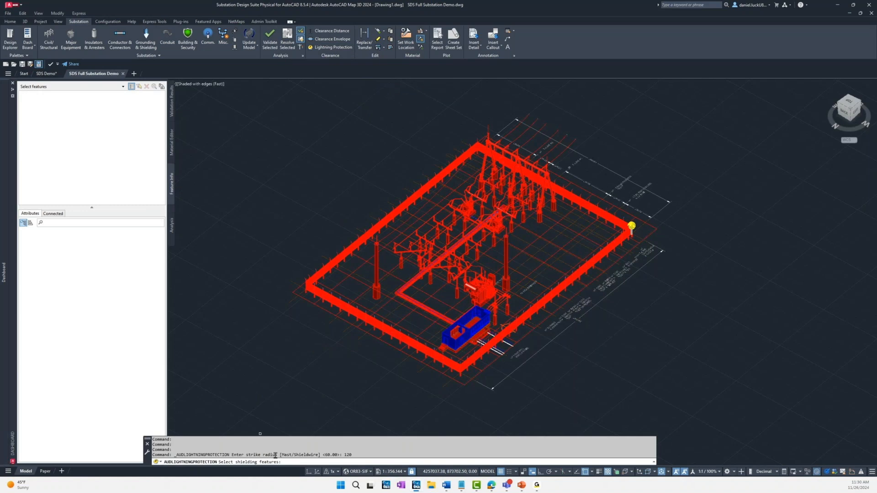
{"action": "left_click", "coordinate": [377, 238]}
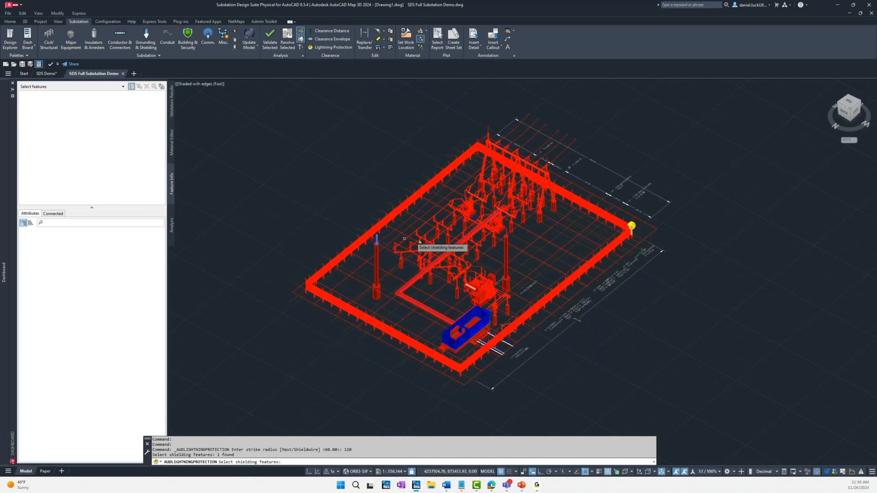
{"action": "left_click", "coordinate": [506, 232]}
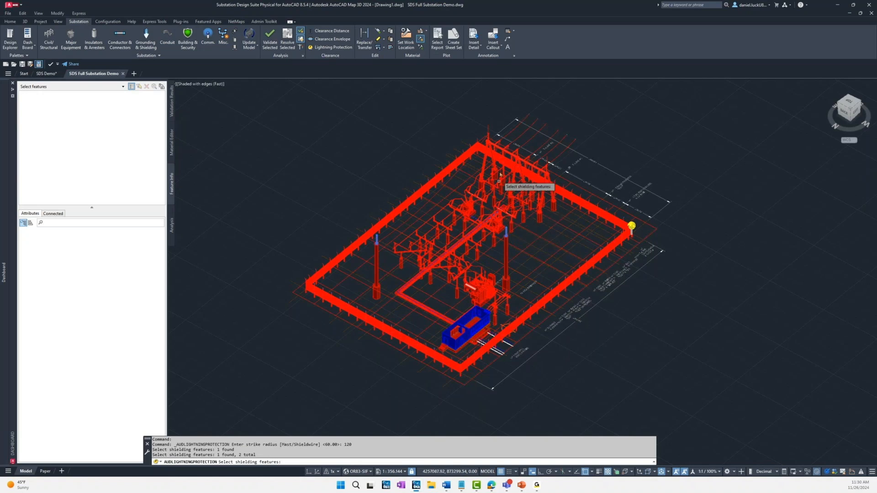
{"action": "left_click", "coordinate": [488, 130]}
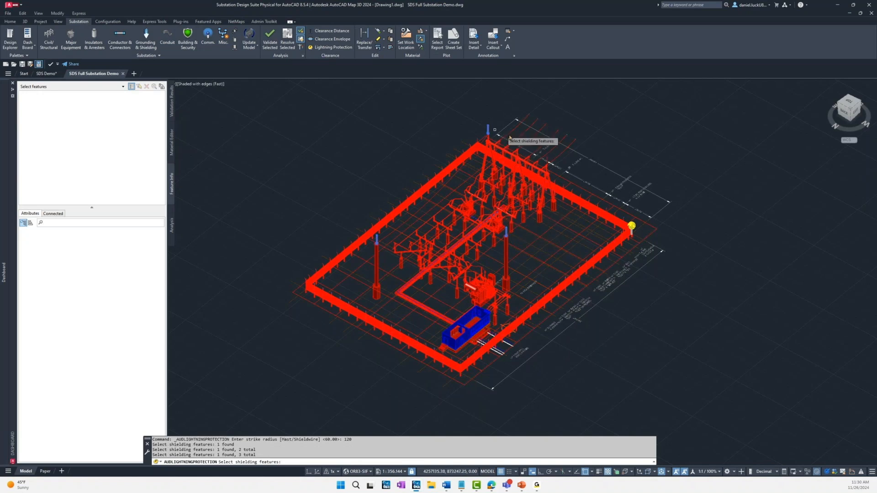
{"action": "left_click", "coordinate": [548, 159]}
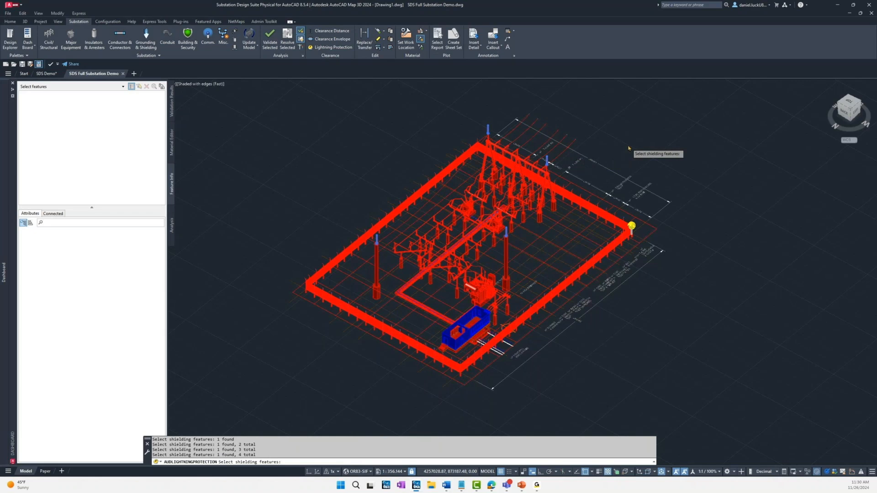
{"action": "key", "text": "Return"}
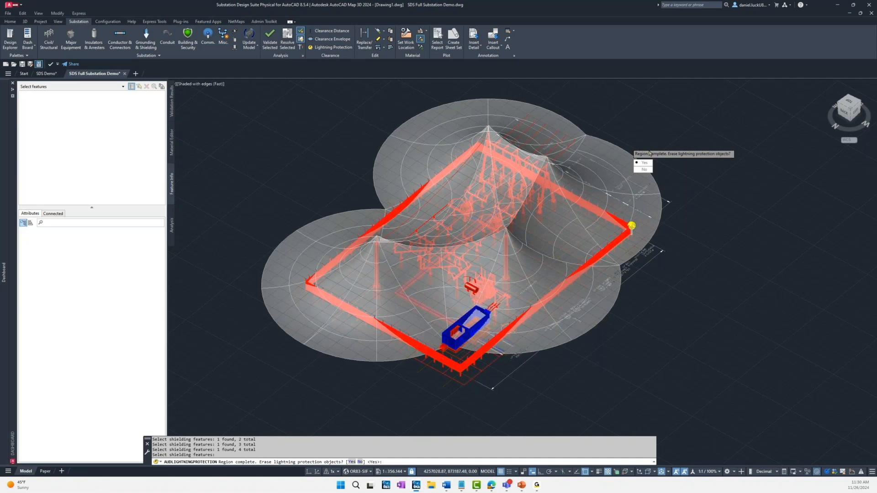
{"action": "left_click", "coordinate": [644, 170]}
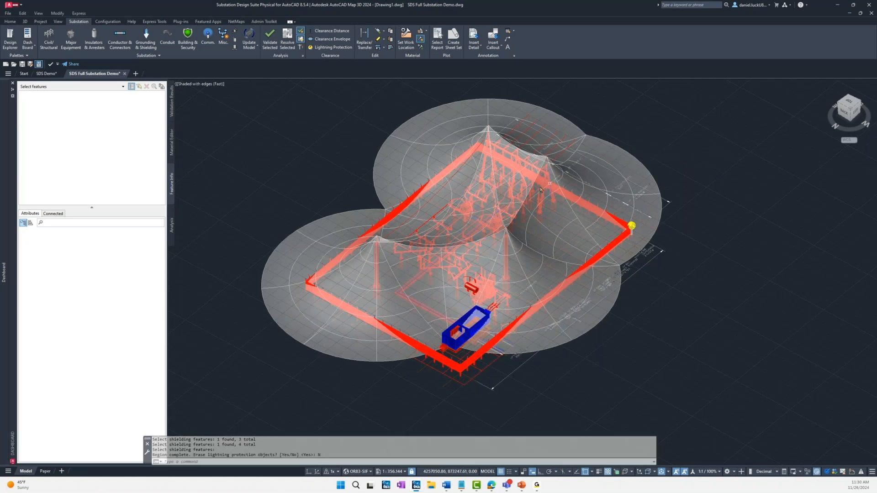
Step: Examine the lightning protection surface, checking where equipment and bus protrude outside the shielded area
{"action": "middle_click_drag", "start_coordinate": [462, 198], "coordinate": [435, 224], "text": "shift"}
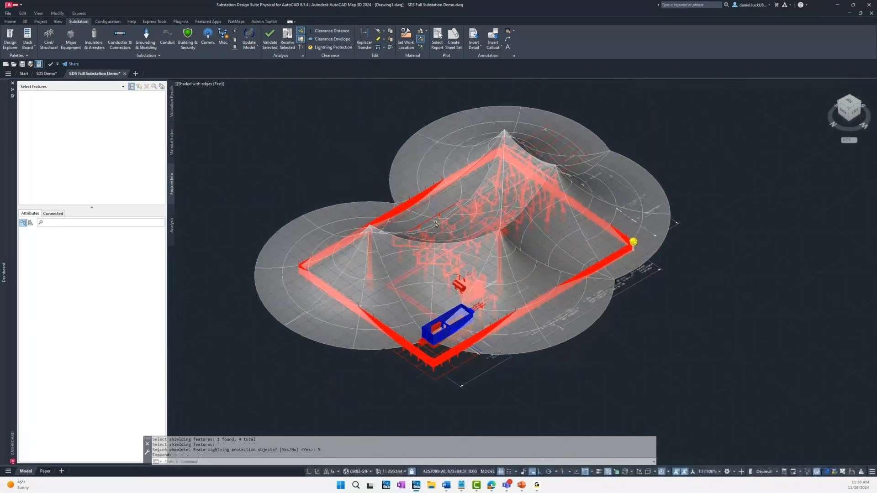
{"action": "scroll", "coordinate": [435, 224], "scroll_direction": "up", "scroll_amount": 5}
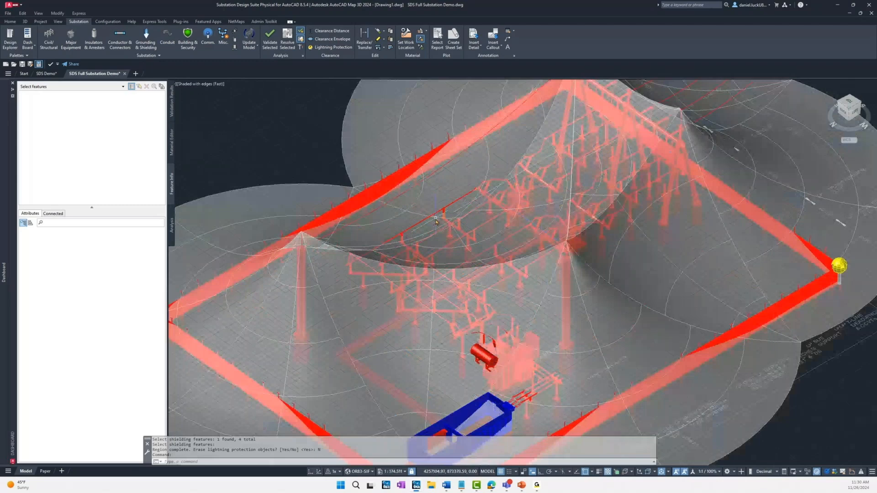
{"action": "scroll", "coordinate": [436, 222], "scroll_direction": "up", "scroll_amount": 2}
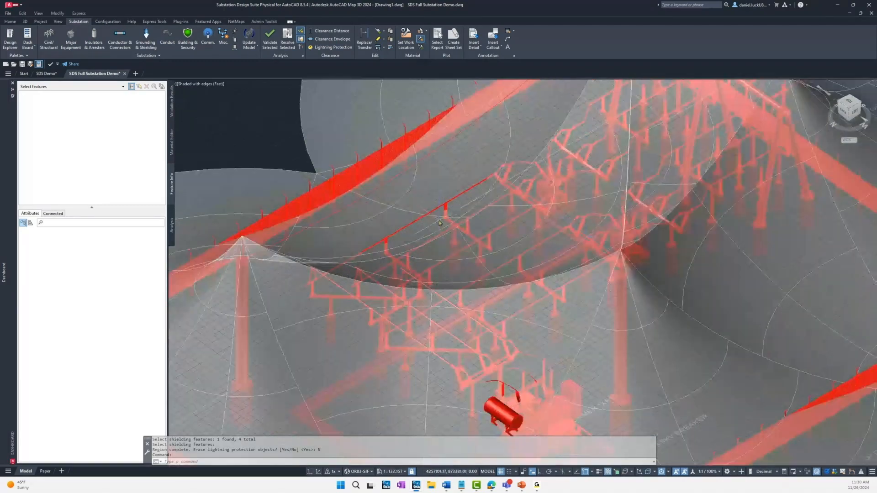
{"action": "scroll", "coordinate": [439, 223], "scroll_direction": "up", "scroll_amount": 2}
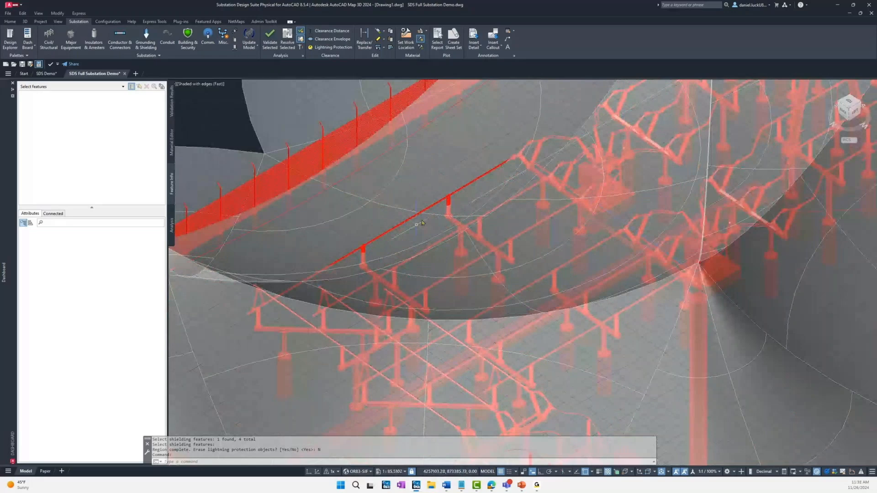
{"action": "scroll", "coordinate": [441, 209], "scroll_direction": "down", "scroll_amount": 5}
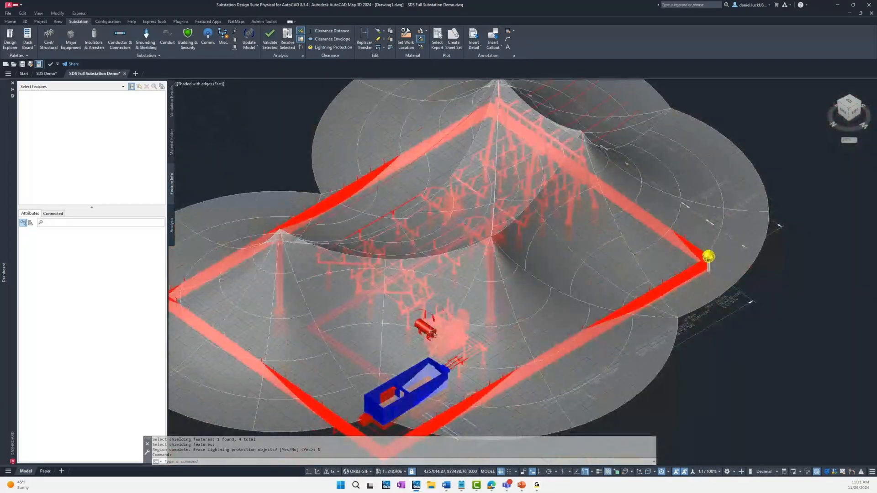
{"action": "middle_click_drag", "start_coordinate": [449, 284], "coordinate": [475, 281], "text": "shift"}
{"action": "scroll", "coordinate": [477, 280], "scroll_direction": "down", "scroll_amount": 5}
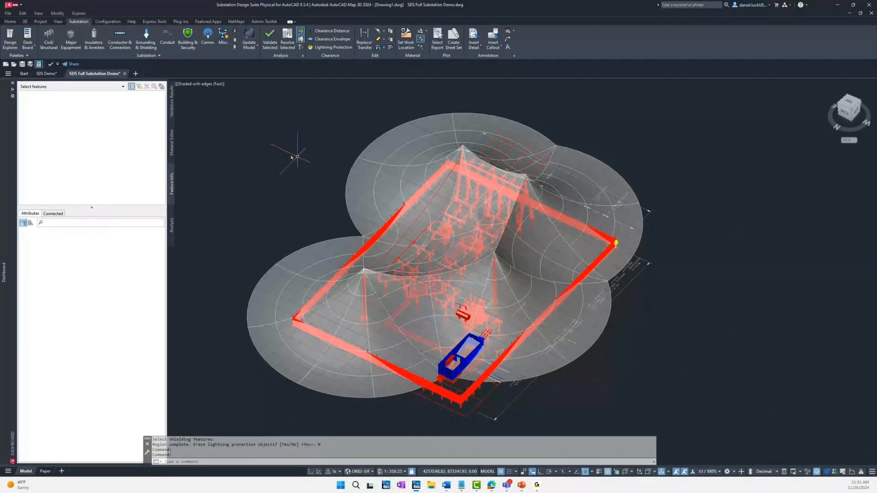
Step: Close the SDS Full Substation Demo drawing and return to the bus and breaker model in the SDS Demo drawing
{"action": "left_click", "coordinate": [124, 73]}
{"action": "left_click", "coordinate": [456, 265]}
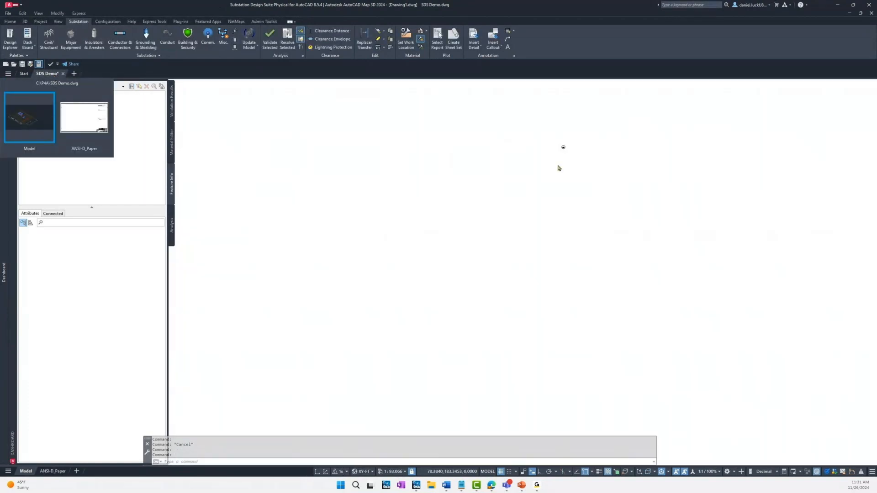
{"action": "scroll", "coordinate": [571, 176], "scroll_direction": "down", "scroll_amount": 3}
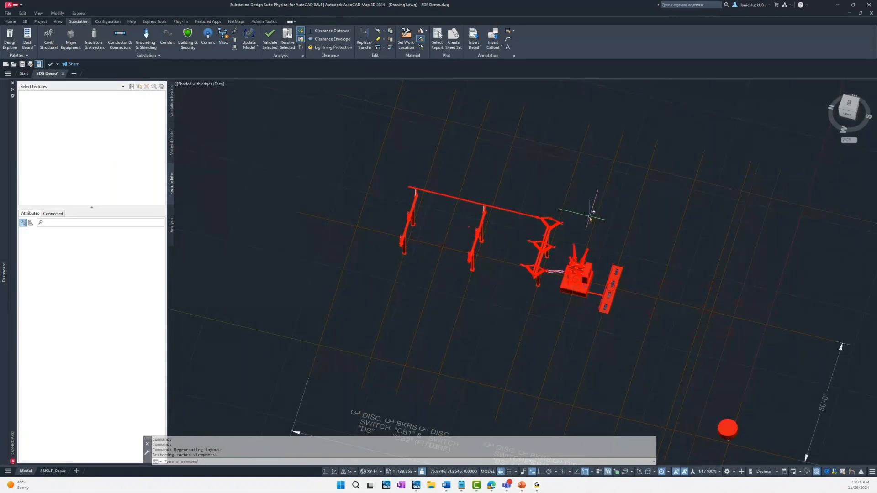
{"action": "scroll", "coordinate": [588, 216], "scroll_direction": "up", "scroll_amount": 2}
{"action": "middle_click_drag", "start_coordinate": [581, 218], "coordinate": [576, 207], "text": "shift"}
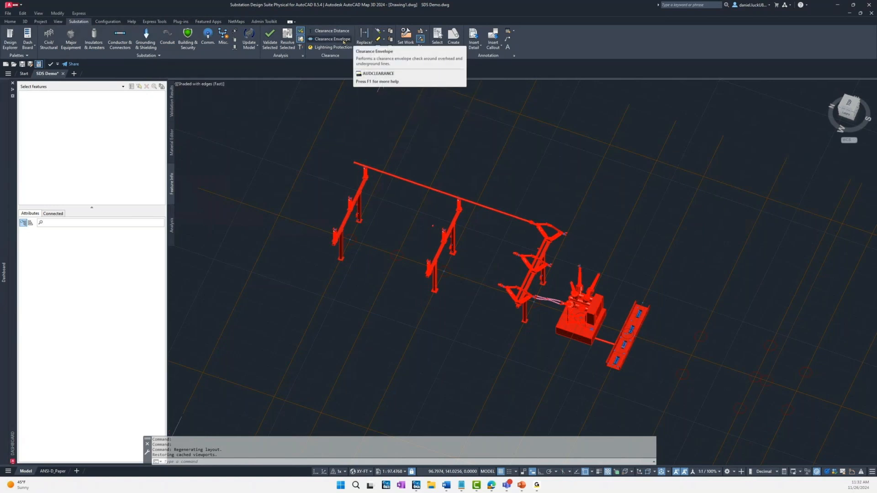
Step: Generate an envelope-only clearance check around the long rigid bus with 10 horizontal and 10 vertical clearance
{"action": "left_click", "coordinate": [344, 40]}
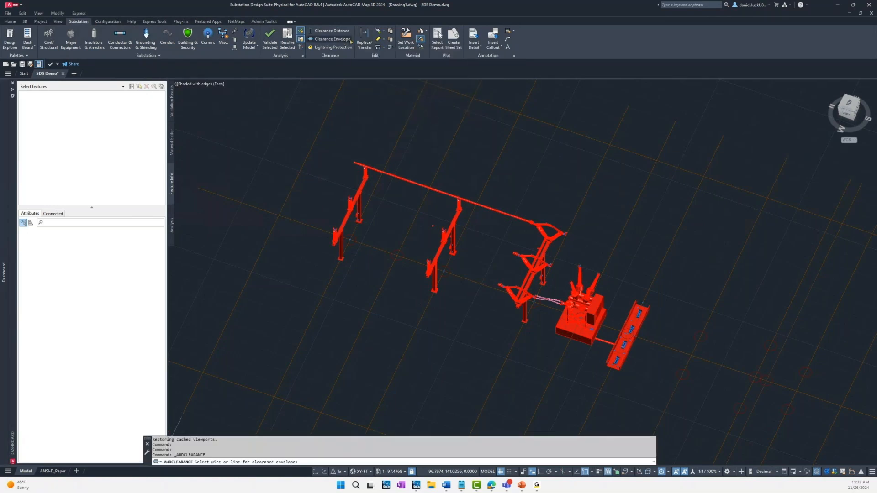
{"action": "left_click", "coordinate": [442, 192]}
{"action": "type", "text": "E"}
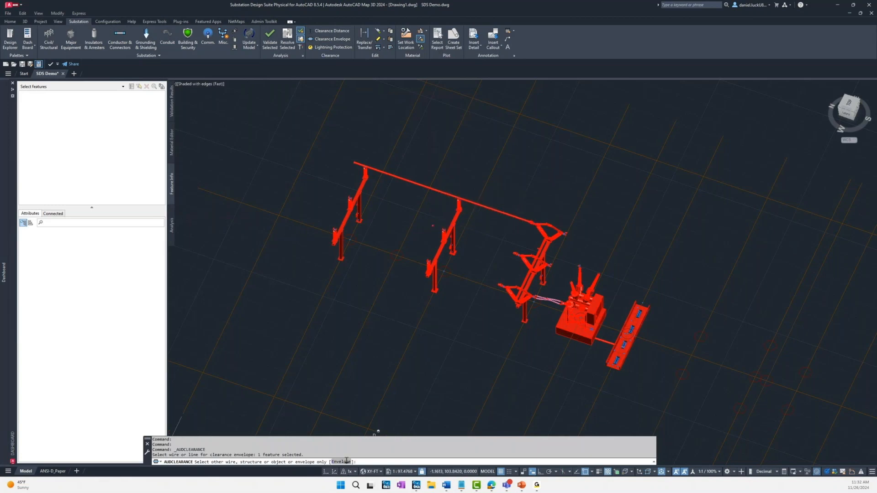
{"action": "key", "text": "Return"}
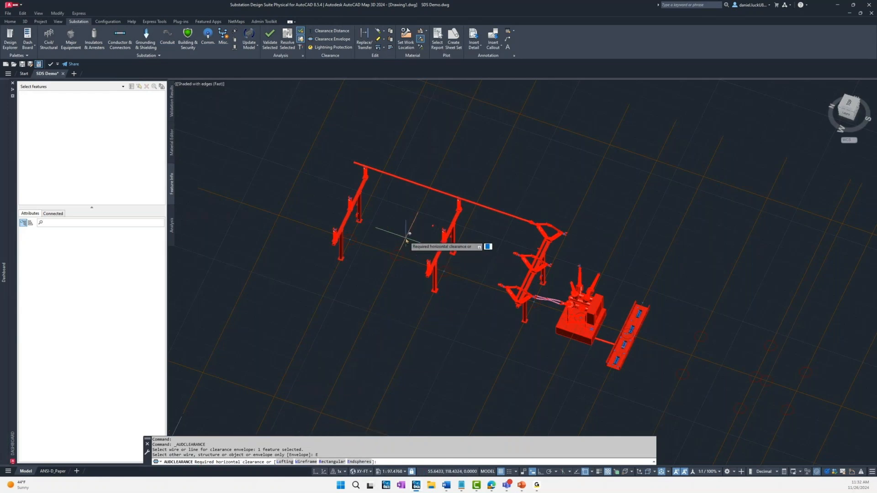
{"action": "type", "text": "10"}
{"action": "key", "text": "Return"}
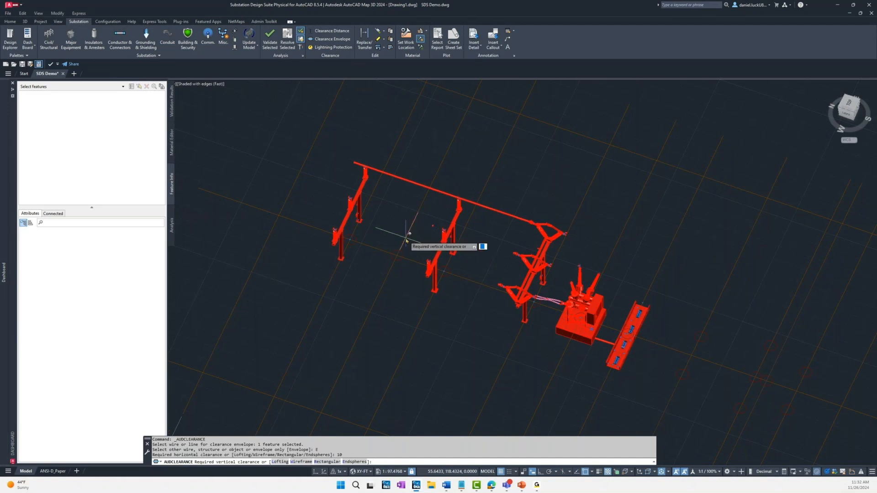
{"action": "type", "text": "10"}
{"action": "key", "text": "Return"}
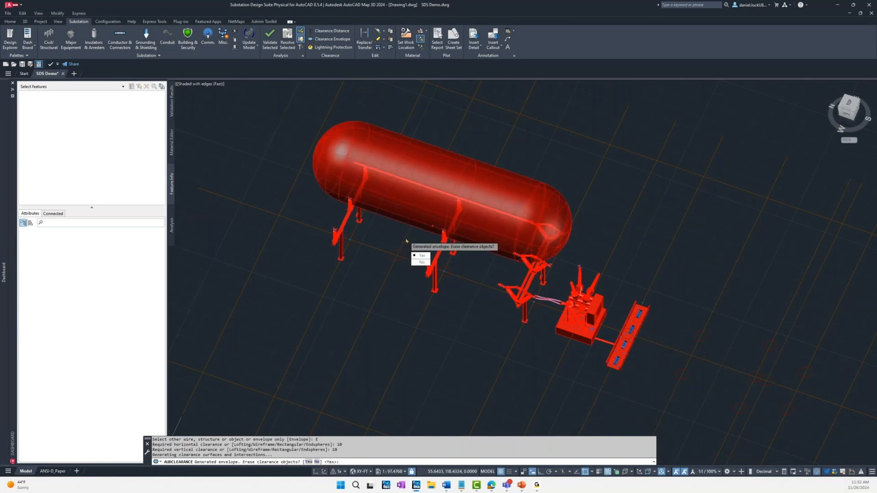
Step: Inspect the clearance envelope around the rigid bus from several angles, then erase the clearance objects
{"action": "middle_click_drag", "start_coordinate": [583, 190], "coordinate": [550, 167], "text": "shift"}
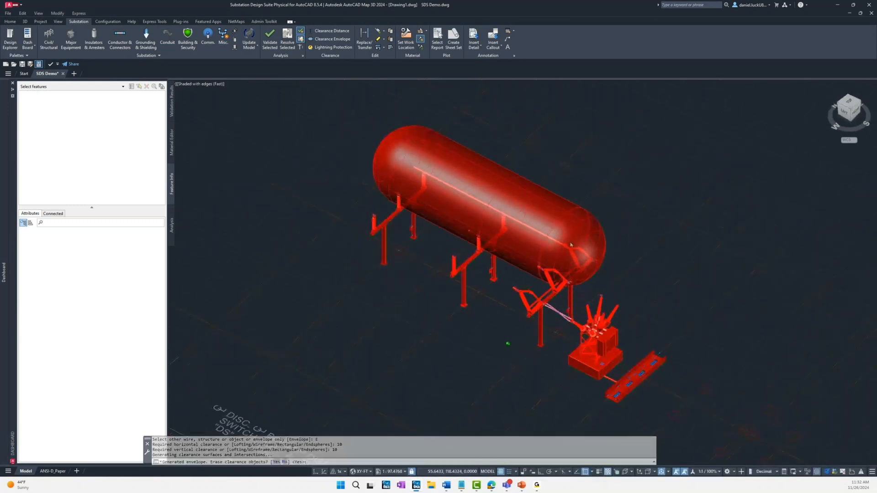
{"action": "scroll", "coordinate": [582, 259], "scroll_direction": "up", "scroll_amount": 4}
{"action": "middle_click_drag", "start_coordinate": [654, 233], "coordinate": [533, 184], "text": "shift"}
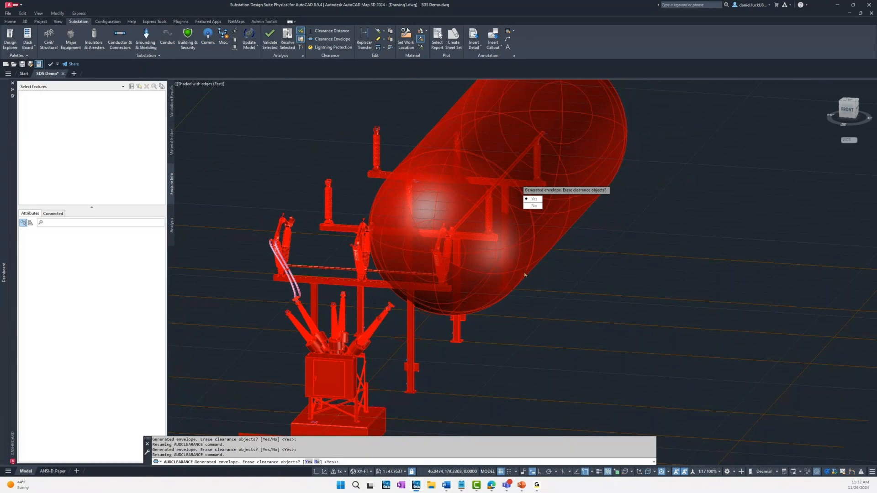
{"action": "middle_click_drag", "start_coordinate": [502, 332], "coordinate": [618, 317], "text": "shift"}
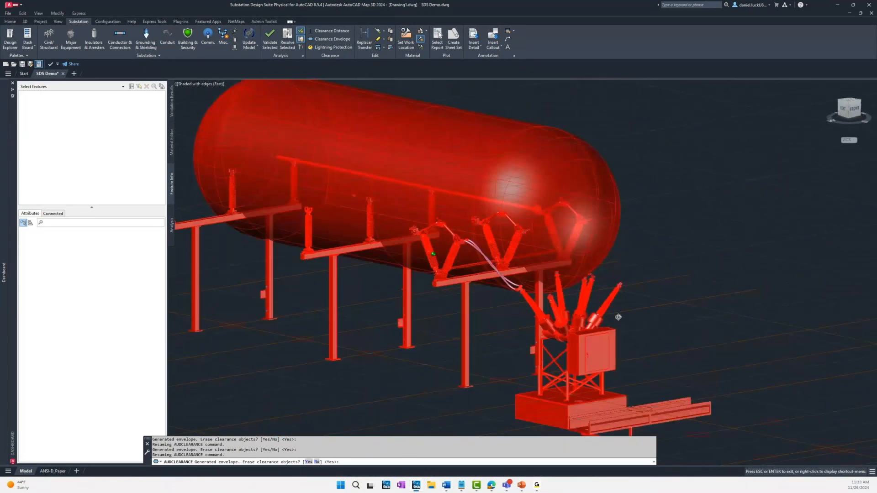
{"action": "scroll", "coordinate": [589, 284], "scroll_direction": "up", "scroll_amount": 5}
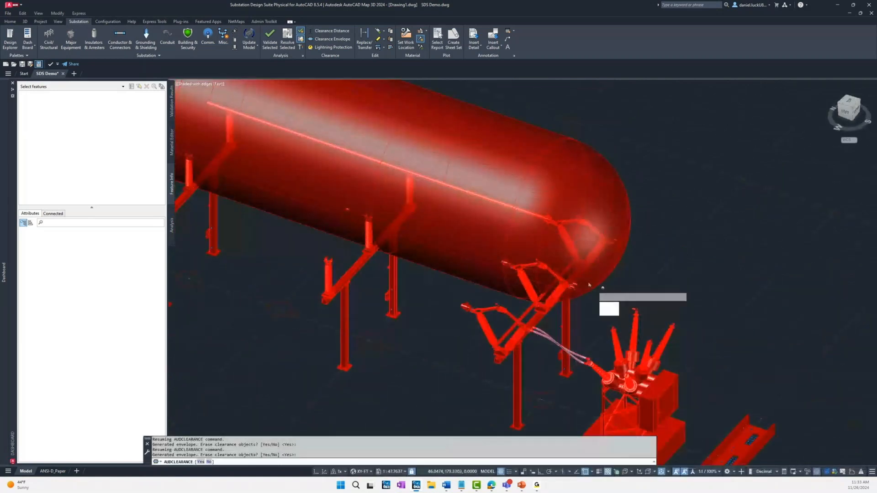
{"action": "scroll", "coordinate": [550, 257], "scroll_direction": "down", "scroll_amount": 2}
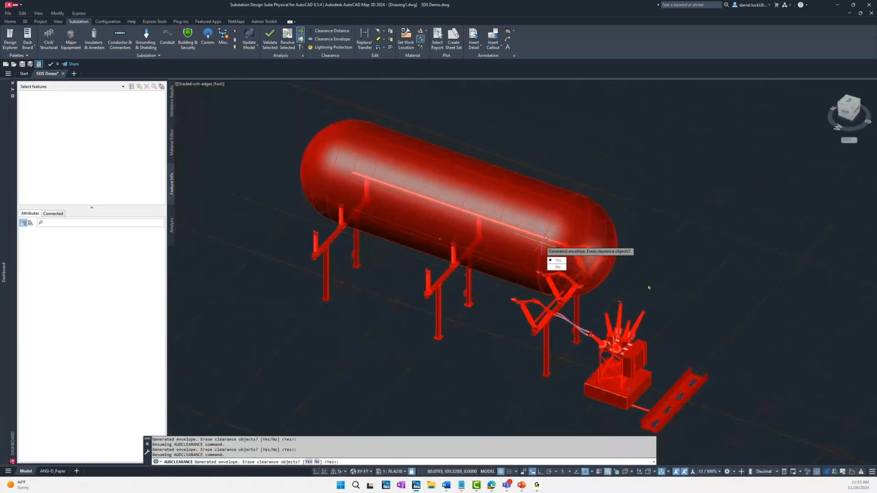
{"action": "middle_click_drag", "start_coordinate": [648, 288], "coordinate": [607, 278]}
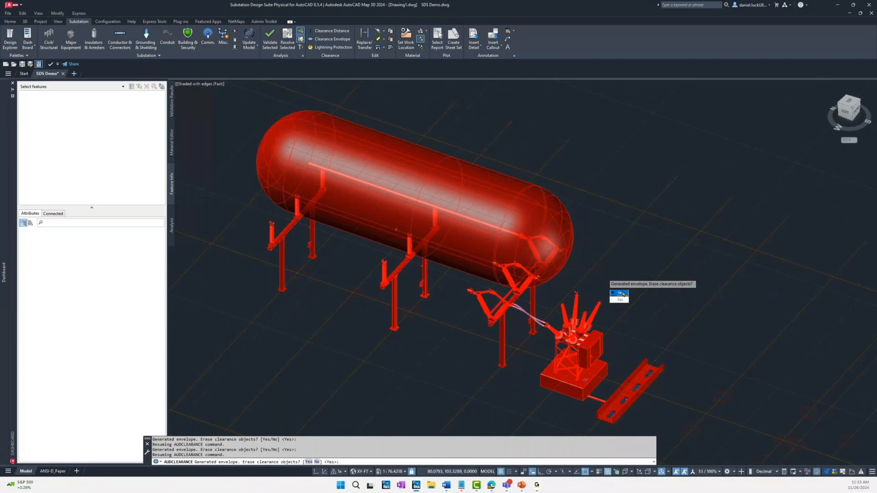
{"action": "key", "text": "Return"}
{"action": "key", "text": "Return"}
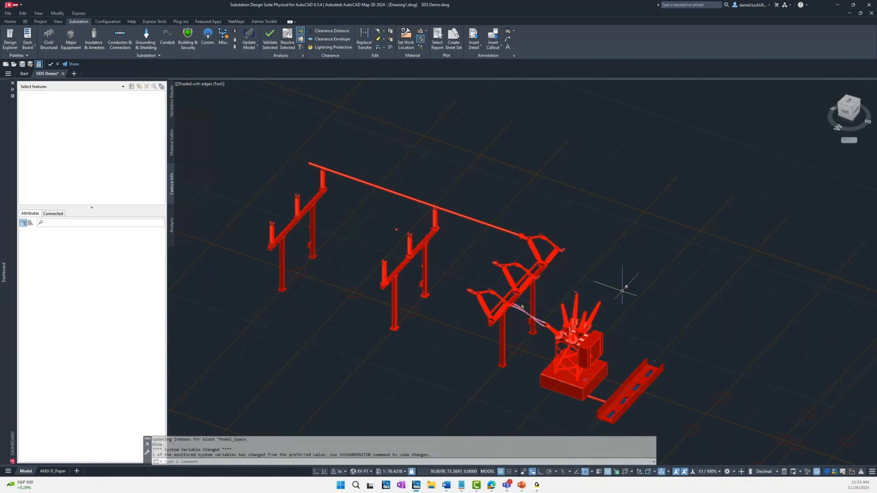
Step: Measure the closest clearance distance between the flexible conductors running to the breaker and the steel support structure under the switch
{"action": "scroll", "coordinate": [497, 321], "scroll_direction": "up", "scroll_amount": 2}
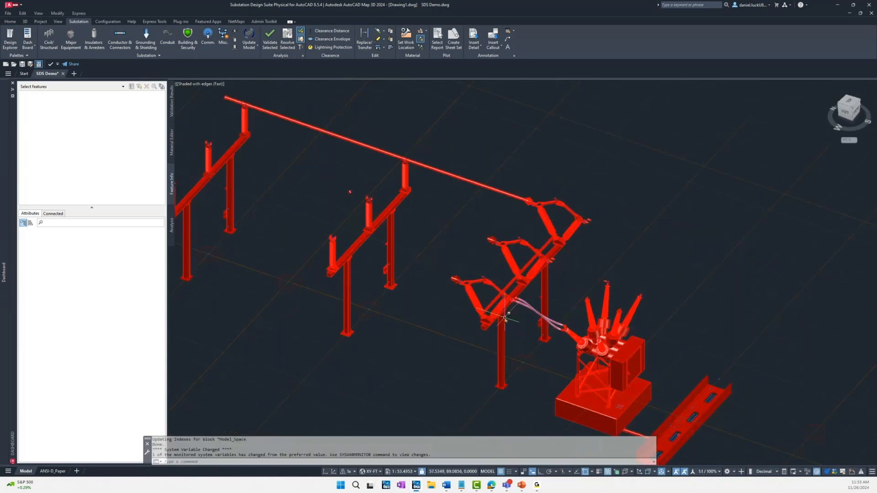
{"action": "scroll", "coordinate": [505, 319], "scroll_direction": "up", "scroll_amount": 2}
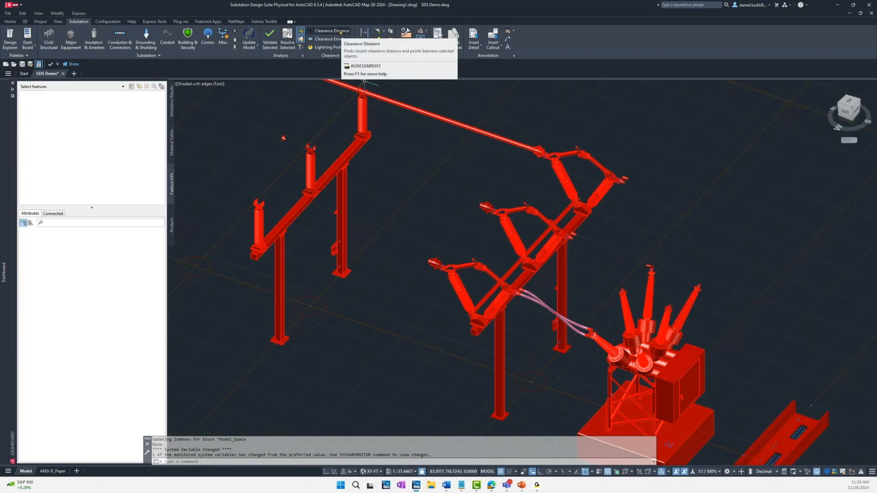
{"action": "left_click", "coordinate": [340, 32]}
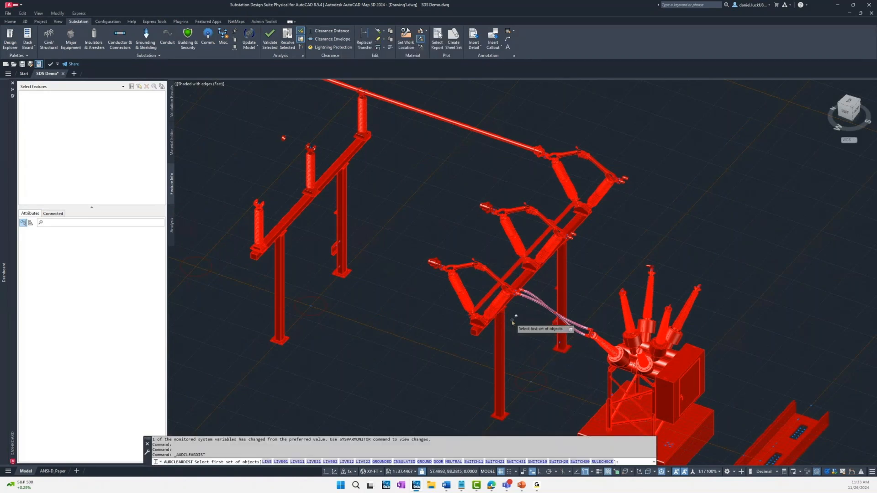
{"action": "scroll", "coordinate": [512, 323], "scroll_direction": "up", "scroll_amount": 2}
{"action": "scroll", "coordinate": [513, 323], "scroll_direction": "up", "scroll_amount": 3}
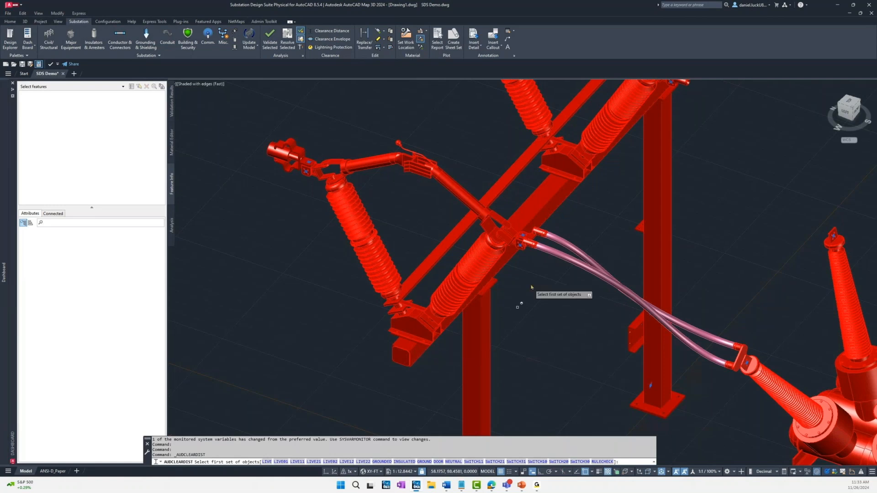
{"action": "left_click", "coordinate": [544, 251]}
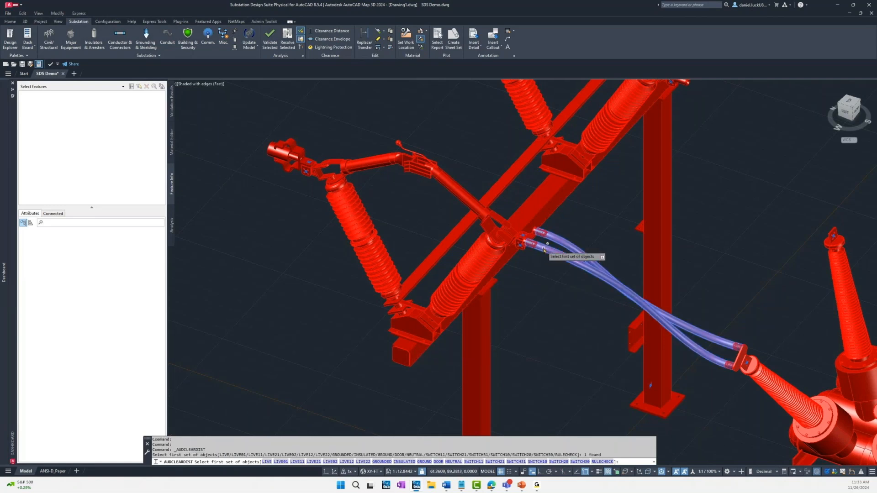
{"action": "key", "text": "Return"}
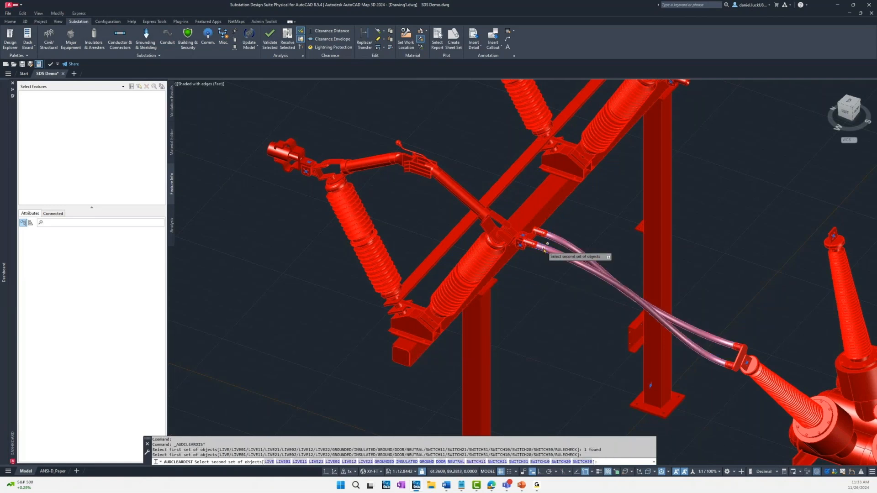
{"action": "left_click", "coordinate": [416, 358]}
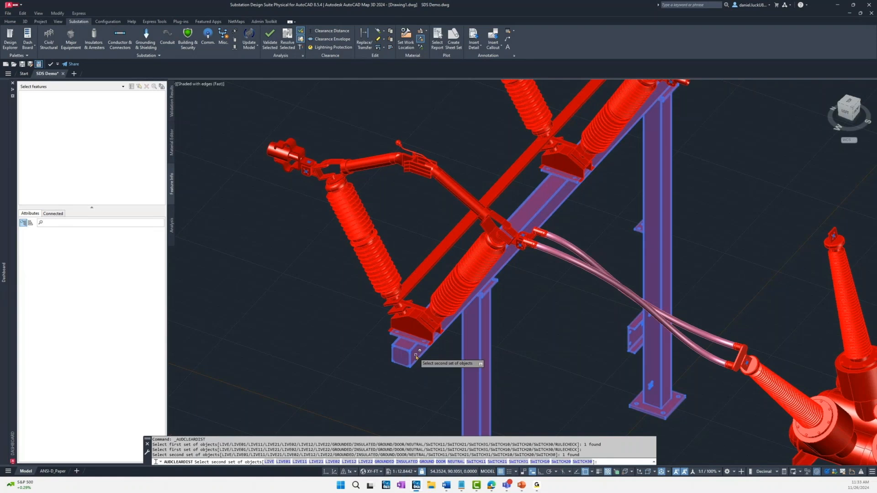
{"action": "key", "text": "Return"}
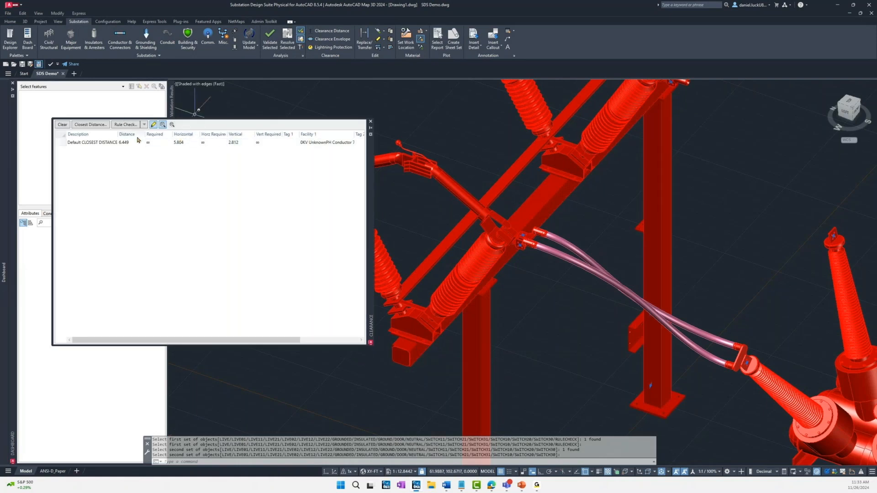
Step: Highlight the conductor and structure pair from the closest distance result, then clear the clearance results and close them
{"action": "left_click", "coordinate": [109, 143]}
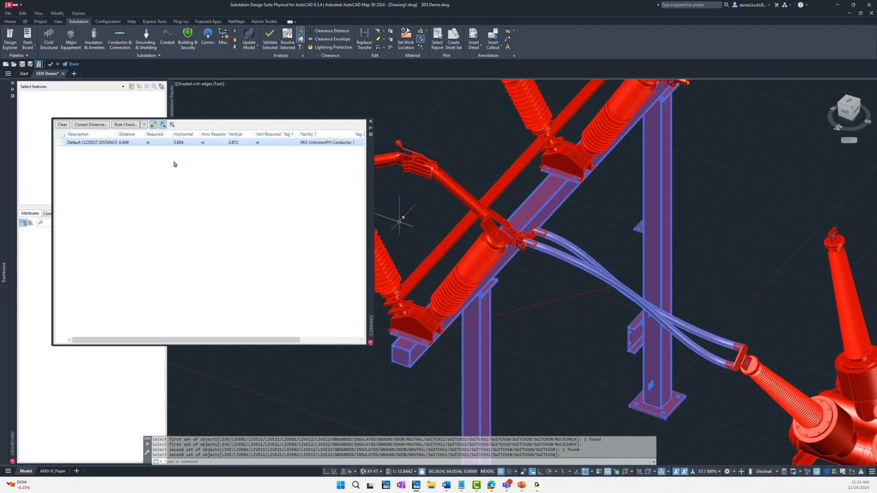
{"action": "left_click", "coordinate": [59, 126]}
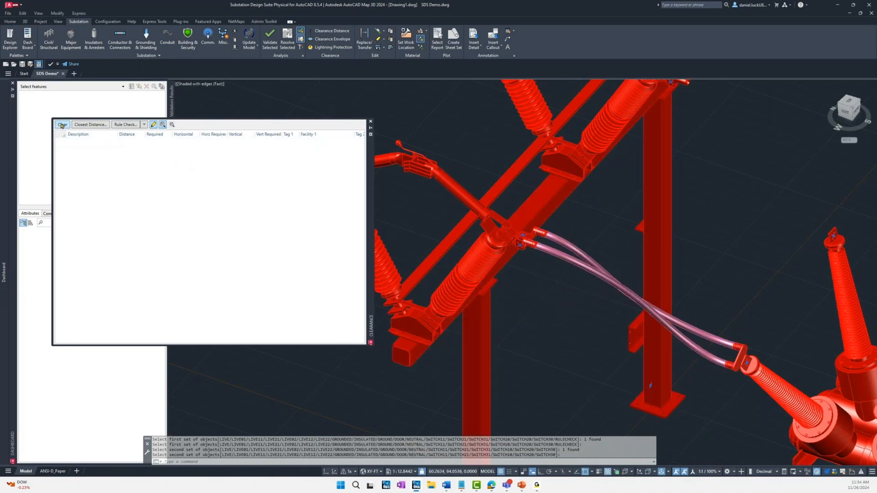
{"action": "left_click", "coordinate": [371, 128]}
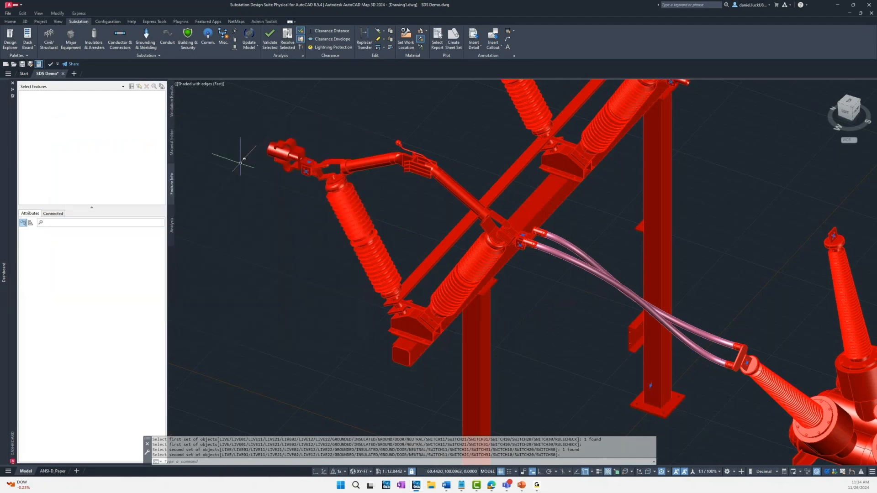
{"action": "scroll", "coordinate": [286, 280], "scroll_direction": "down", "scroll_amount": 7}
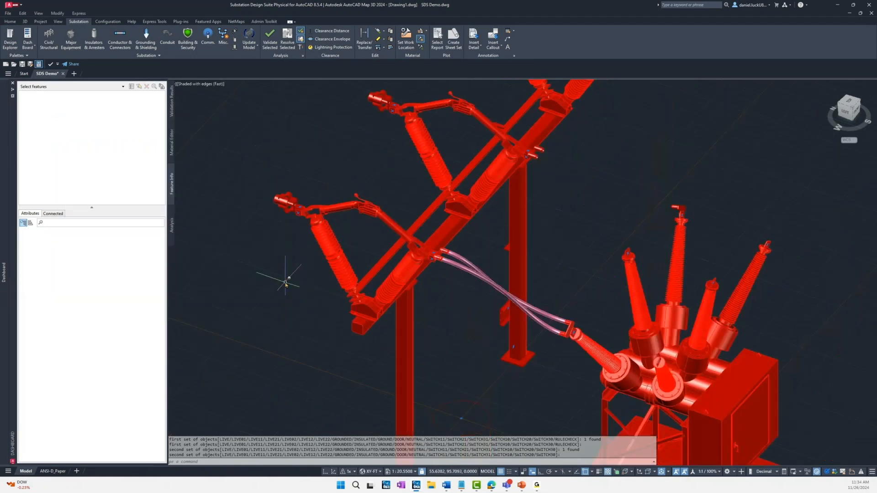
{"action": "middle_click_drag", "start_coordinate": [268, 271], "coordinate": [382, 287]}
{"action": "scroll", "coordinate": [382, 288], "scroll_direction": "down", "scroll_amount": 2}
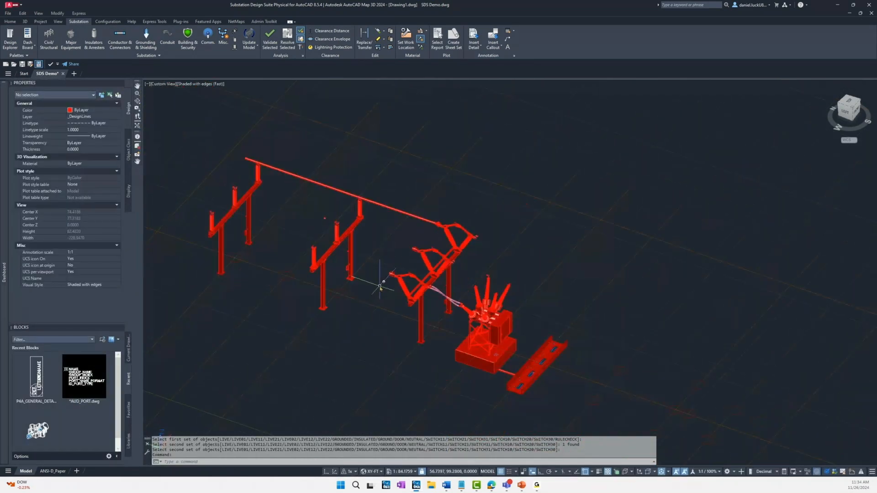
{"action": "middle_click_drag", "start_coordinate": [369, 295], "coordinate": [378, 290]}
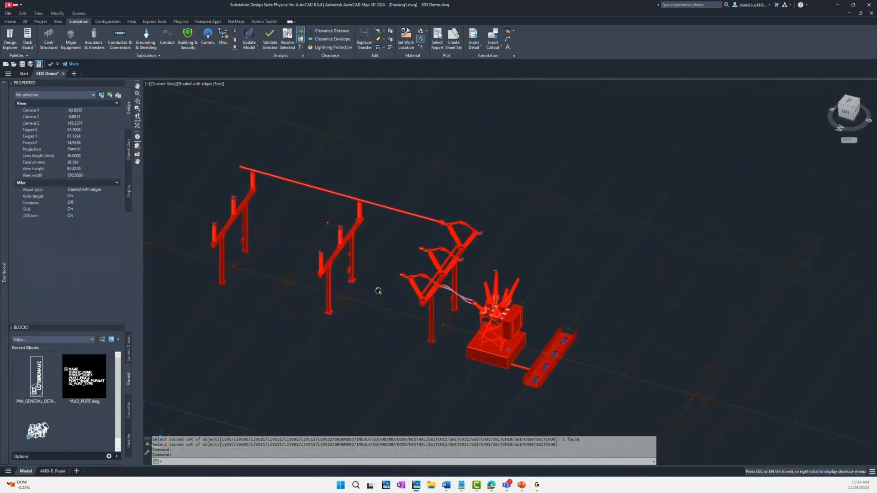
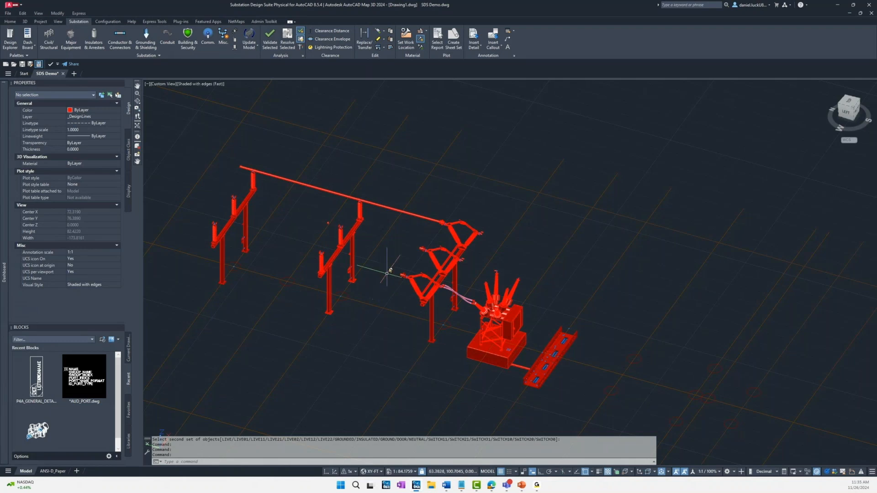
Step: Create a top-type view named TOP with default layer state and shade plot, framed by a rectangle around the bus structures and breaker
{"action": "left_click", "coordinate": [850, 105]}
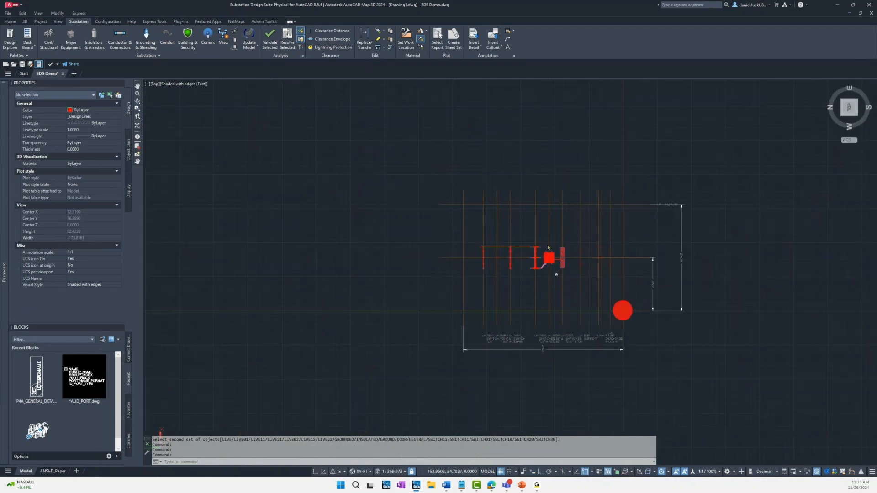
{"action": "scroll", "coordinate": [530, 252], "scroll_direction": "up", "scroll_amount": 2}
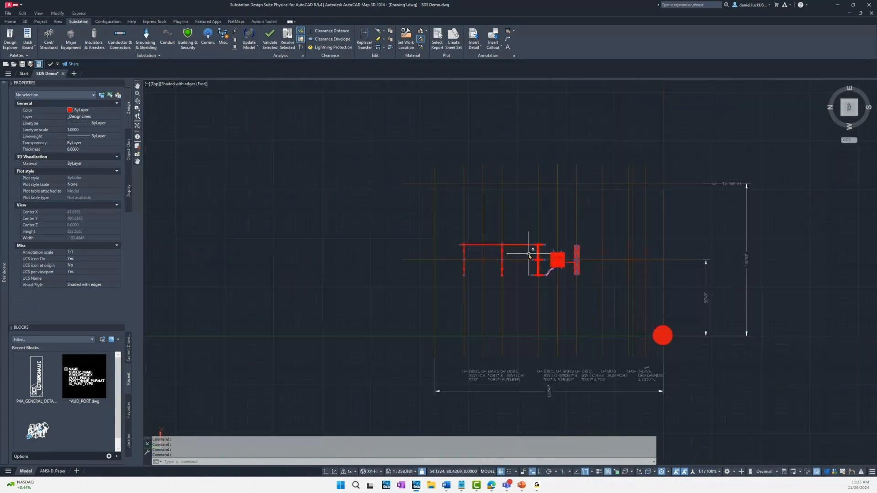
{"action": "scroll", "coordinate": [529, 254], "scroll_direction": "up", "scroll_amount": 4}
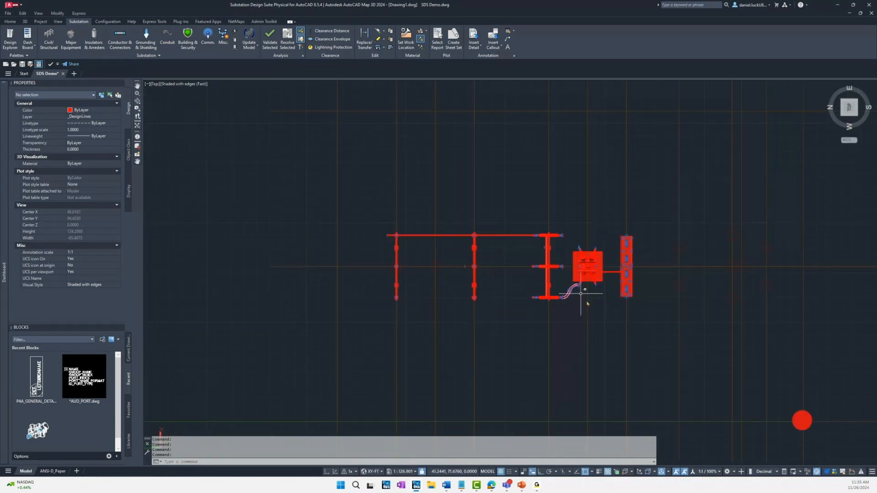
{"action": "middle_click_drag", "start_coordinate": [571, 327], "coordinate": [465, 318]}
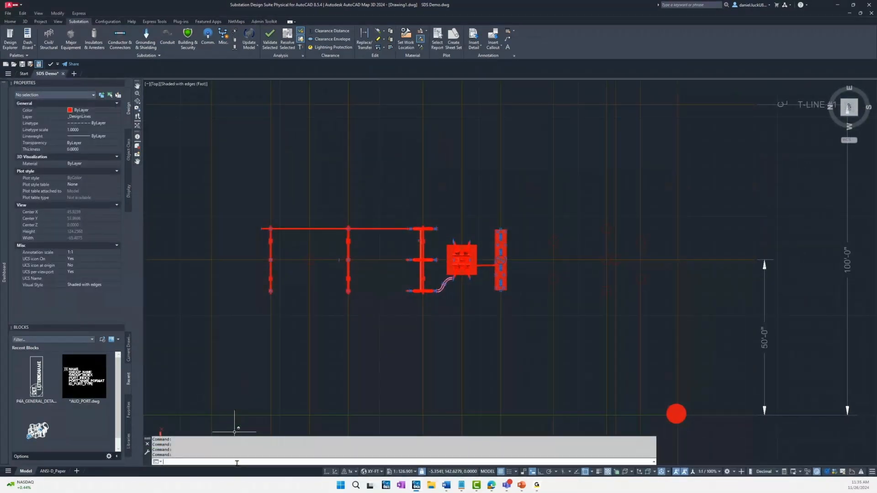
{"action": "type", "text": "AUDVIE"}
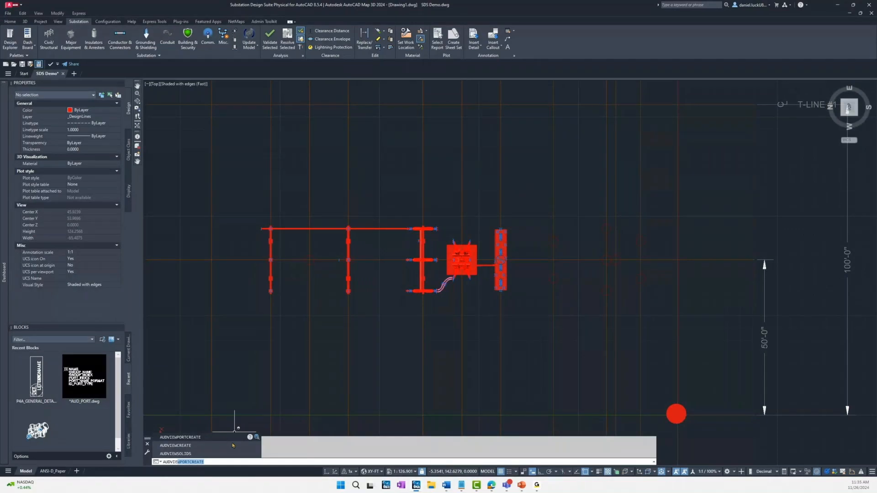
{"action": "left_click", "coordinate": [233, 445]}
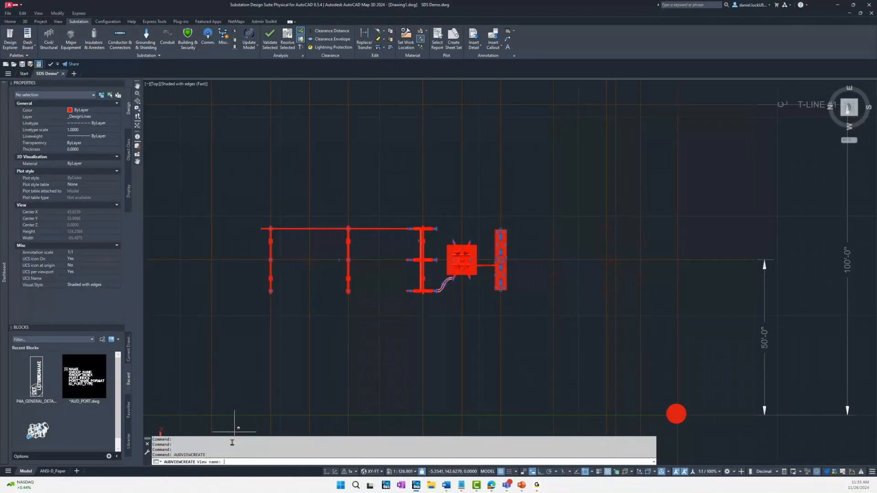
{"action": "key", "text": "Return"}
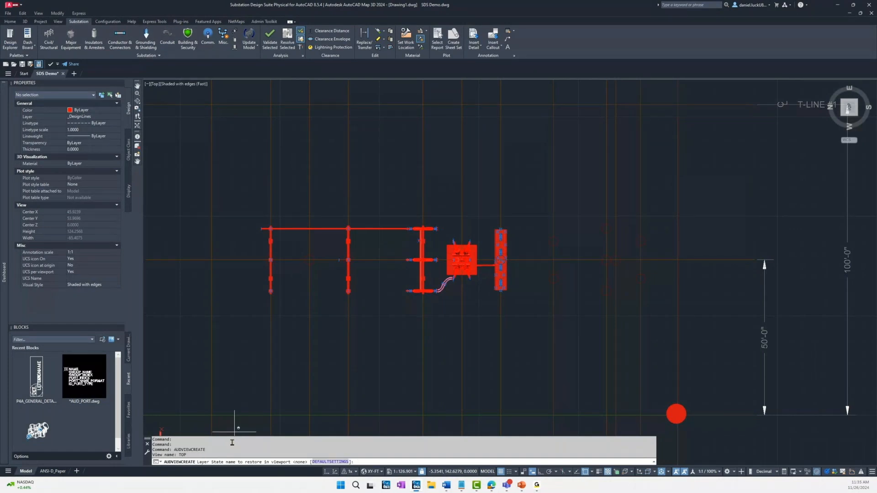
{"action": "key", "text": "Return"}
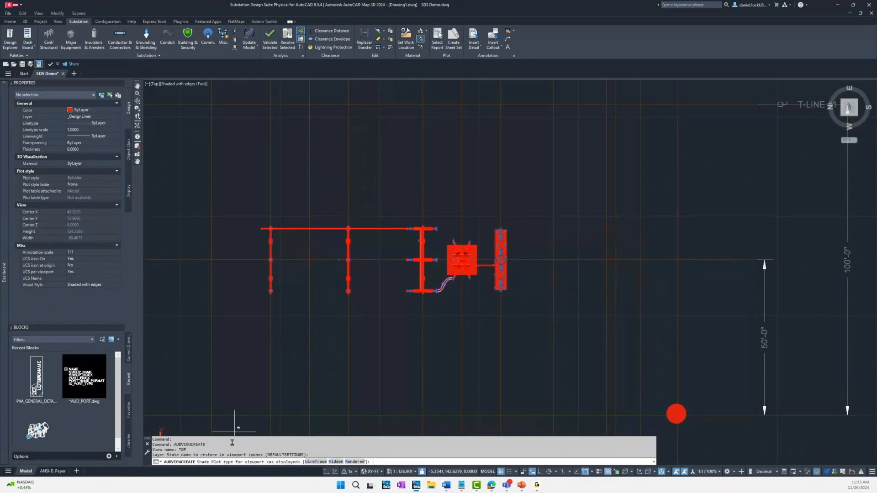
{"action": "key", "text": "Return"}
{"action": "key", "text": "Return"}
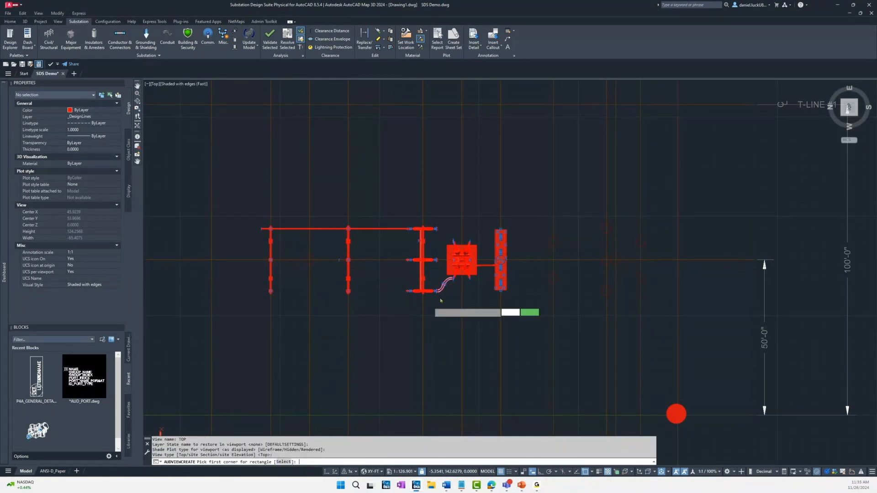
{"action": "left_click", "coordinate": [244, 214]}
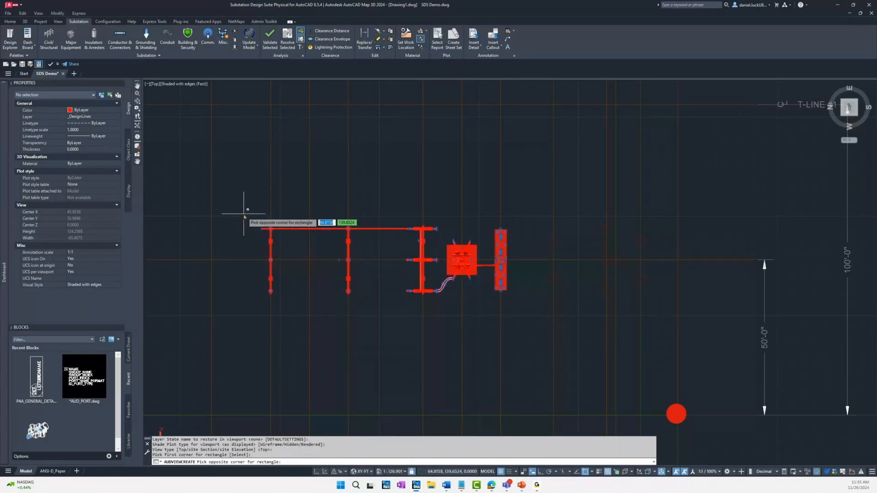
{"action": "left_click", "coordinate": [487, 317]}
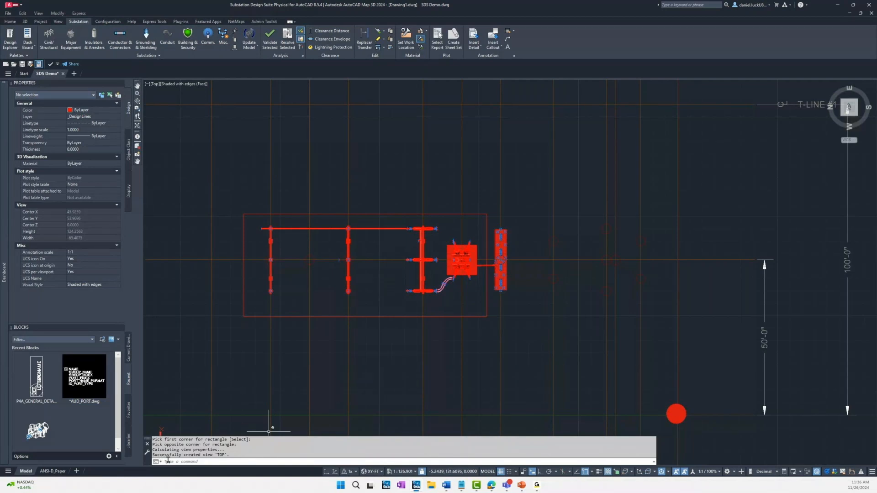
Step: Create a site section view named WEST with default layer state and shade plot, reusing the existing rectangle and viewing from its west edge
{"action": "left_click", "coordinate": [224, 463]}
{"action": "type", "text": "AUDVIEWCREATE"}
{"action": "key", "text": "Return"}
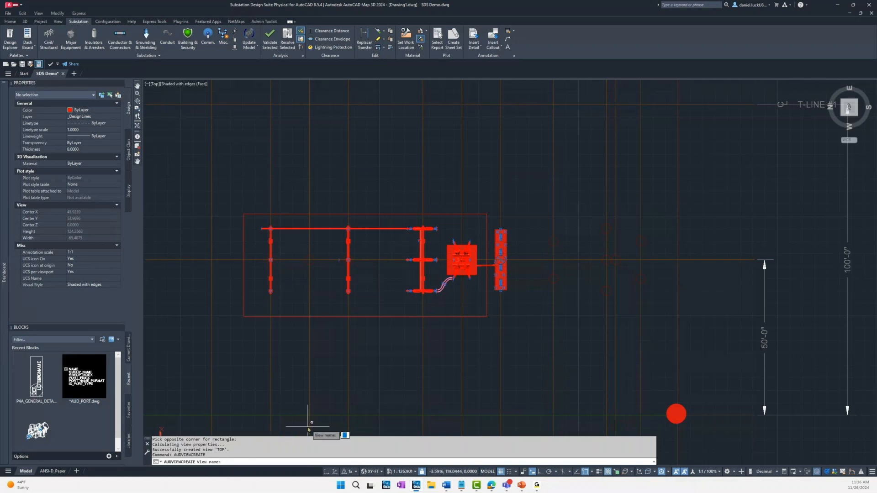
{"action": "type", "text": "WE"}
{"action": "key", "text": "Return"}
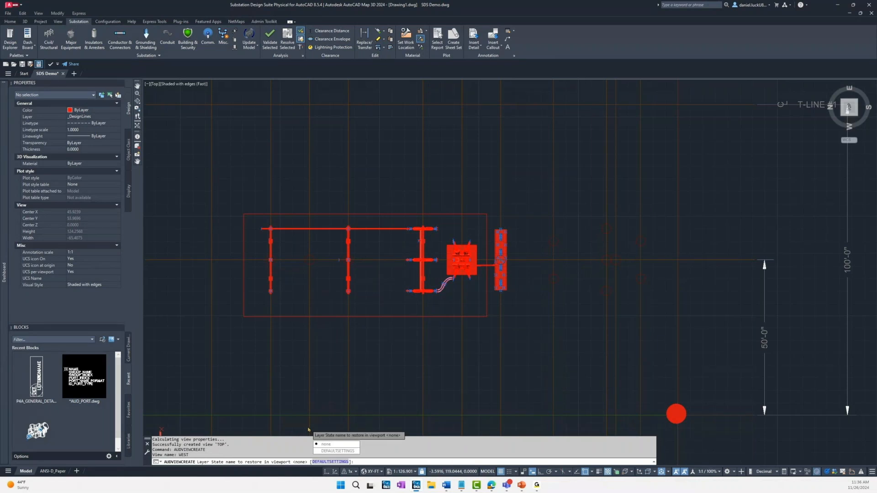
{"action": "key", "text": "Return"}
{"action": "key", "text": "Return"}
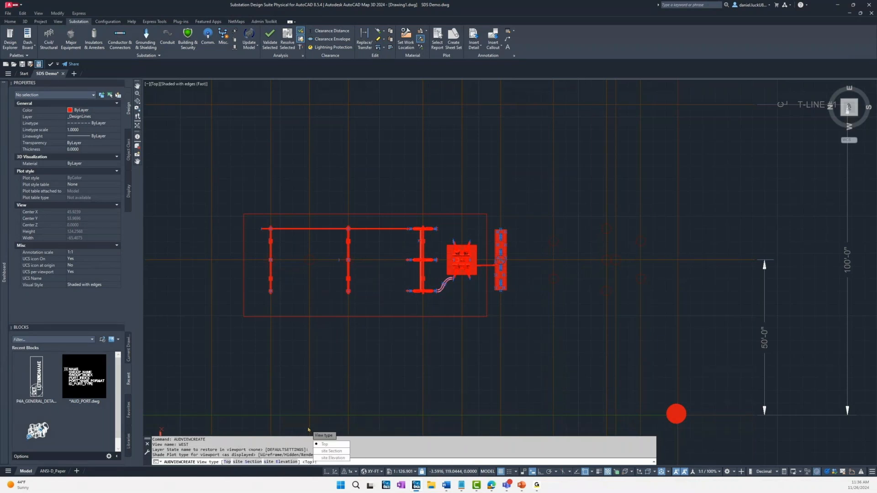
{"action": "type", "text": "S"}
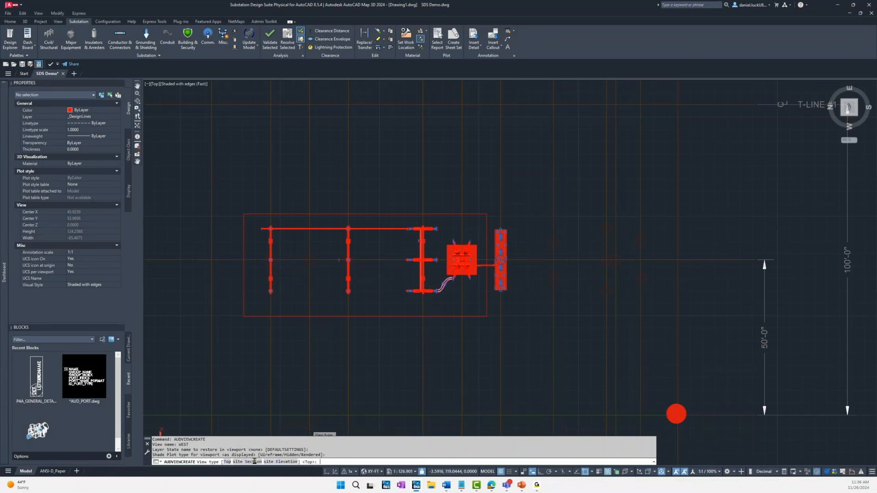
{"action": "key", "text": "Return"}
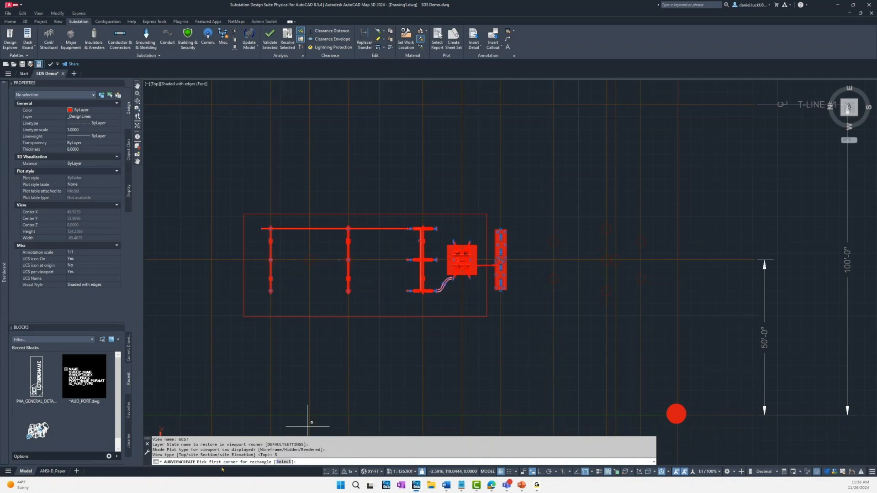
{"action": "left_click", "coordinate": [284, 462]}
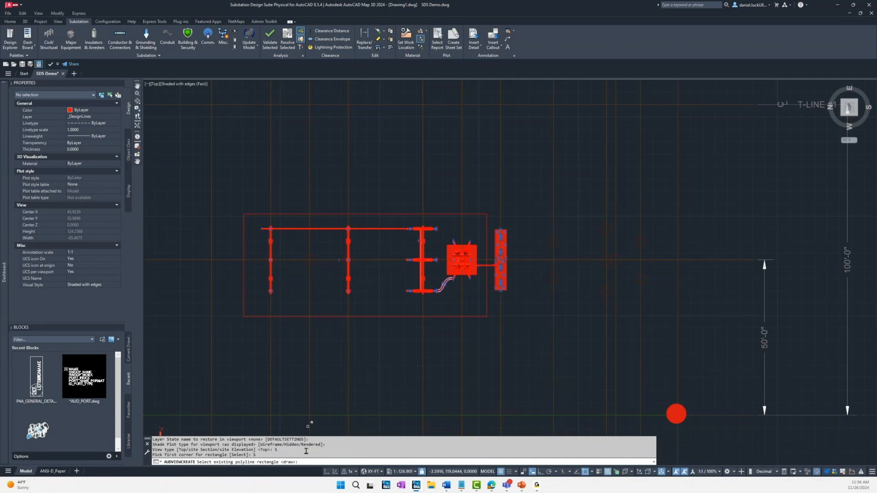
{"action": "left_click", "coordinate": [370, 316]}
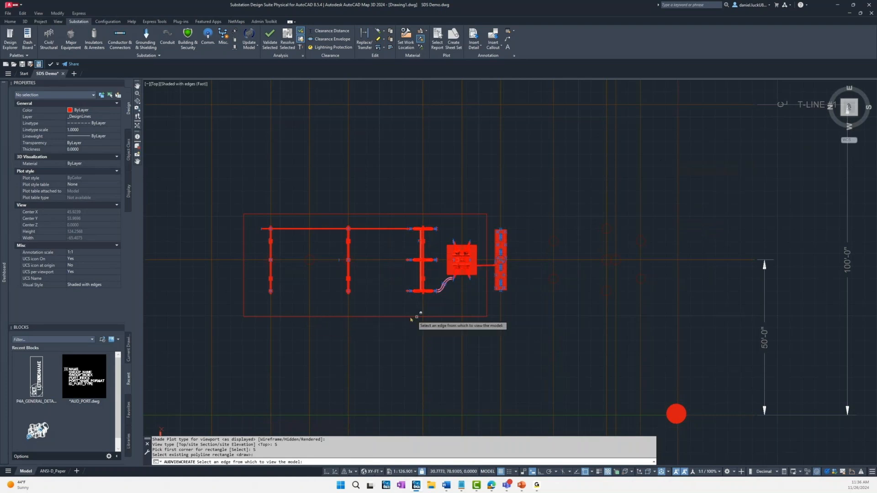
{"action": "left_click", "coordinate": [382, 316]}
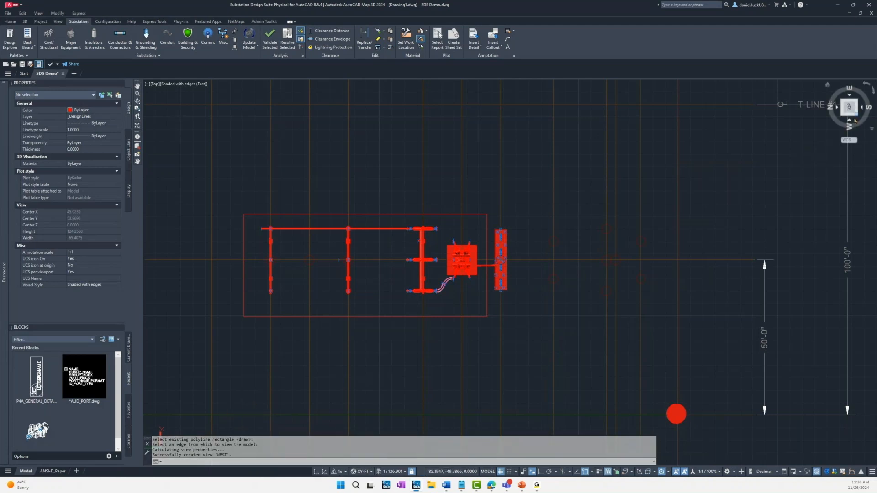
Step: View the model and the view rectangle around the structures from the southwest isometric direction
{"action": "left_click", "coordinate": [855, 121]}
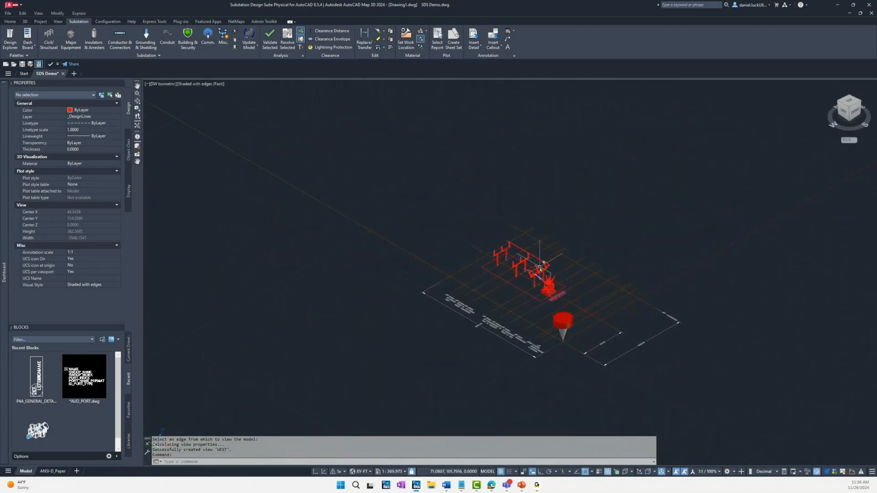
{"action": "scroll", "coordinate": [540, 268], "scroll_direction": "up", "scroll_amount": 3}
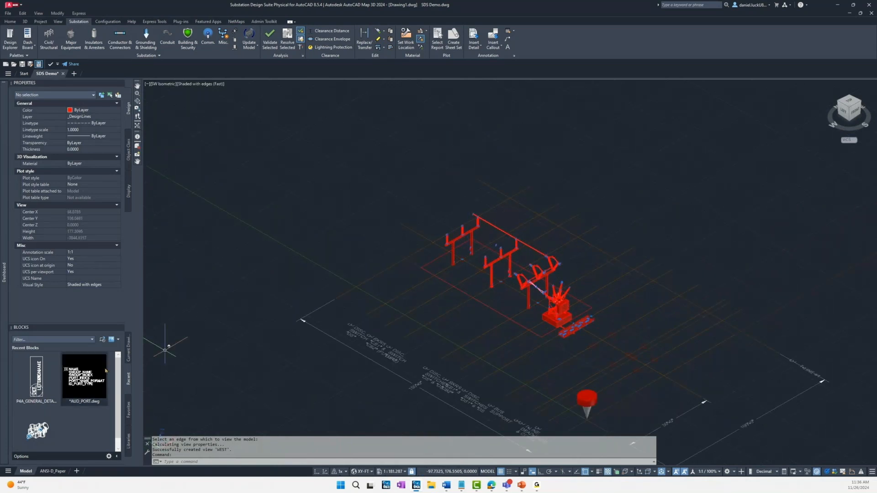
{"action": "middle_click_drag", "start_coordinate": [281, 302], "coordinate": [221, 291], "text": "shift"}
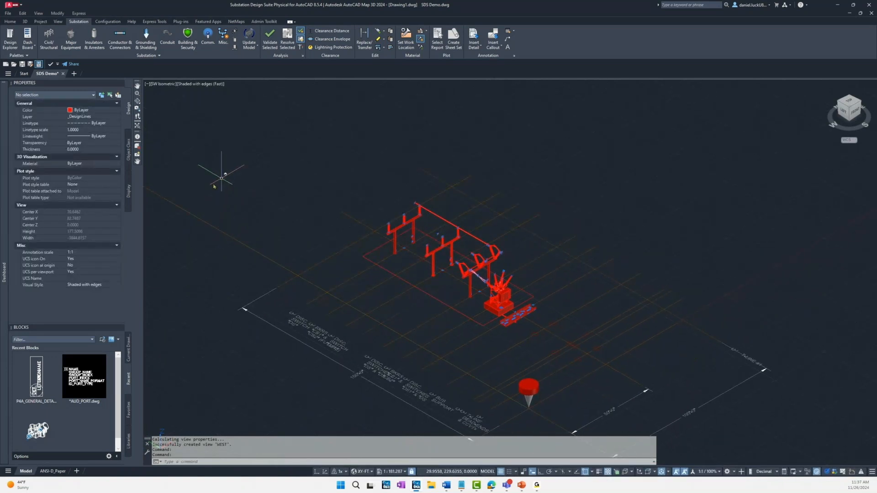
Step: On the ANSI-D_Paper layout, create a viewport from the TOP view and place it in the upper left part of the sheet
{"action": "mouse_move", "coordinate": [47, 75]}
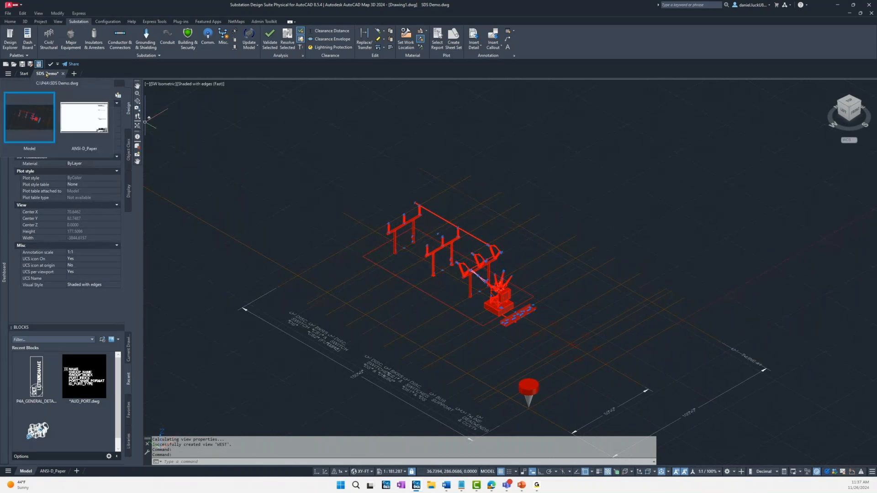
{"action": "mouse_move", "coordinate": [41, 119]}
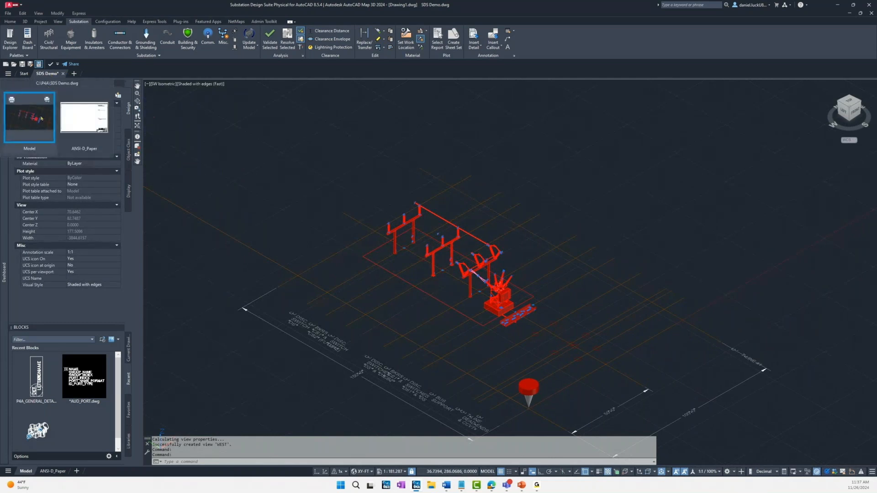
{"action": "mouse_move", "coordinate": [78, 121]}
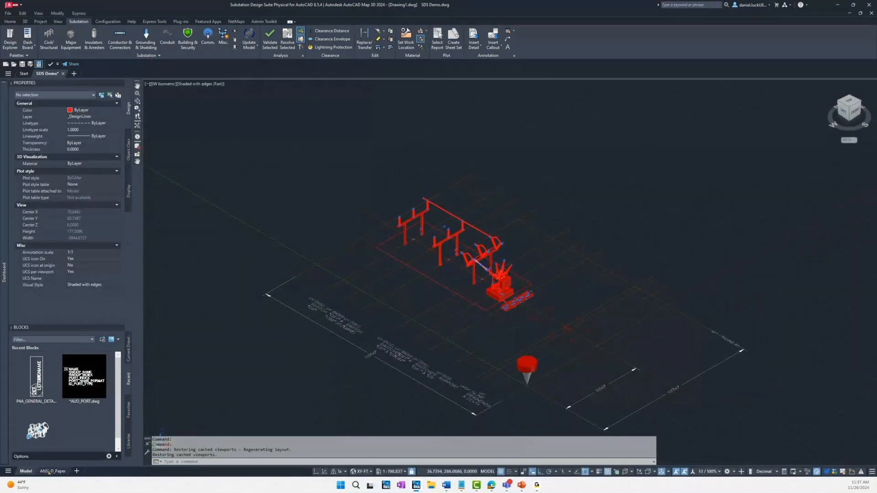
{"action": "left_click", "coordinate": [52, 471]}
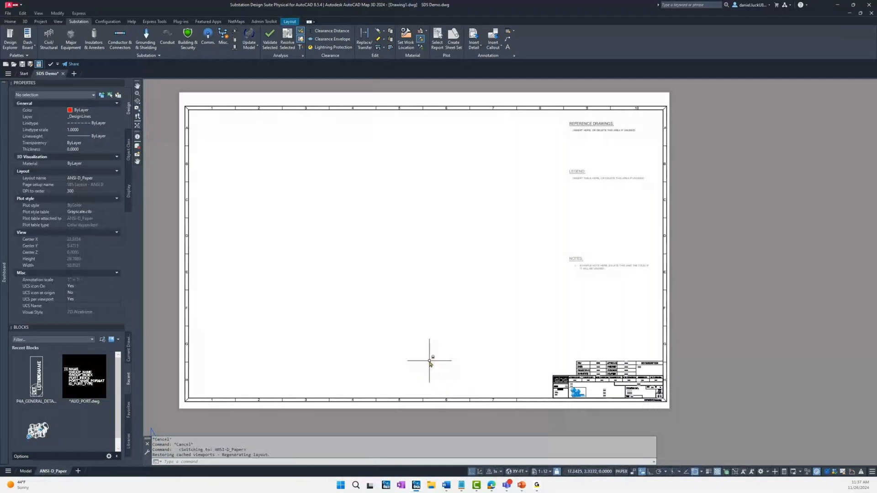
{"action": "left_click", "coordinate": [334, 461]}
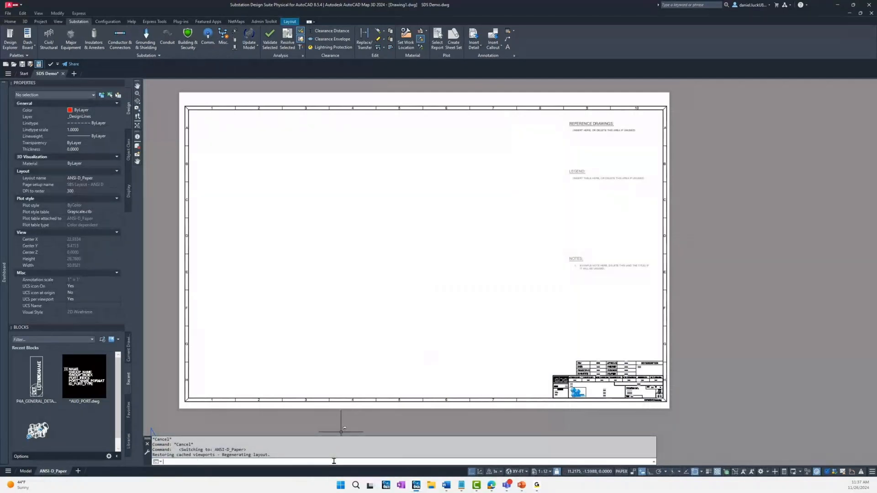
{"action": "type", "text": "audviewp"}
{"action": "key", "text": "Return"}
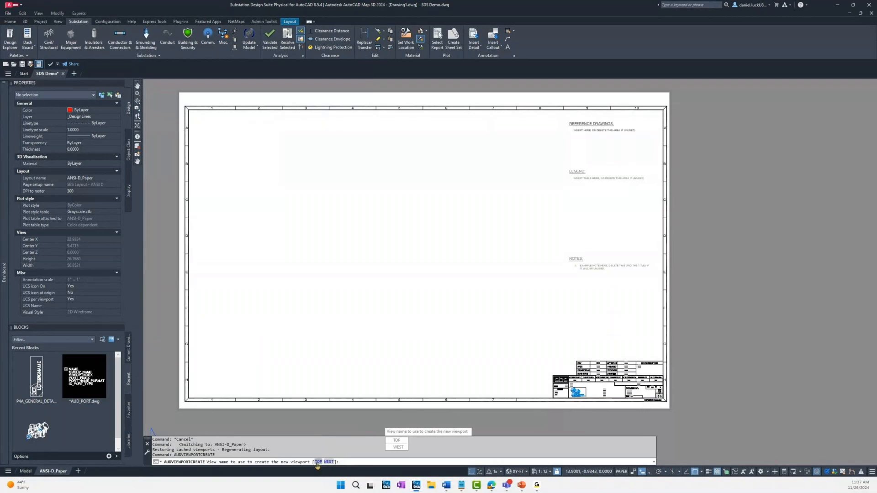
{"action": "left_click", "coordinate": [318, 461]}
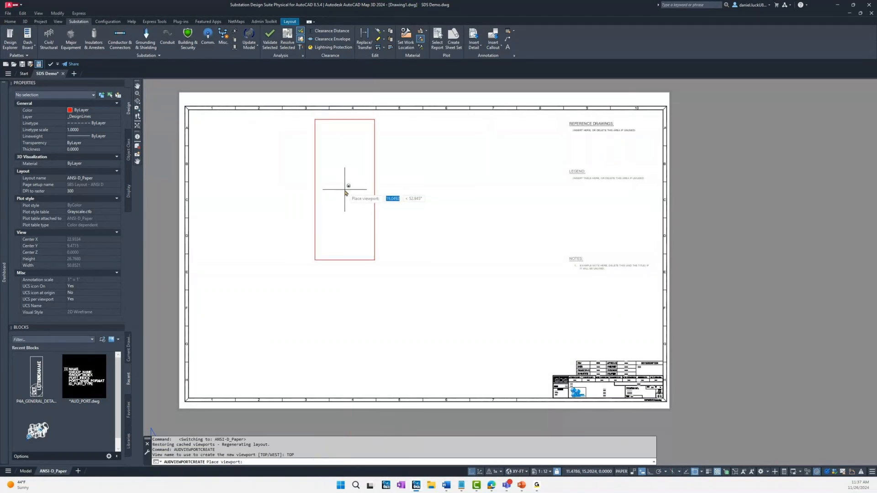
{"action": "left_click", "coordinate": [338, 198]}
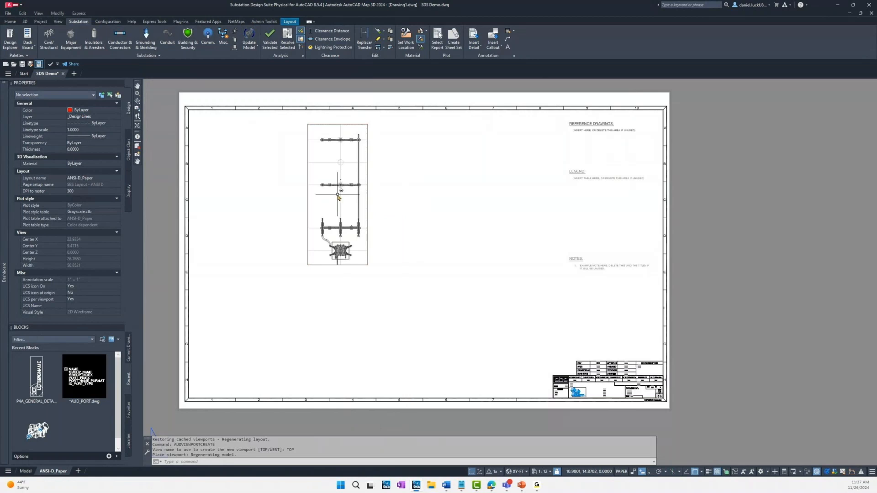
Step: Rotate the TOP viewport 90 degrees counterclockwise about a base point near its upper right corner, with ortho on
{"action": "left_click", "coordinate": [10, 22]}
{"action": "left_click", "coordinate": [115, 30]}
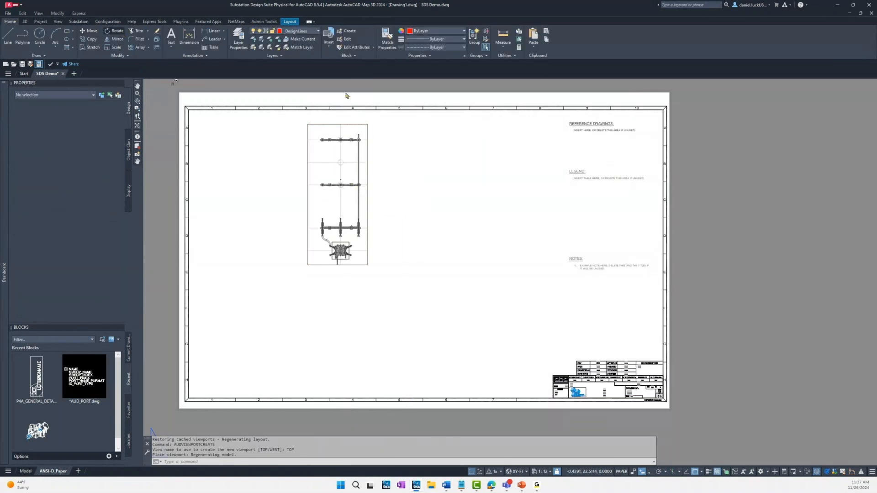
{"action": "left_click", "coordinate": [367, 126]}
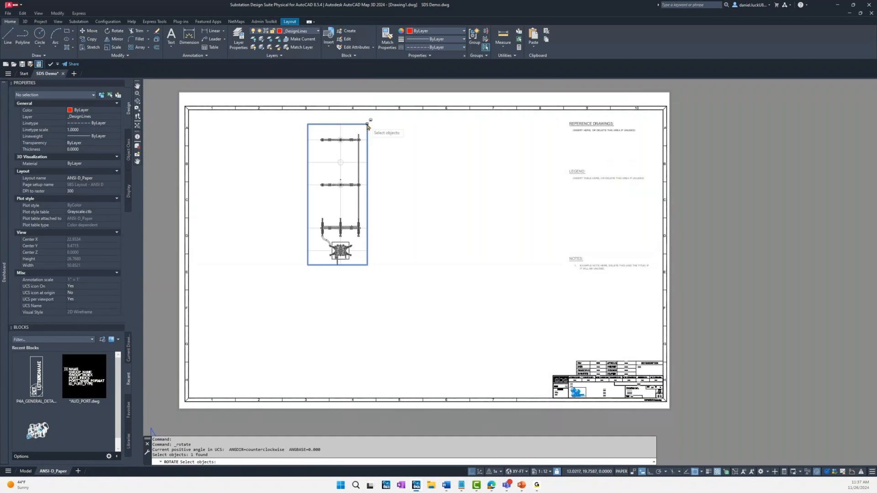
{"action": "key", "text": "Return"}
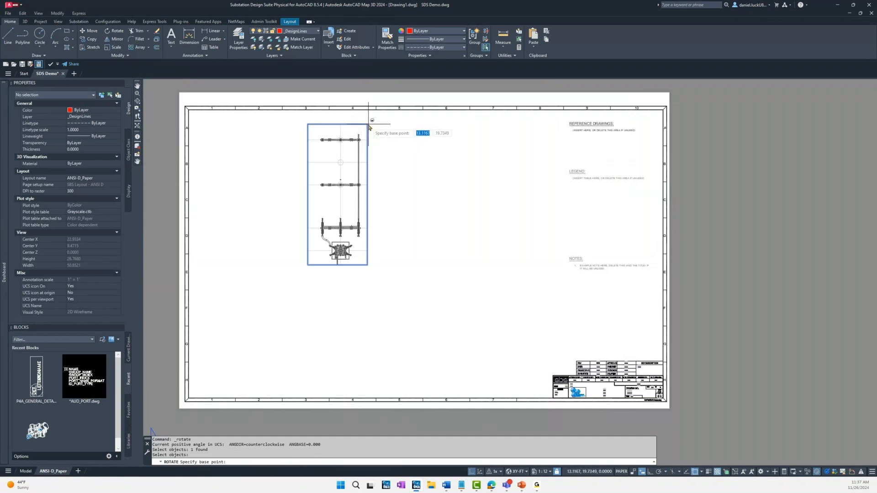
{"action": "left_click", "coordinate": [372, 111]}
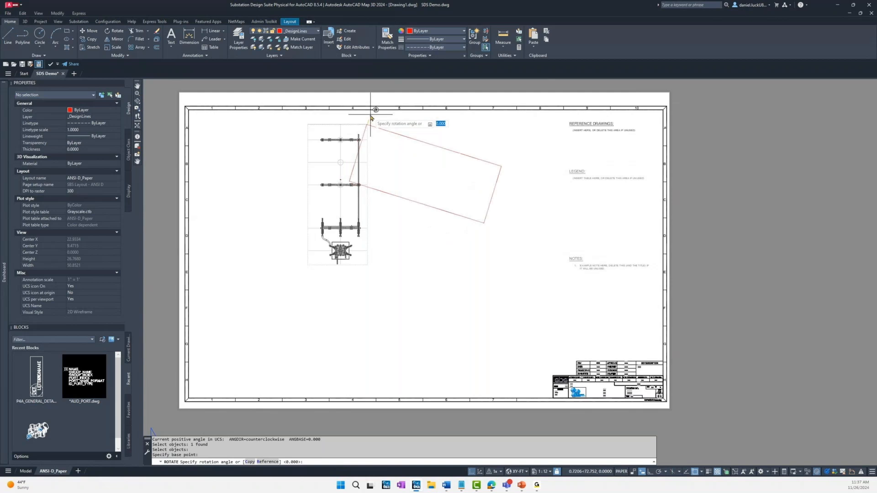
{"action": "key", "text": "F8"}
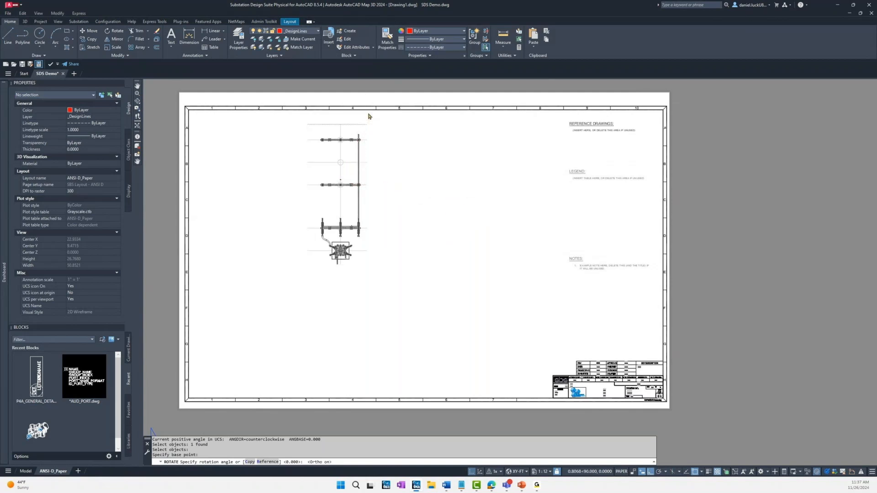
{"action": "left_click", "coordinate": [369, 116]}
{"action": "key", "text": "Escape"}
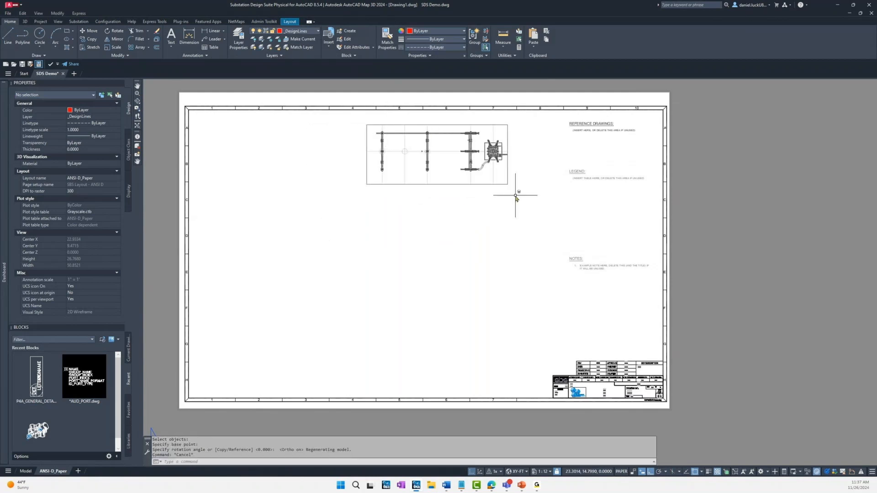
Step: Unlock the rotated TOP viewport's display and stretch its corners outward to about 23.6 wide by 6.5 high across the upper sheet
{"action": "left_click", "coordinate": [503, 125]}
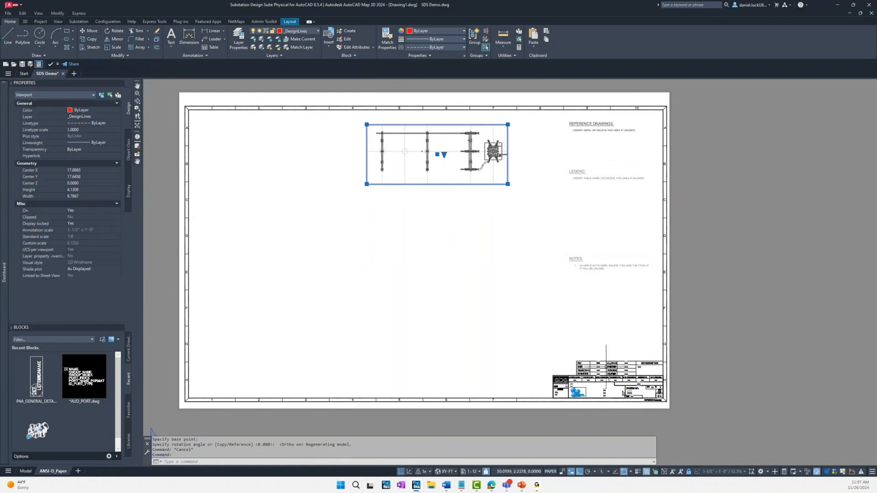
{"action": "left_click", "coordinate": [689, 472]}
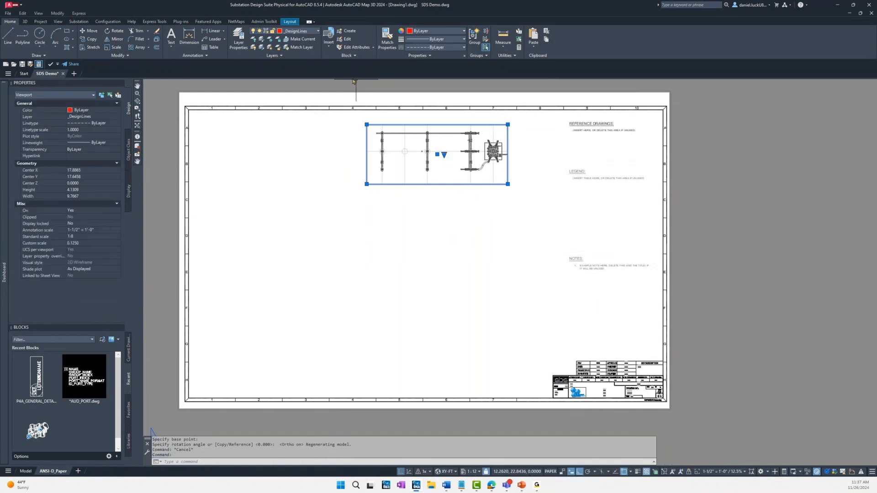
{"action": "left_click", "coordinate": [366, 125]}
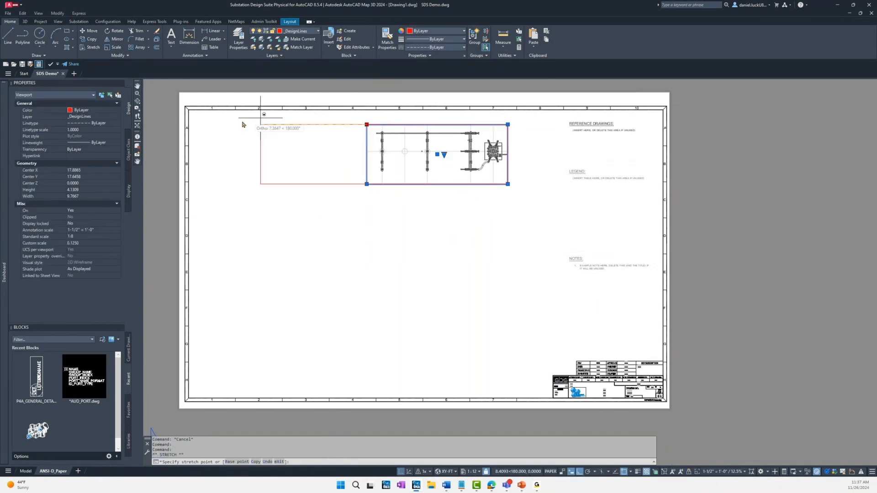
{"action": "left_click", "coordinate": [192, 124]}
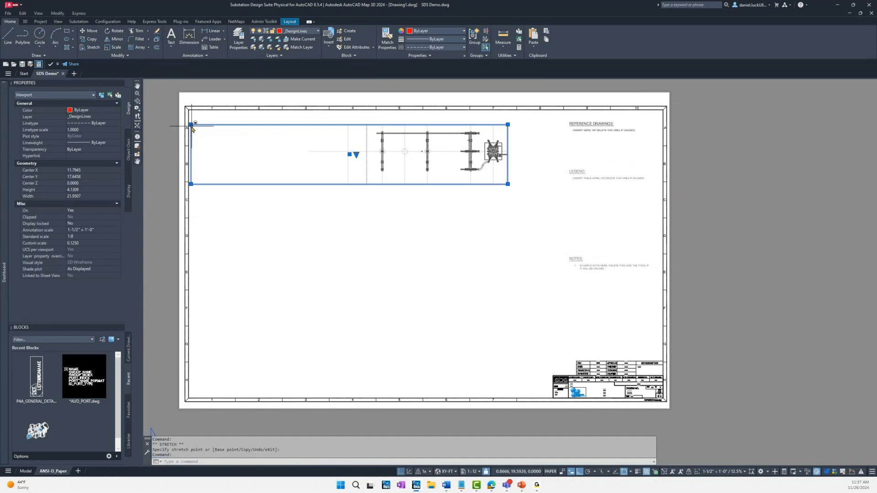
{"action": "left_click", "coordinate": [191, 125]}
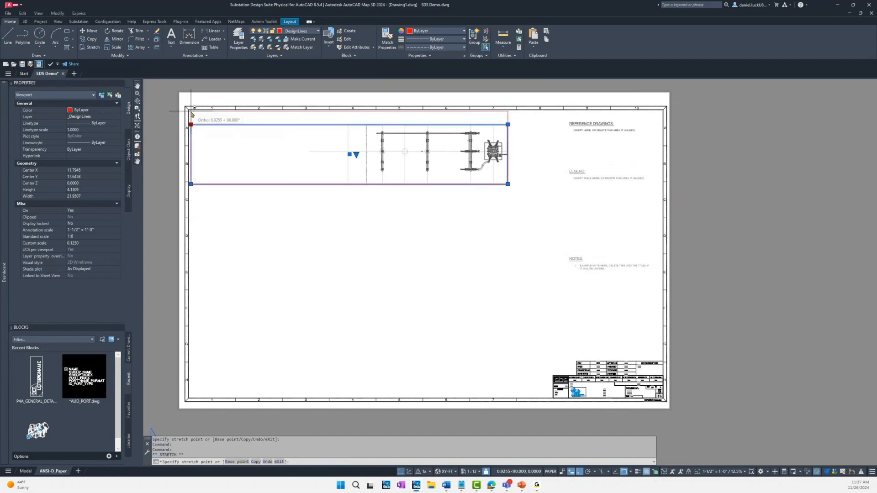
{"action": "left_click", "coordinate": [191, 110]}
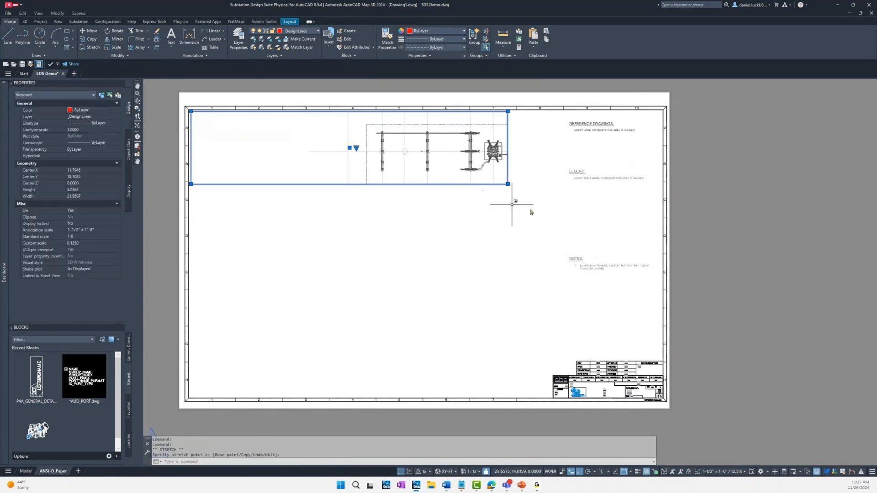
{"action": "left_click", "coordinate": [509, 185]}
{"action": "left_click", "coordinate": [532, 184]}
{"action": "left_click", "coordinate": [532, 184]}
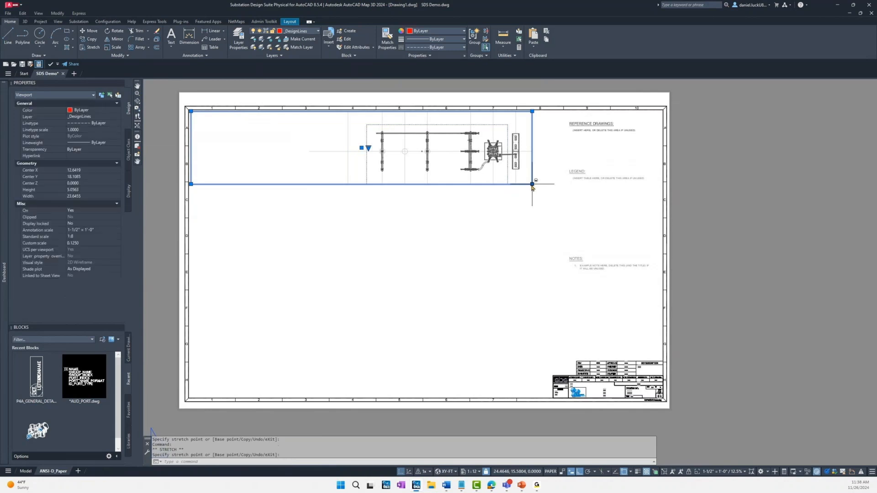
{"action": "left_click", "coordinate": [532, 205]}
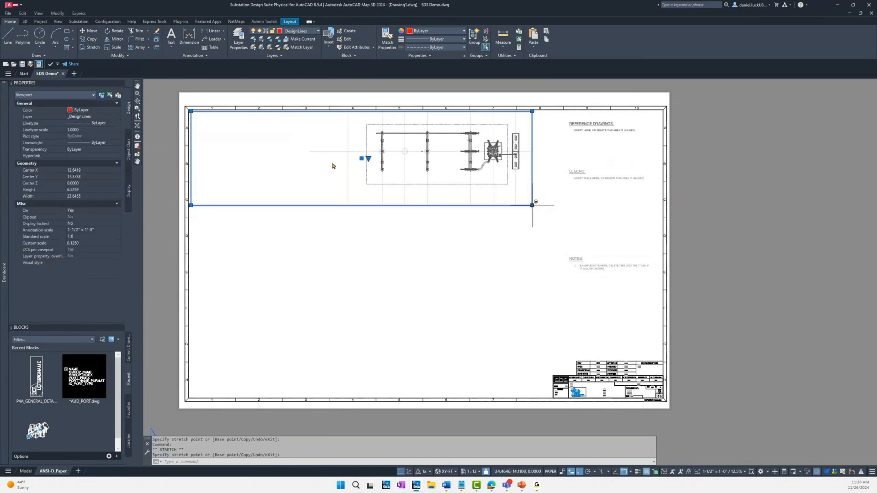
Step: Enlarge and recentre the plan inside the TOP viewport so the bus structures and breaker fill its width, then return to paper space
{"action": "double_click", "coordinate": [310, 158]}
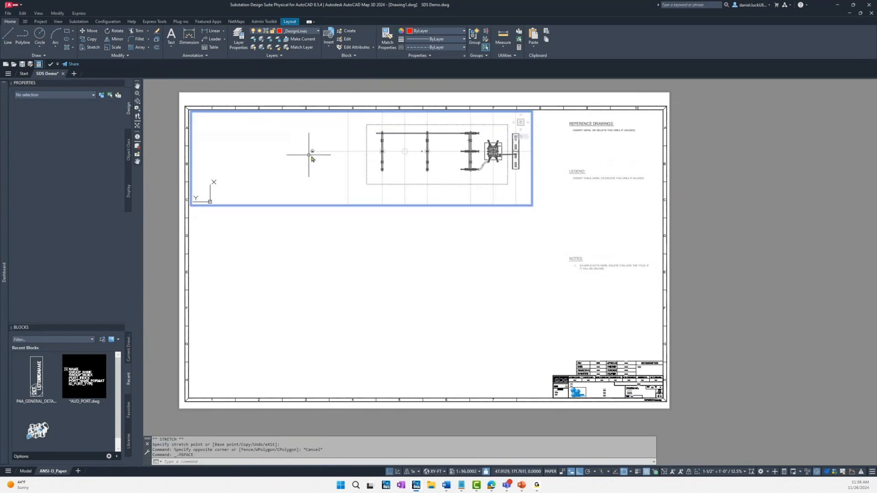
{"action": "scroll", "coordinate": [309, 153], "scroll_direction": "up", "scroll_amount": 2}
{"action": "middle_click_drag", "start_coordinate": [352, 157], "coordinate": [239, 176]}
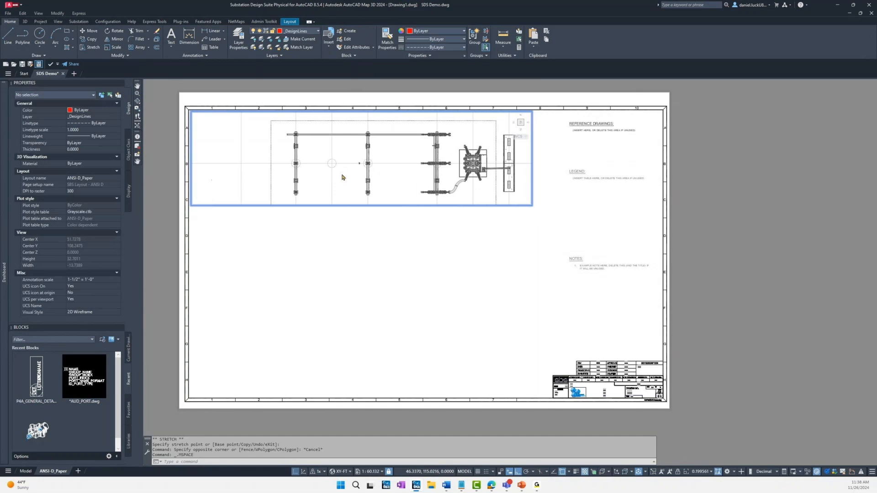
{"action": "scroll", "coordinate": [352, 172], "scroll_direction": "up", "scroll_amount": 2}
{"action": "middle_click_drag", "start_coordinate": [352, 172], "coordinate": [307, 180]}
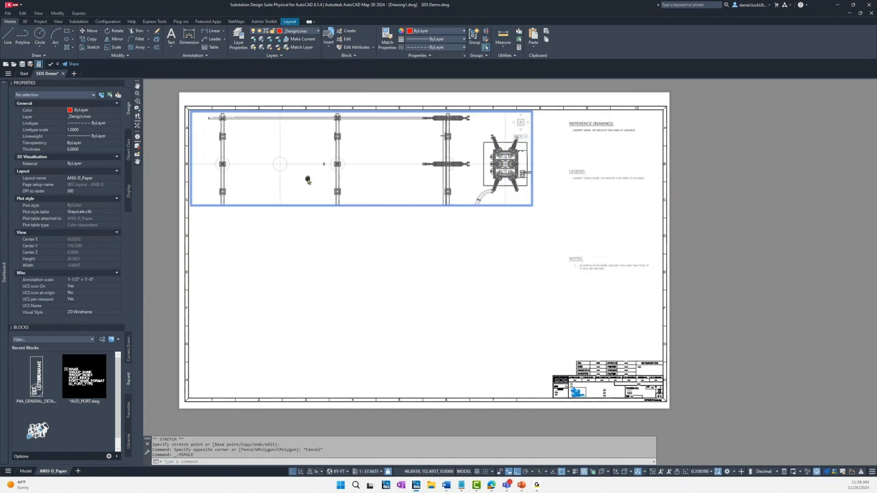
{"action": "key", "text": "Escape"}
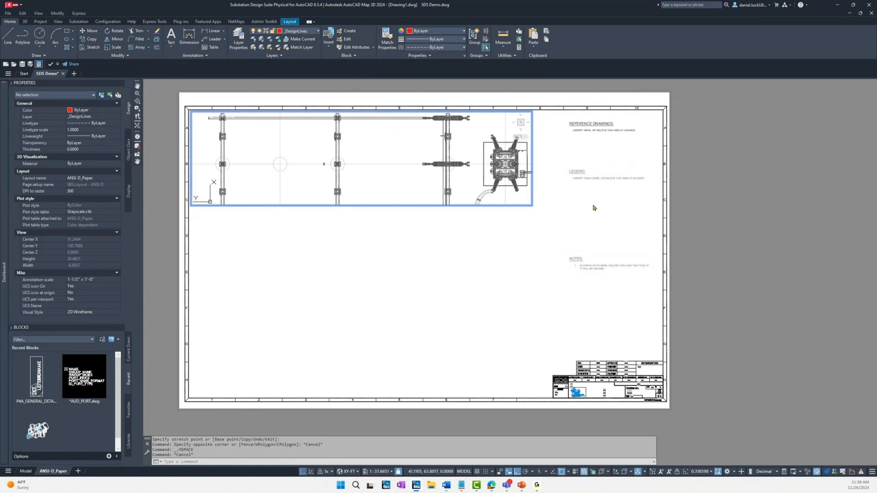
{"action": "double_click", "coordinate": [594, 208]}
Step: Stretch the TOP viewport's lower edge down past the lowest bus supports to a height of about 7.7
{"action": "left_click", "coordinate": [532, 201]}
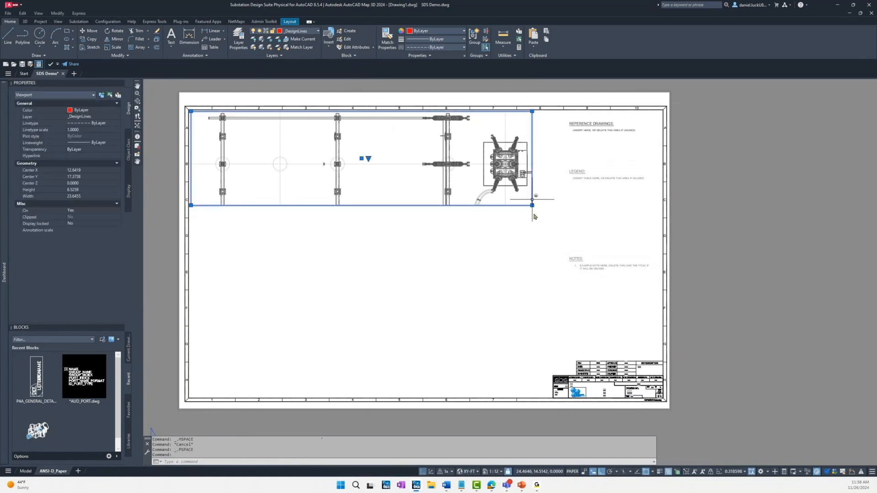
{"action": "left_click", "coordinate": [532, 205]}
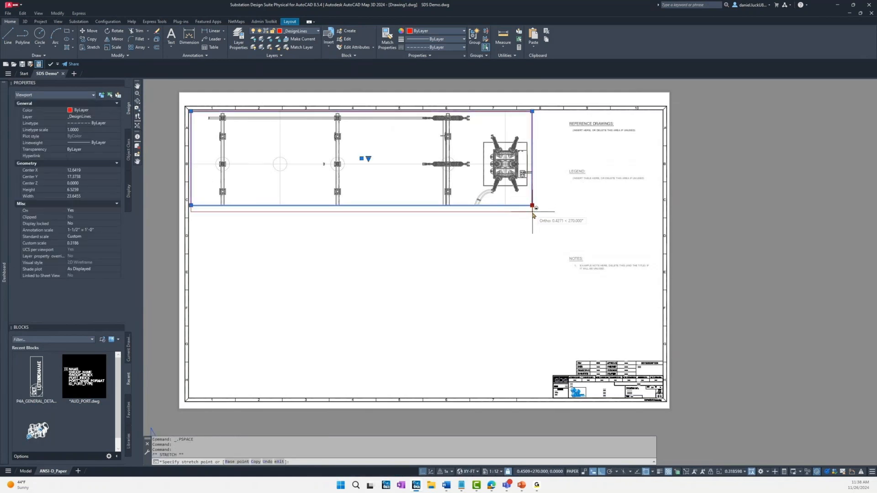
{"action": "left_click", "coordinate": [533, 221]}
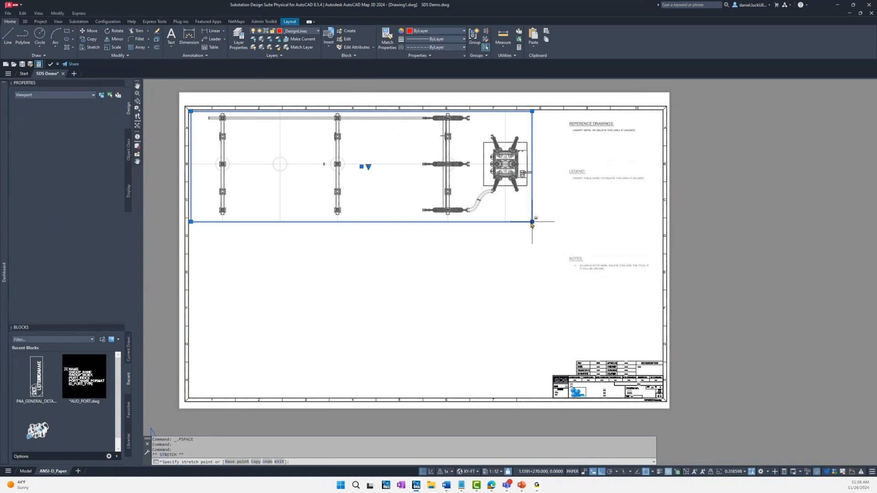
{"action": "left_click", "coordinate": [594, 224]}
{"action": "key", "text": "Escape"}
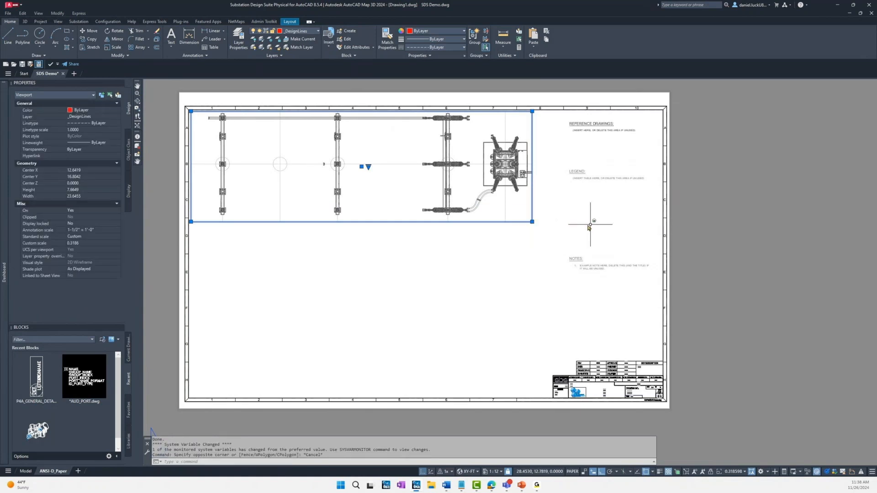
Step: Lock the TOP viewport's display and clear the selection
{"action": "left_click", "coordinate": [712, 472]}
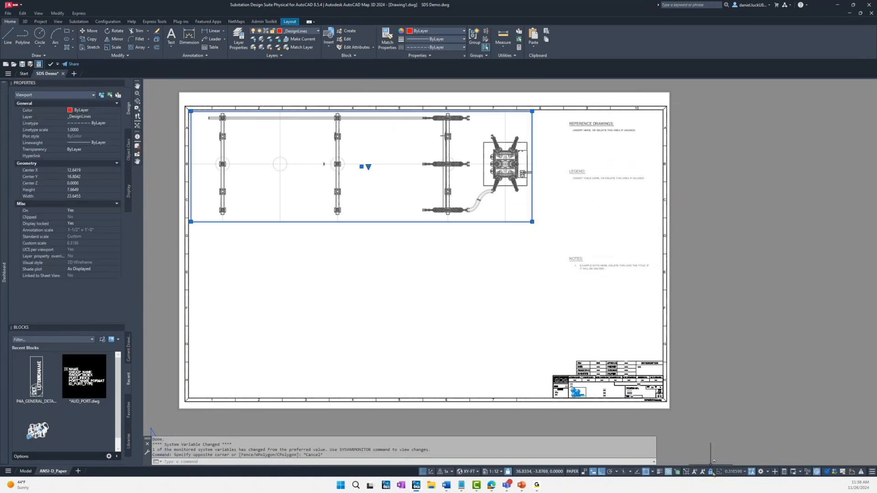
{"action": "left_click", "coordinate": [589, 205]}
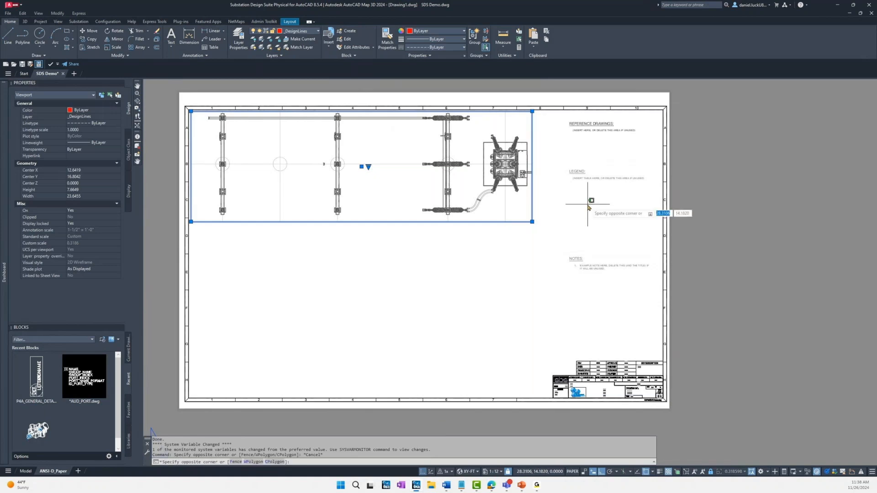
{"action": "left_click", "coordinate": [590, 206]}
{"action": "left_click", "coordinate": [601, 217]}
{"action": "left_click", "coordinate": [608, 225]}
{"action": "key", "text": "Escape"}
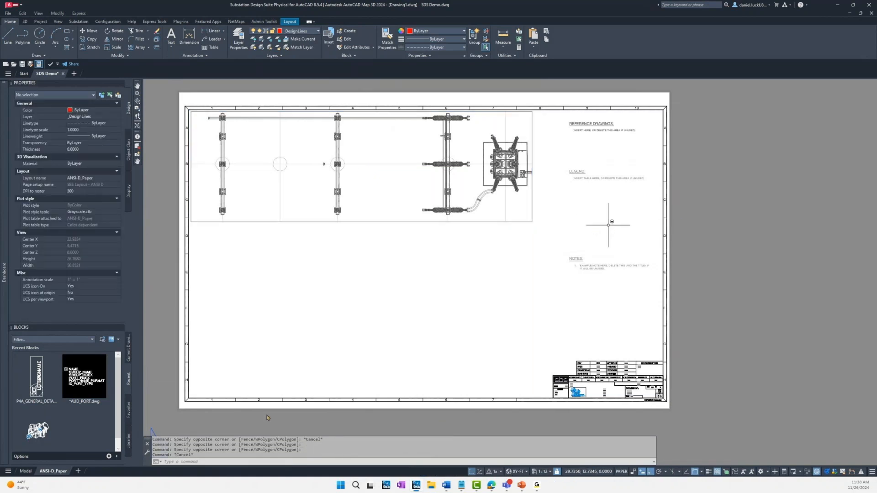
Step: Create a viewport from the WEST view with AUDVIEWPORTCREATE and place it in the lower left part of the sheet
{"action": "type", "text": "aud"}
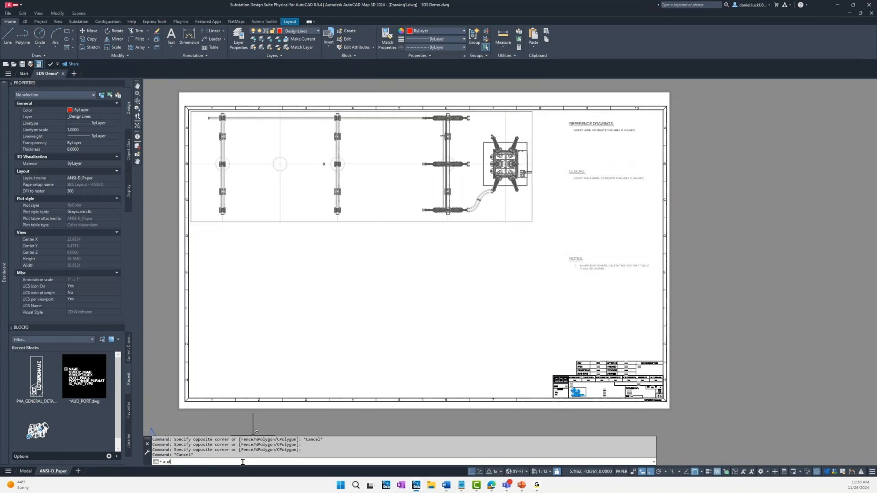
{"action": "type", "text": "vi"}
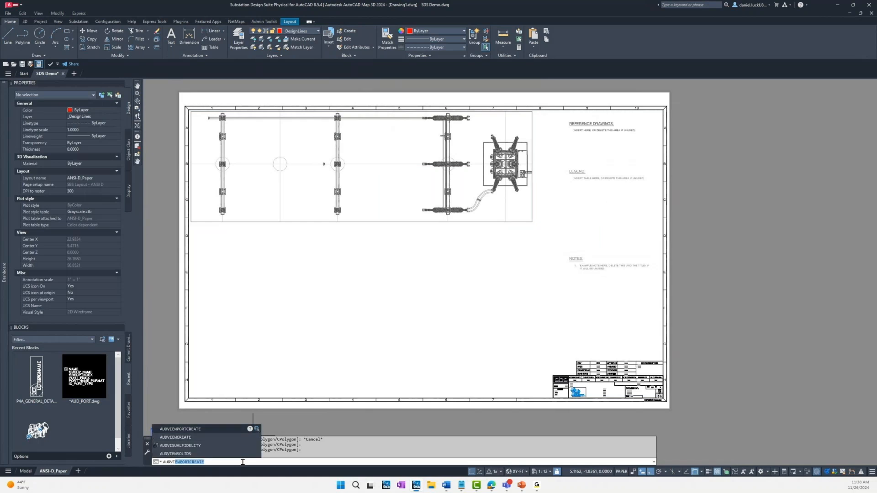
{"action": "key", "text": "Return"}
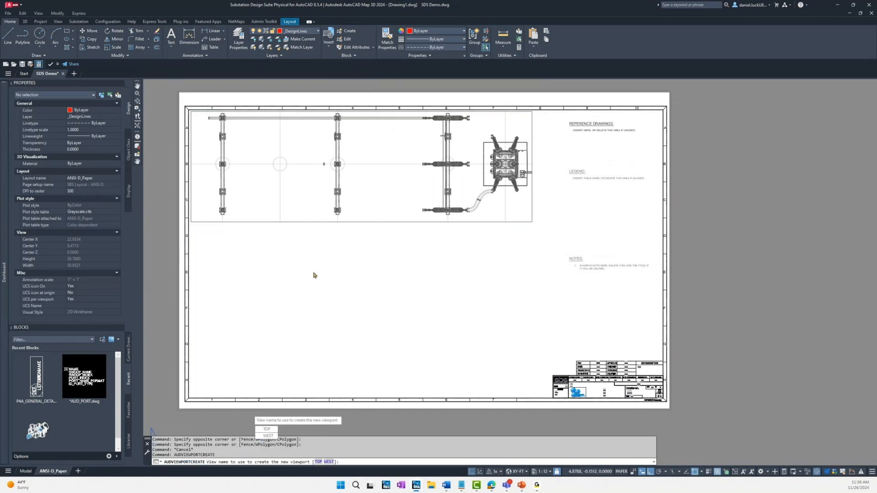
{"action": "left_click", "coordinate": [329, 461]}
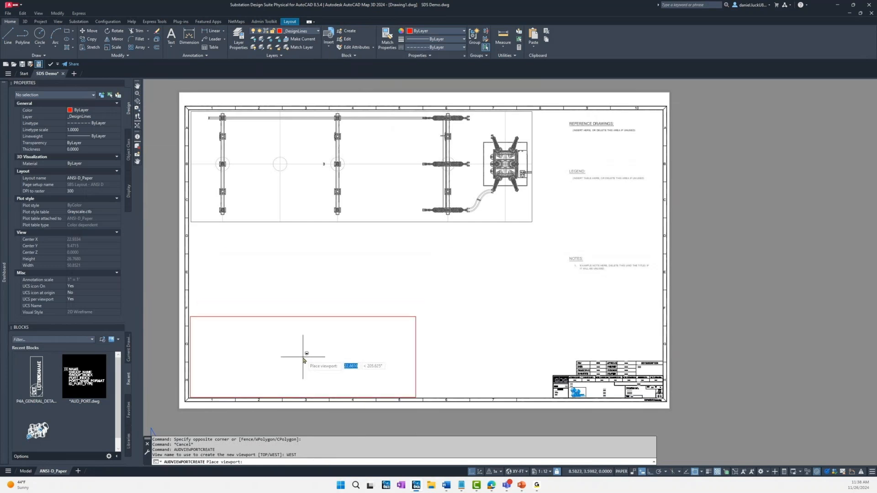
{"action": "left_click", "coordinate": [303, 357]}
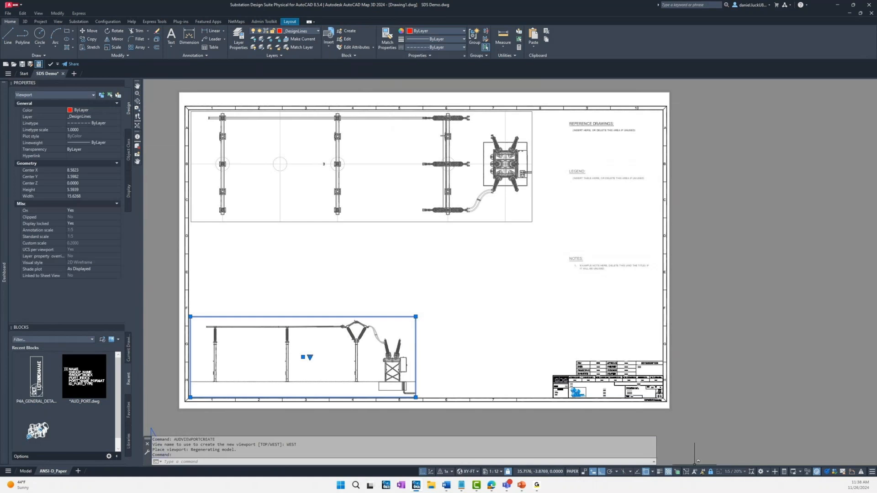
Step: Stretch the WEST viewport to about 23.7 wide, in line with the TOP viewport, and raise its upper edge to just below that viewport
{"action": "left_click", "coordinate": [416, 317]}
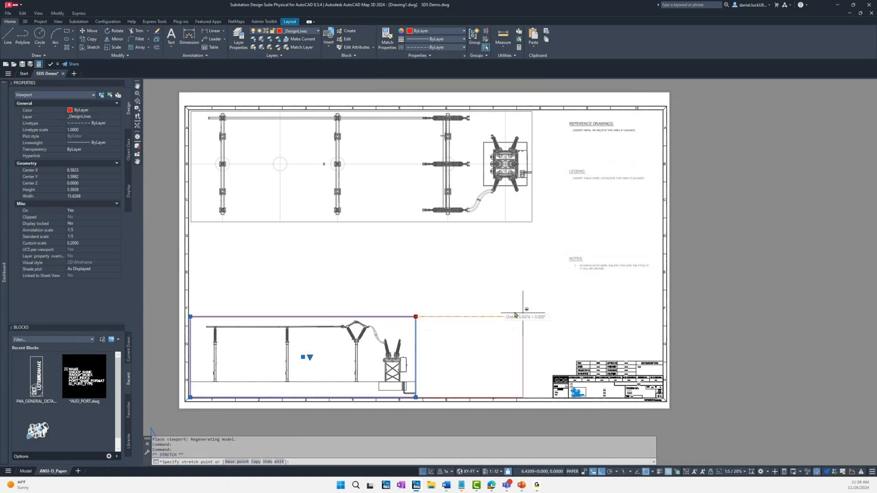
{"action": "left_click", "coordinate": [532, 244]}
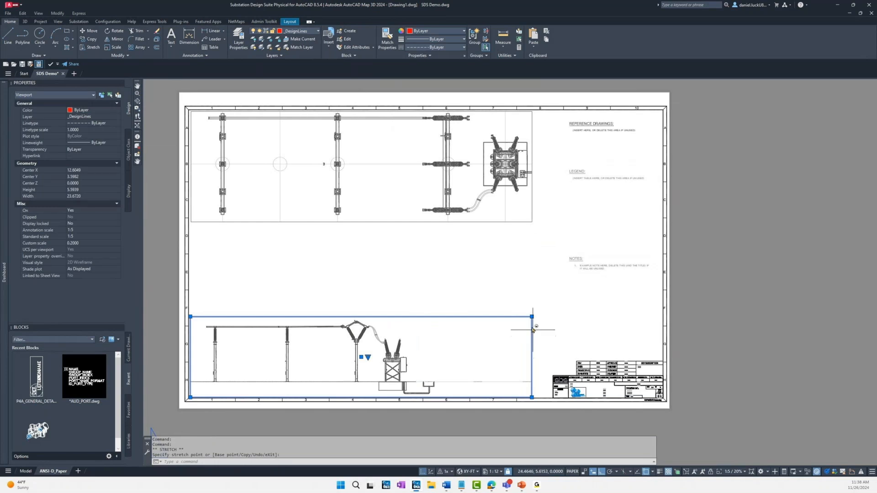
{"action": "left_click", "coordinate": [532, 316]}
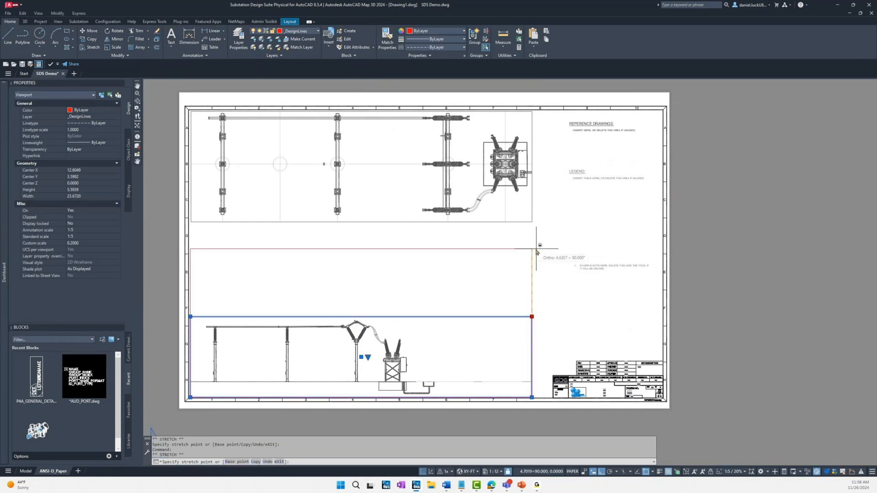
{"action": "left_click", "coordinate": [533, 225]}
Step: Enlarge and recentre the section inside the WEST viewport so its supports and breaker line up roughly with the plan above
{"action": "double_click", "coordinate": [435, 293]}
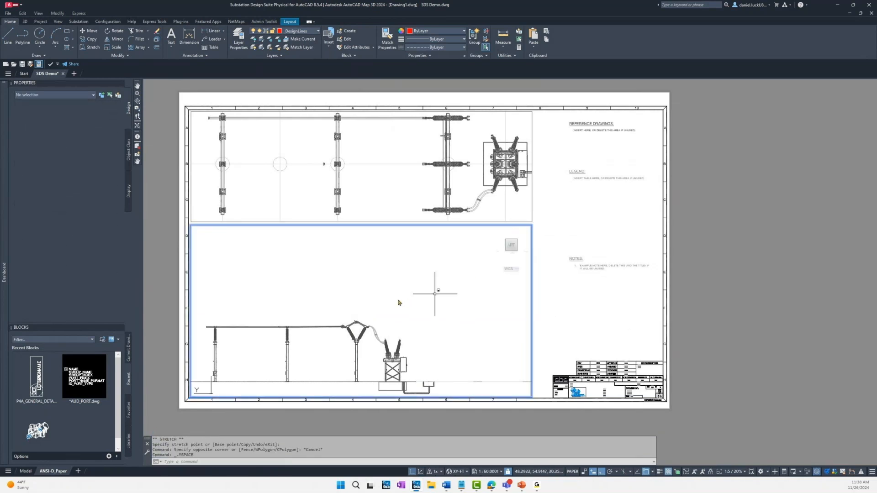
{"action": "scroll", "coordinate": [398, 300], "scroll_direction": "up", "scroll_amount": 2}
{"action": "middle_click_drag", "start_coordinate": [398, 300], "coordinate": [413, 310]}
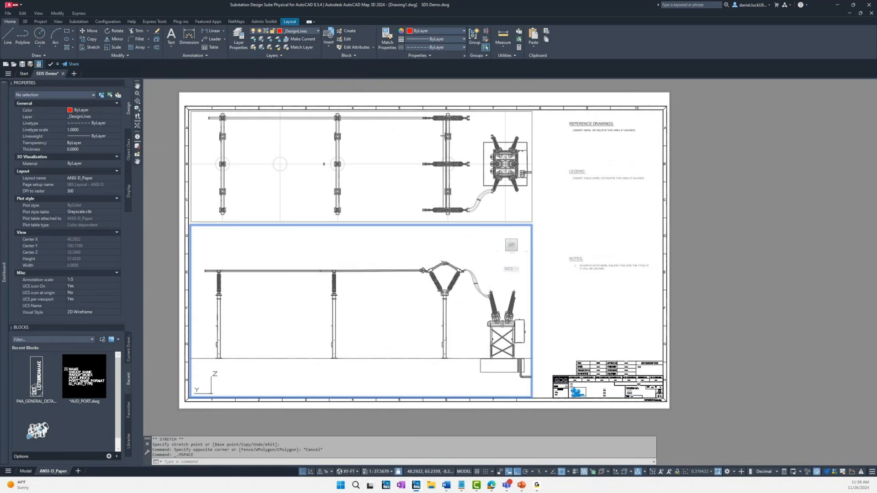
Step: Add a vertical centerline between the two end edges of the base plate under the V-shaped switch's support column in the WEST viewport
{"action": "double_click", "coordinate": [620, 330]}
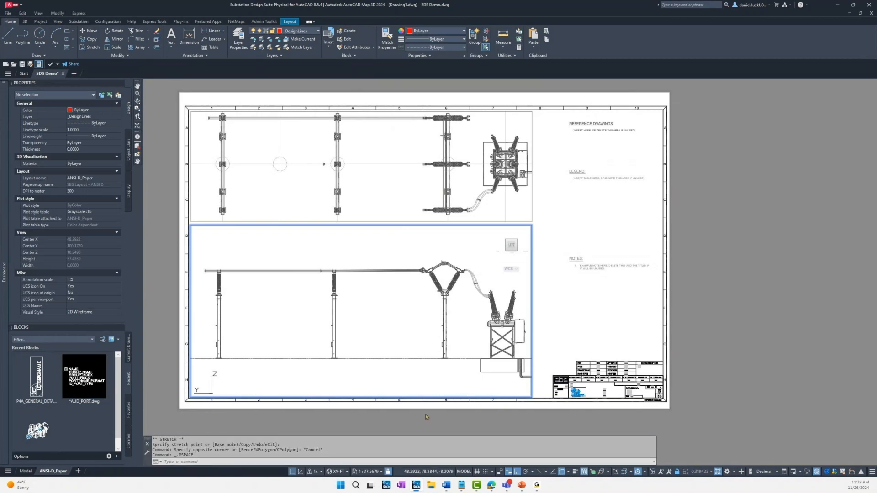
{"action": "scroll", "coordinate": [403, 356], "scroll_direction": "up", "scroll_amount": 2}
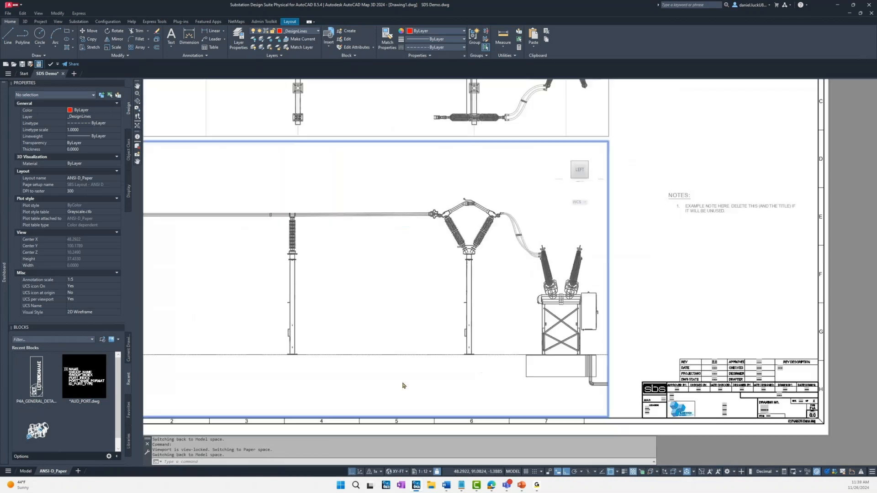
{"action": "scroll", "coordinate": [402, 385], "scroll_direction": "up", "scroll_amount": 2}
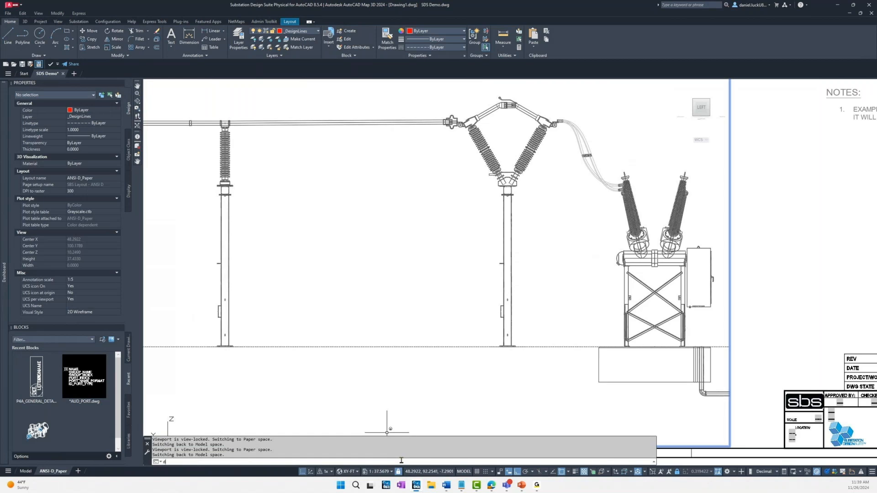
{"action": "type", "text": "c"}
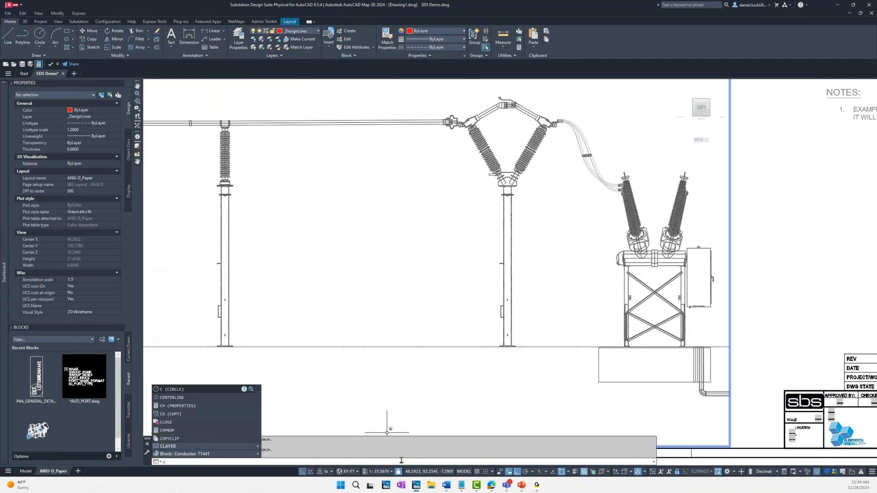
{"action": "type", "text": "e"}
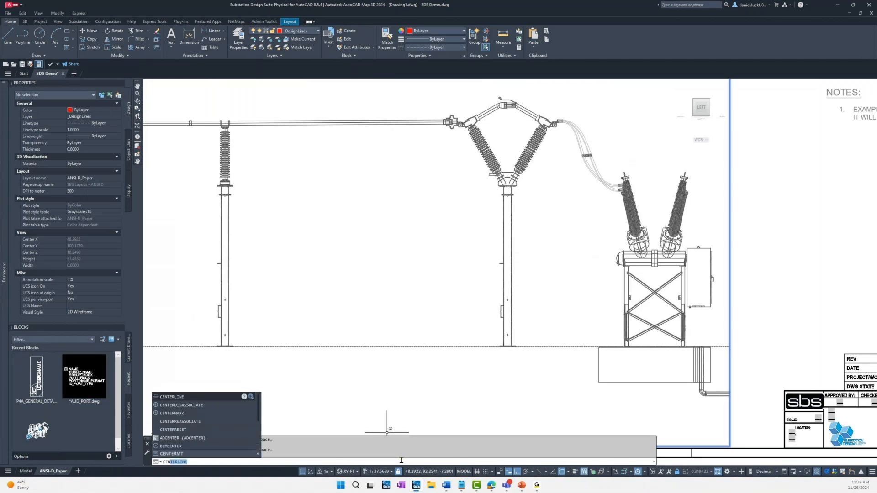
{"action": "key", "text": "Return"}
{"action": "scroll", "coordinate": [525, 349], "scroll_direction": "up", "scroll_amount": 8}
{"action": "left_click", "coordinate": [531, 335]}
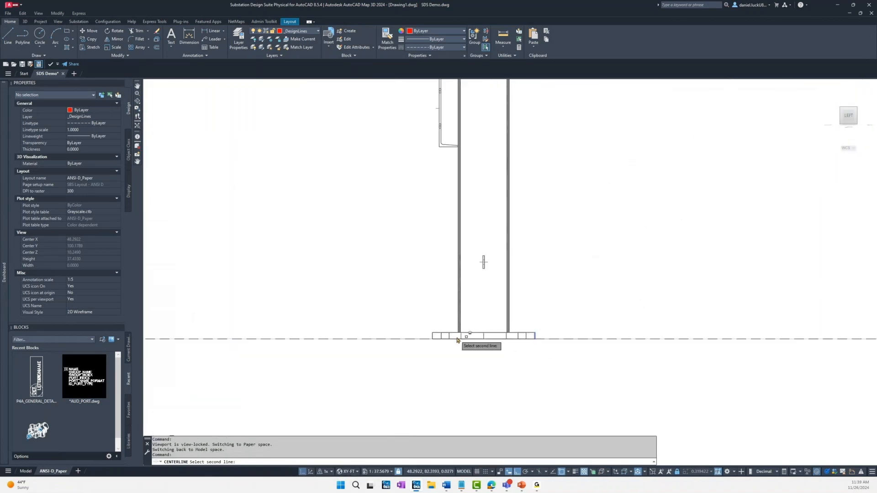
{"action": "left_click", "coordinate": [431, 337]}
{"action": "key", "text": "Escape"}
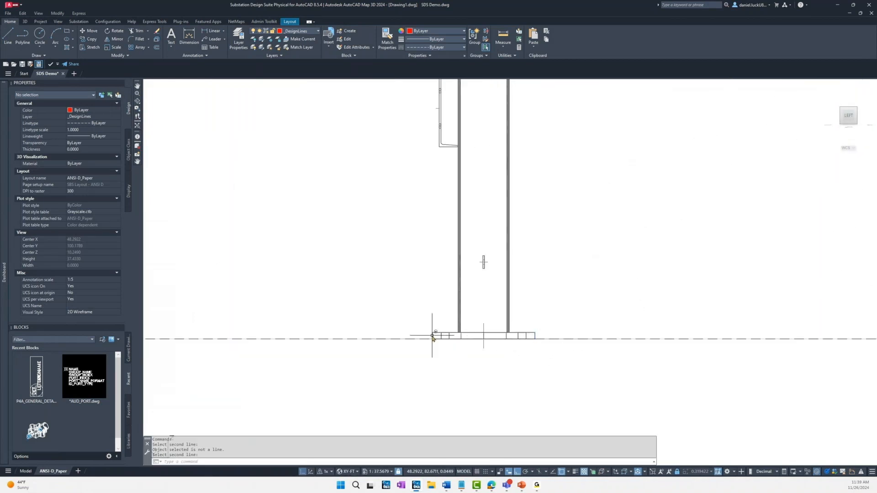
Step: Add a matching centerline to the base plate of the neighbouring bus support column, using that plate's two end edges
{"action": "scroll", "coordinate": [405, 334], "scroll_direction": "down", "scroll_amount": 4}
{"action": "scroll", "coordinate": [370, 323], "scroll_direction": "down", "scroll_amount": 2}
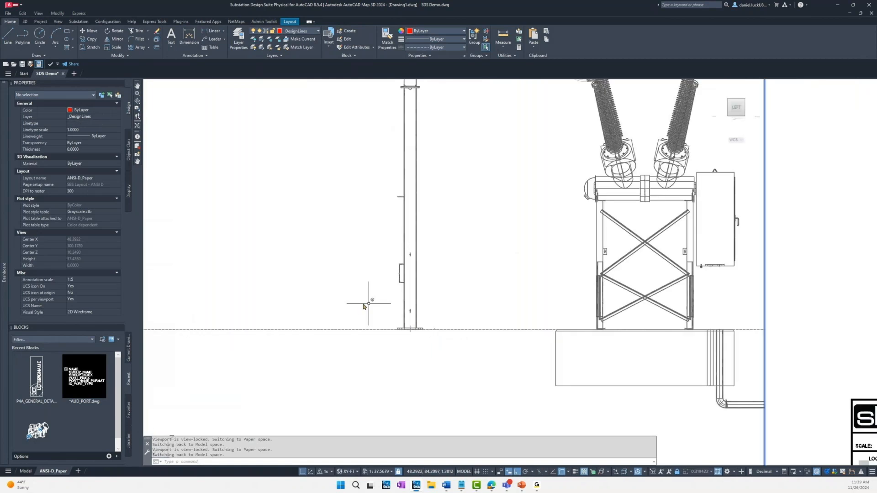
{"action": "middle_click_drag", "start_coordinate": [323, 301], "coordinate": [631, 320]}
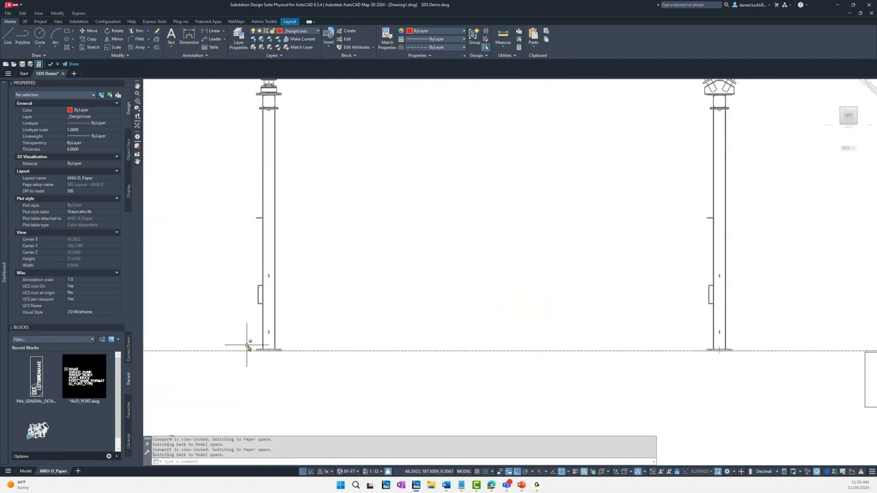
{"action": "scroll", "coordinate": [251, 343], "scroll_direction": "up", "scroll_amount": 4}
{"action": "key", "text": "Return"}
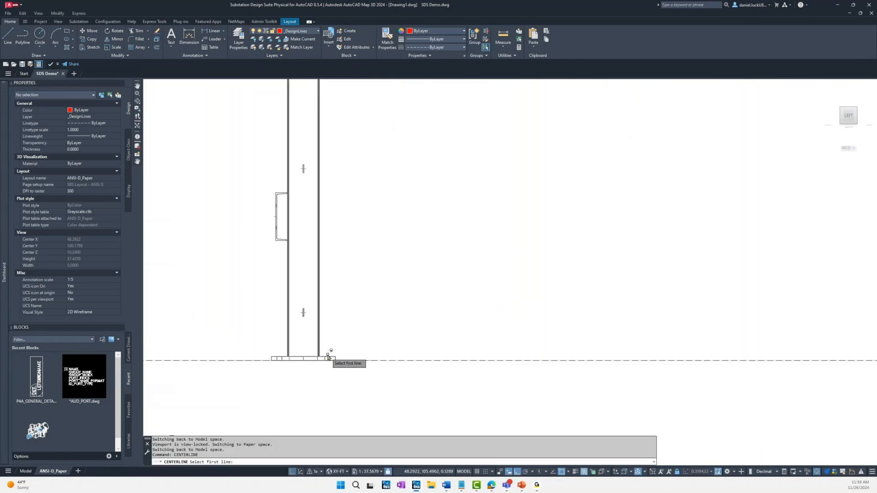
{"action": "left_click", "coordinate": [336, 358]}
{"action": "left_click", "coordinate": [272, 362]}
{"action": "scroll", "coordinate": [277, 358], "scroll_direction": "down", "scroll_amount": 4}
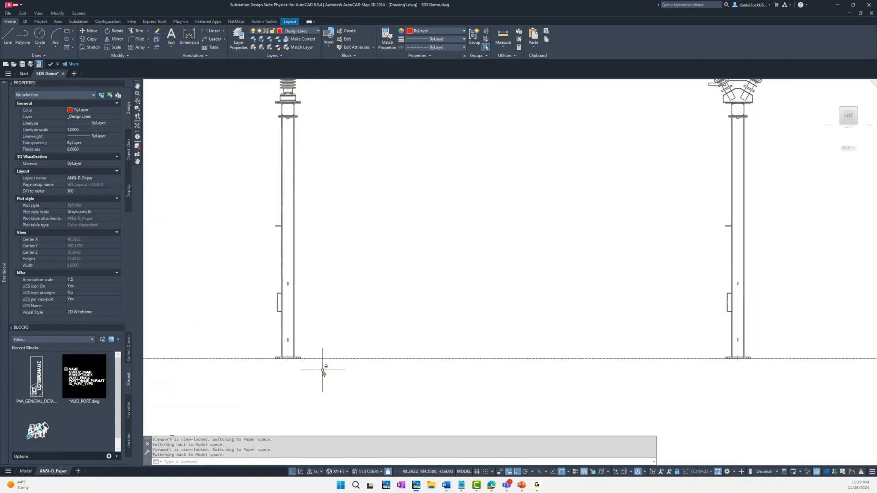
Step: Try to dimension the spacing between the two column base centerlines with DIM
{"action": "key", "text": "Return"}
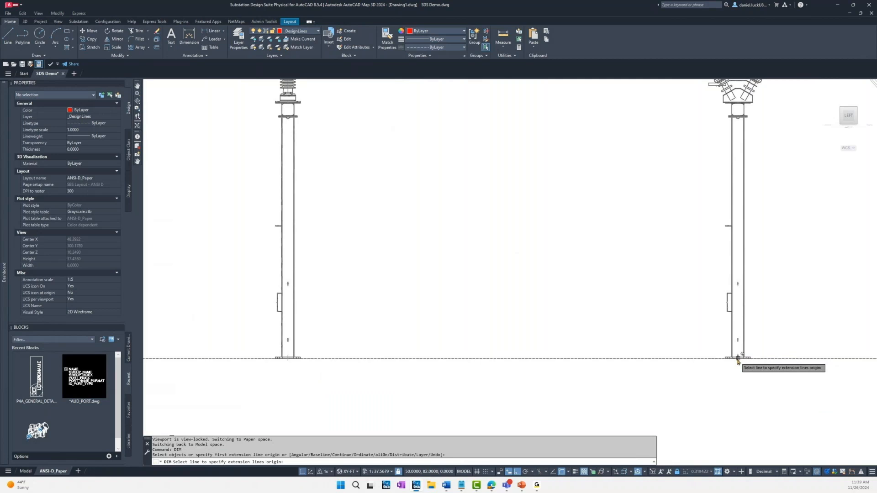
{"action": "scroll", "coordinate": [738, 362], "scroll_direction": "up", "scroll_amount": 9}
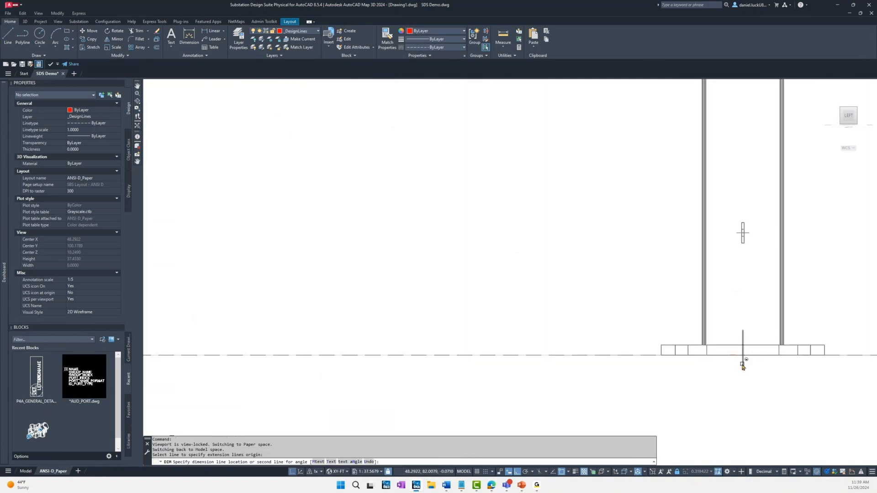
{"action": "left_click", "coordinate": [738, 359]}
{"action": "scroll", "coordinate": [746, 364], "scroll_direction": "down", "scroll_amount": 4}
{"action": "scroll", "coordinate": [710, 380], "scroll_direction": "down", "scroll_amount": 5}
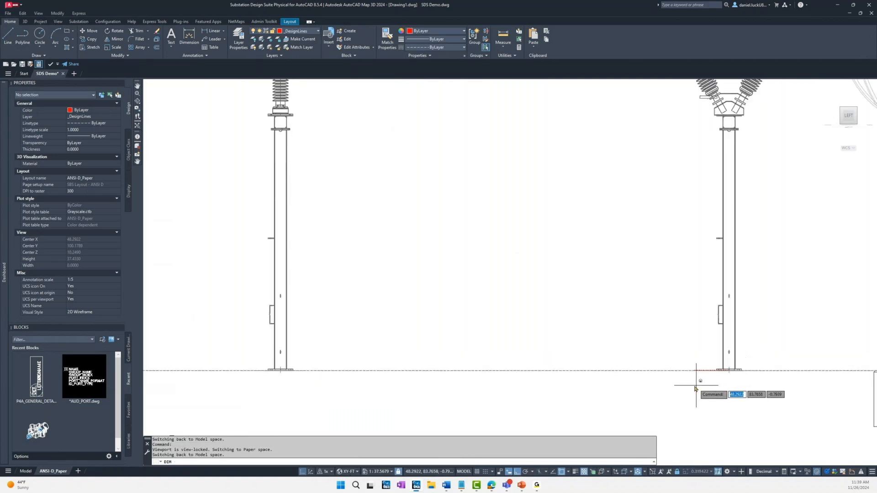
{"action": "left_click", "coordinate": [280, 373]}
{"action": "key", "text": "Escape"}
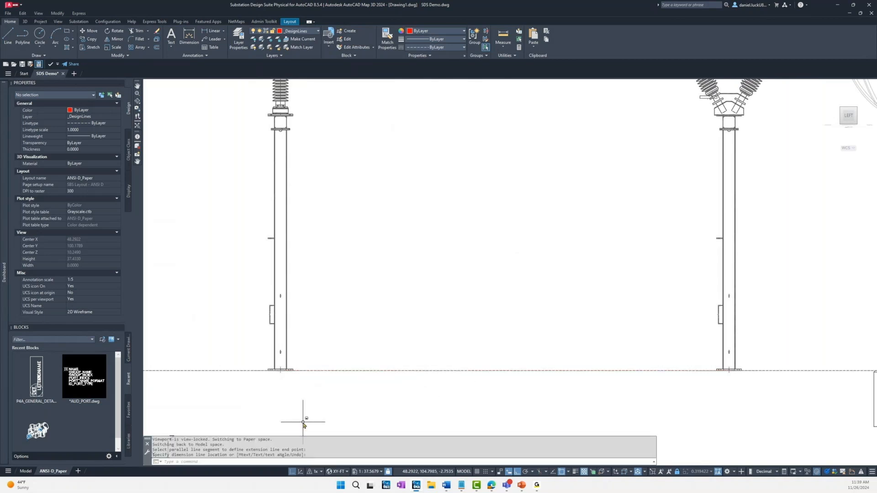
{"action": "key", "text": "Escape"}
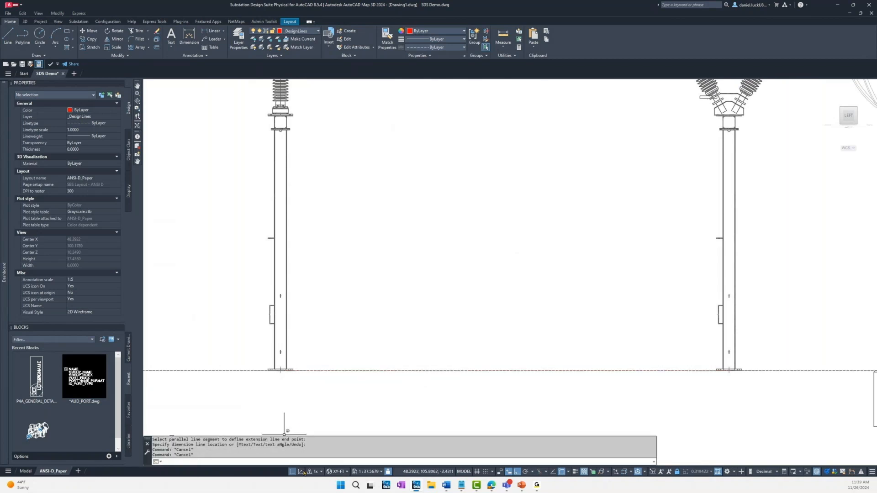
{"action": "type", "text": "dim"}
{"action": "key", "text": "Return"}
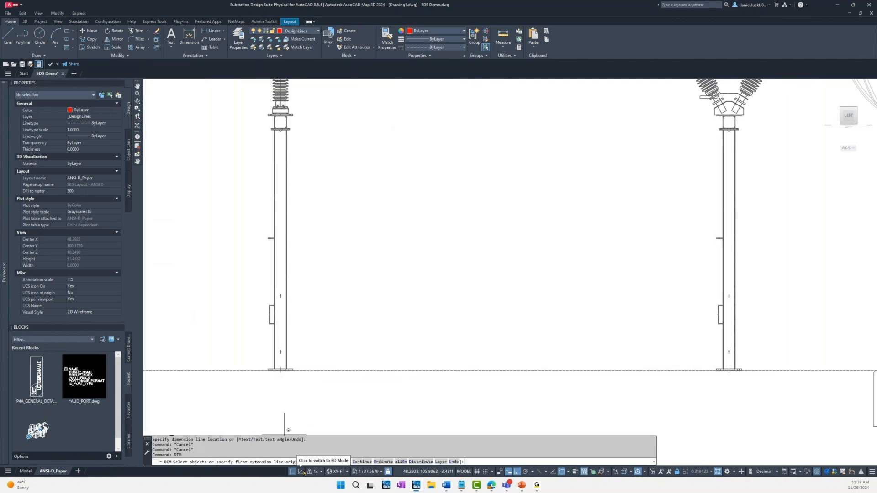
{"action": "left_click", "coordinate": [713, 371]}
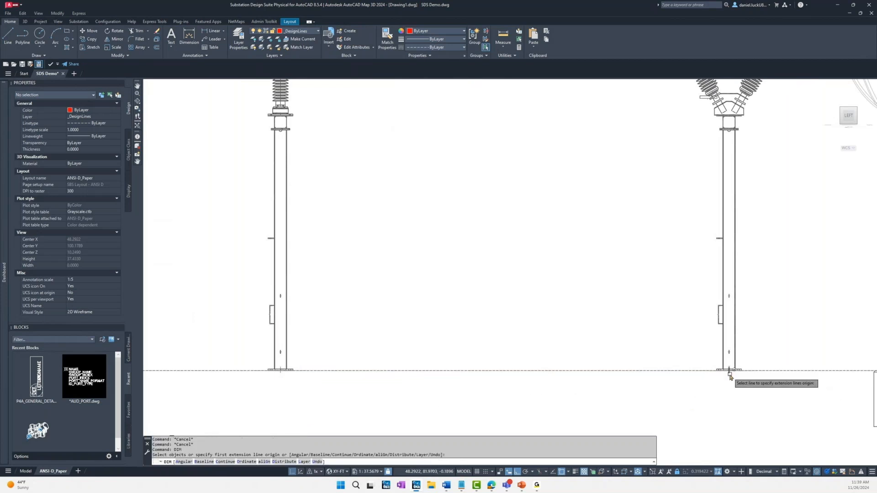
{"action": "left_click", "coordinate": [279, 369]}
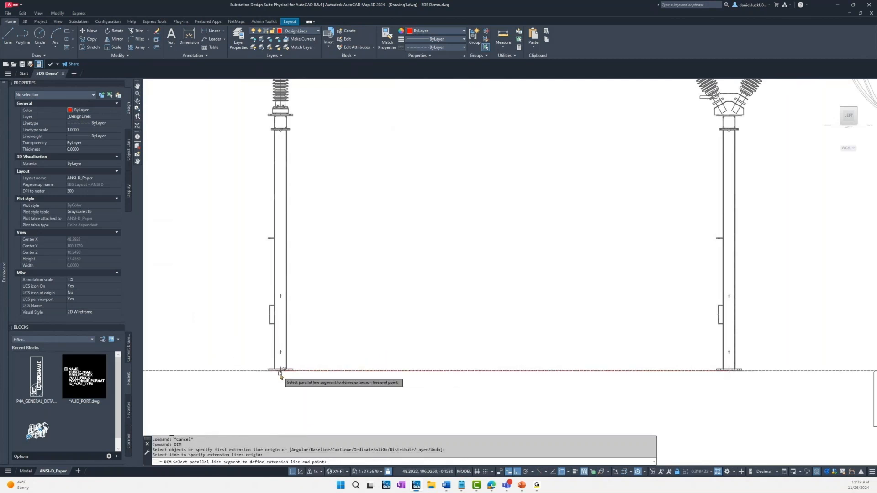
Step: Insert an Item # Bubble callout for the flexible conductor between the switch and the breaker, placing it just beside the conductor's upper end
{"action": "scroll", "coordinate": [298, 380], "scroll_direction": "down", "scroll_amount": 4}
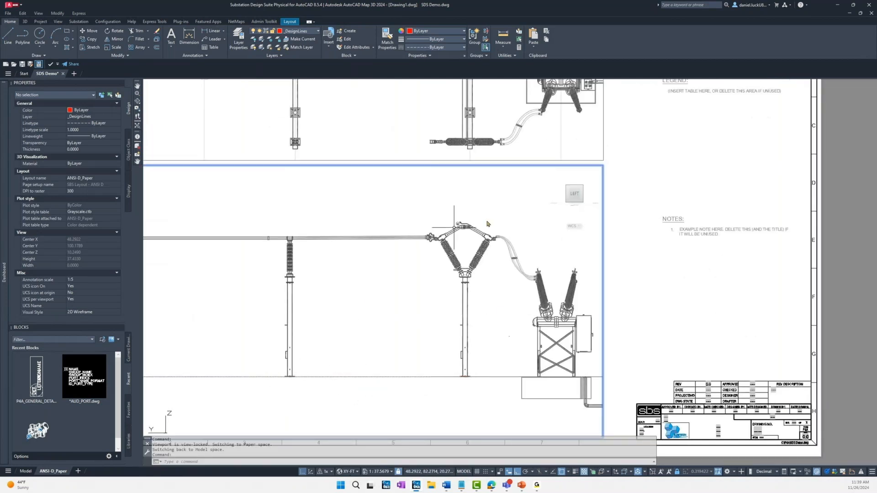
{"action": "left_click", "coordinate": [78, 21]}
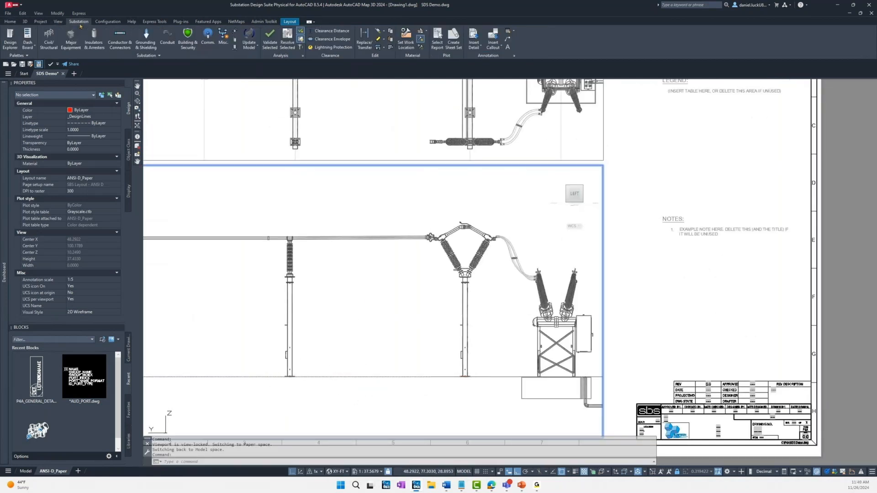
{"action": "left_click", "coordinate": [490, 39]}
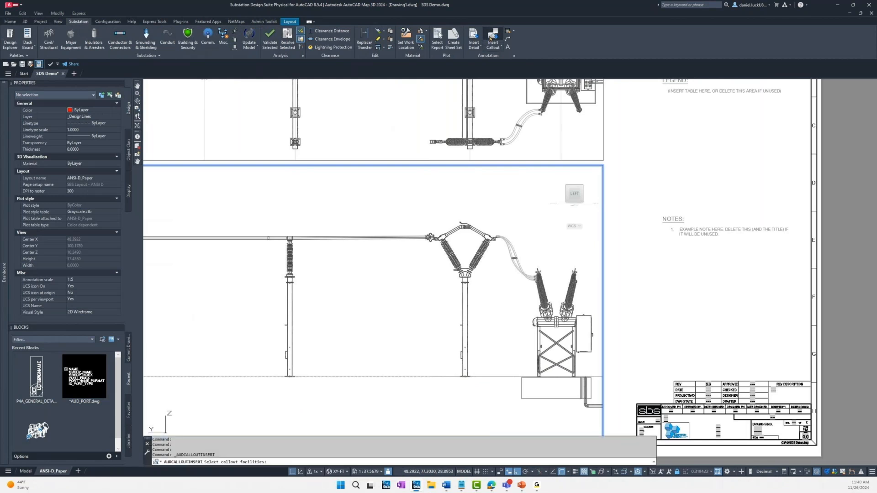
{"action": "left_click", "coordinate": [512, 248]}
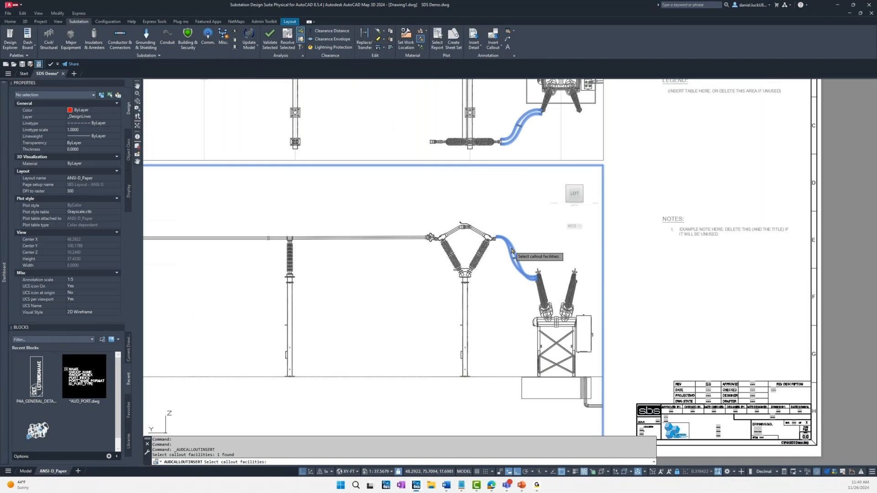
{"action": "key", "text": "Return"}
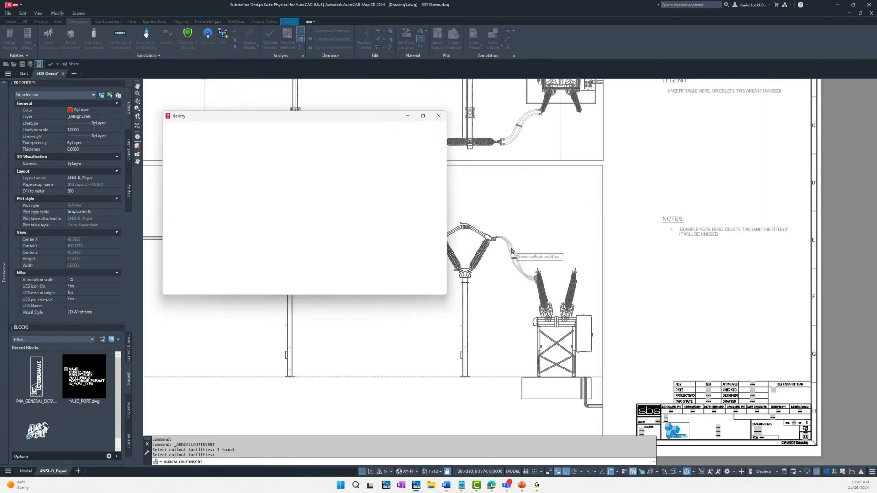
{"action": "left_click", "coordinate": [196, 194]}
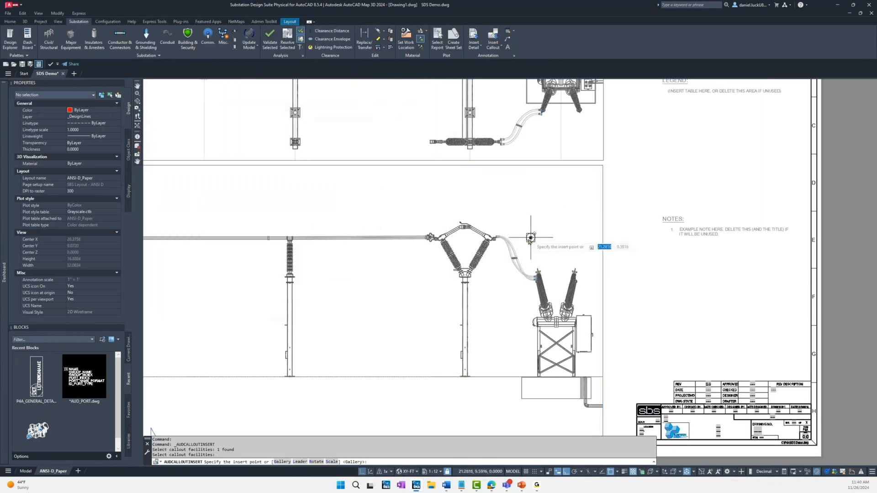
{"action": "left_click", "coordinate": [526, 239]}
Step: Insert an Item # Bubble callout for the rigid horizontal bus and place it just above the bus, short of the switch
{"action": "left_click", "coordinate": [494, 40]}
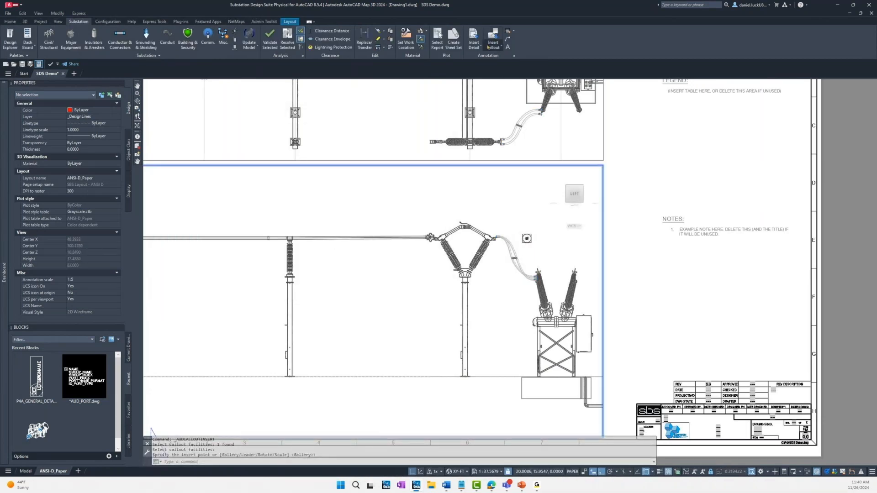
{"action": "left_click", "coordinate": [380, 238]}
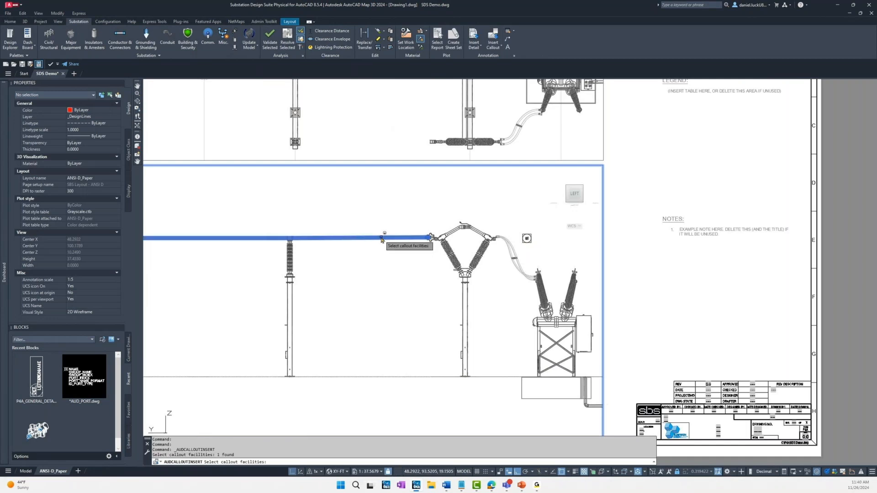
{"action": "key", "text": "Return"}
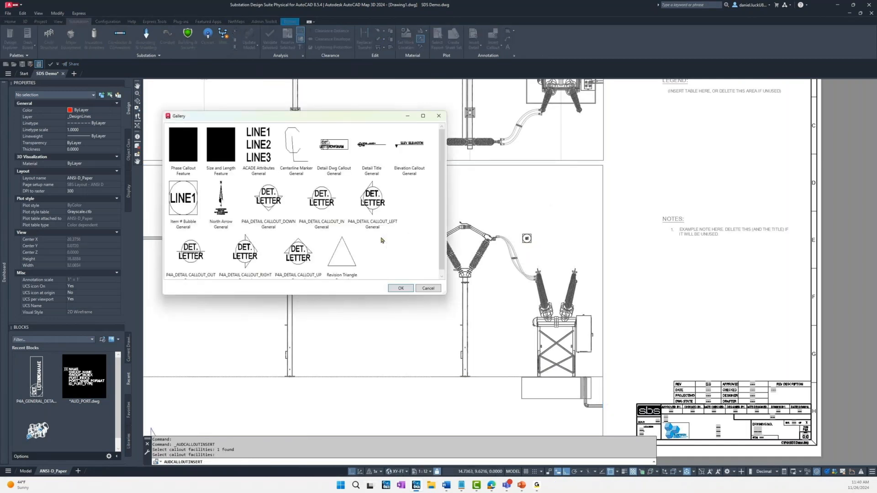
{"action": "double_click", "coordinate": [348, 224]}
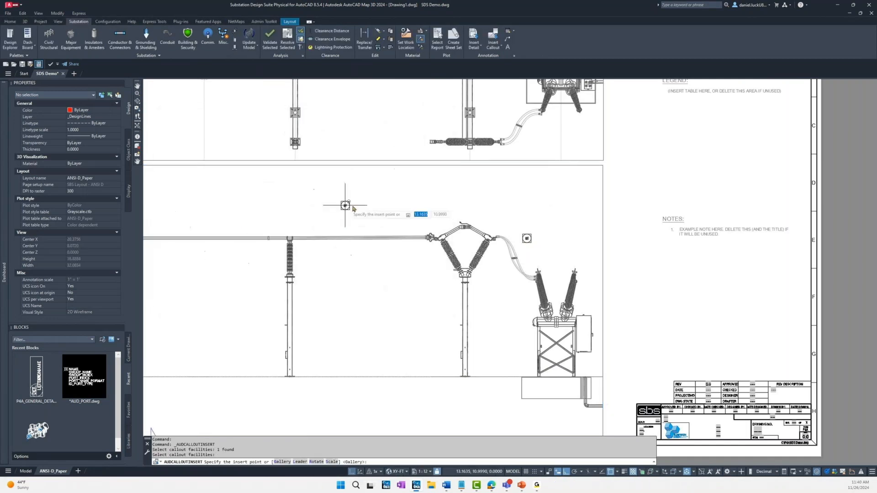
{"action": "left_click", "coordinate": [376, 223]}
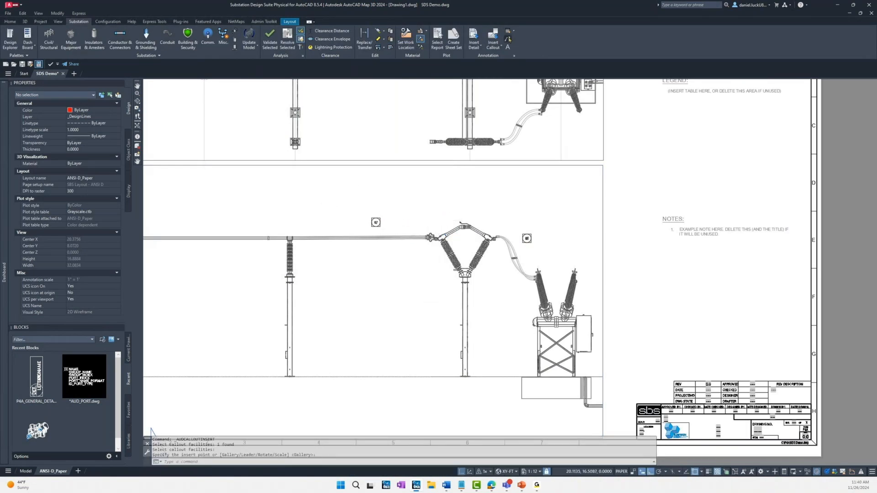
Step: Draw a multileader from the left quadrant of item bubble 65 to the flexible conductor
{"action": "left_click", "coordinate": [527, 238]}
{"action": "scroll", "coordinate": [520, 244], "scroll_direction": "up", "scroll_amount": 4}
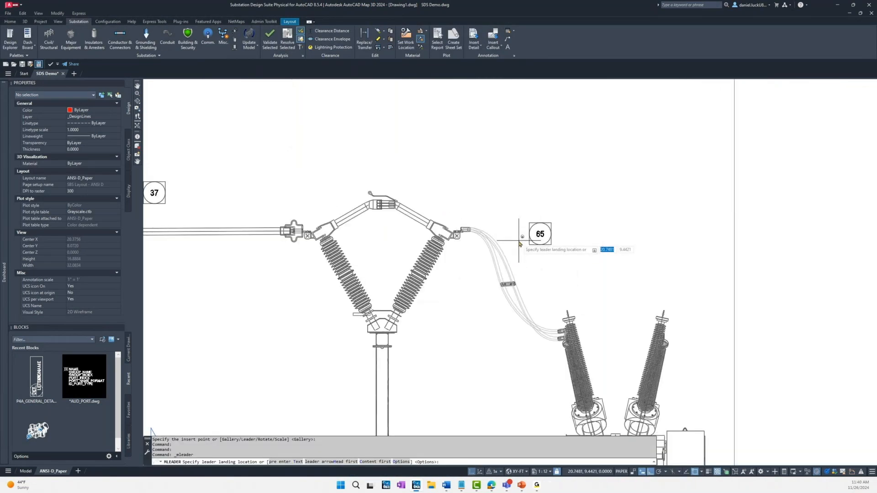
{"action": "scroll", "coordinate": [519, 244], "scroll_direction": "up", "scroll_amount": 2}
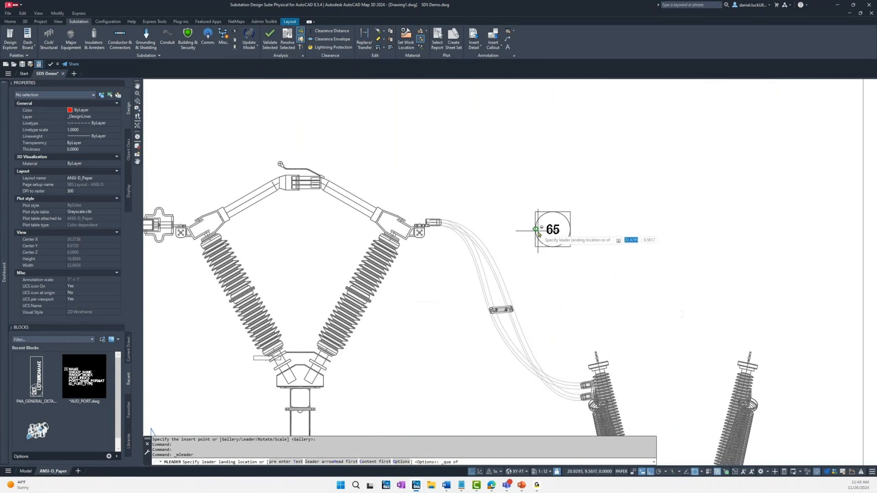
{"action": "left_click", "coordinate": [537, 233]}
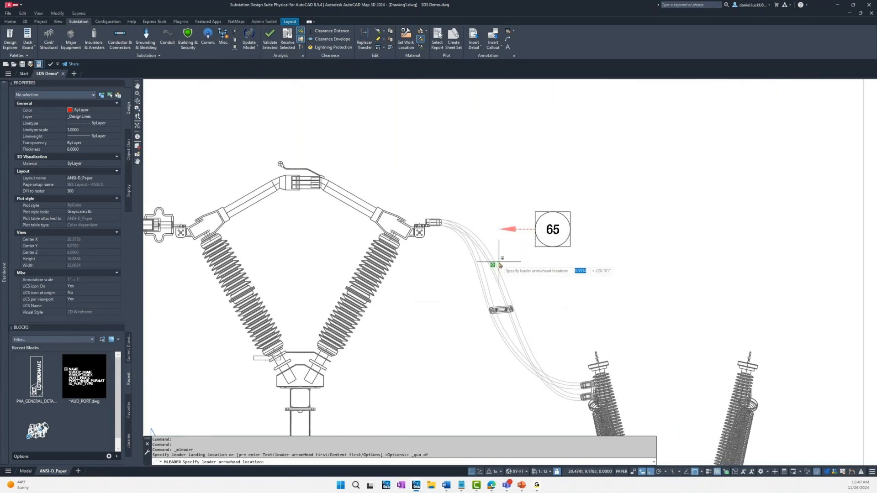
{"action": "left_click", "coordinate": [494, 264]}
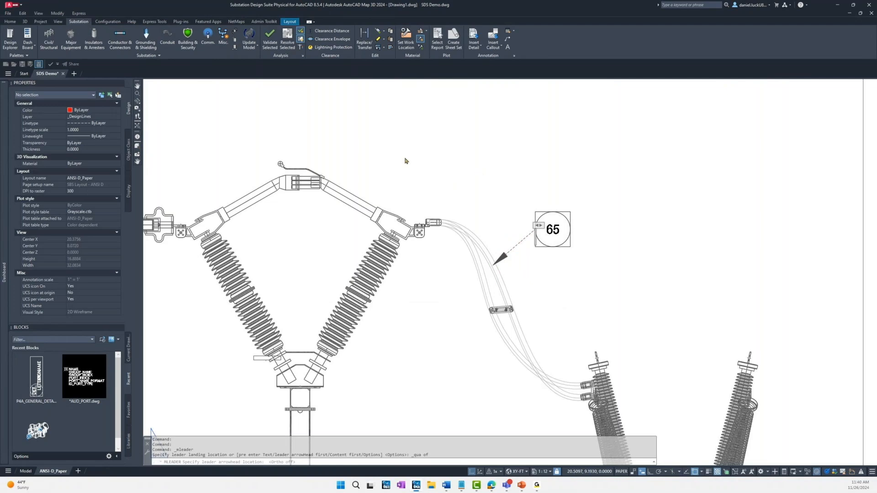
{"action": "scroll", "coordinate": [405, 161], "scroll_direction": "down", "scroll_amount": 3}
{"action": "key", "text": "Escape"}
Step: Draw a multileader from the lower quadrant of item bubble 37 to the rigid horizontal bus, leaving its text empty
{"action": "middle_click_drag", "start_coordinate": [336, 128], "coordinate": [497, 148]}
{"action": "left_click", "coordinate": [507, 39]}
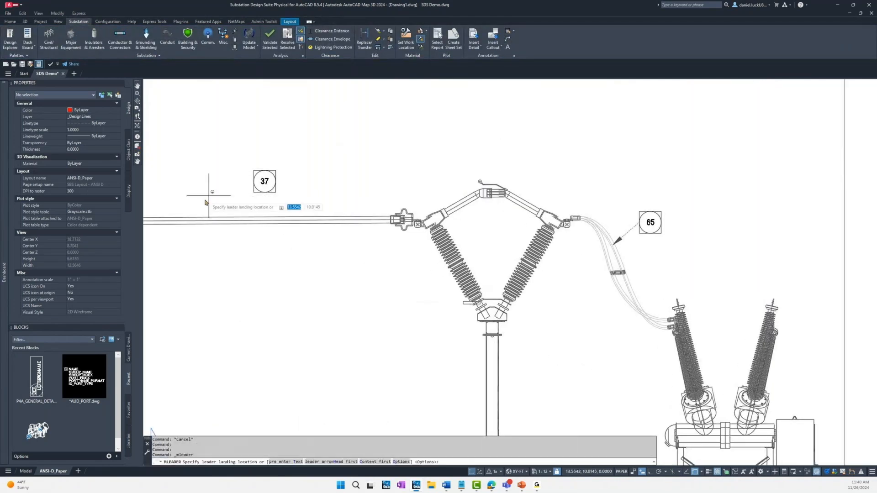
{"action": "right_click", "coordinate": [260, 176], "text": "shift"}
{"action": "left_click", "coordinate": [281, 293]}
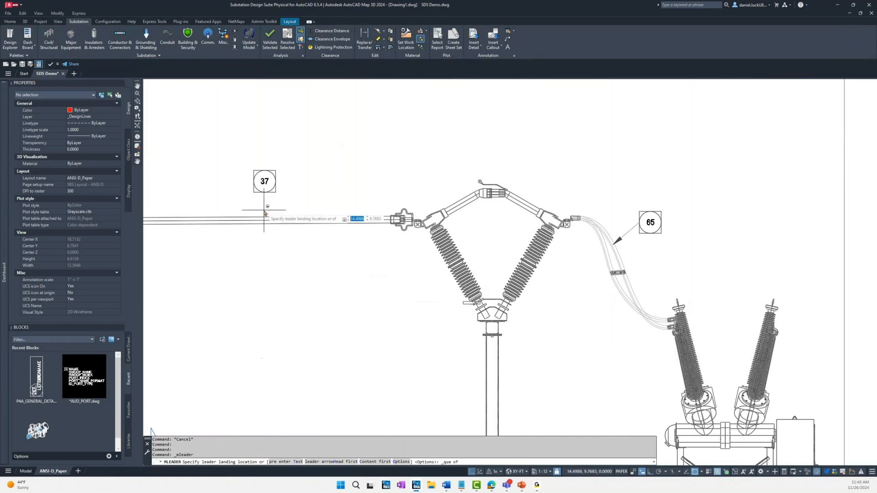
{"action": "left_click", "coordinate": [265, 195]}
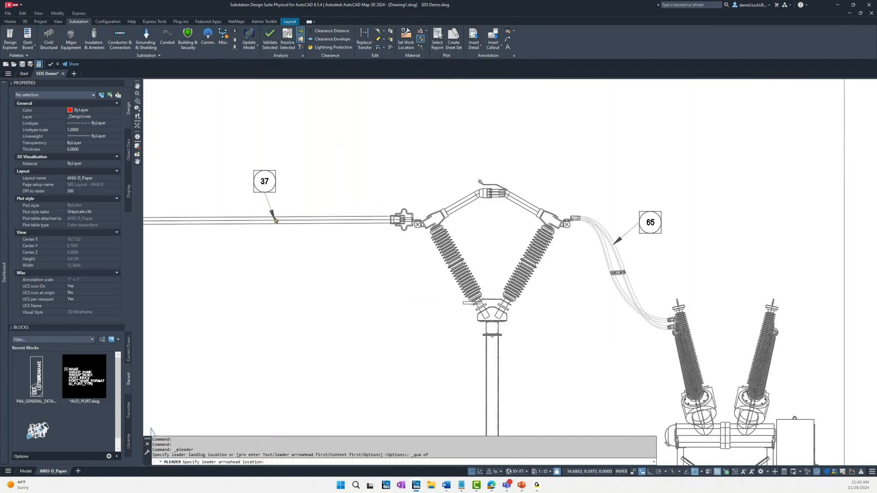
{"action": "left_click", "coordinate": [314, 192]}
{"action": "scroll", "coordinate": [313, 192], "scroll_direction": "down", "scroll_amount": 4}
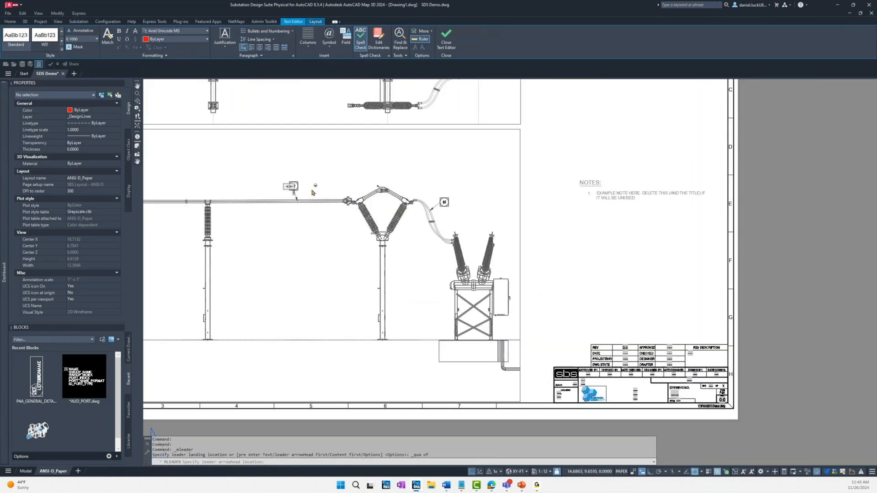
{"action": "left_click", "coordinate": [332, 228]}
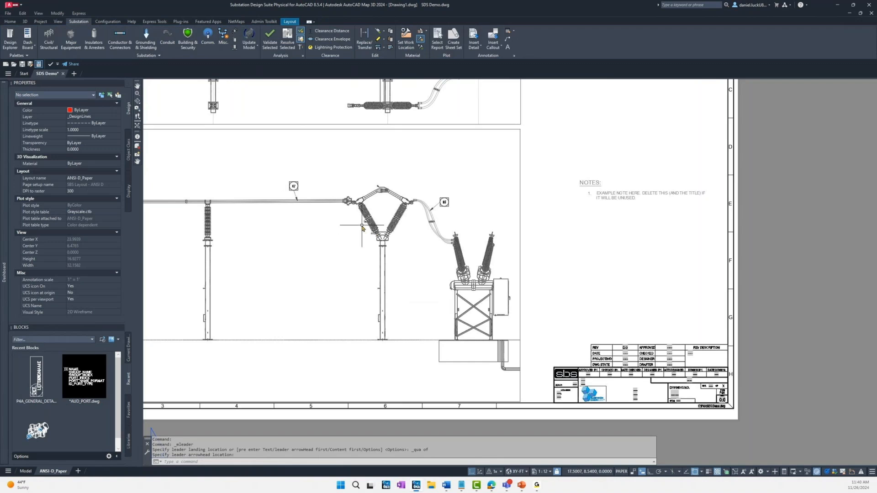
Step: Create a table with the Conductor layout setting and place it on the sheet between the notes and the title block
{"action": "scroll", "coordinate": [362, 227], "scroll_direction": "down", "scroll_amount": 2}
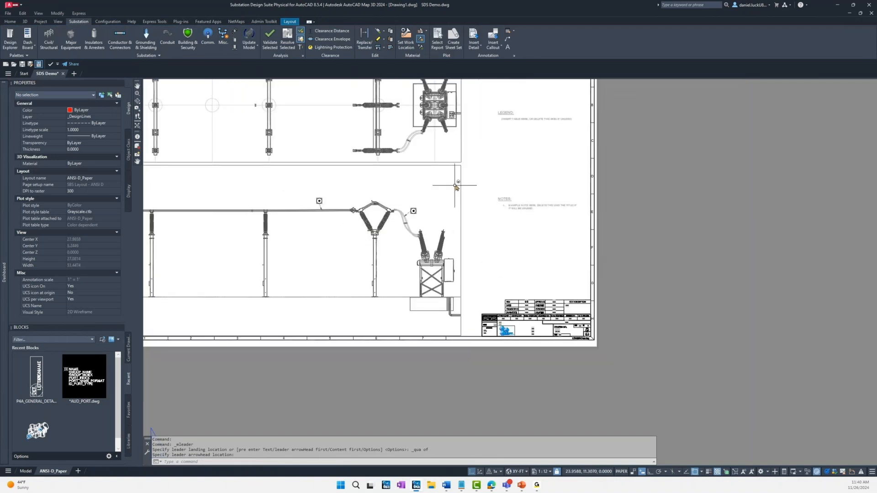
{"action": "middle_click_drag", "start_coordinate": [485, 179], "coordinate": [523, 237]}
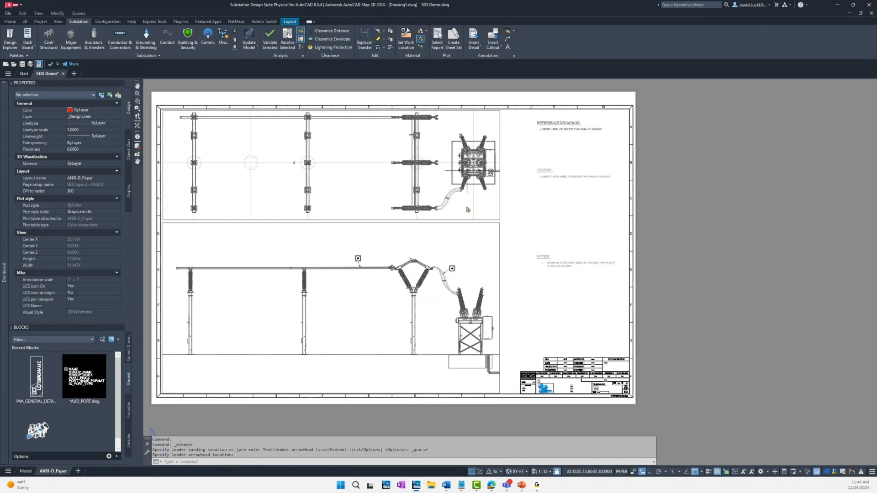
{"action": "left_click", "coordinate": [508, 31]}
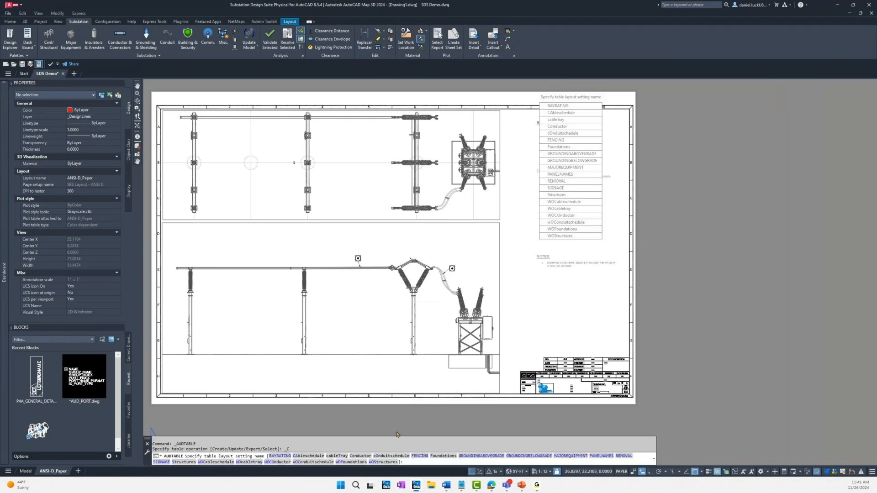
{"action": "left_click", "coordinate": [365, 460]}
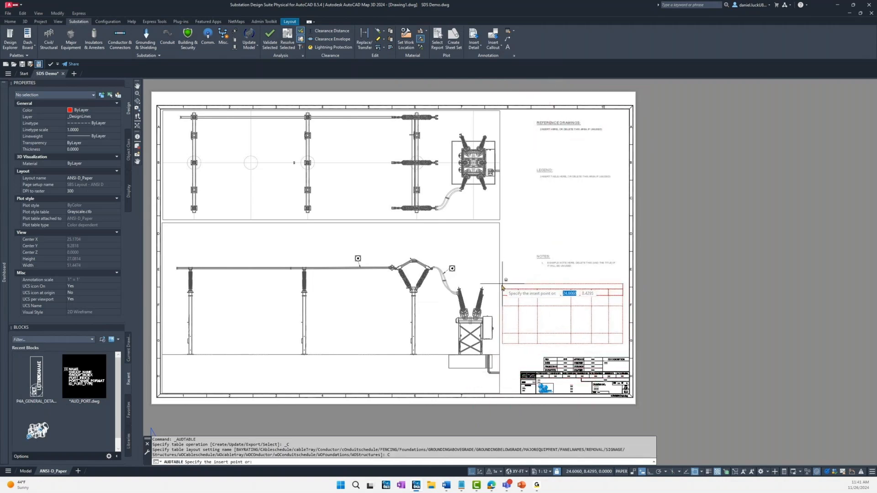
{"action": "left_click", "coordinate": [504, 289]}
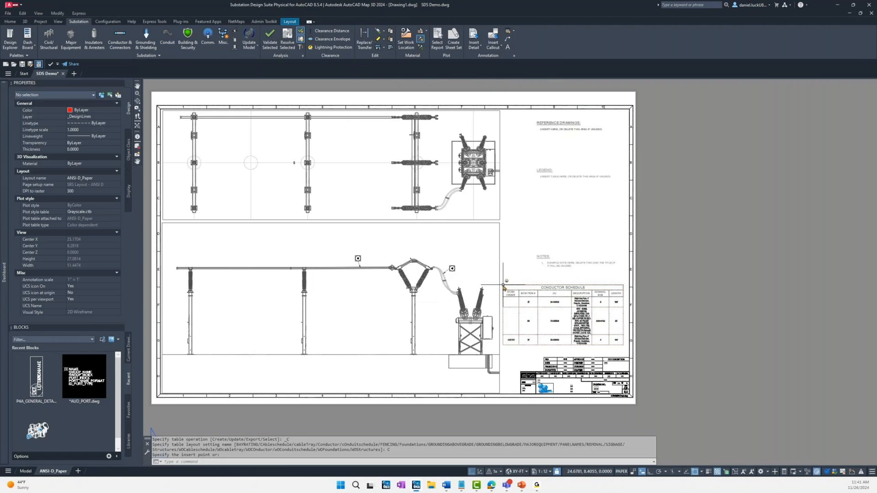
Step: Widen the Description column of the conductor schedule by shifting its border with the CU column toward BOM Item #
{"action": "scroll", "coordinate": [527, 321], "scroll_direction": "up", "scroll_amount": 4}
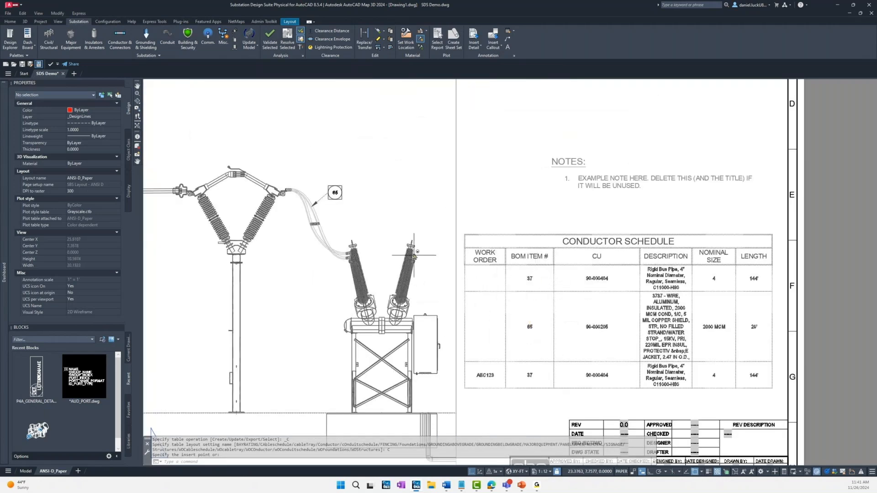
{"action": "scroll", "coordinate": [341, 197], "scroll_direction": "up", "scroll_amount": 3}
{"action": "mouse_move", "coordinate": [363, 212]}
{"action": "middle_mouse_down"}
{"action": "mouse_move", "coordinate": [474, 214]}
{"action": "mouse_move", "coordinate": [598, 247]}
{"action": "mouse_move", "coordinate": [550, 217]}
{"action": "mouse_move", "coordinate": [312, 155]}
{"action": "middle_mouse_up"}
{"action": "scroll", "coordinate": [399, 185], "scroll_direction": "down", "scroll_amount": 2}
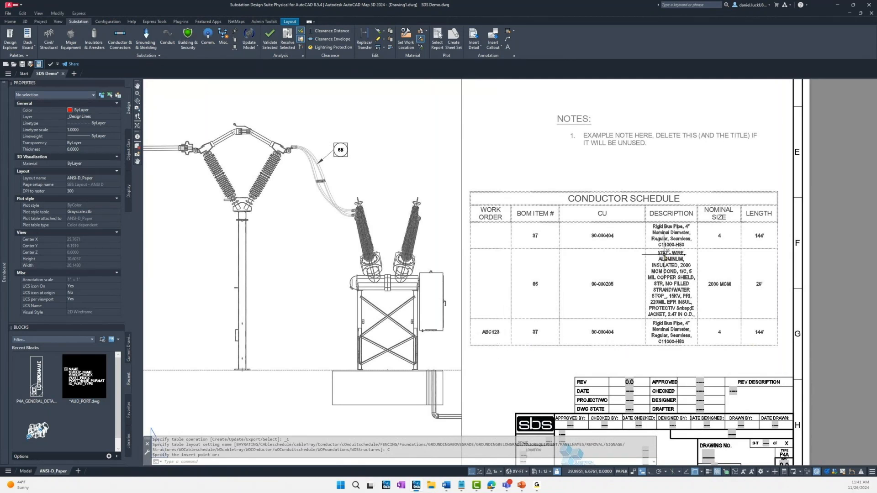
{"action": "left_click", "coordinate": [590, 224]}
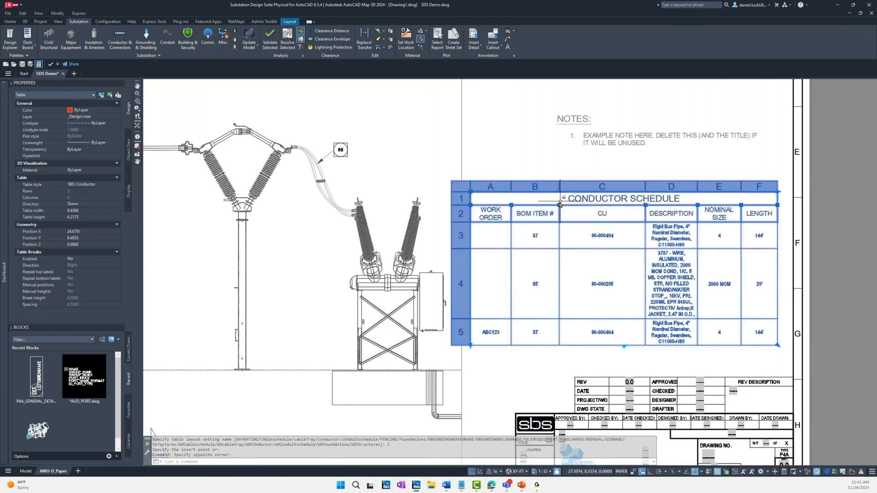
{"action": "left_click", "coordinate": [645, 205]}
{"action": "left_click", "coordinate": [611, 224]}
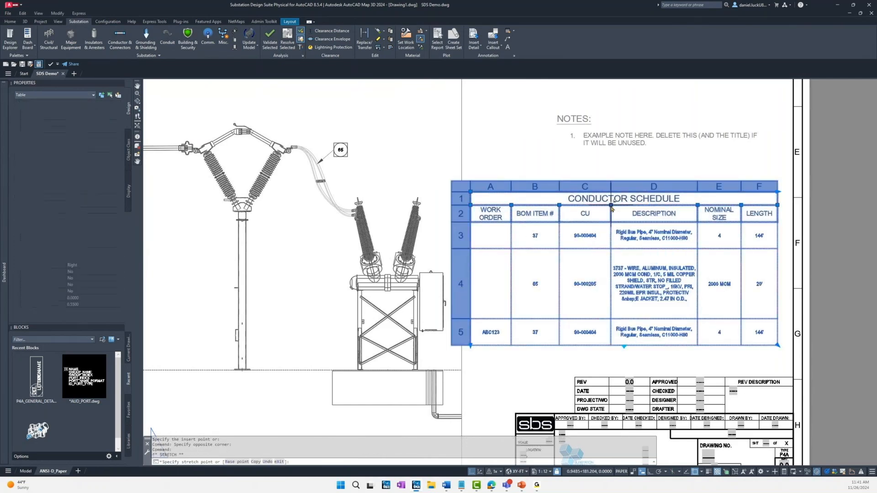
{"action": "key", "text": "Escape"}
{"action": "scroll", "coordinate": [611, 223], "scroll_direction": "down", "scroll_amount": 4}
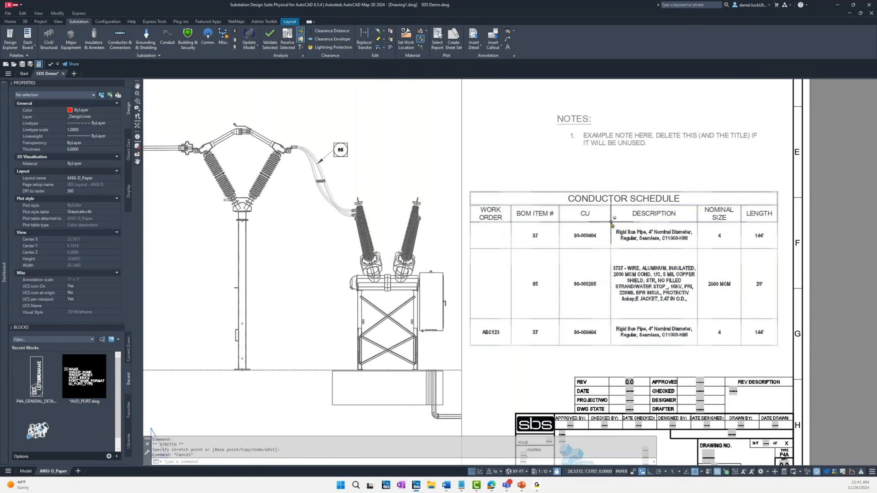
{"action": "middle_click_drag", "start_coordinate": [578, 178], "coordinate": [567, 263]}
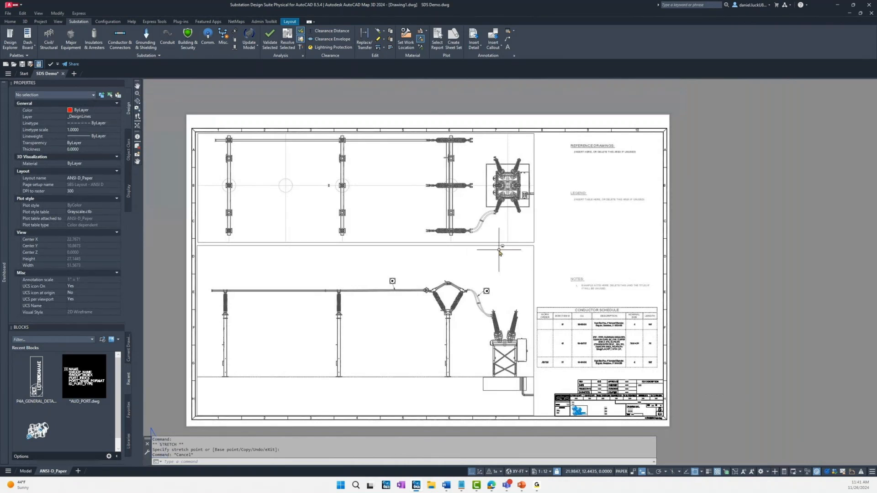
{"action": "left_click", "coordinate": [24, 471]}
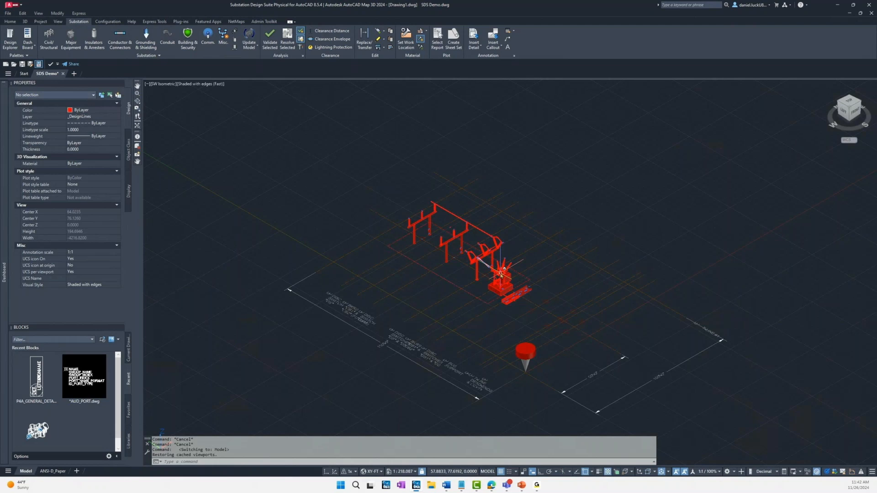
{"action": "left_click", "coordinate": [54, 471]}
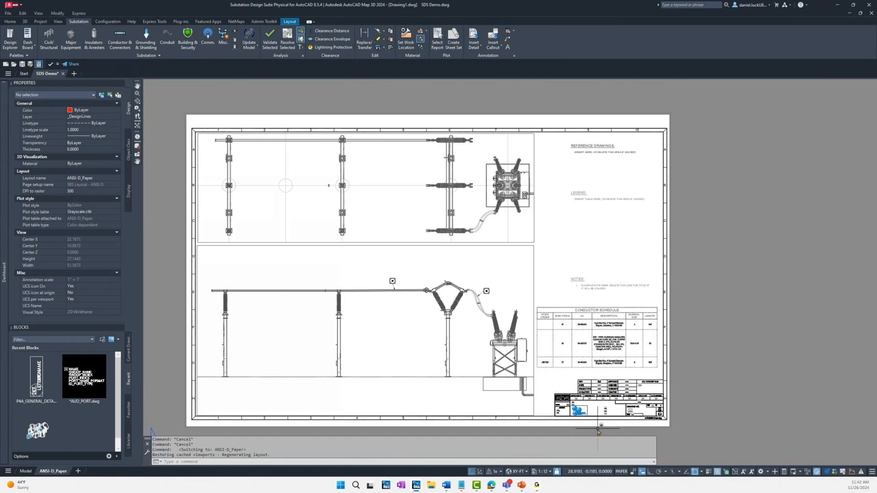
Step: Review the drawing's custom properties with DWGPROPS and close them without changing anything
{"action": "scroll", "coordinate": [603, 434], "scroll_direction": "up", "scroll_amount": 2}
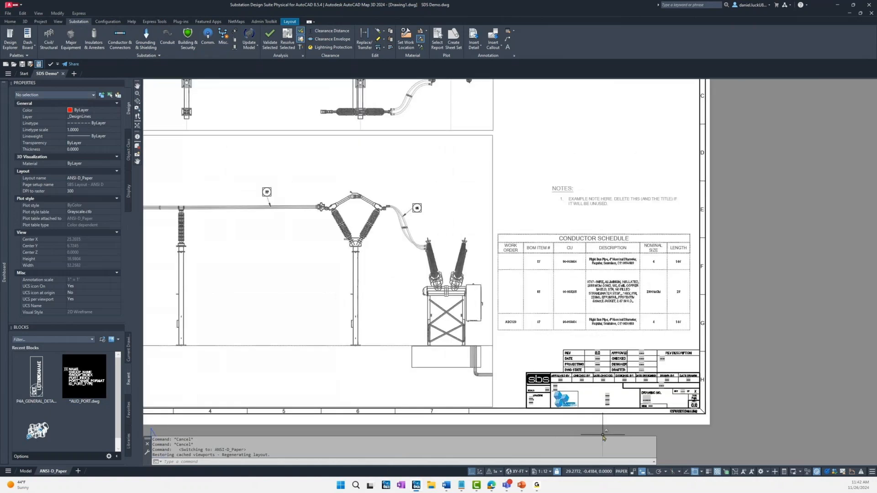
{"action": "left_click", "coordinate": [559, 462]}
{"action": "type", "text": "REGENALL"}
{"action": "key", "text": "Return"}
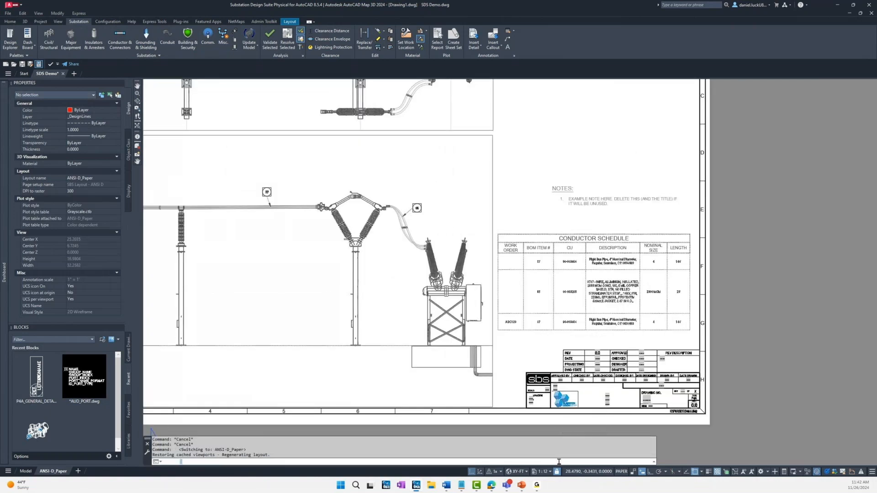
{"action": "type", "text": "DWGPROPS"}
{"action": "key", "text": "Return"}
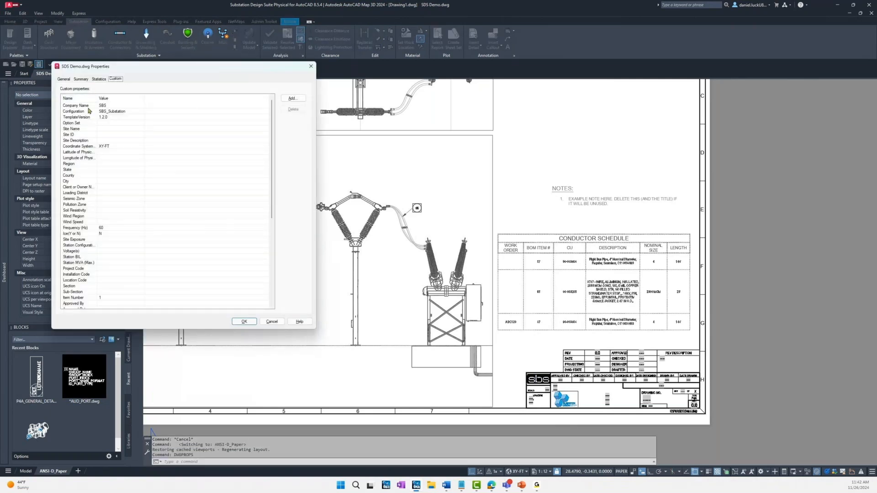
{"action": "scroll", "coordinate": [82, 214], "scroll_direction": "down", "scroll_amount": 3}
{"action": "scroll", "coordinate": [82, 293], "scroll_direction": "up", "scroll_amount": 3}
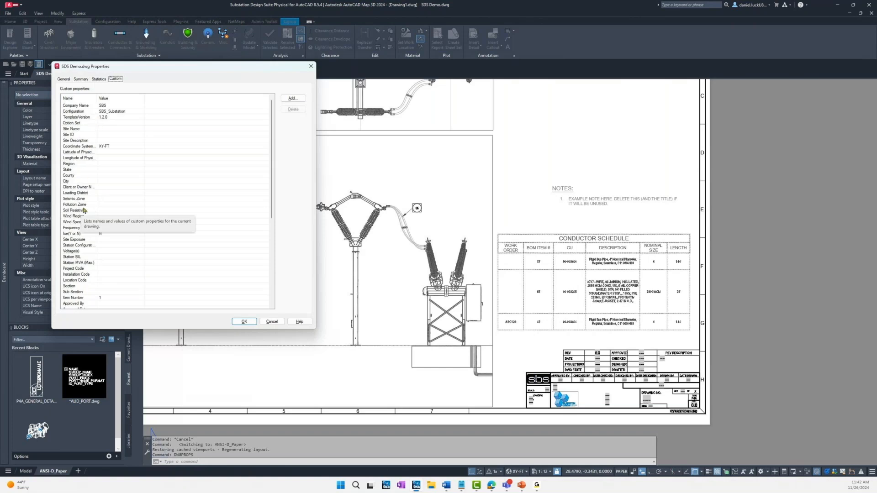
{"action": "left_click", "coordinate": [271, 322]}
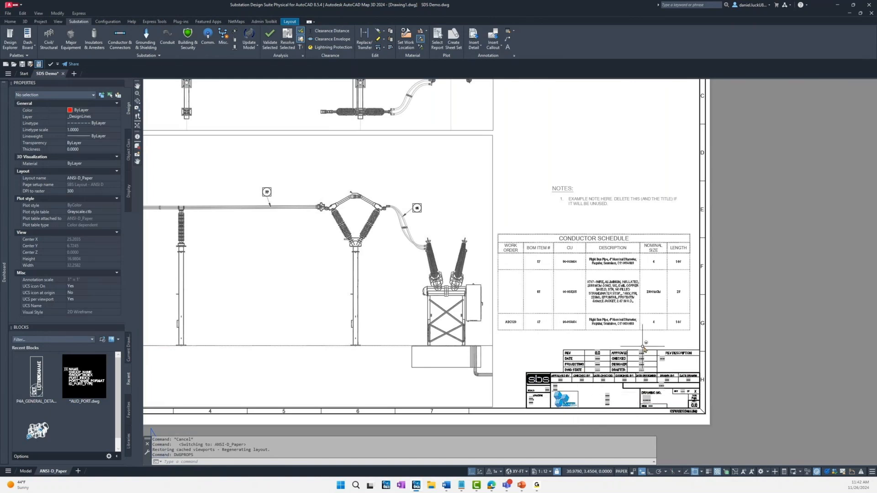
{"action": "scroll", "coordinate": [649, 346], "scroll_direction": "down", "scroll_amount": 2}
{"action": "scroll", "coordinate": [615, 294], "scroll_direction": "up", "scroll_amount": 1}
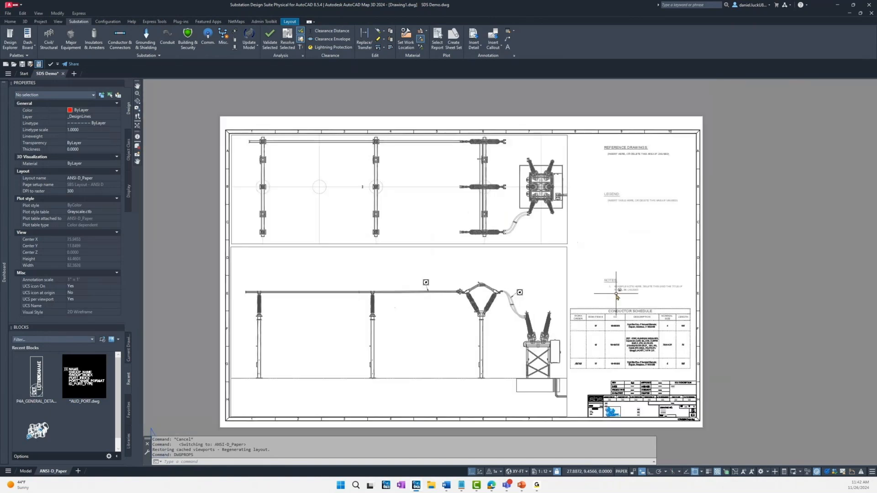
Step: Return to model space and open the SDS Demo Geo+Fencing drawing from the P4A folder
{"action": "left_click", "coordinate": [24, 471]}
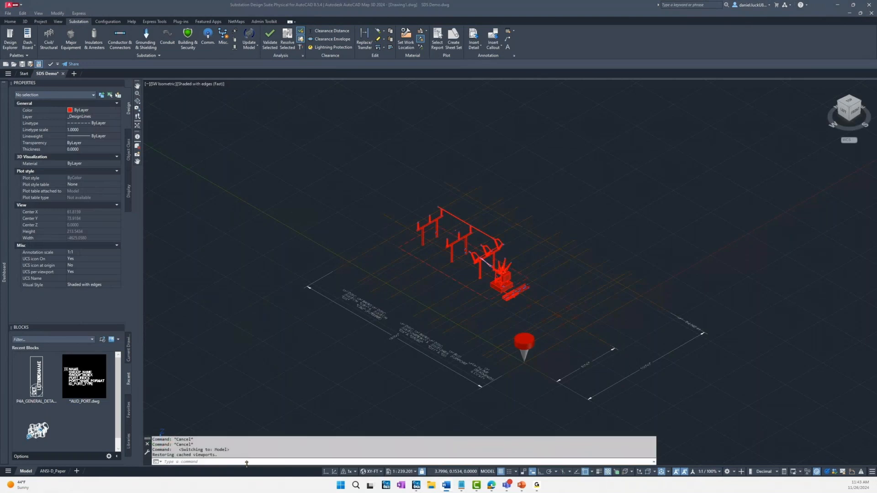
{"action": "left_click", "coordinate": [247, 462]}
{"action": "type", "text": "save"}
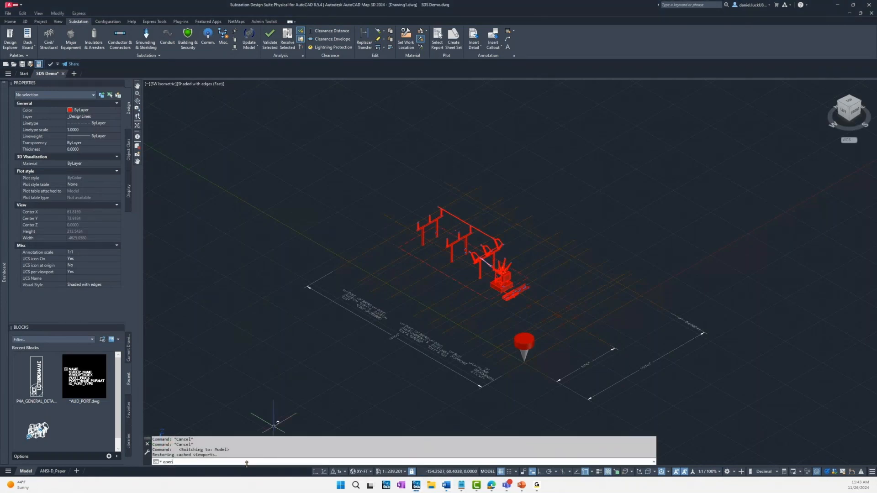
{"action": "key", "text": "Return"}
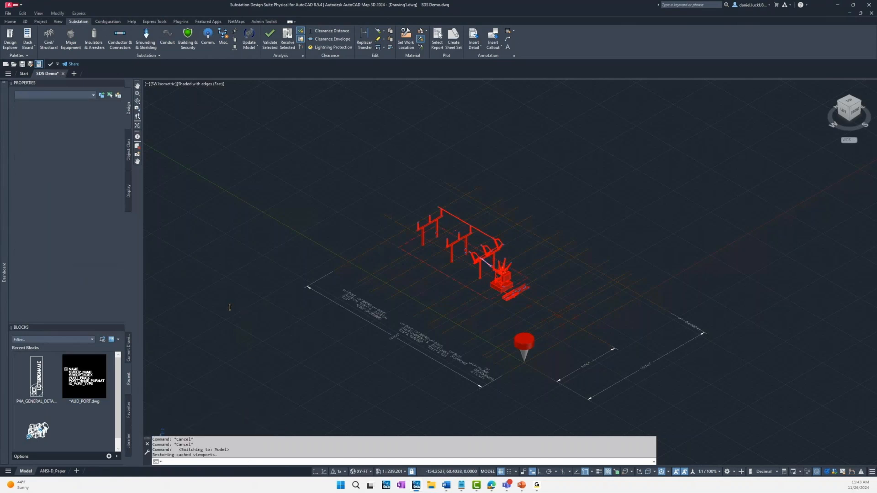
{"action": "left_click", "coordinate": [208, 275]}
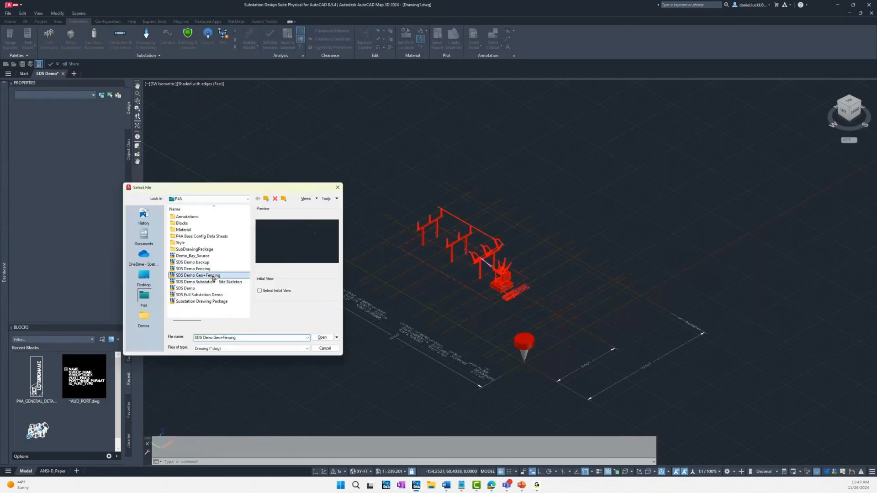
{"action": "left_click", "coordinate": [322, 338]}
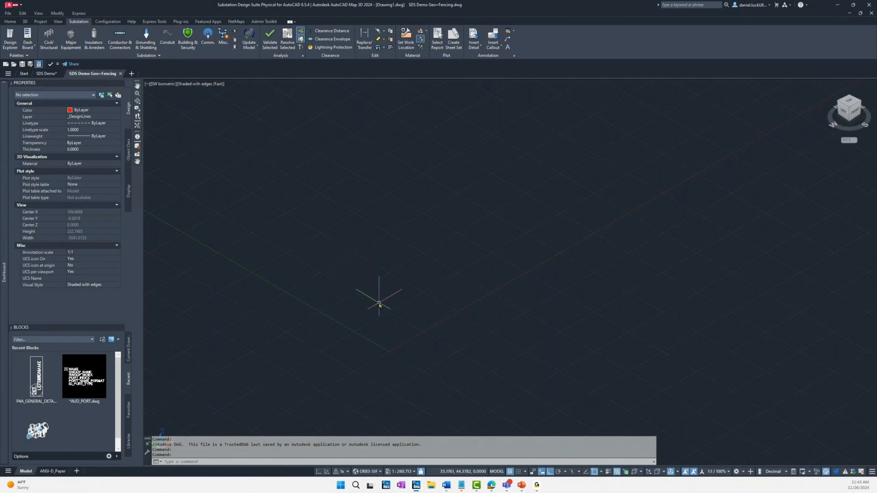
Step: Search the coordinate systems for or83 and assign OR83-SIF, NAD83 Oregon State Planes South Zone, to the drawing
{"action": "left_click", "coordinate": [41, 22]}
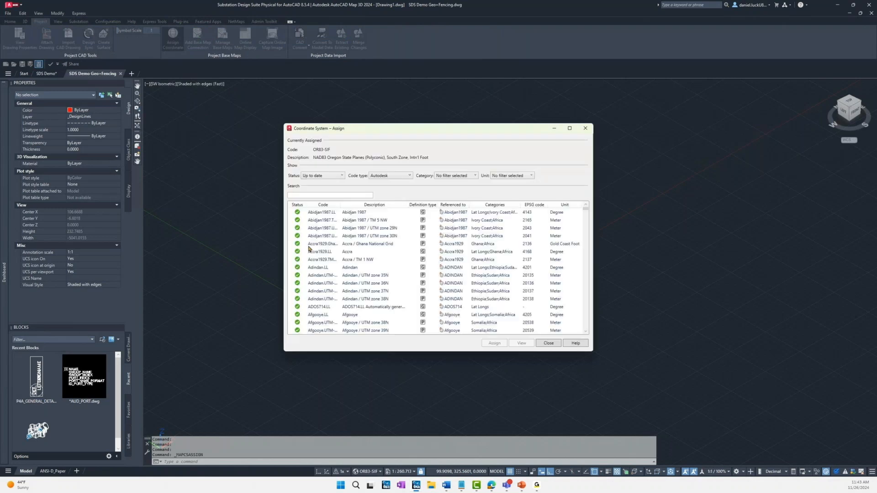
{"action": "left_click", "coordinate": [324, 195]}
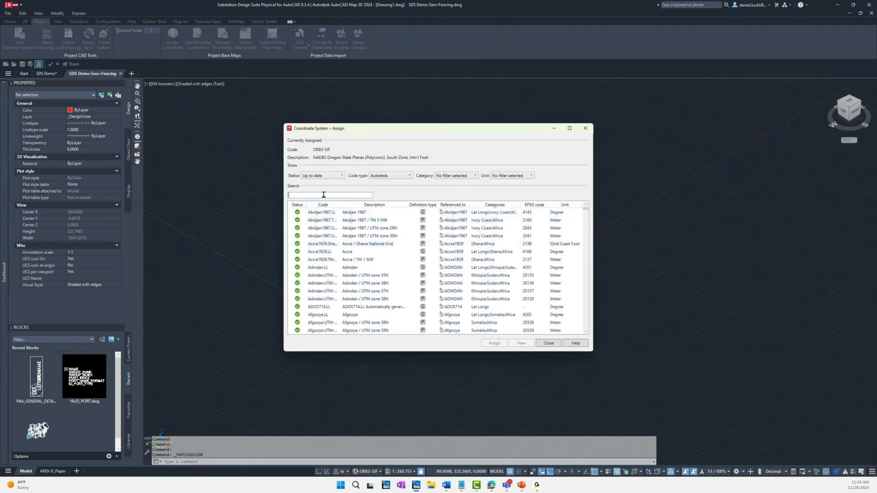
{"action": "type", "text": "or83"}
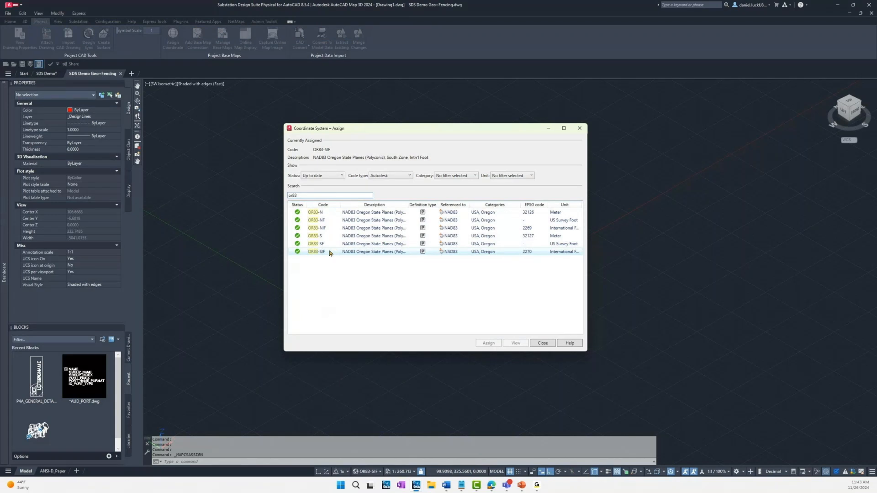
{"action": "left_click", "coordinate": [329, 252]}
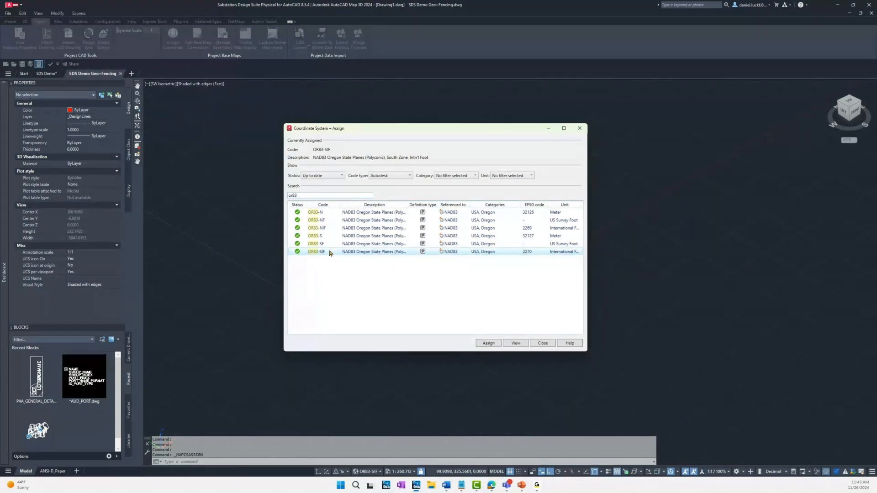
{"action": "left_click", "coordinate": [498, 344]}
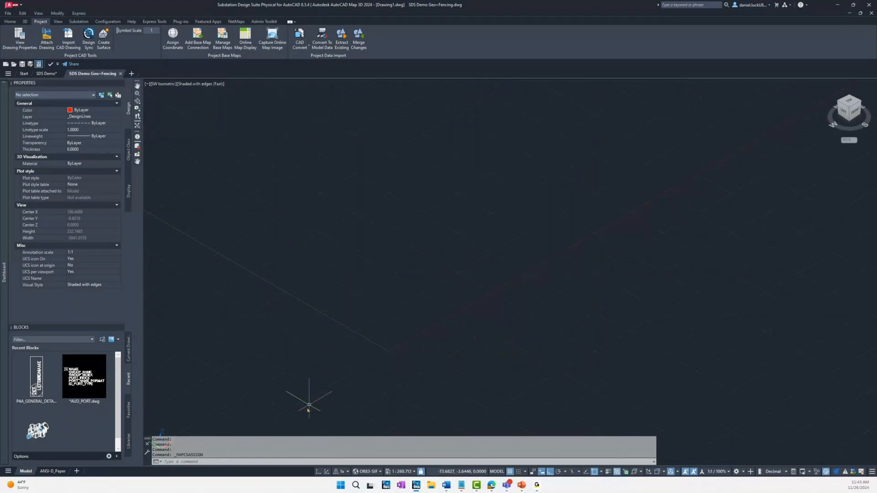
{"action": "left_click", "coordinate": [281, 460]}
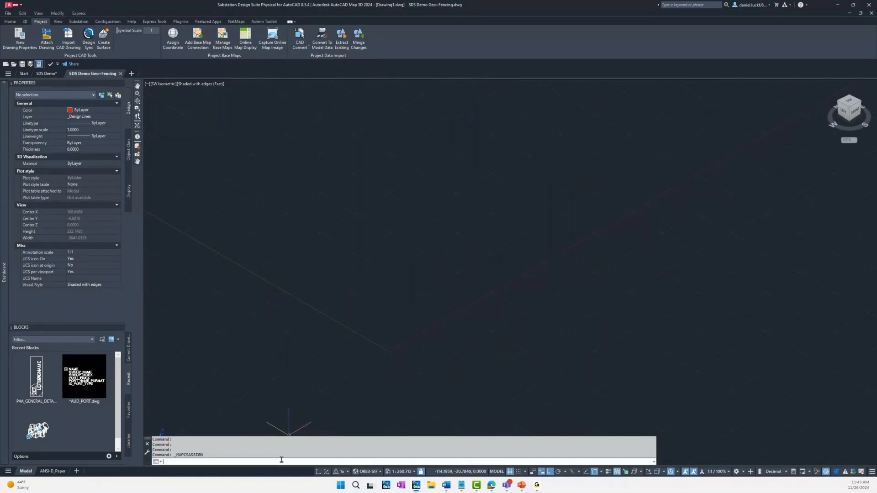
Step: Place a position marker with GEOMARKLATLONG at latitude 44.03519 and longitude -123.02638, leaving its label empty
{"action": "type", "text": "geomark"}
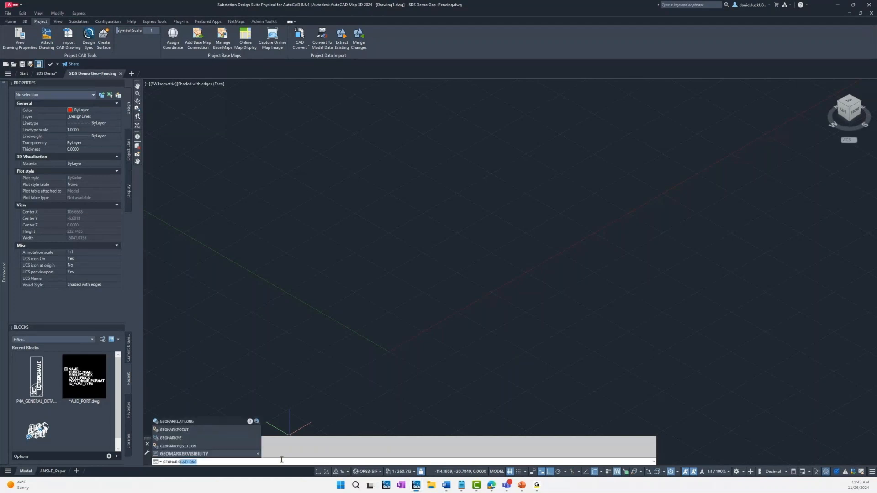
{"action": "key", "text": "Return"}
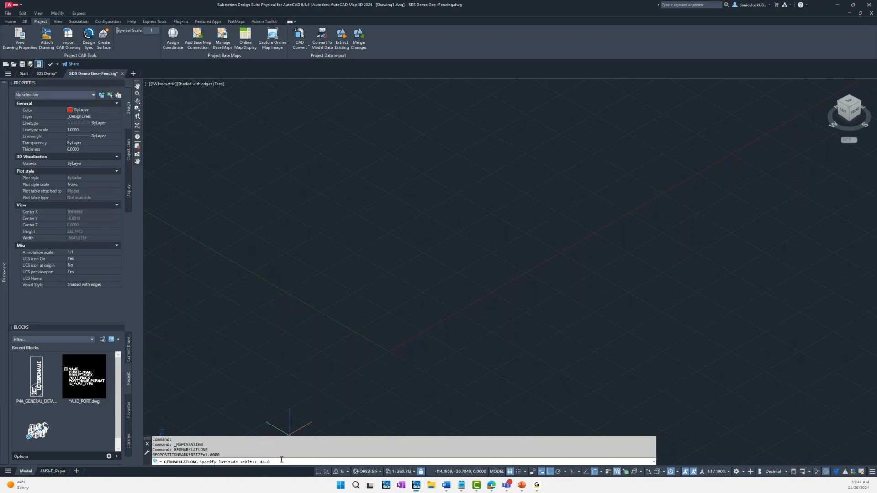
{"action": "type", "text": "19"}
{"action": "key", "text": "Return"}
{"action": "type", "text": "-123"}
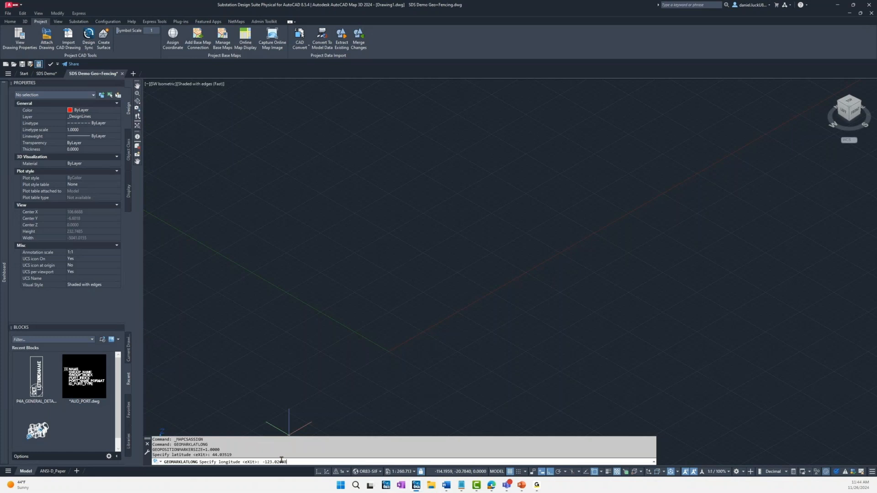
{"action": "key", "text": "Return"}
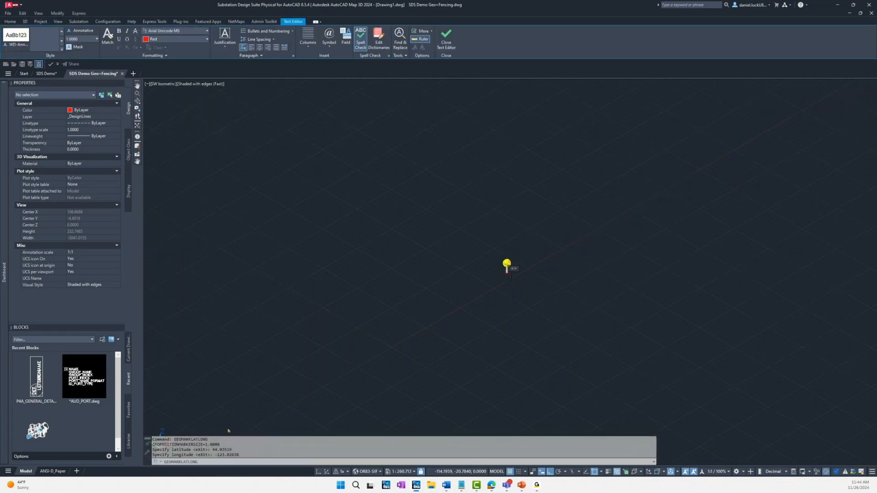
{"action": "left_click", "coordinate": [369, 371]}
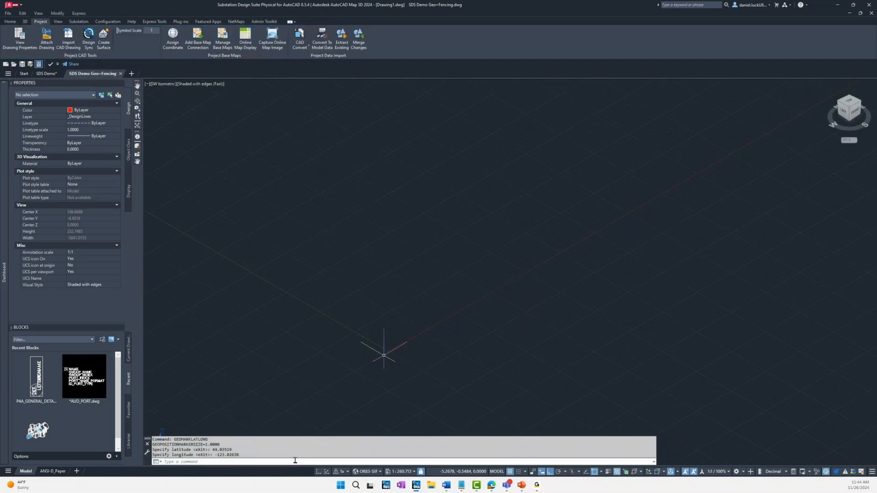
Step: Zoom to the position marker and display the Hybrid online map over the surrounding site
{"action": "left_click", "coordinate": [295, 460]}
{"action": "type", "text": "z"}
{"action": "key", "text": "Return"}
{"action": "type", "text": "e"}
{"action": "key", "text": "Return"}
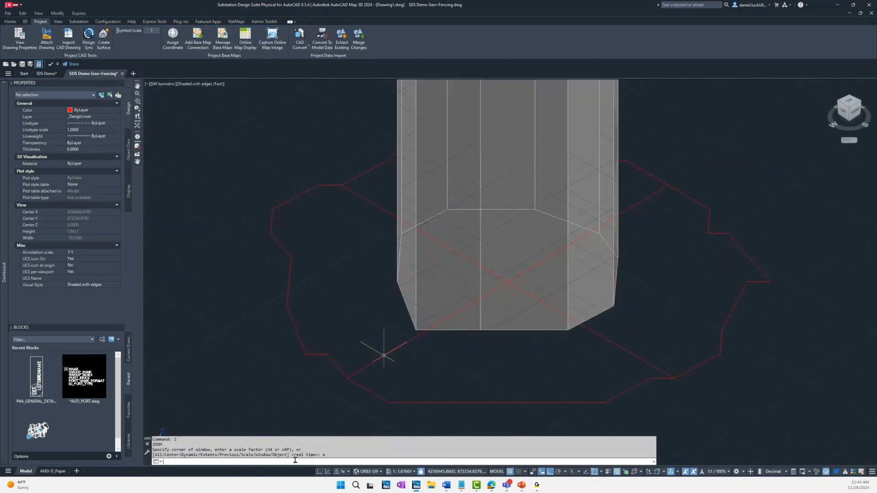
{"action": "scroll", "coordinate": [399, 318], "scroll_direction": "down", "scroll_amount": 15}
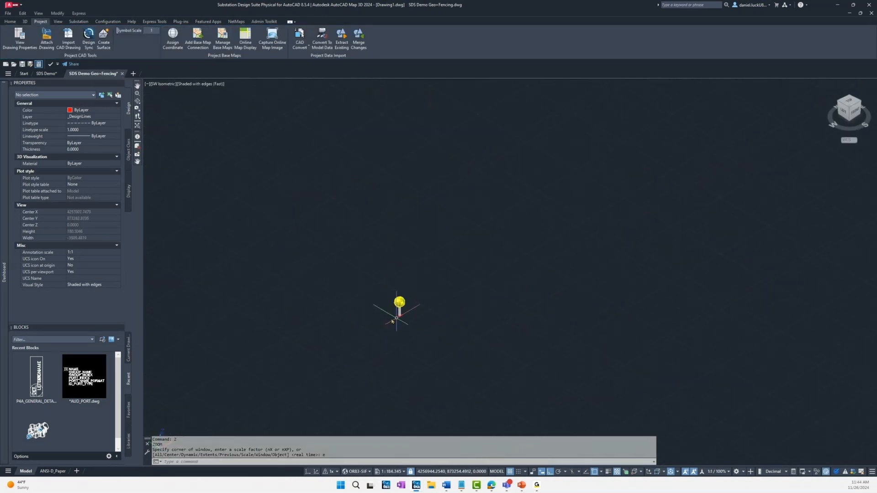
{"action": "scroll", "coordinate": [390, 316], "scroll_direction": "down", "scroll_amount": 2}
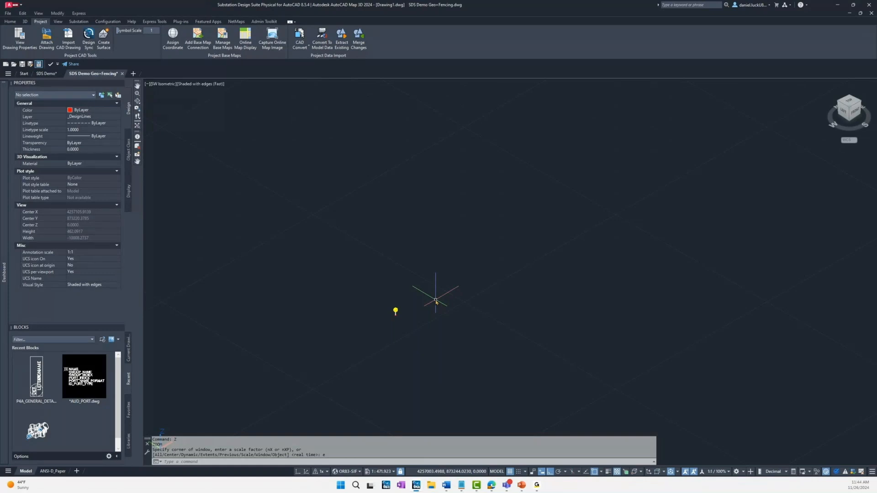
{"action": "left_click", "coordinate": [247, 46]}
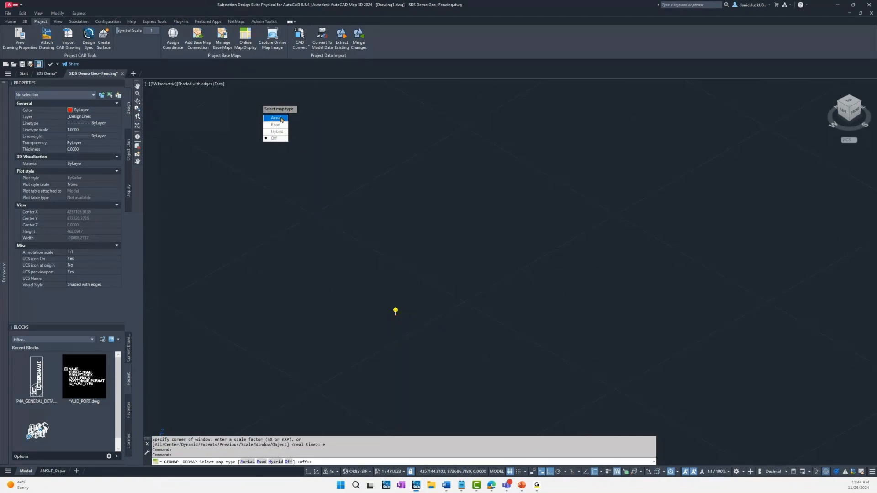
{"action": "left_click", "coordinate": [277, 131]}
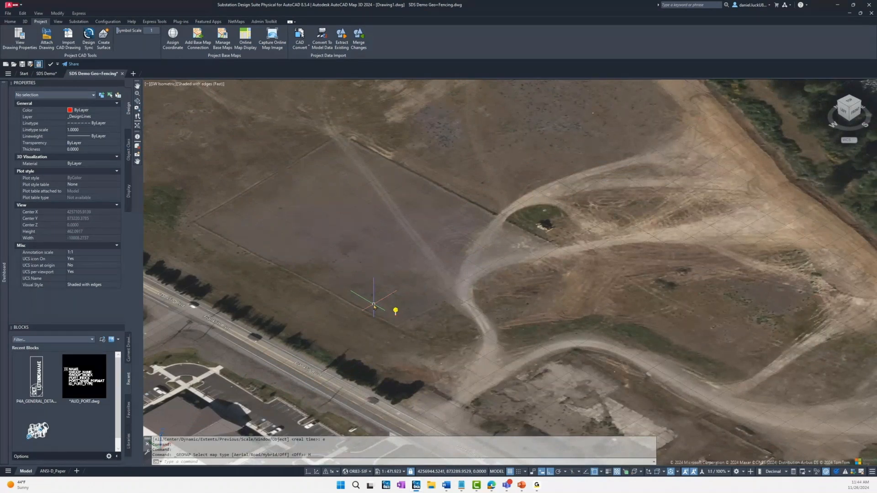
{"action": "middle_click_drag", "start_coordinate": [365, 224], "coordinate": [404, 262]}
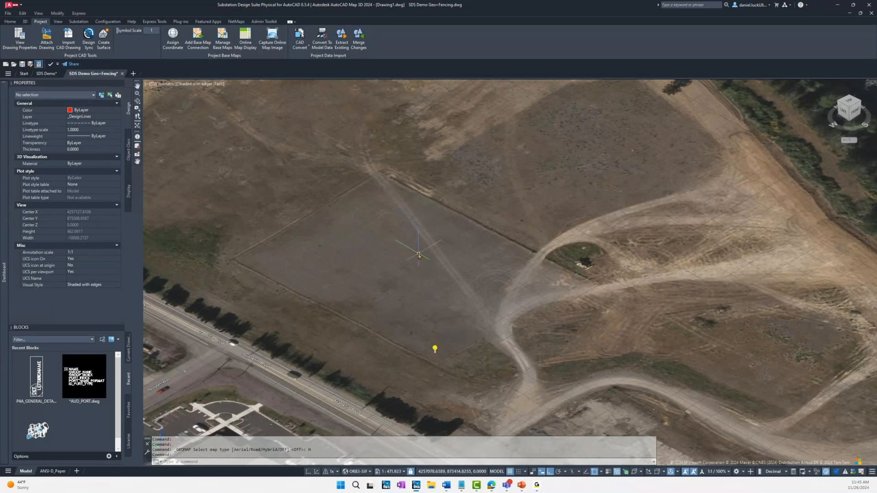
{"action": "scroll", "coordinate": [419, 255], "scroll_direction": "up", "scroll_amount": 2}
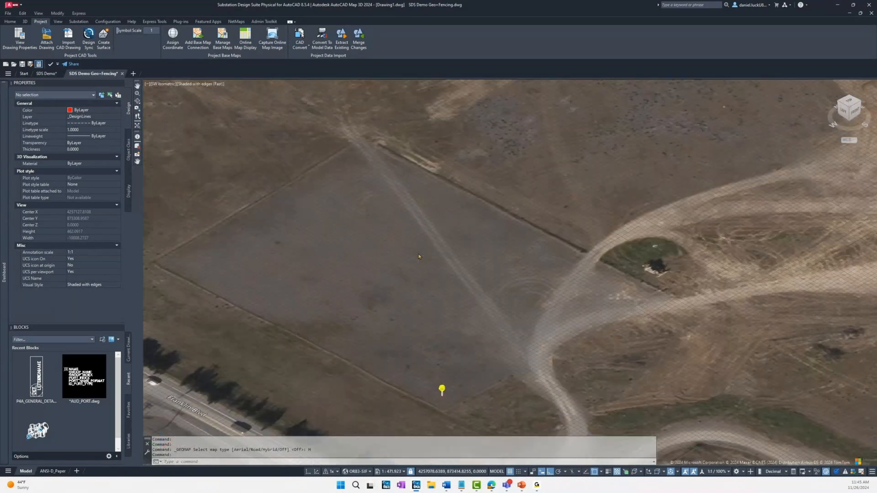
{"action": "middle_click_drag", "start_coordinate": [408, 272], "coordinate": [430, 270]}
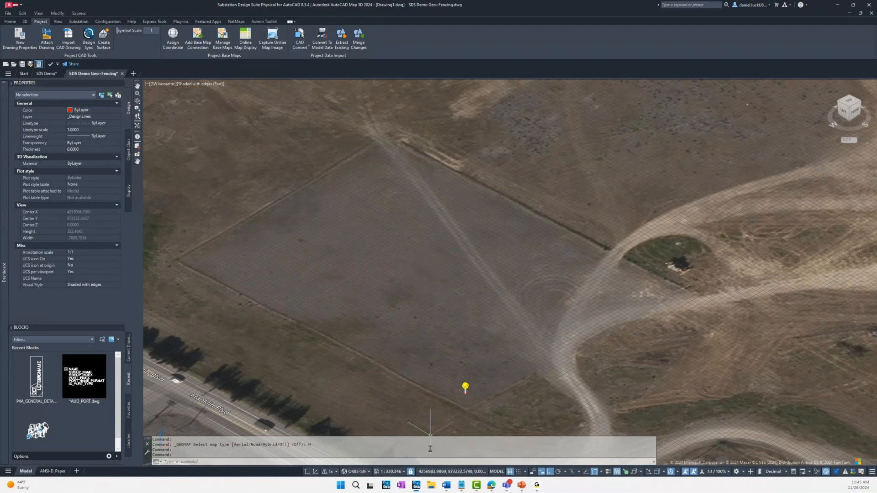
Step: Attach the SDS Demo Substation - Site Skeleton drawing as an overlay external reference, inserting it on the graded pad beside the position marker
{"action": "left_click", "coordinate": [438, 460]}
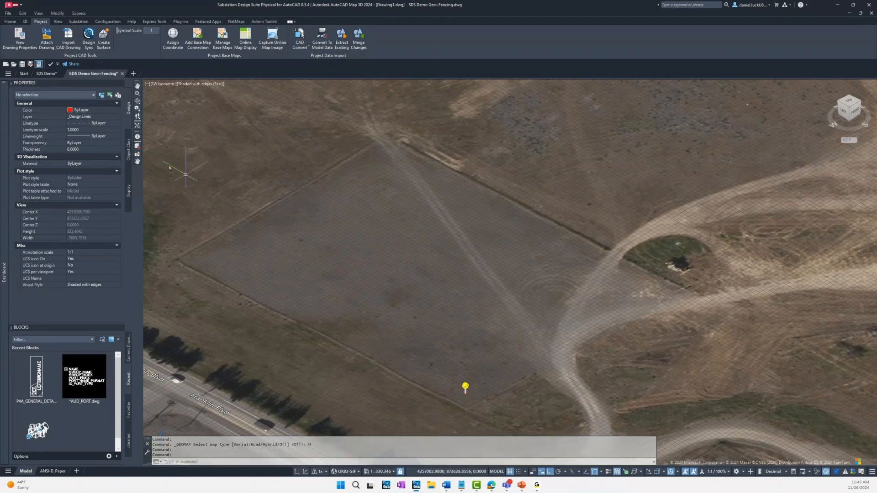
{"action": "left_click", "coordinate": [285, 461]}
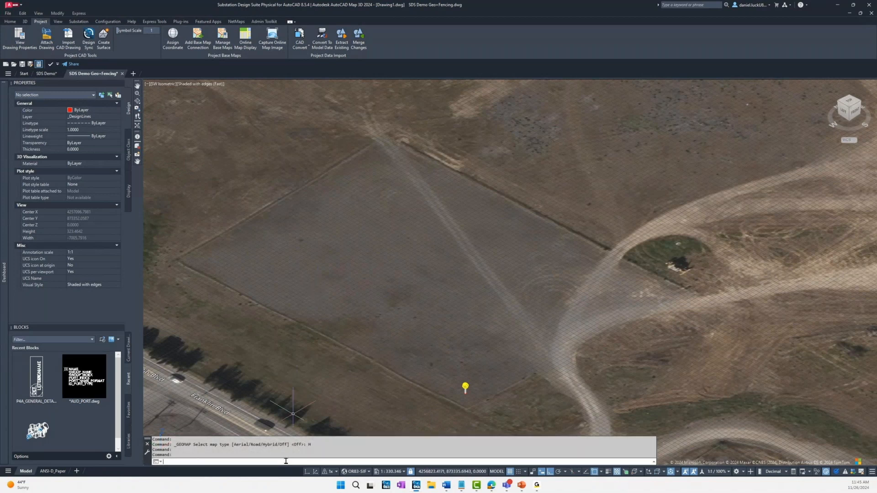
{"action": "type", "text": "xref"}
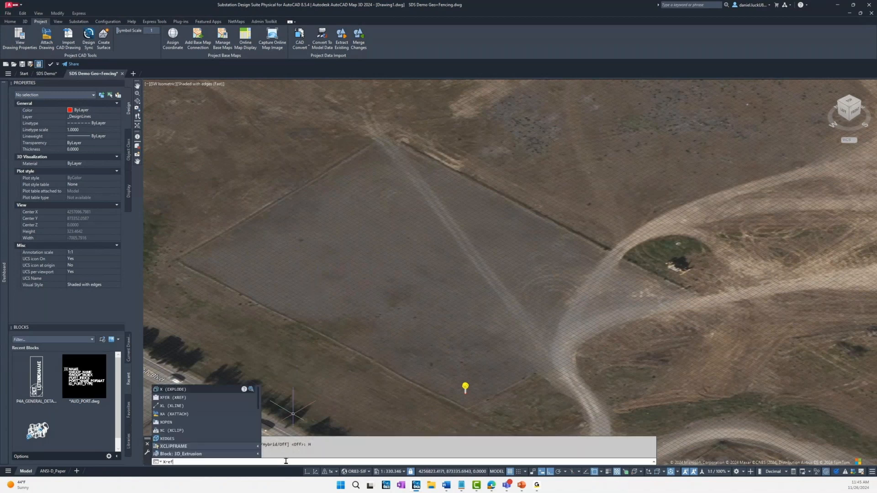
{"action": "key", "text": "Return"}
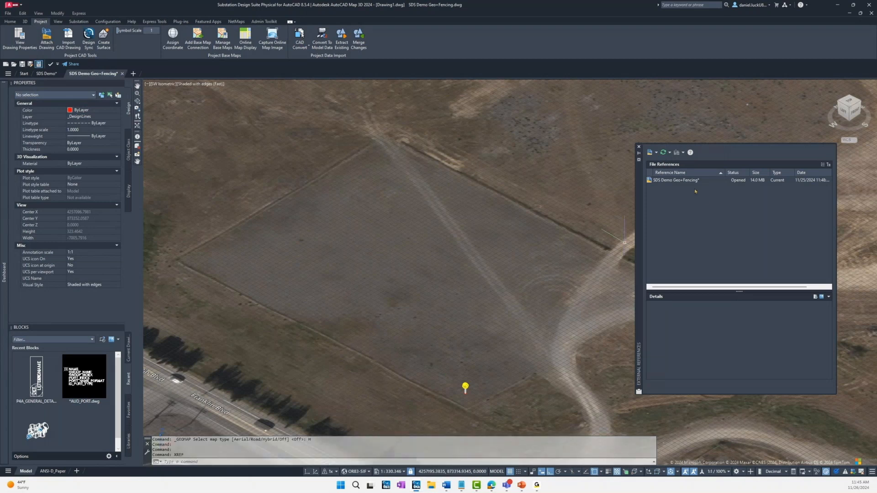
{"action": "left_click", "coordinate": [656, 152]}
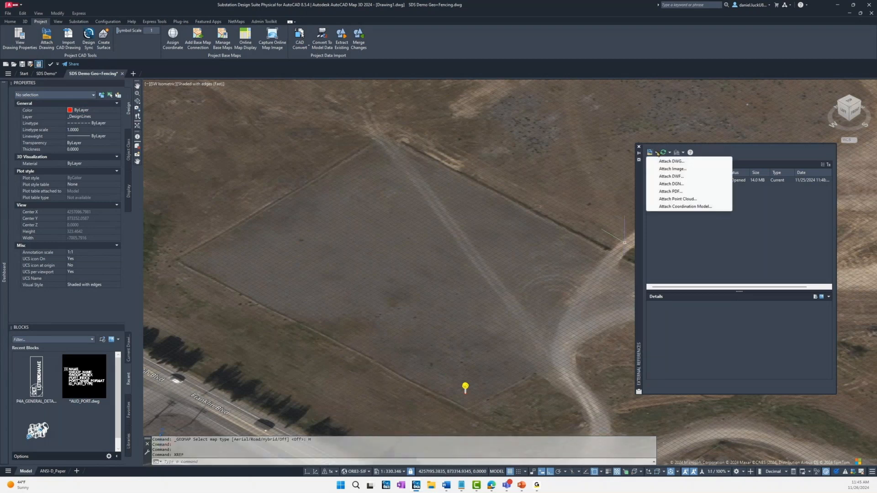
{"action": "left_click", "coordinate": [670, 161]}
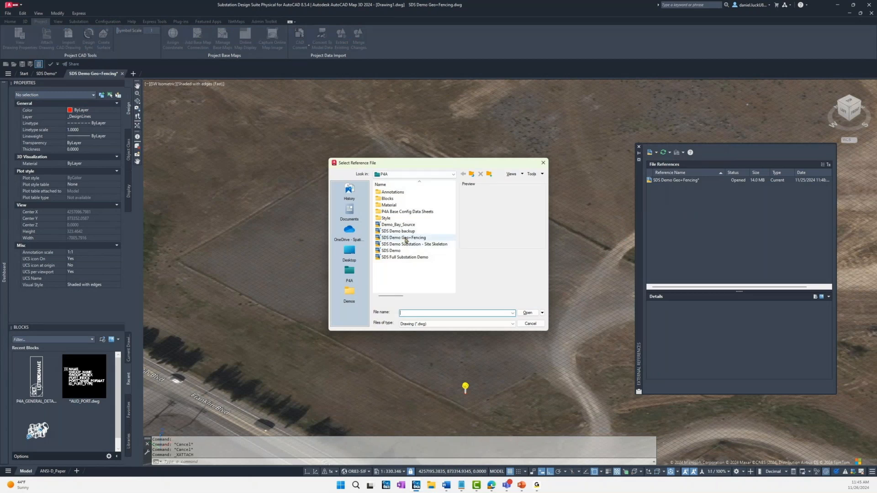
{"action": "left_click", "coordinate": [407, 246]}
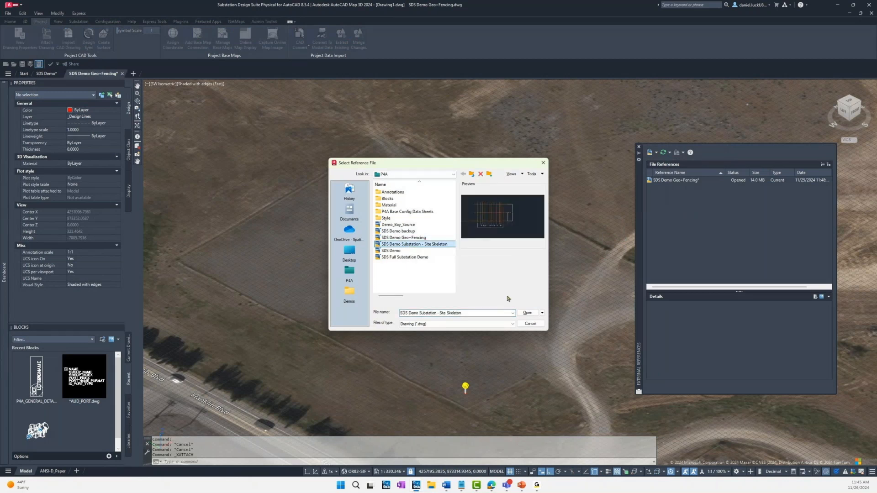
{"action": "left_click", "coordinate": [527, 313]}
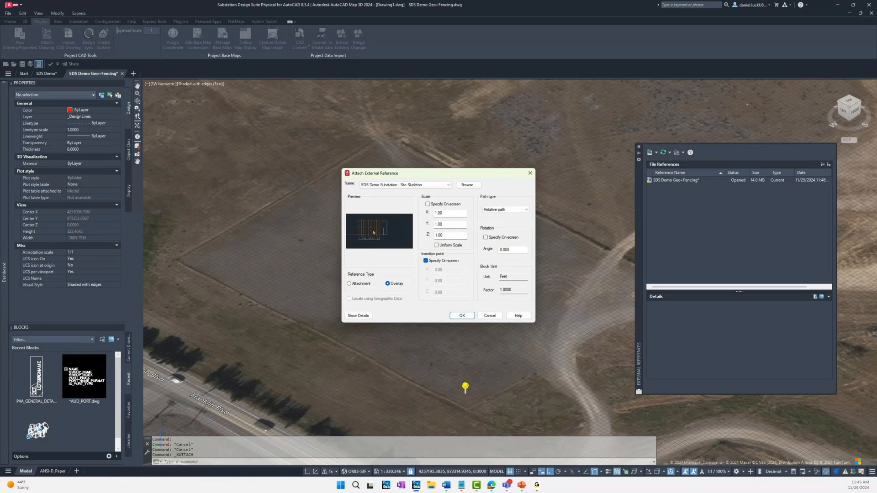
{"action": "left_click", "coordinate": [469, 318]}
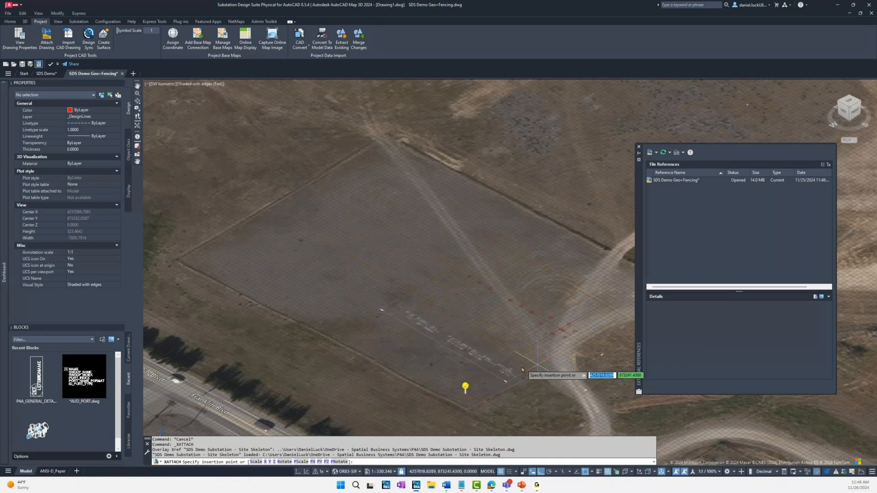
{"action": "left_click", "coordinate": [452, 383]}
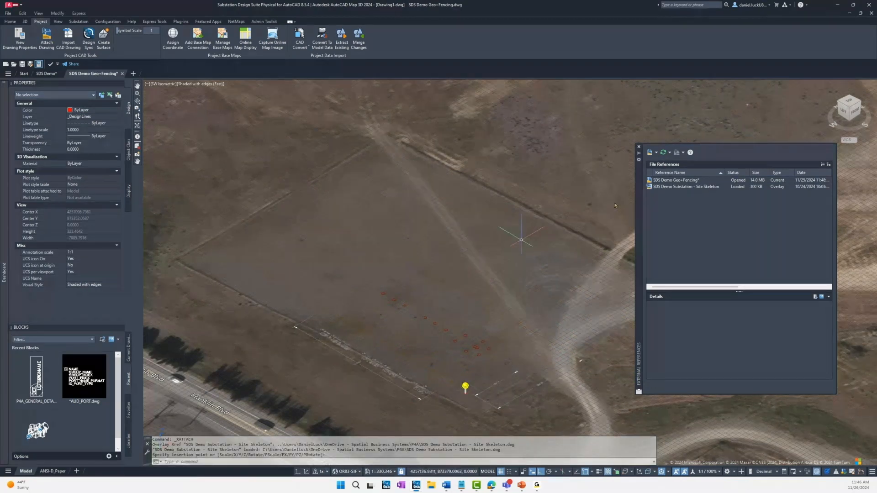
{"action": "left_click", "coordinate": [638, 147]}
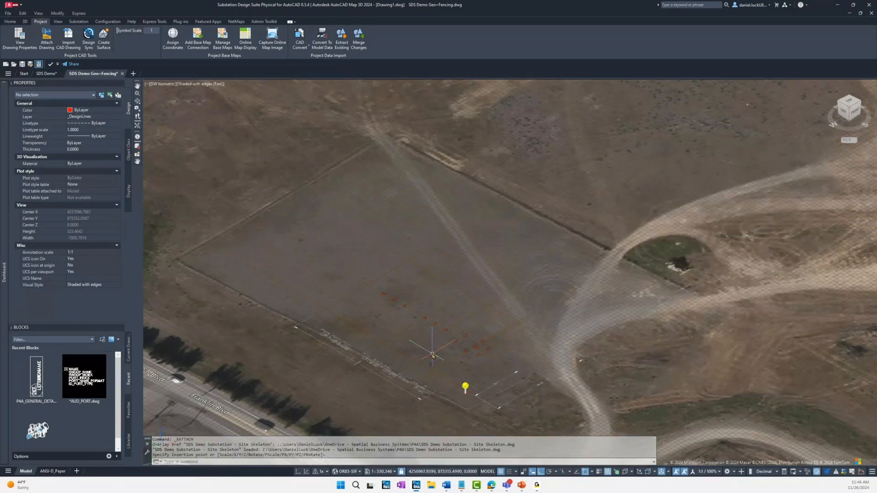
{"action": "scroll", "coordinate": [433, 356], "scroll_direction": "up", "scroll_amount": 2}
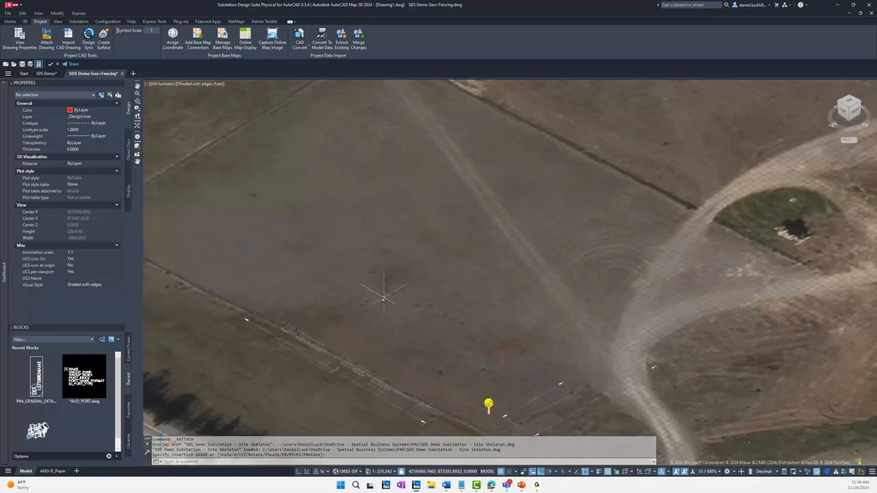
{"action": "scroll", "coordinate": [388, 246], "scroll_direction": "down", "scroll_amount": 2}
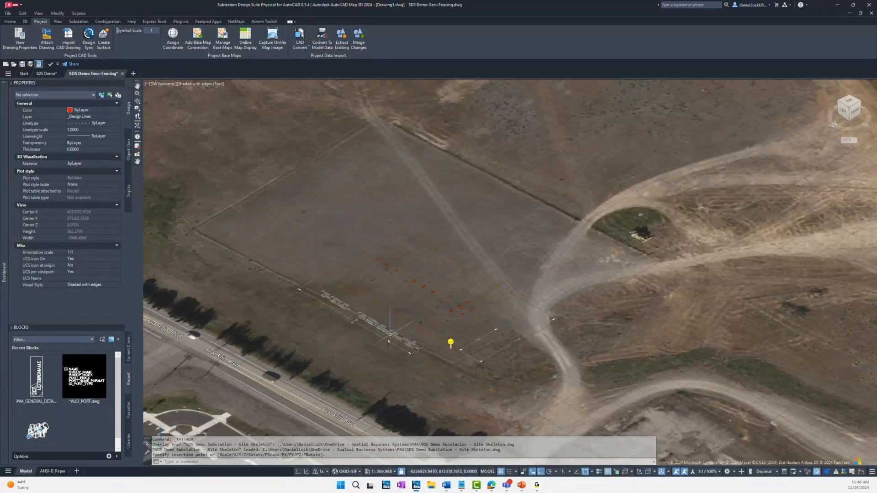
{"action": "left_click", "coordinate": [461, 305]}
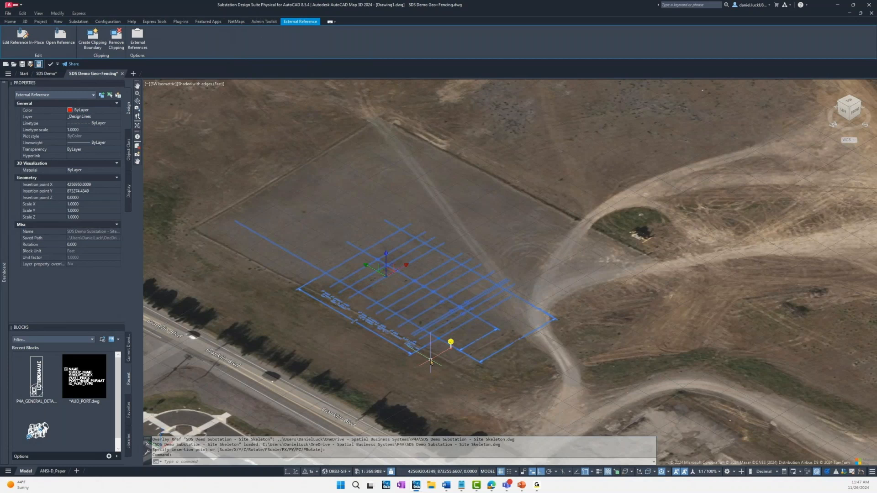
{"action": "key", "text": "Escape"}
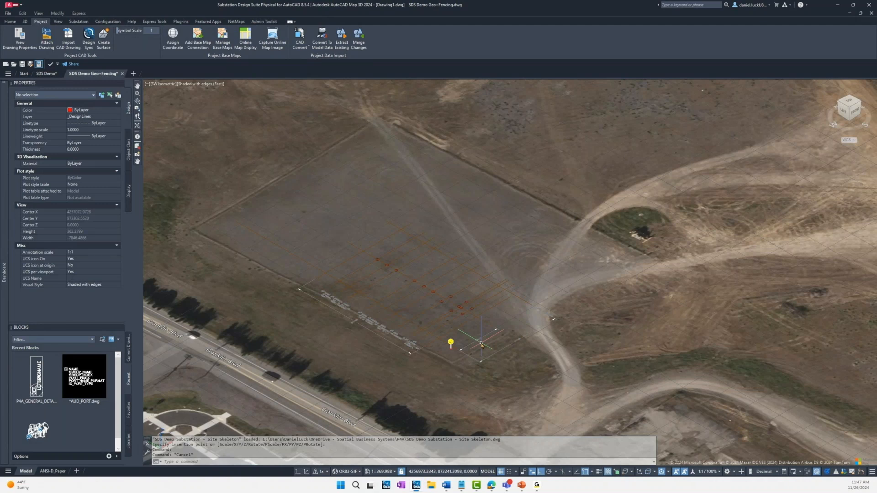
Step: Place seven points on the graded pad: four at its corners, one on each of the two upper edges, and one inside
{"action": "left_click", "coordinate": [386, 461]}
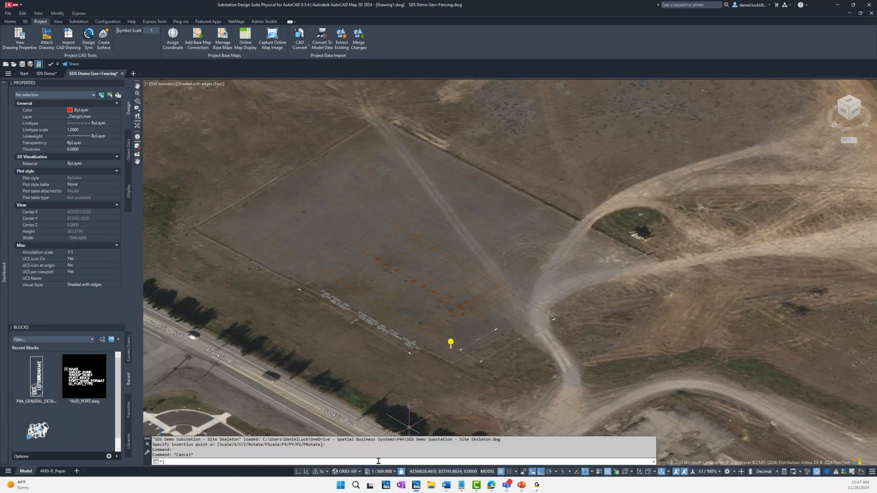
{"action": "type", "text": "POInt"}
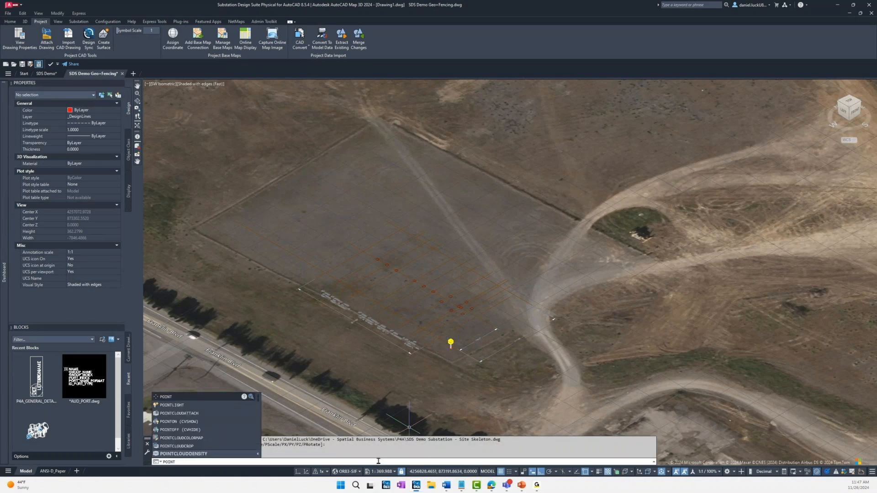
{"action": "key", "text": "Return"}
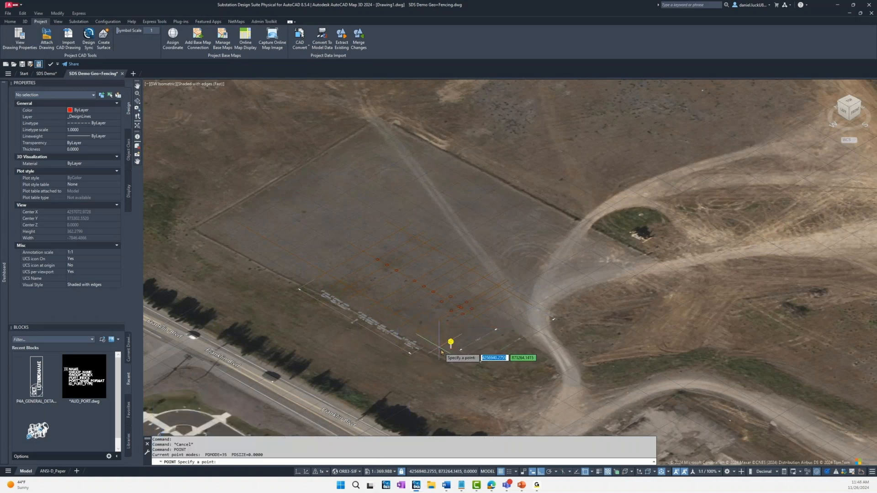
{"action": "left_click", "coordinate": [451, 361]}
{"action": "key", "text": "Return"}
{"action": "left_click", "coordinate": [205, 235]}
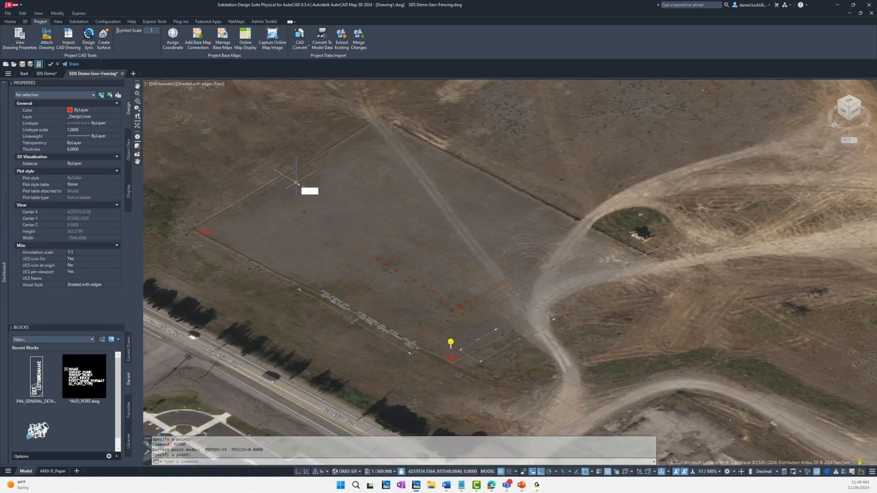
{"action": "key", "text": "Return"}
{"action": "left_click", "coordinate": [304, 172]}
{"action": "key", "text": "Return"}
{"action": "left_click", "coordinate": [379, 127]}
{"action": "key", "text": "Return"}
{"action": "left_click", "coordinate": [456, 169]}
{"action": "left_click", "coordinate": [384, 182]}
{"action": "key", "text": "Return"}
{"action": "left_click", "coordinate": [636, 261]}
{"action": "key", "text": "Return"}
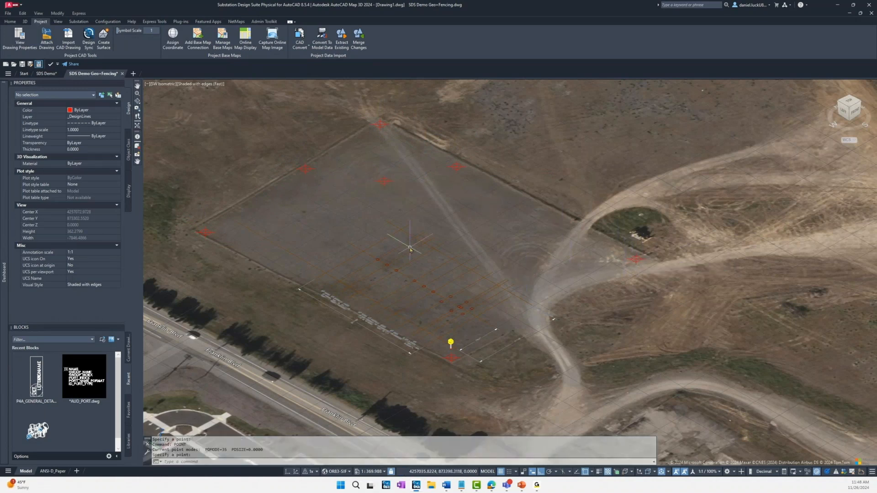
{"action": "key", "text": "Escape"}
{"action": "key", "text": "Escape"}
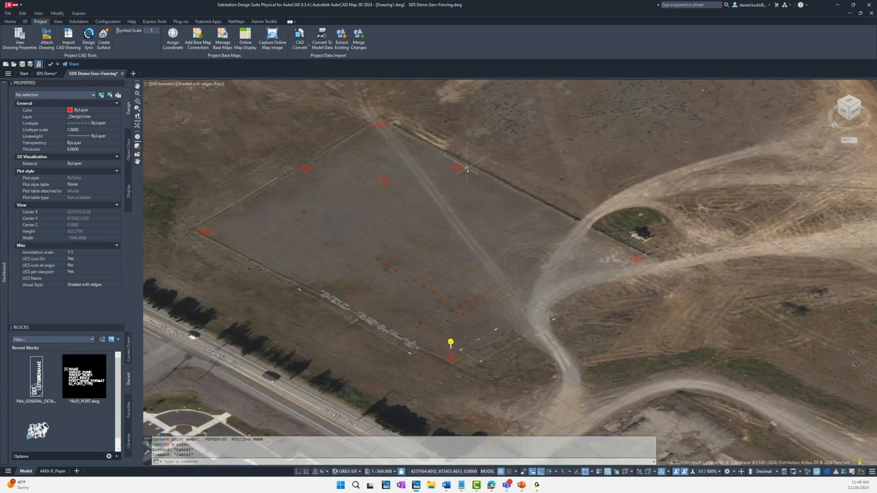
Step: Set the elevation (Position Z) of the two points on the pad's upper edges to 5
{"action": "left_click", "coordinate": [459, 169]}
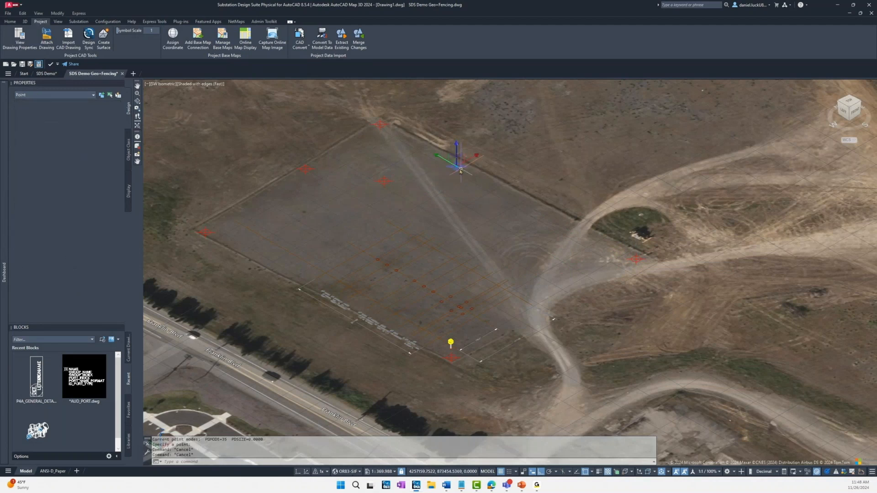
{"action": "left_click", "coordinate": [305, 168]}
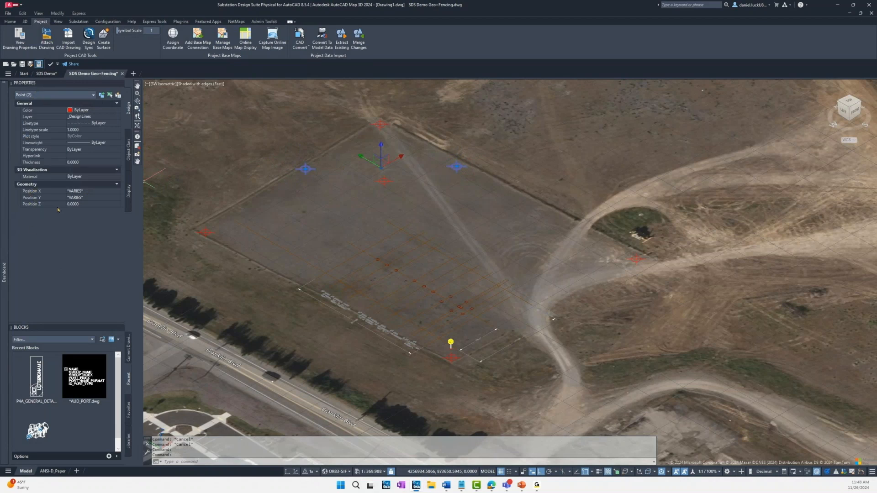
{"action": "left_click", "coordinate": [83, 206]}
{"action": "type", "text": "5"}
{"action": "key", "text": "Return"}
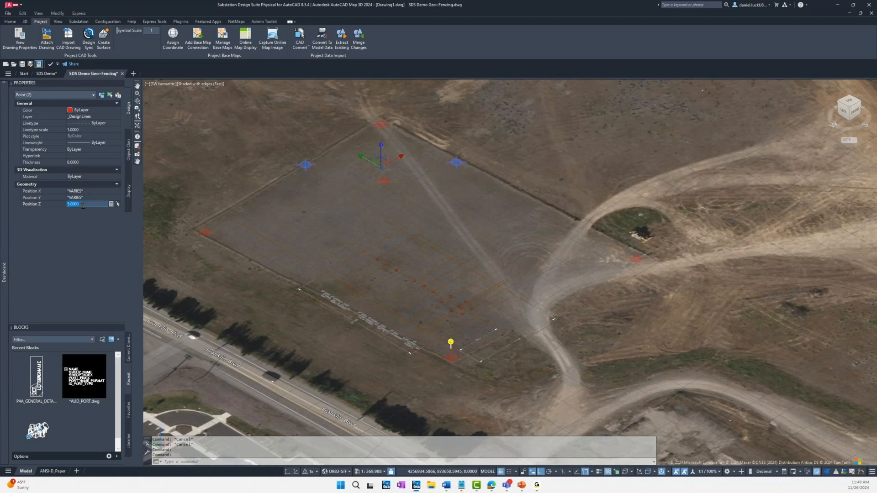
{"action": "key", "text": "Escape"}
Step: Raise the point at the pad's far corner to a Position Z of 10
{"action": "left_click", "coordinate": [380, 125]}
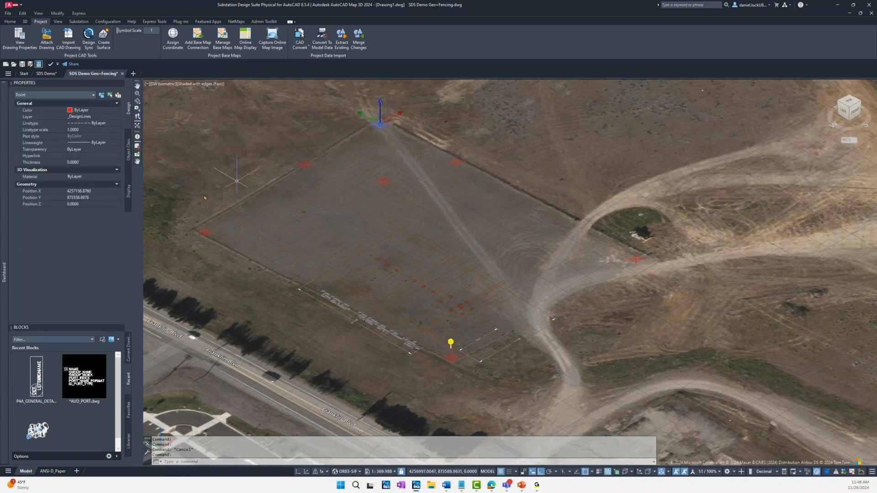
{"action": "left_click", "coordinate": [106, 203]}
{"action": "type", "text": "10"}
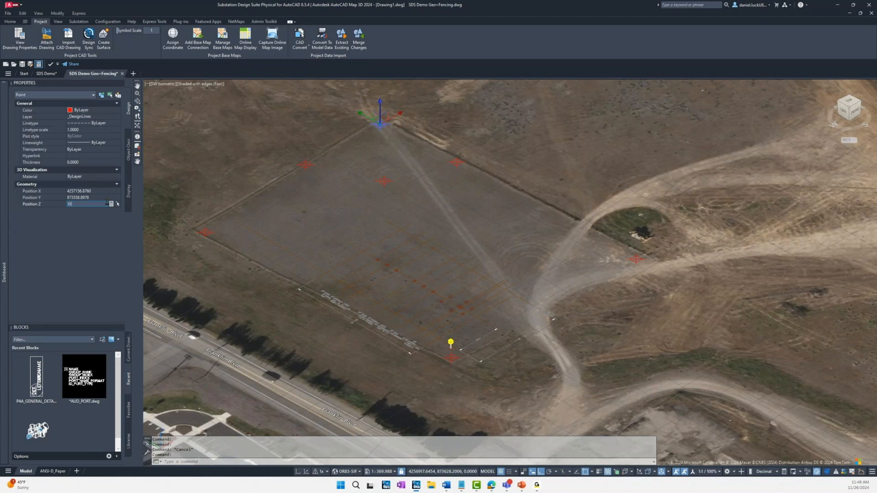
{"action": "key", "text": "Return"}
{"action": "key", "text": "Escape"}
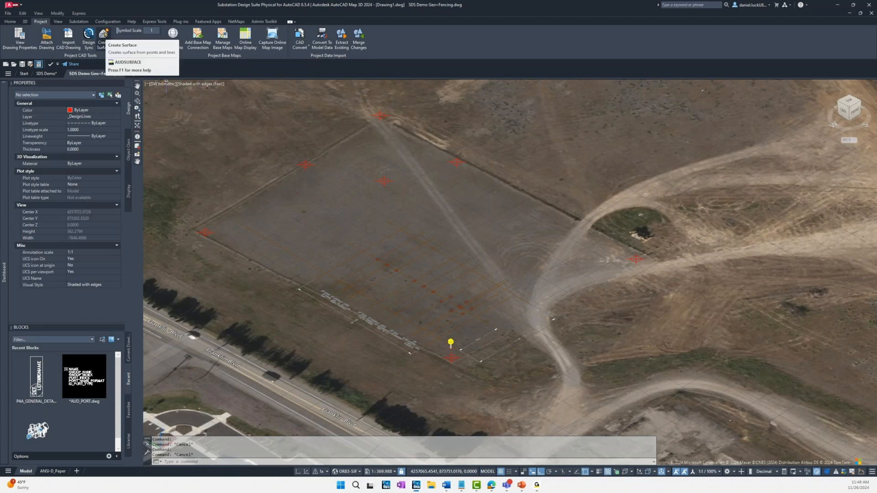
Step: Create a surface from the seven pad points, leaving the site skeleton overlay and the position marker out of the selection
{"action": "left_click", "coordinate": [104, 35]}
{"action": "left_click", "coordinate": [153, 100]}
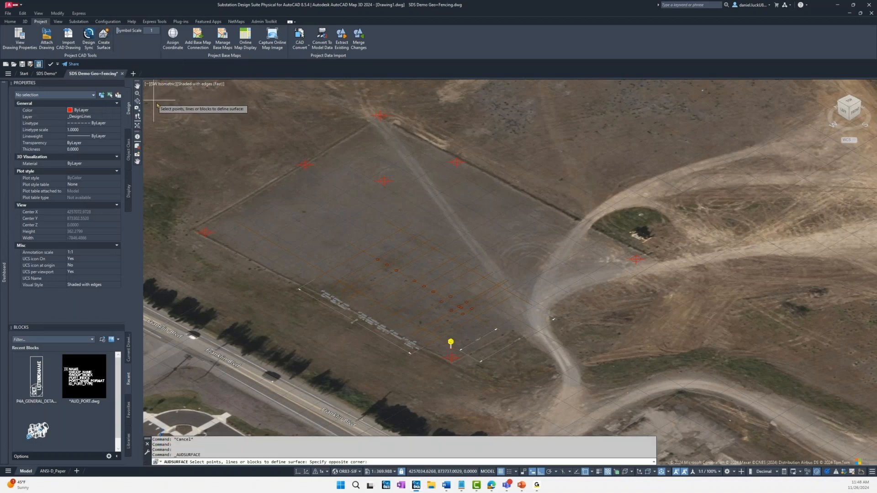
{"action": "left_click", "coordinate": [664, 374]}
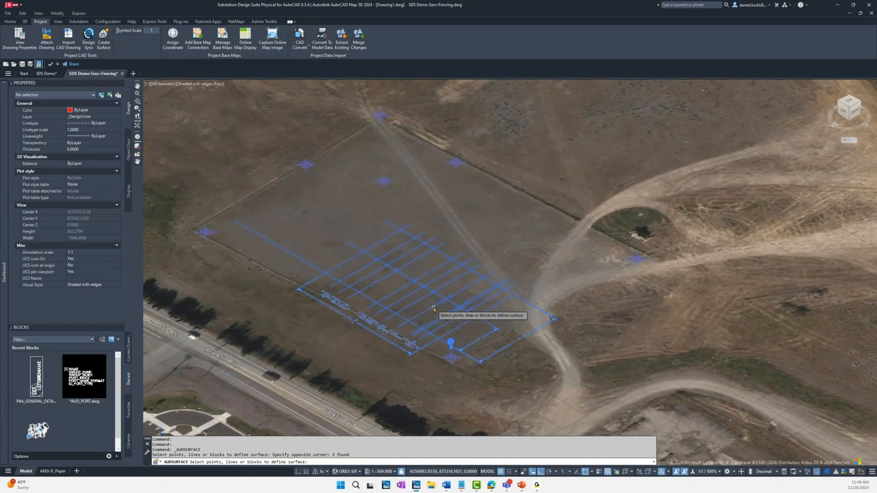
{"action": "left_click", "coordinate": [443, 317], "text": "shift"}
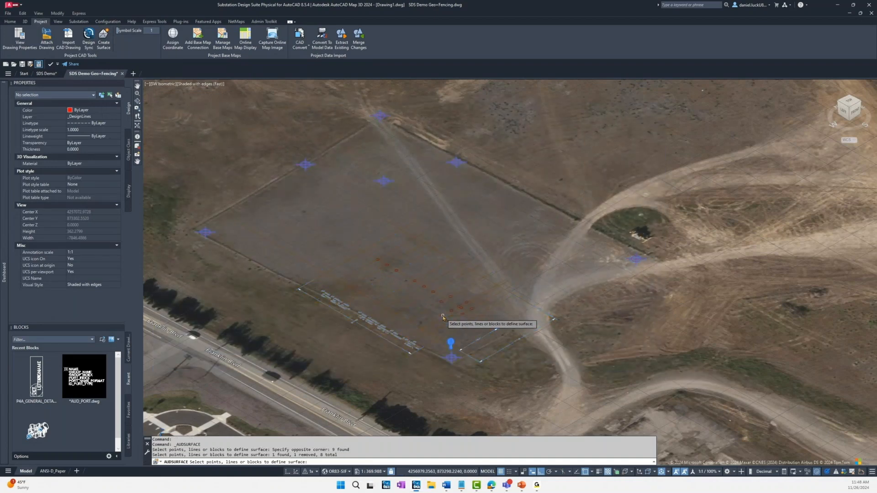
{"action": "left_click", "coordinate": [451, 344], "text": "shift"}
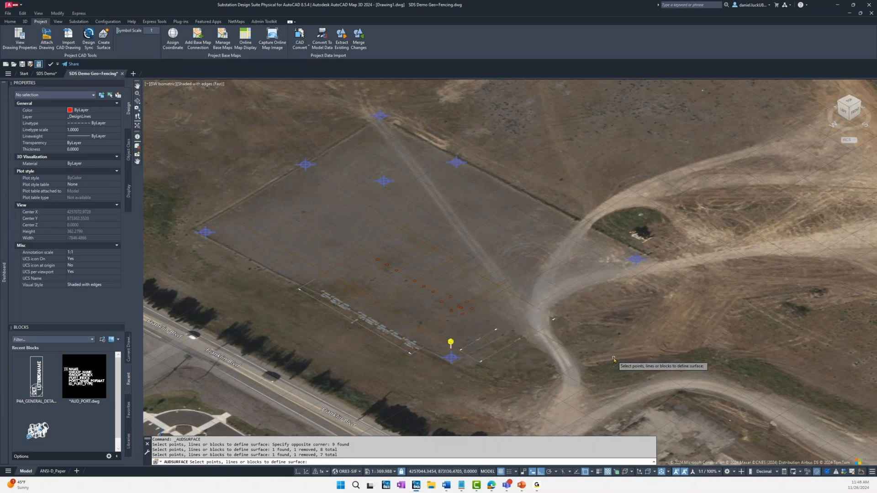
{"action": "key", "text": "Return"}
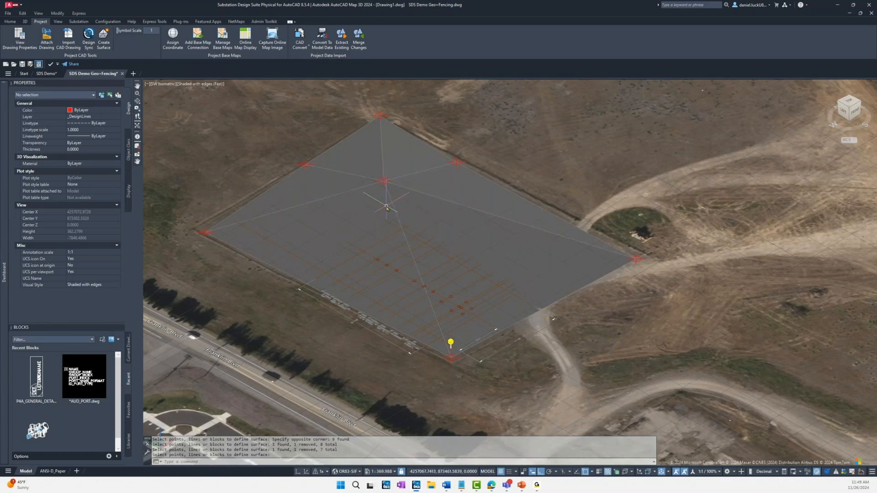
{"action": "scroll", "coordinate": [386, 208], "scroll_direction": "up", "scroll_amount": 2}
{"action": "mouse_move", "coordinate": [387, 207]}
{"action": "middle_mouse_down", "text": "shift"}
{"action": "mouse_move", "coordinate": [480, 141]}
{"action": "mouse_move", "coordinate": [439, 184]}
{"action": "mouse_move", "coordinate": [402, 202]}
{"action": "mouse_move", "coordinate": [380, 196]}
{"action": "mouse_move", "coordinate": [381, 205]}
{"action": "middle_mouse_up", "text": "shift"}
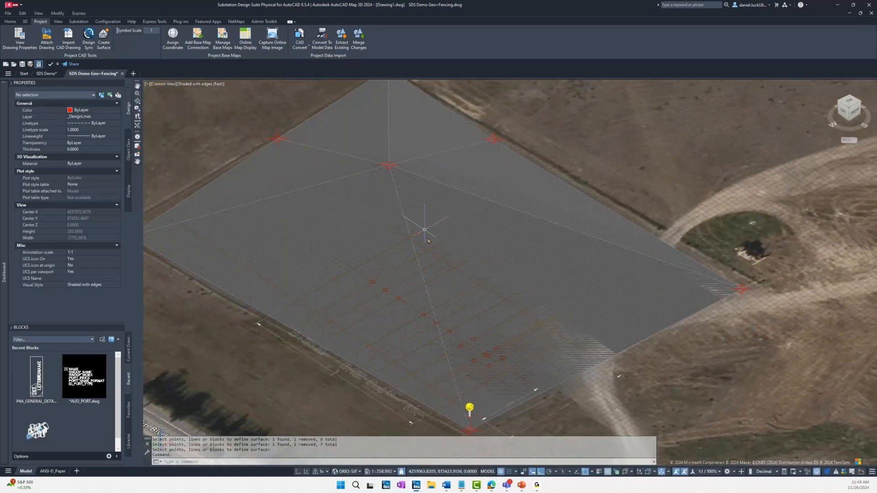
{"action": "scroll", "coordinate": [437, 266], "scroll_direction": "down", "scroll_amount": 3}
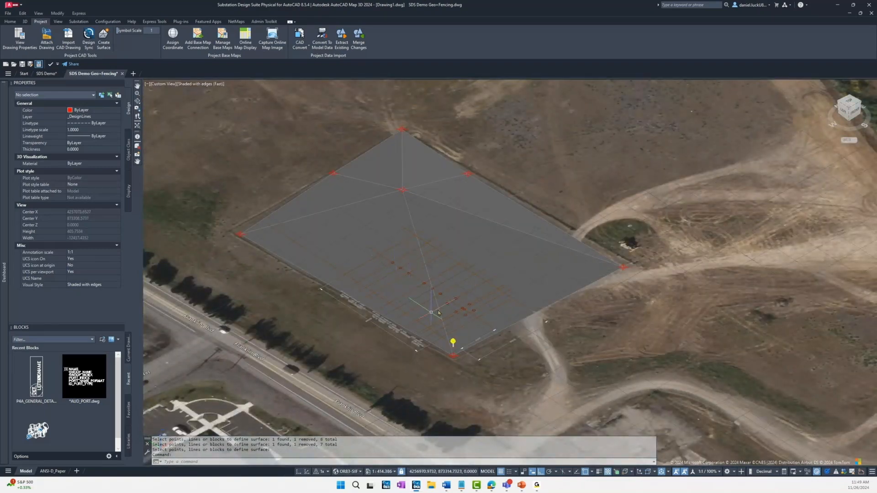
{"action": "scroll", "coordinate": [420, 282], "scroll_direction": "up", "scroll_amount": 2}
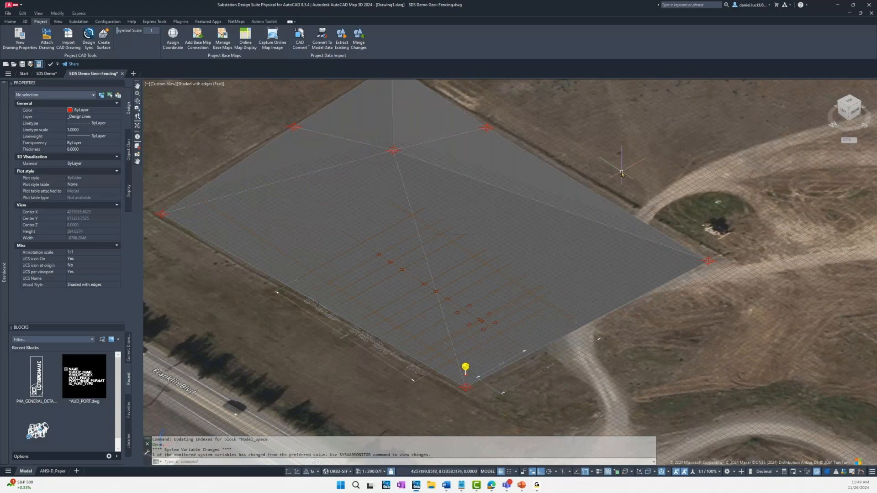
{"action": "middle_click_drag", "start_coordinate": [640, 167], "coordinate": [654, 189]}
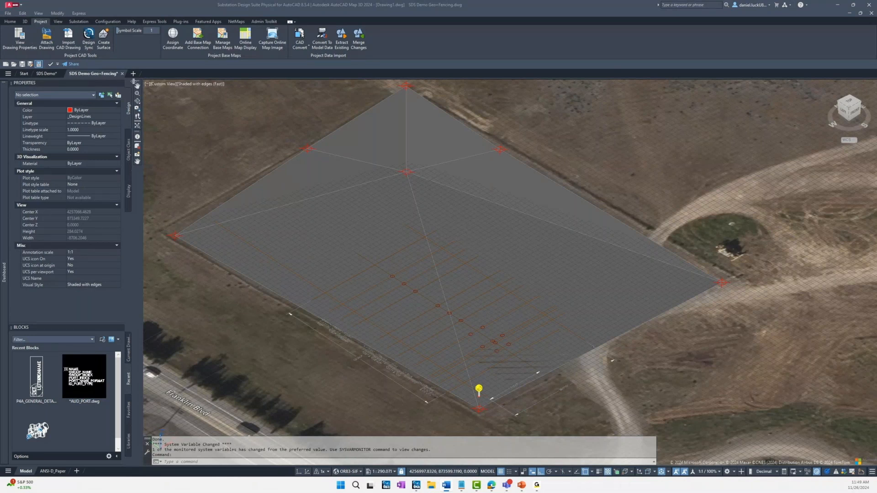
Step: Switch to the SDS Demo drawing and show the substation model in top view
{"action": "left_click", "coordinate": [48, 74]}
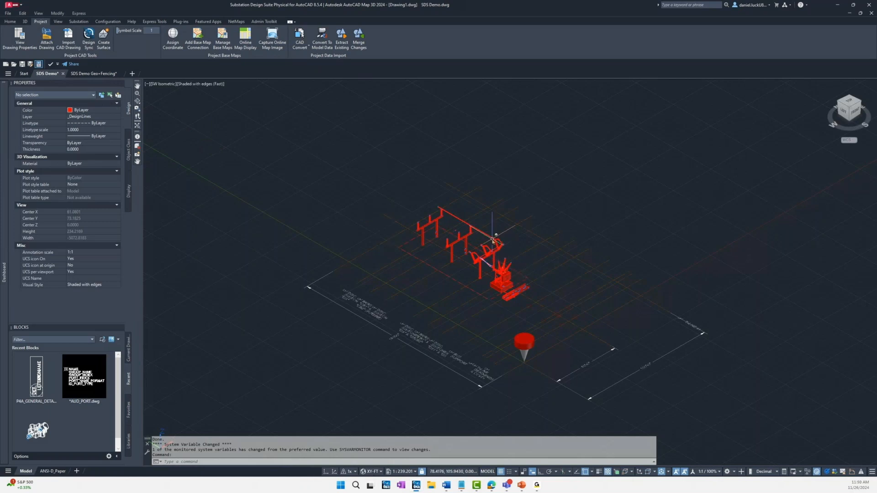
{"action": "scroll", "coordinate": [493, 241], "scroll_direction": "up", "scroll_amount": 2}
{"action": "scroll", "coordinate": [496, 240], "scroll_direction": "up", "scroll_amount": 2}
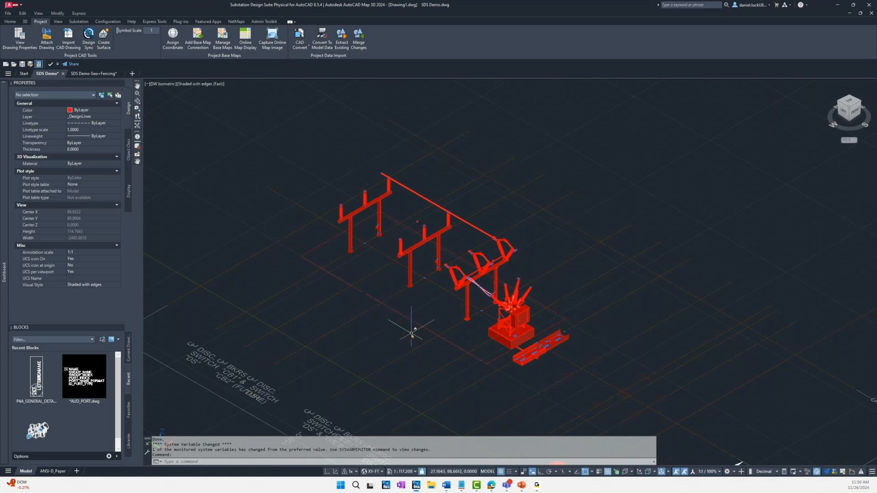
{"action": "middle_click_drag", "start_coordinate": [461, 342], "coordinate": [522, 392], "text": "shift"}
{"action": "left_click", "coordinate": [849, 107]}
{"action": "scroll", "coordinate": [644, 219], "scroll_direction": "up", "scroll_amount": 2}
{"action": "scroll", "coordinate": [551, 255], "scroll_direction": "up", "scroll_amount": 4}
{"action": "middle_click_drag", "start_coordinate": [382, 360], "coordinate": [393, 337], "text": "shift"}
Step: Draw a four-sided boundary around the transformer and the adjacent switch structure with AUDBOUNDARY, skipping the attributes and using ortho for its sides
{"action": "left_click", "coordinate": [396, 461]}
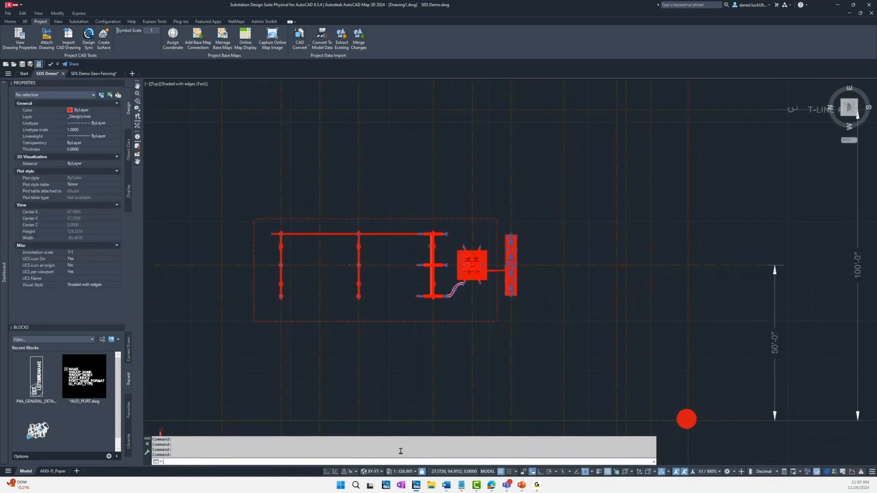
{"action": "type", "text": "AUDB"}
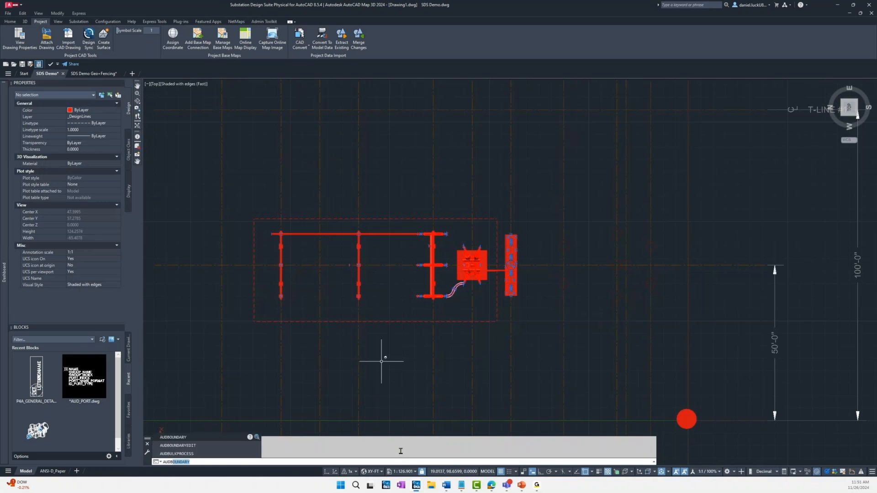
{"action": "key", "text": "Return"}
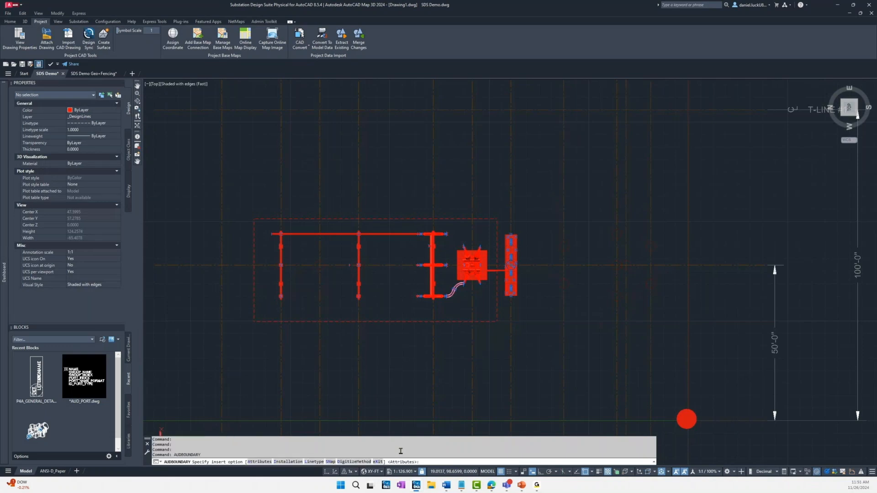
{"action": "type", "text": "X"}
{"action": "key", "text": "Return"}
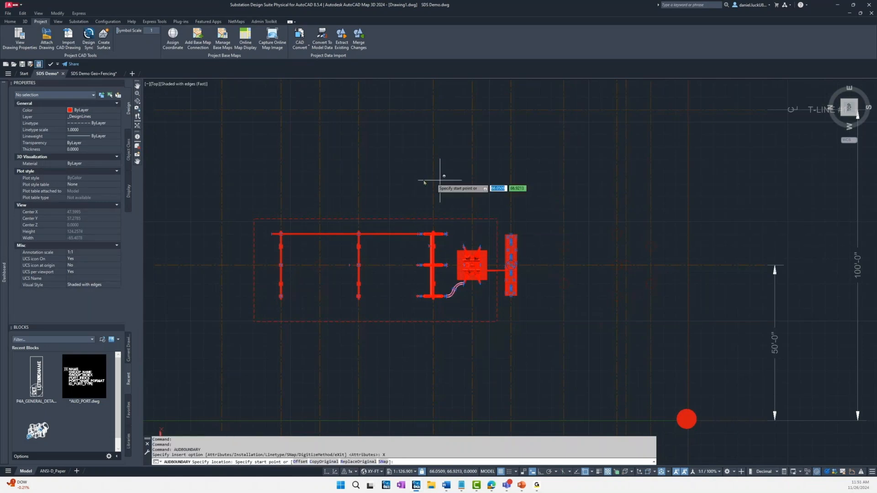
{"action": "left_click", "coordinate": [409, 230]}
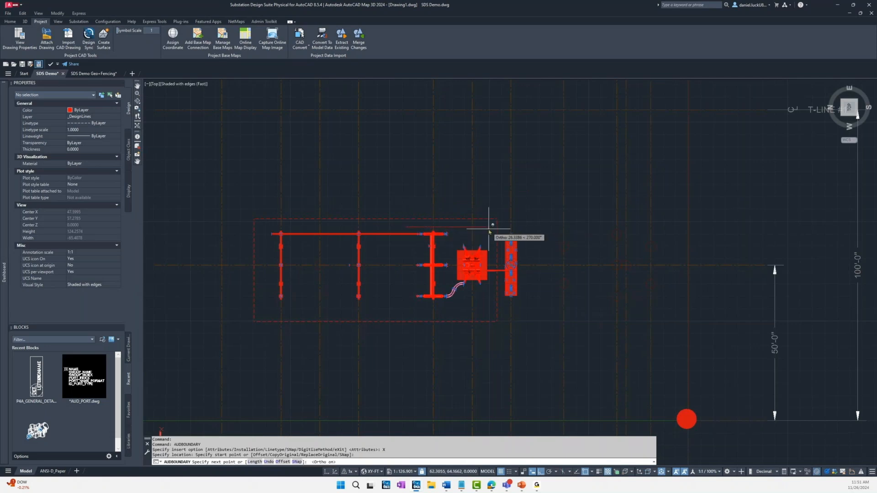
{"action": "key", "text": "F8"}
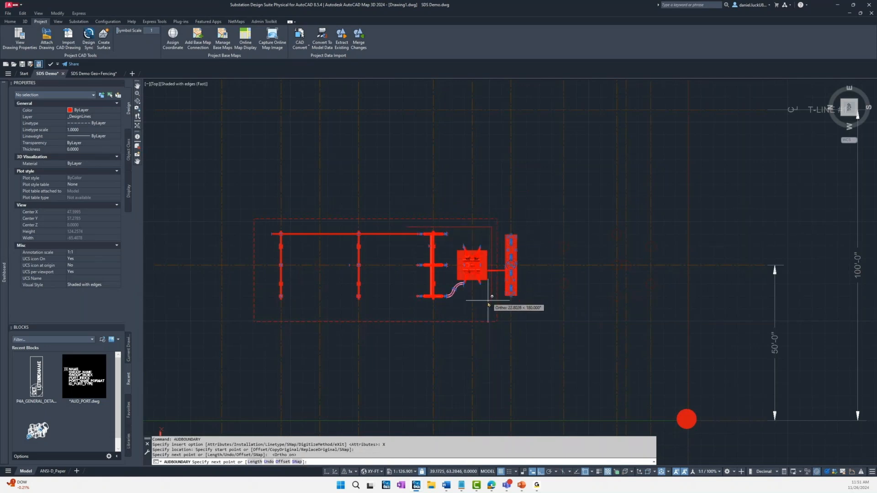
{"action": "left_click", "coordinate": [459, 314]}
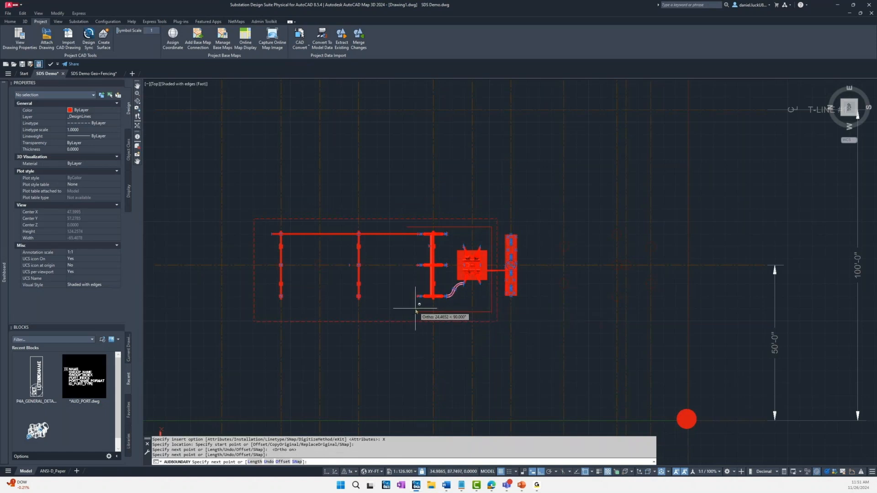
{"action": "left_click", "coordinate": [412, 307]}
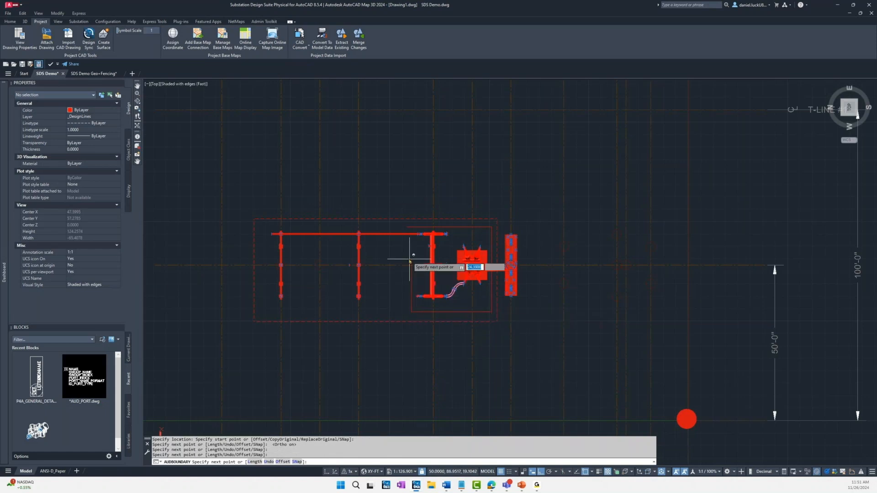
{"action": "key", "text": "Return"}
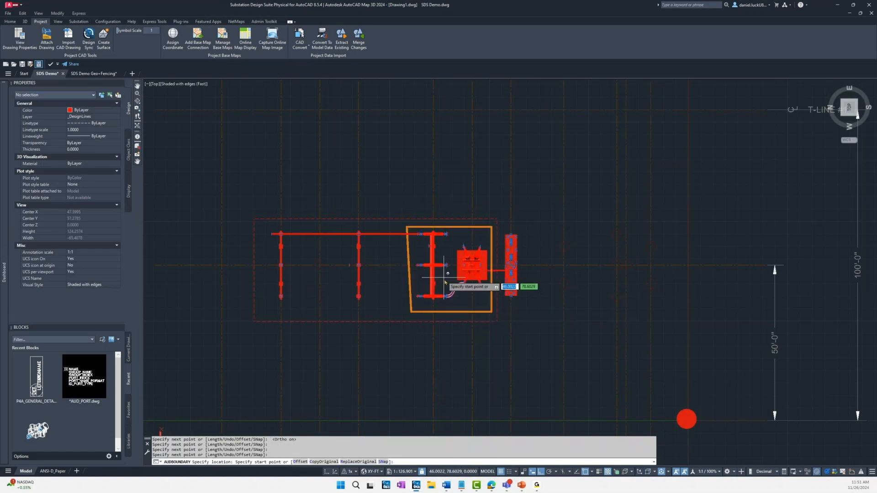
{"action": "scroll", "coordinate": [484, 299], "scroll_direction": "up", "scroll_amount": 2}
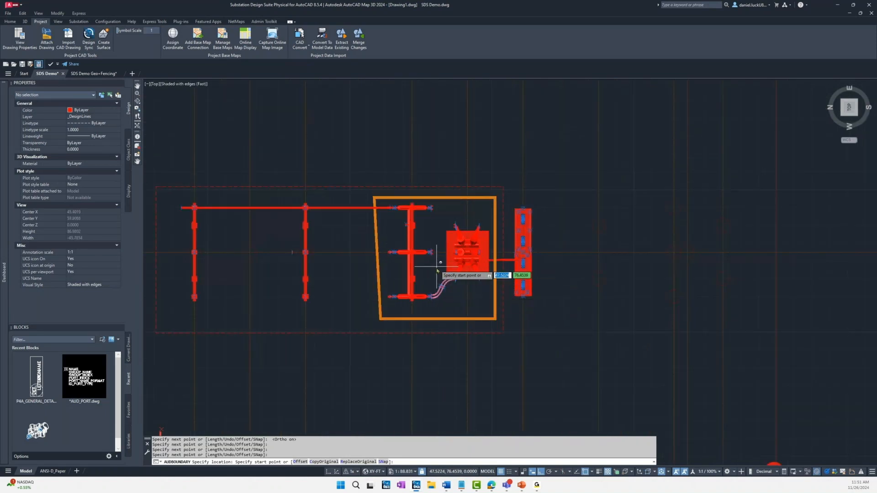
{"action": "key", "text": "F8"}
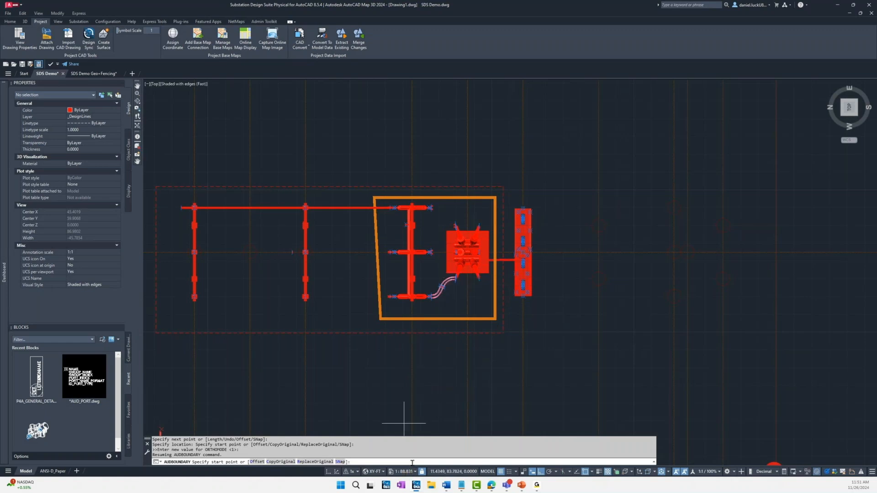
{"action": "key", "text": "Escape"}
Step: Associate the features within the new boundary using AUDBOUNDARYEDIT's Within option, and highlight the associated features
{"action": "type", "text": "AUDB"}
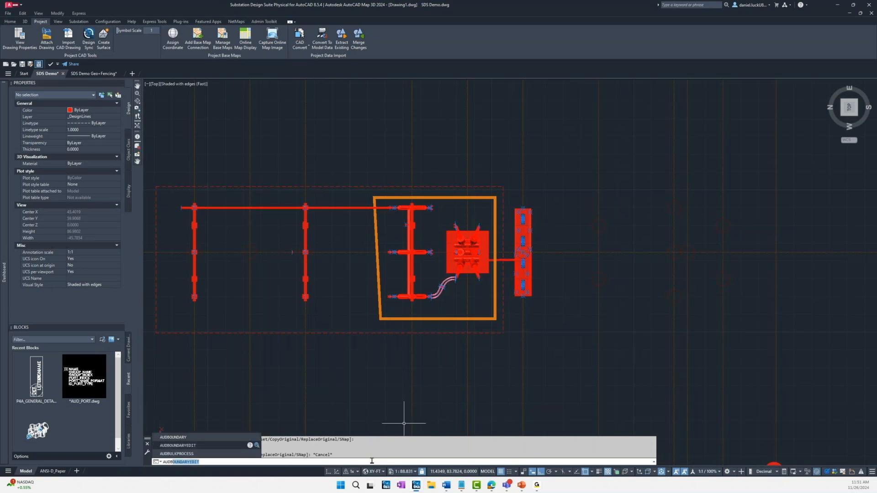
{"action": "key", "text": "Return"}
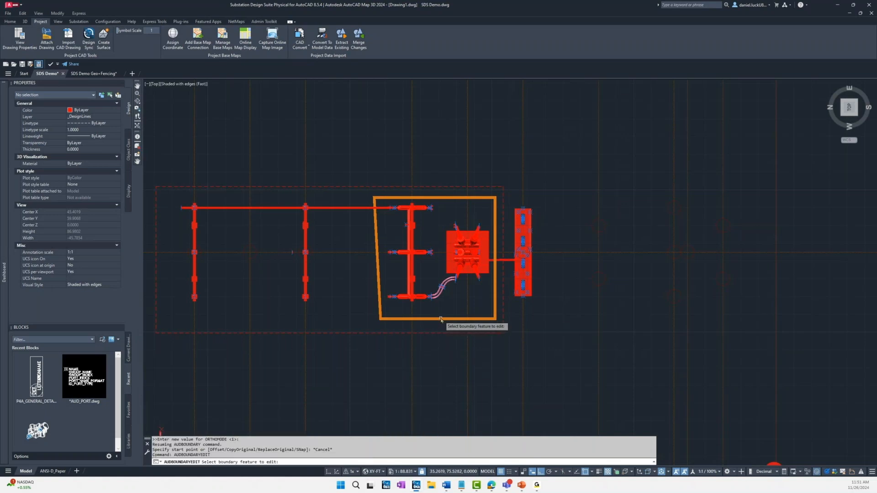
{"action": "left_click", "coordinate": [441, 319]}
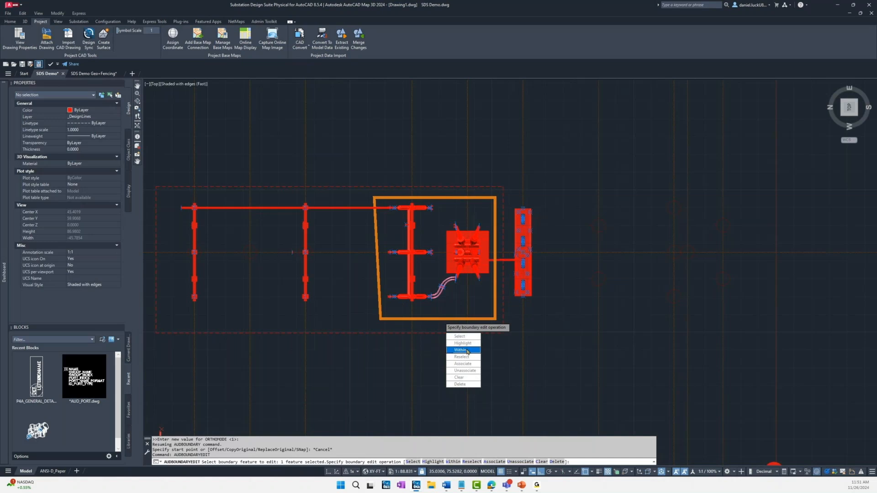
{"action": "left_click", "coordinate": [466, 351]}
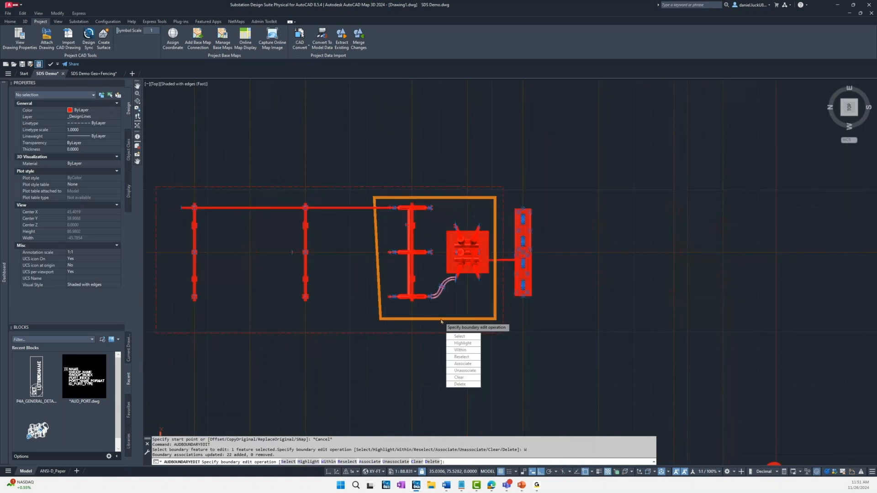
{"action": "left_click", "coordinate": [461, 343]}
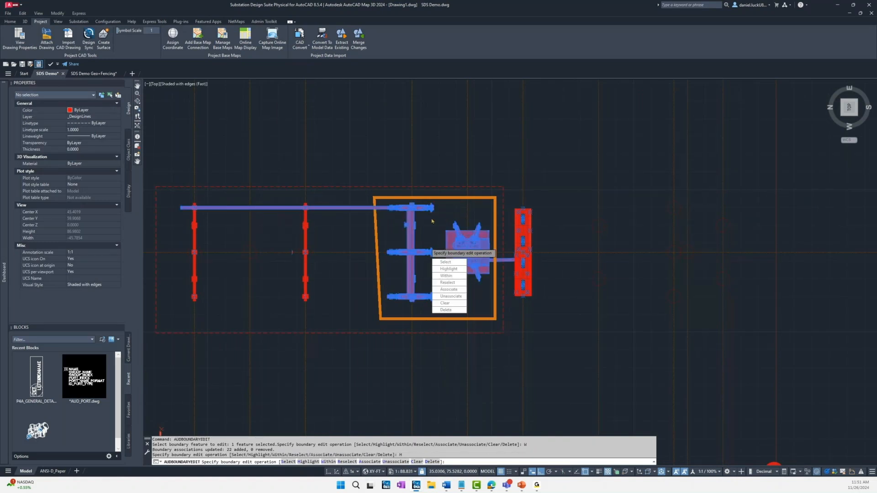
{"action": "right_click", "coordinate": [523, 410]}
{"action": "left_click", "coordinate": [532, 423]}
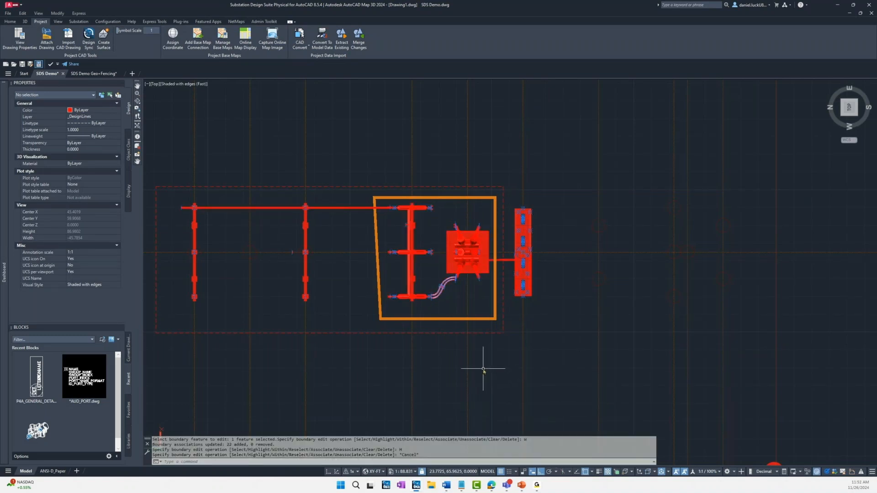
{"action": "left_click", "coordinate": [371, 461]}
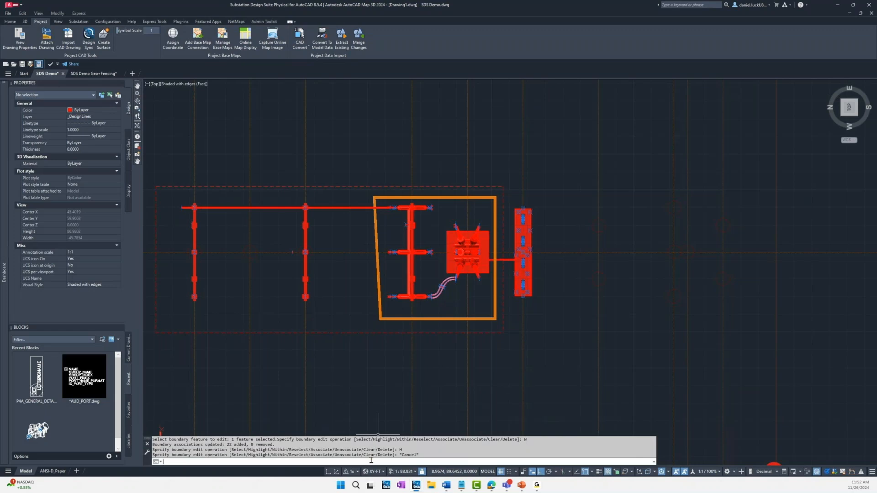
Step: Link the boundary around the transformer and switch structure to Demo_Bay_Source with AUDEXTRACT's Link option, placing the link location inside a boundary corner
{"action": "type", "text": "AUDEXTRACT"}
{"action": "key", "text": "Return"}
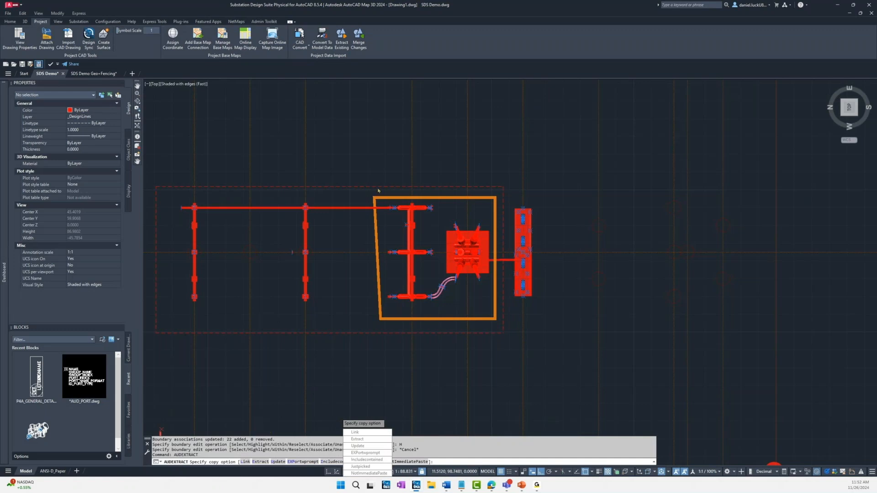
{"action": "left_click", "coordinate": [246, 461]}
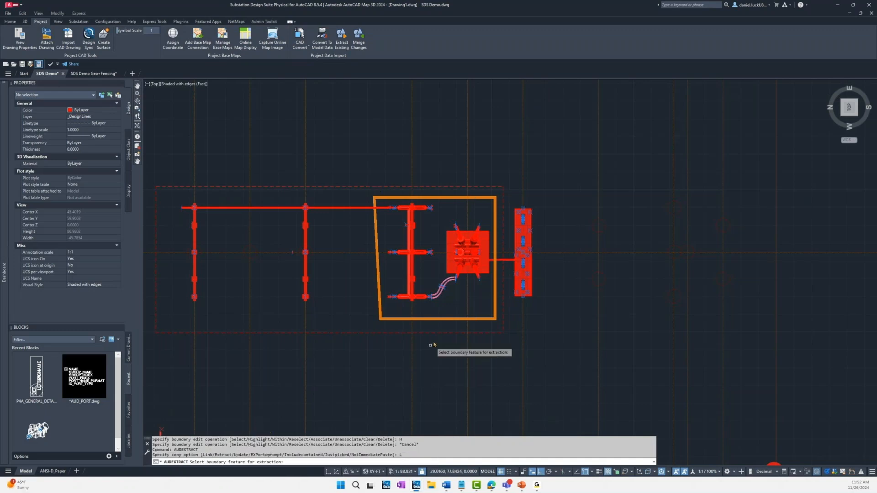
{"action": "left_click", "coordinate": [447, 320]}
{"action": "left_click", "coordinate": [413, 224]}
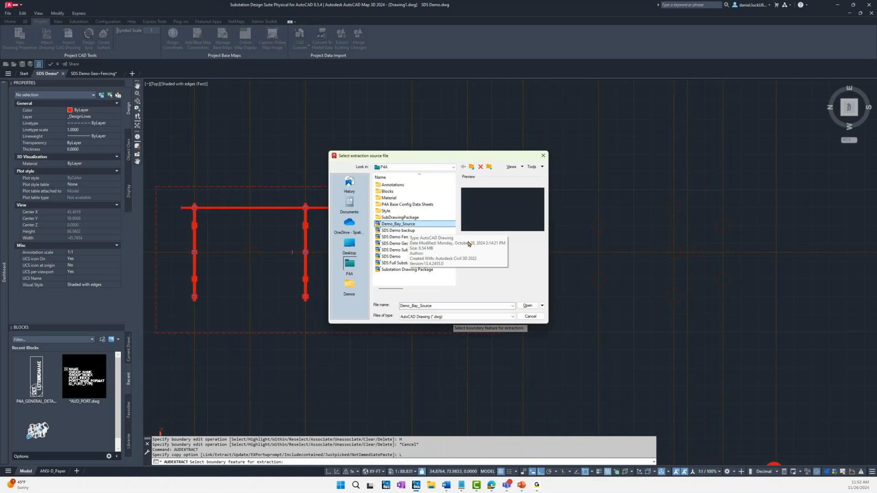
{"action": "left_click", "coordinate": [527, 306]}
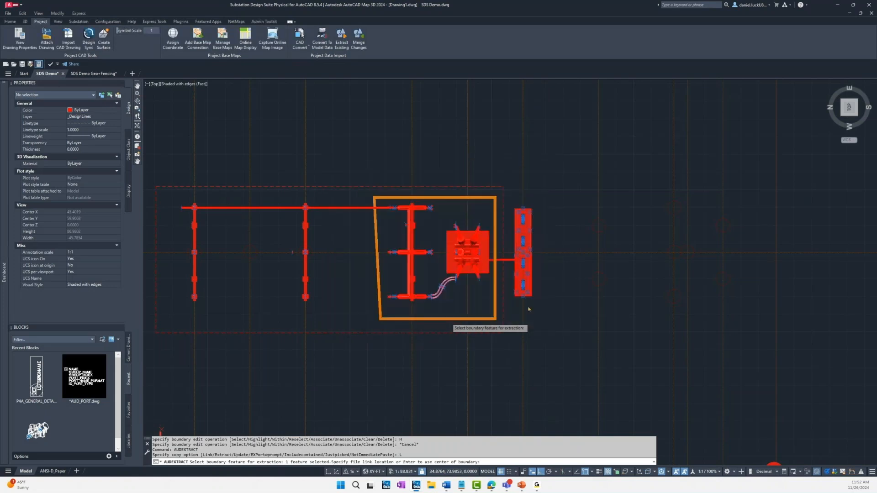
{"action": "left_click", "coordinate": [487, 315]}
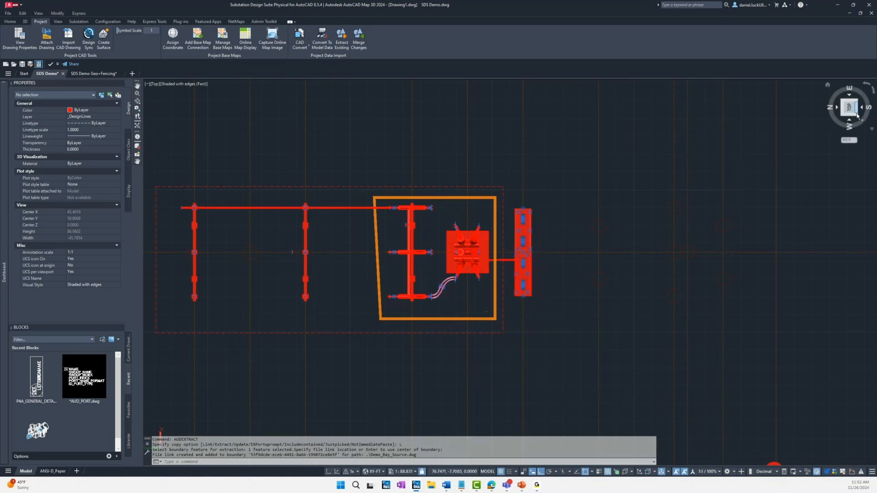
Step: Show the substation model in southwest isometric view and open the Demo_Bay_Source drawing
{"action": "left_click", "coordinate": [857, 116]}
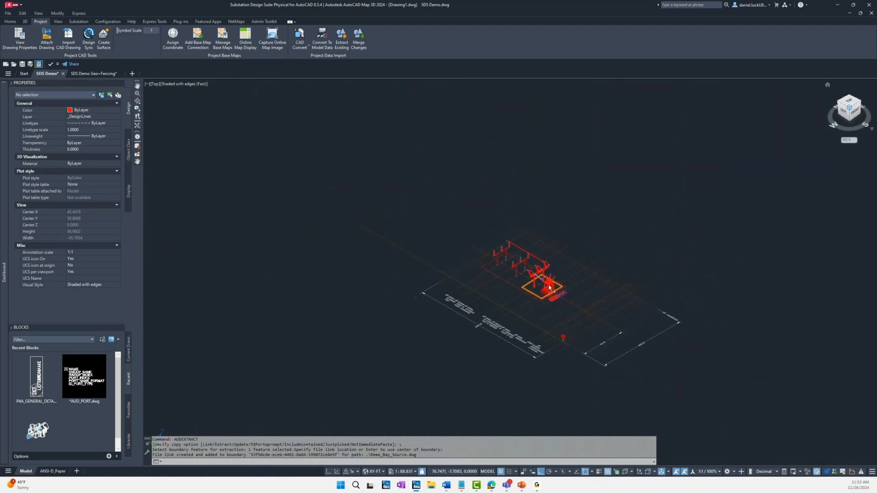
{"action": "scroll", "coordinate": [550, 288], "scroll_direction": "up", "scroll_amount": 3}
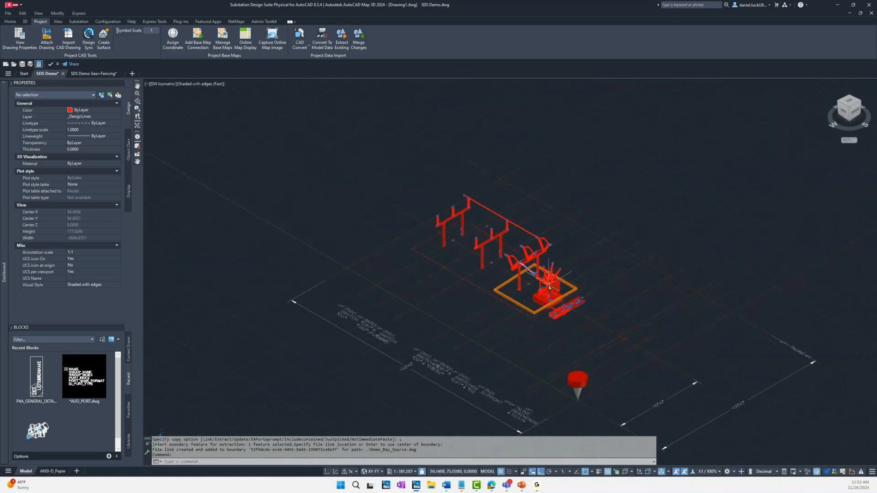
{"action": "type", "text": "OPEN"}
{"action": "key", "text": "Return"}
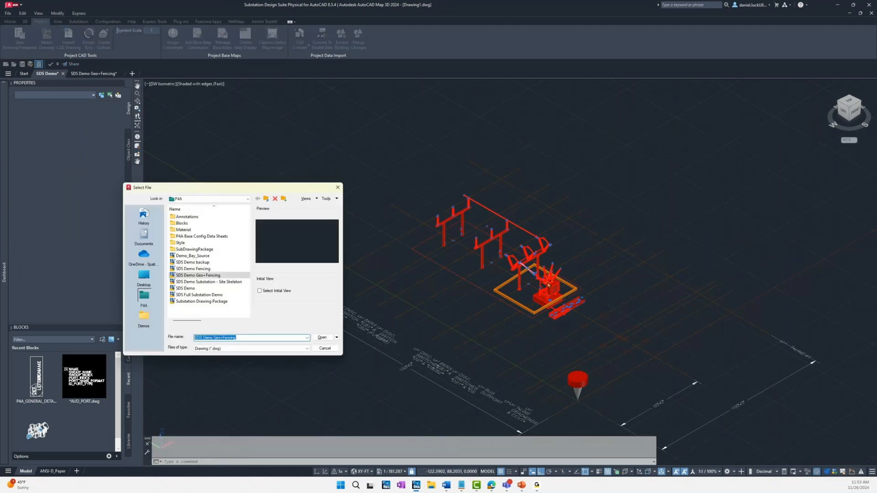
{"action": "left_click", "coordinate": [325, 337]}
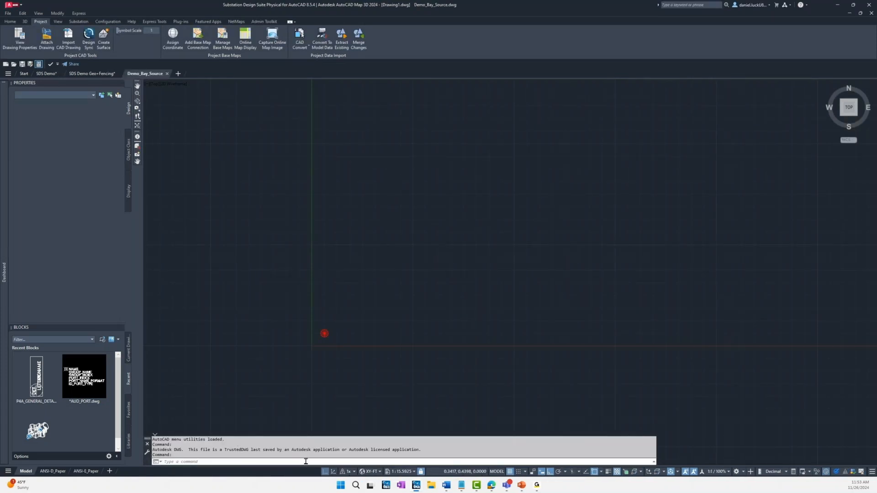
Step: Extract the 72074Unnamed boundary's features from the SDS Demo drawing into Demo_Bay_Source with AUDEXTRACT's Extract option
{"action": "left_click", "coordinate": [297, 461]}
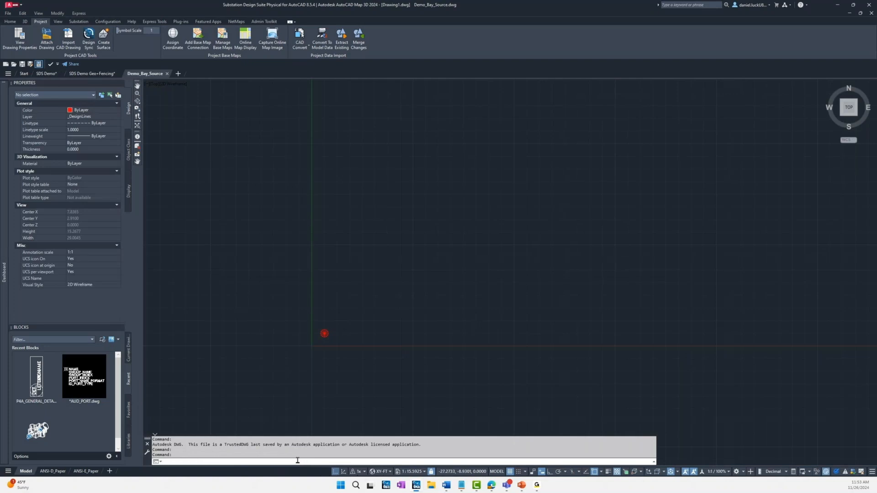
{"action": "type", "text": "audextr"}
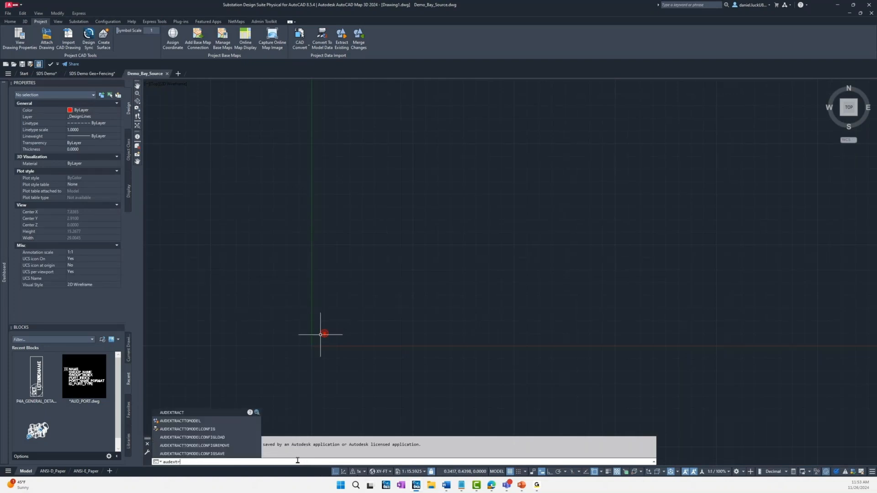
{"action": "key", "text": "Return"}
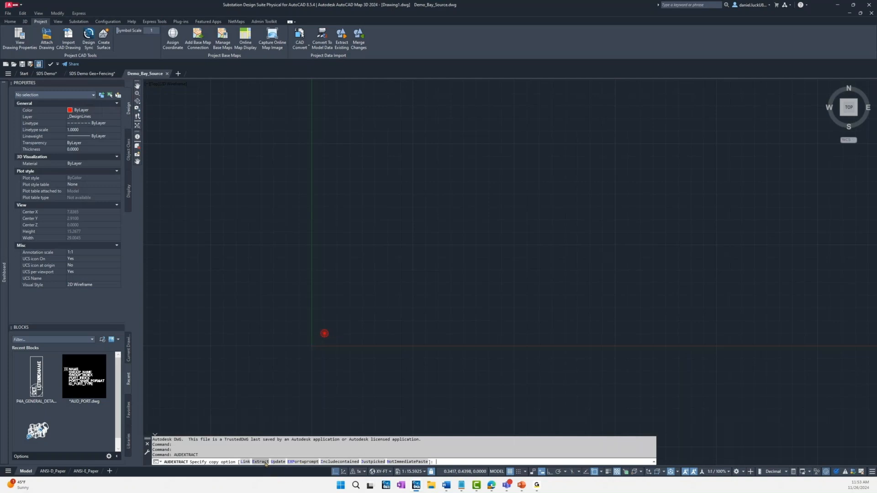
{"action": "left_click", "coordinate": [260, 462]}
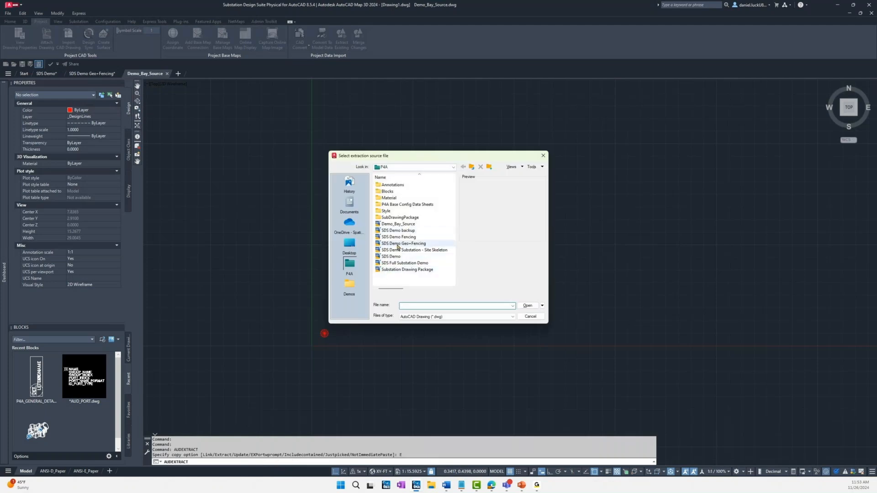
{"action": "left_click", "coordinate": [392, 257]}
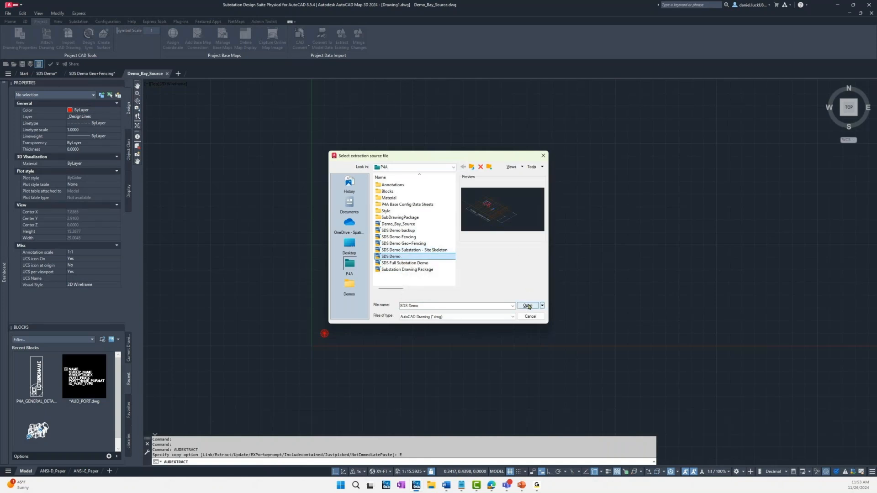
{"action": "left_click", "coordinate": [529, 306]}
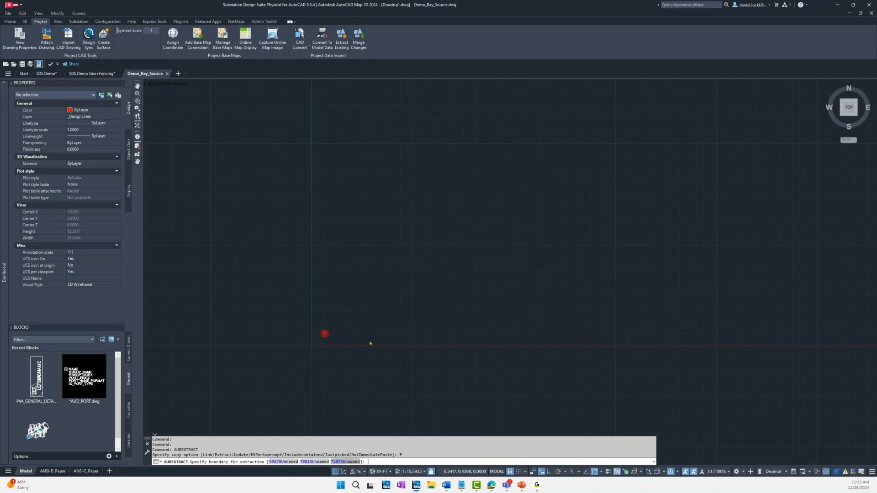
{"action": "type", "text": "72074U"}
{"action": "key", "text": "Return"}
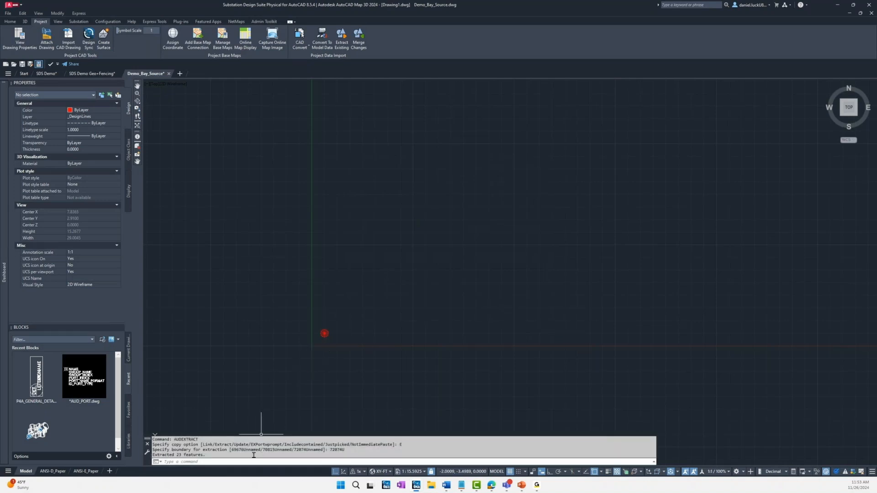
Step: Zoom to the extents of the extracted bay and show it in southwest isometric view with the Shaded with edges style
{"action": "type", "text": "z"}
{"action": "key", "text": "Return"}
{"action": "type", "text": "e"}
{"action": "key", "text": "Return"}
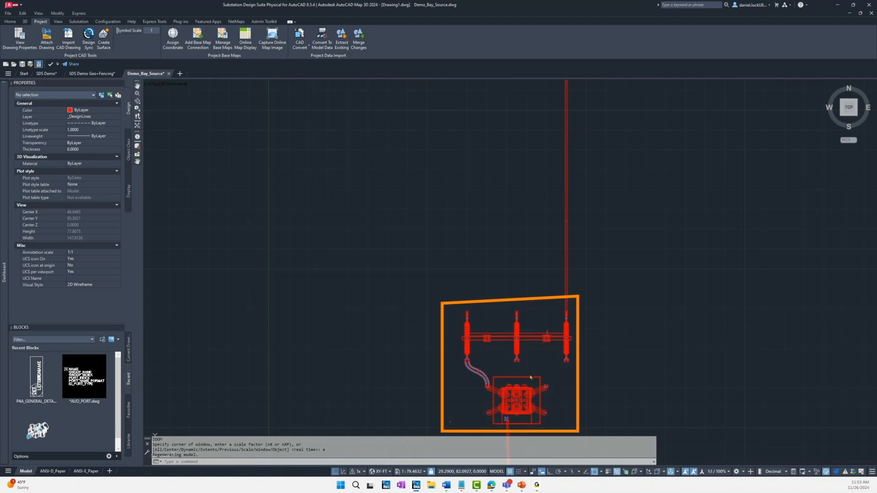
{"action": "middle_click_drag", "start_coordinate": [498, 374], "coordinate": [498, 364], "text": "shift"}
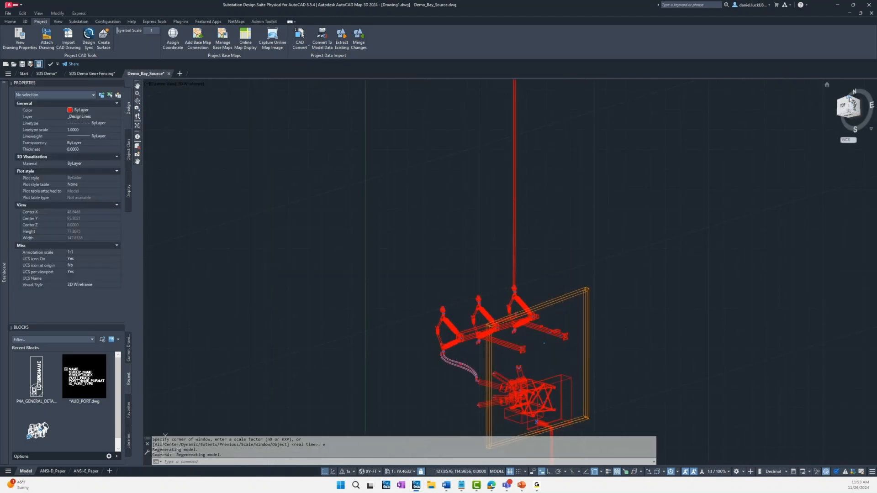
{"action": "left_click", "coordinate": [849, 99]}
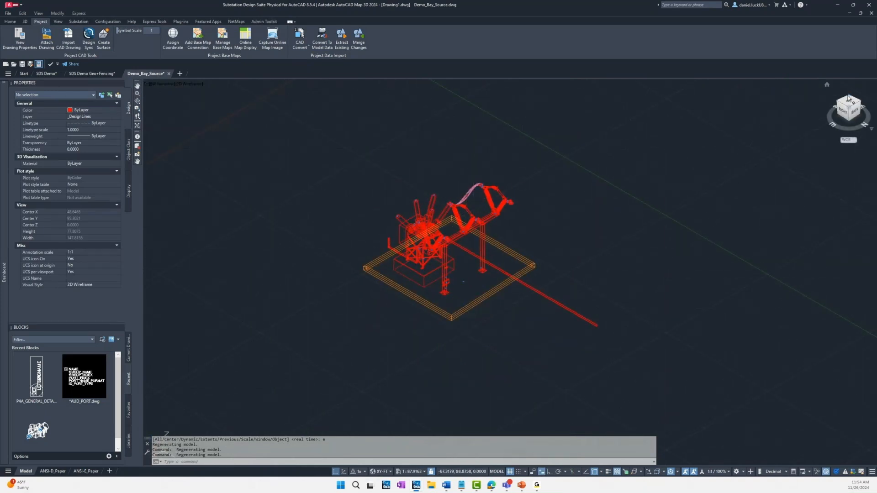
{"action": "left_click", "coordinate": [851, 99]}
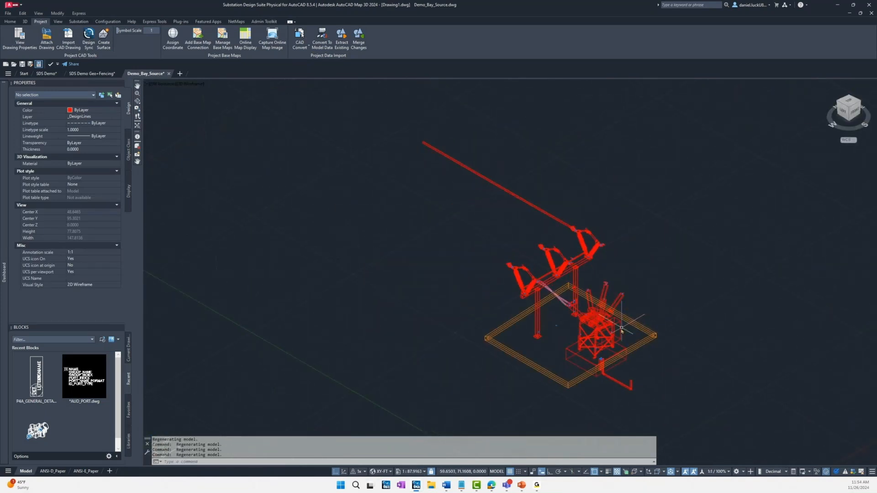
{"action": "scroll", "coordinate": [620, 332], "scroll_direction": "up", "scroll_amount": 3}
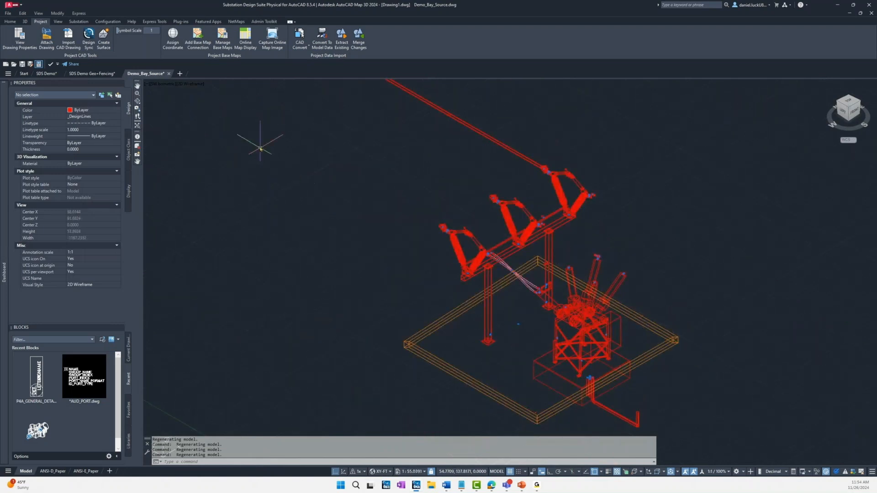
{"action": "left_click", "coordinate": [191, 85]}
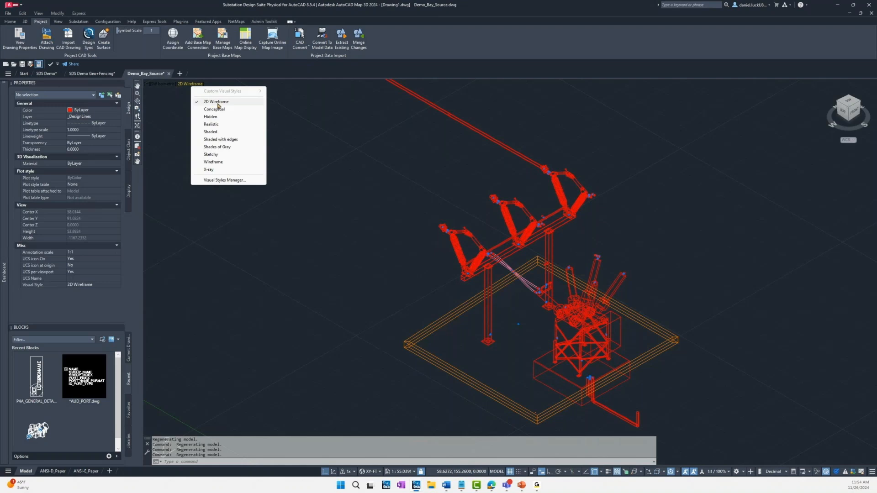
{"action": "left_click", "coordinate": [219, 140]}
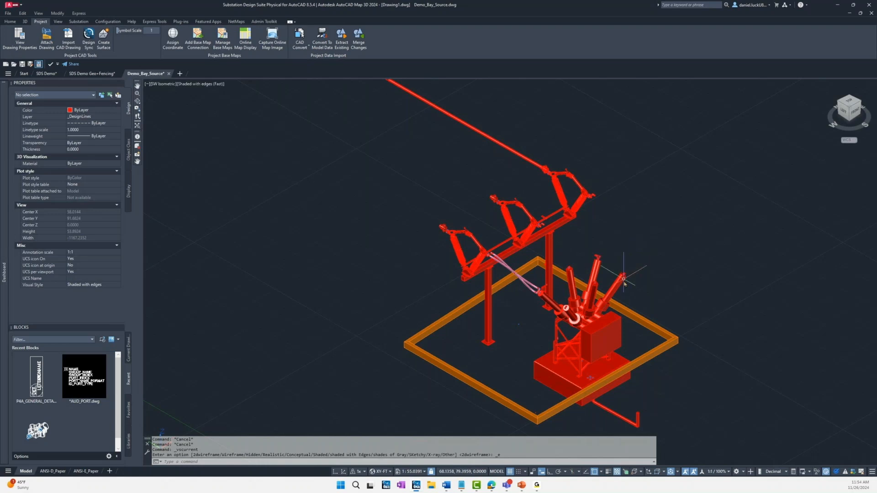
Step: Erase the foundation pad under the breaker and the conduit running out of the boundary from the extracted bay
{"action": "scroll", "coordinate": [623, 279], "scroll_direction": "up", "scroll_amount": 5}
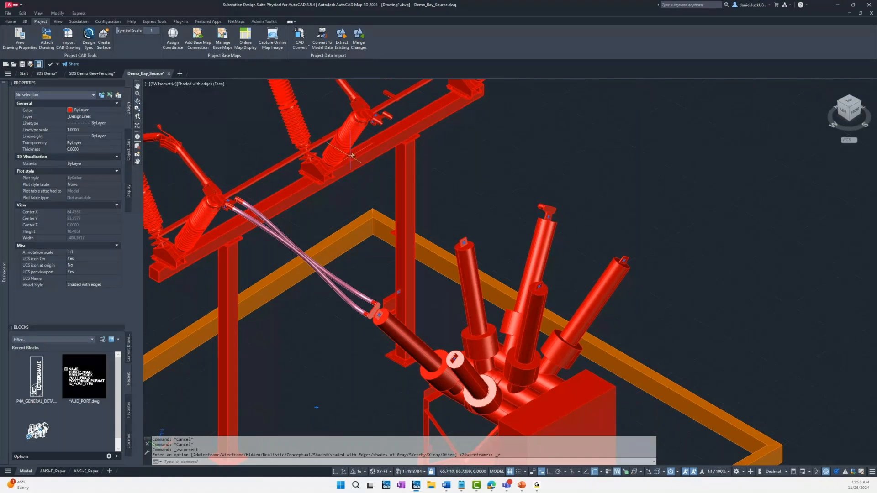
{"action": "middle_click_drag", "start_coordinate": [356, 157], "coordinate": [416, 249], "text": "shift"}
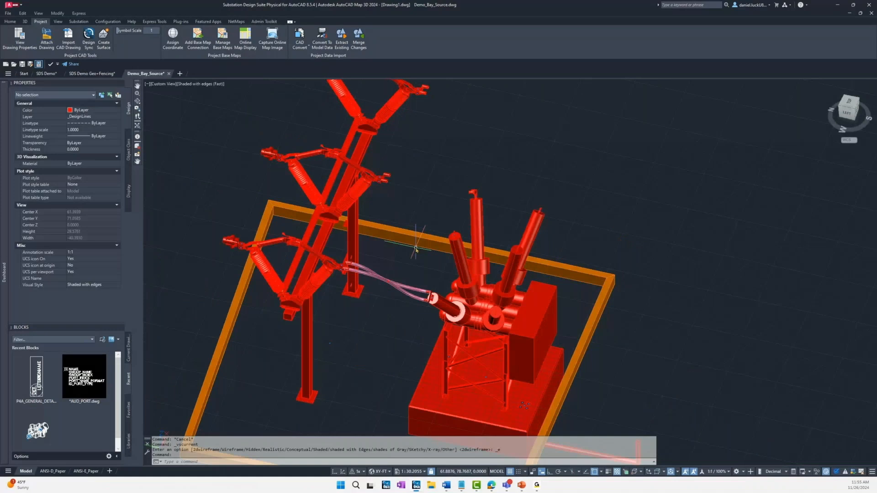
{"action": "scroll", "coordinate": [383, 305], "scroll_direction": "down", "scroll_amount": 4}
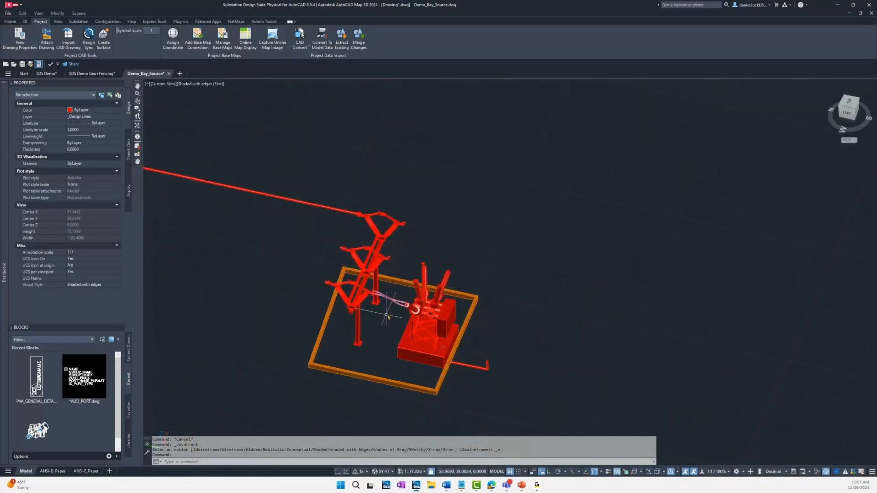
{"action": "left_click", "coordinate": [435, 360]}
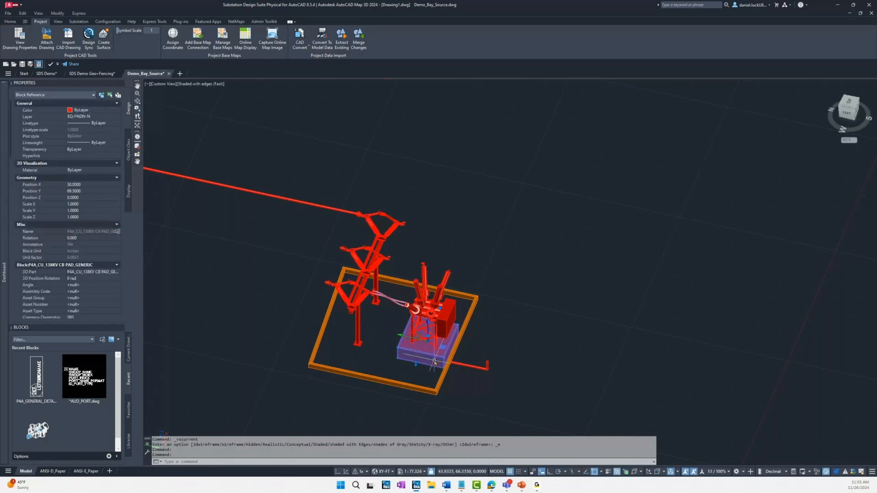
{"action": "type", "text": "E"}
{"action": "key", "text": "Return"}
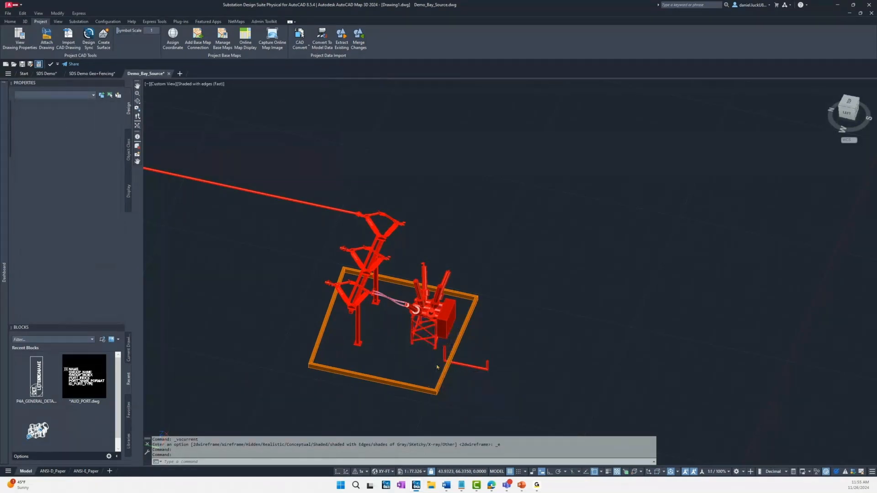
{"action": "left_click", "coordinate": [495, 368]}
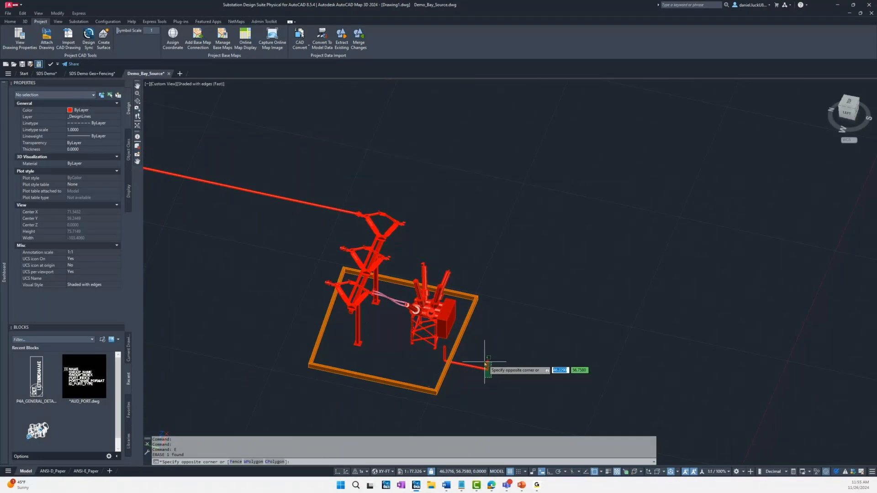
{"action": "left_click", "coordinate": [484, 364]}
{"action": "type", "text": "E"}
{"action": "key", "text": "Return"}
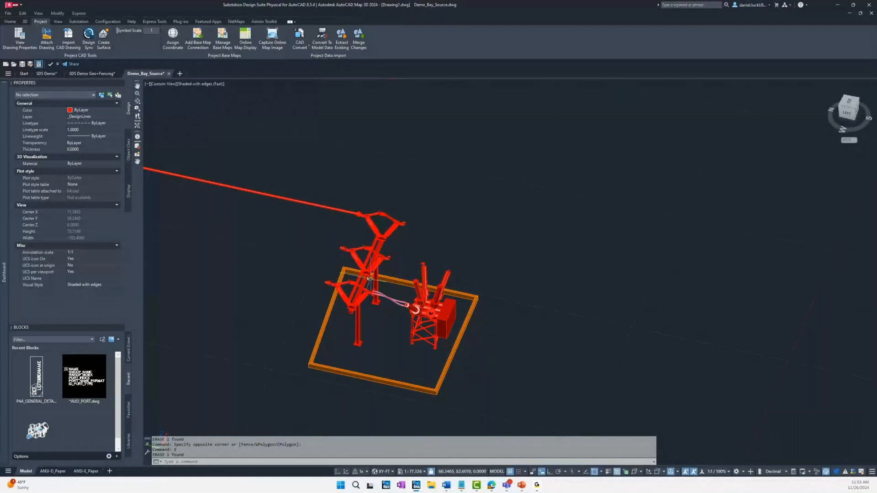
Step: Switch to the SDS Demo drawing and update the linked boundary's features from its source with AUDEXTRACT's Update option
{"action": "left_click", "coordinate": [50, 76]}
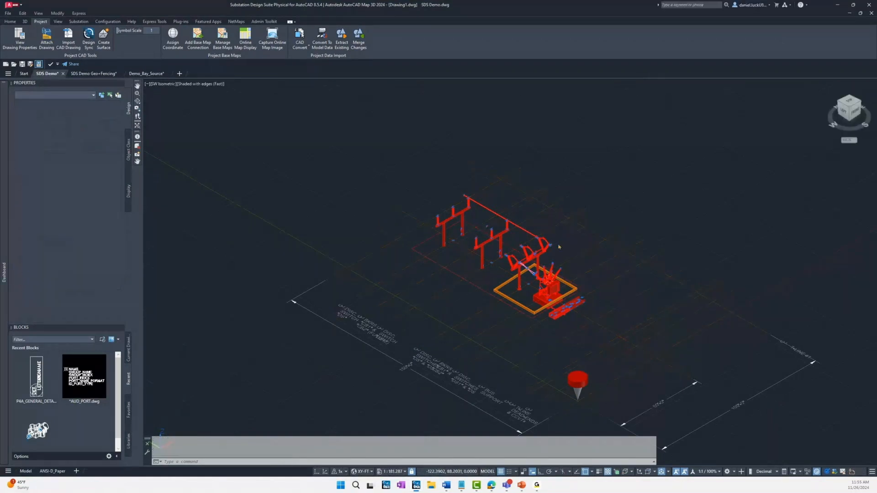
{"action": "scroll", "coordinate": [558, 243], "scroll_direction": "up", "scroll_amount": 5}
{"action": "mouse_move", "coordinate": [554, 241]}
{"action": "middle_mouse_down", "text": "shift"}
{"action": "mouse_move", "coordinate": [535, 238]}
{"action": "mouse_move", "coordinate": [385, 290]}
{"action": "mouse_move", "coordinate": [339, 322]}
{"action": "middle_mouse_up", "text": "shift"}
{"action": "left_click", "coordinate": [311, 462]}
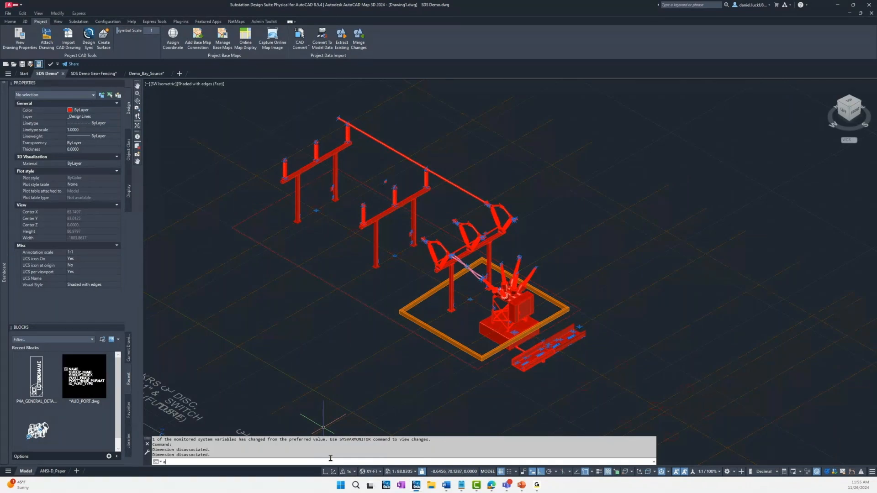
{"action": "type", "text": "udextract"}
{"action": "key", "text": "Return"}
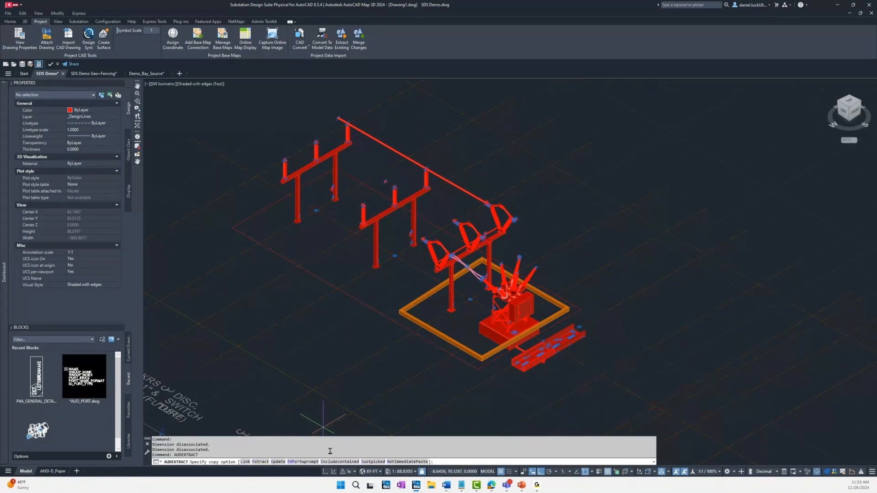
{"action": "left_click", "coordinate": [278, 462]}
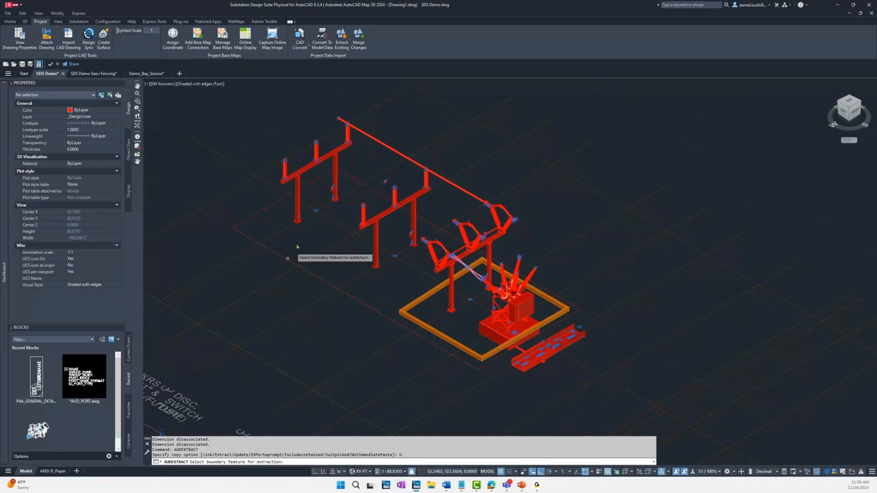
{"action": "left_click", "coordinate": [456, 345]}
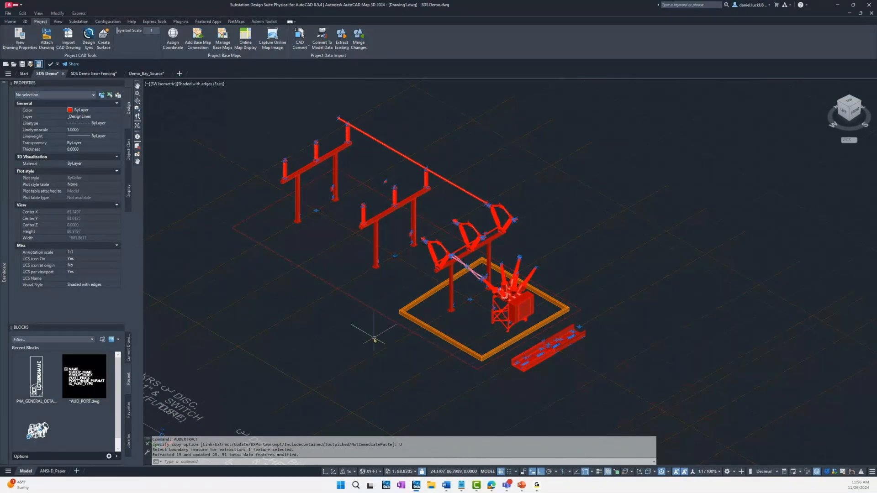
{"action": "scroll", "coordinate": [379, 322], "scroll_direction": "down", "scroll_amount": 2}
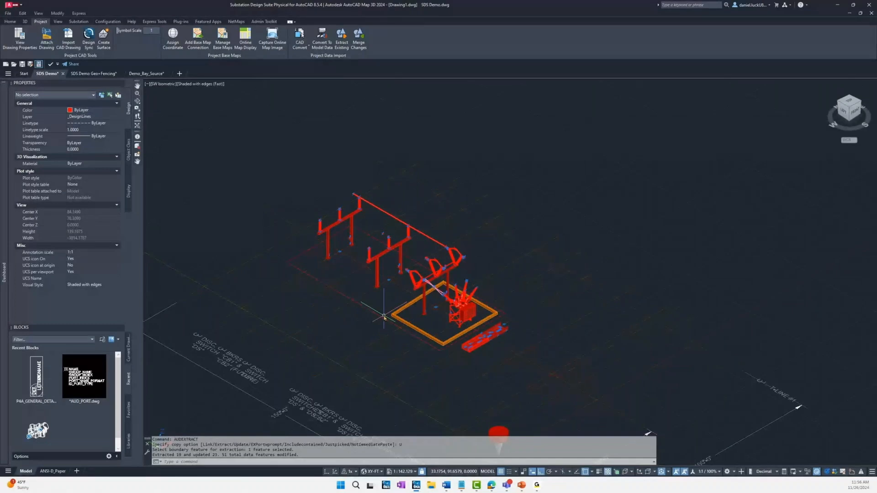
{"action": "middle_click_drag", "start_coordinate": [306, 287], "coordinate": [314, 292]}
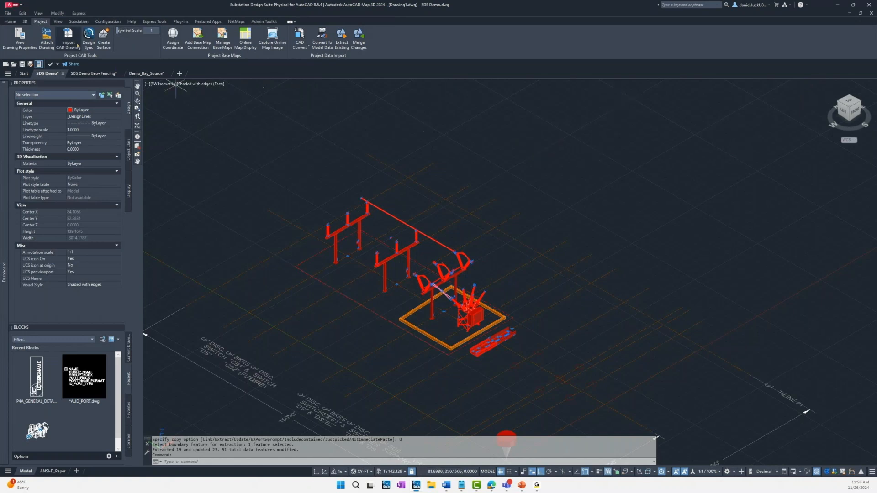
Step: Review the SBS_Electrical_Circuit-Breaker_15KV-2000A_Breaker row of the FEATURE_CONSTRUCTOR table in the Table Editor, leaving the configuration without changes
{"action": "left_click", "coordinate": [83, 23]}
{"action": "left_click", "coordinate": [106, 22]}
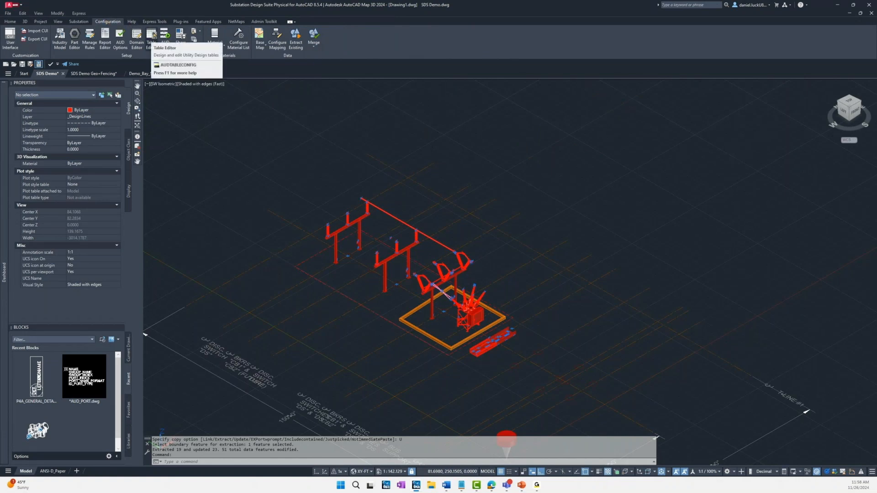
{"action": "left_click", "coordinate": [152, 37]}
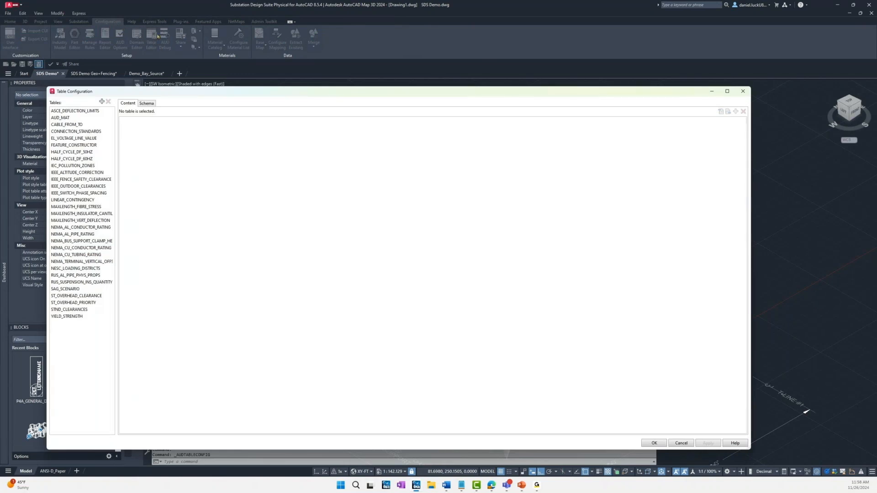
{"action": "left_click", "coordinate": [89, 145]}
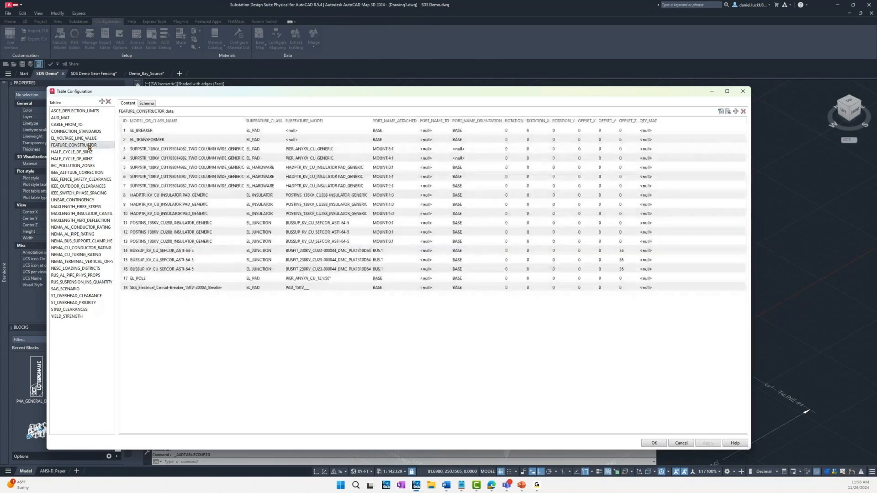
{"action": "left_click", "coordinate": [150, 288]}
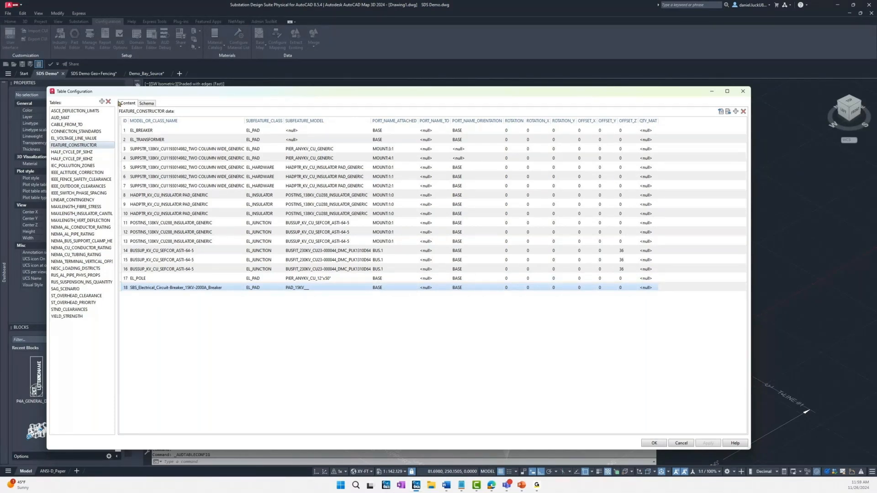
{"action": "left_click", "coordinate": [684, 444]}
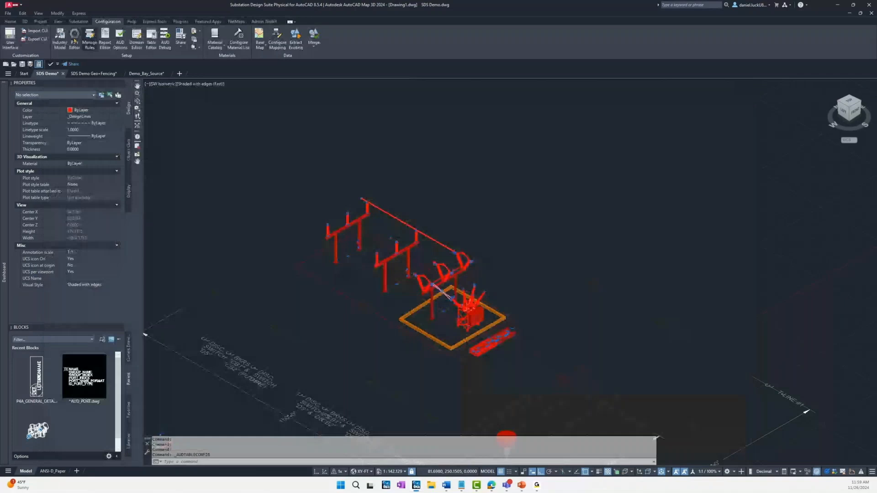
Step: Open part CB-114602 from the Circuit Breakers subdirectory in the Part Editor
{"action": "left_click", "coordinate": [74, 40]}
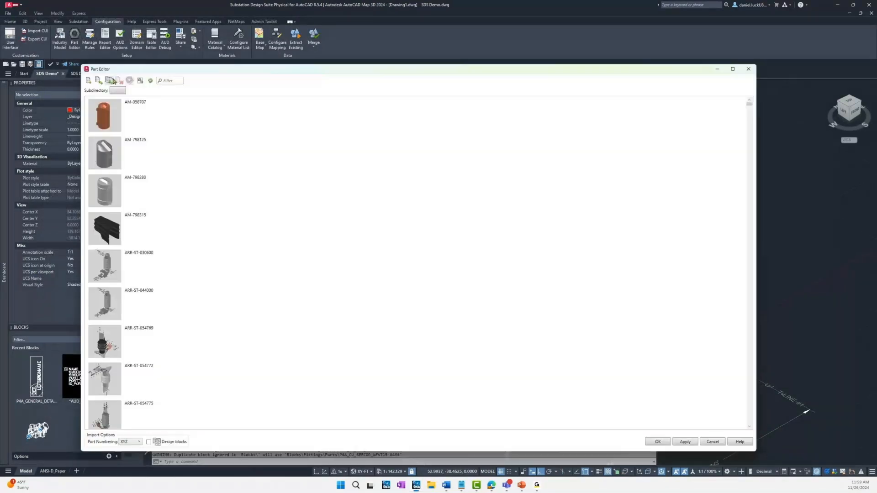
{"action": "left_click", "coordinate": [118, 90]}
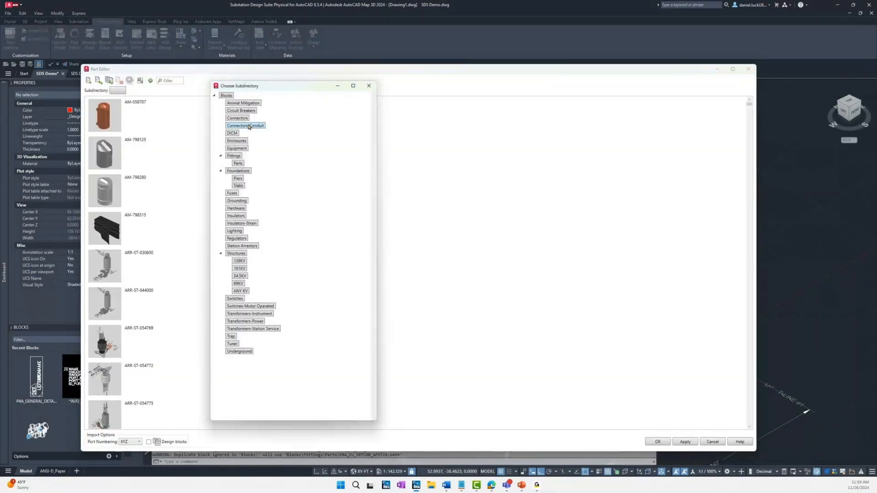
{"action": "left_click", "coordinate": [246, 112]}
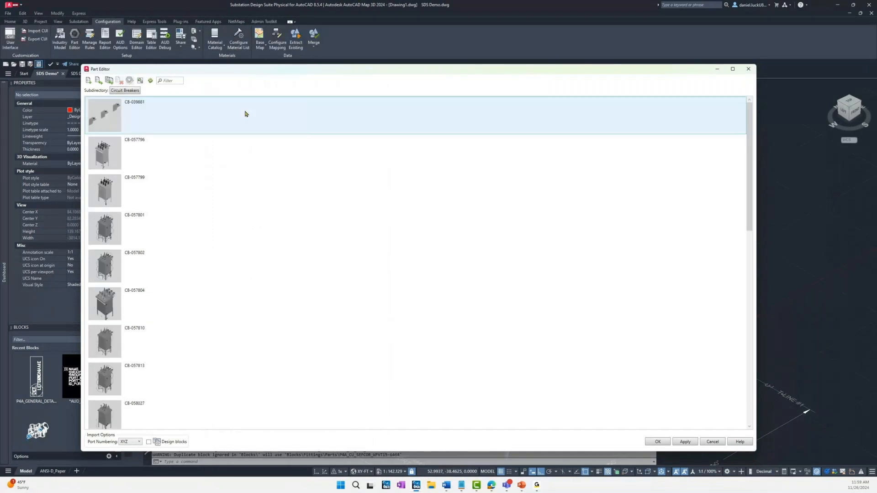
{"action": "scroll", "coordinate": [114, 314], "scroll_direction": "down", "scroll_amount": 3}
{"action": "left_click", "coordinate": [114, 313]}
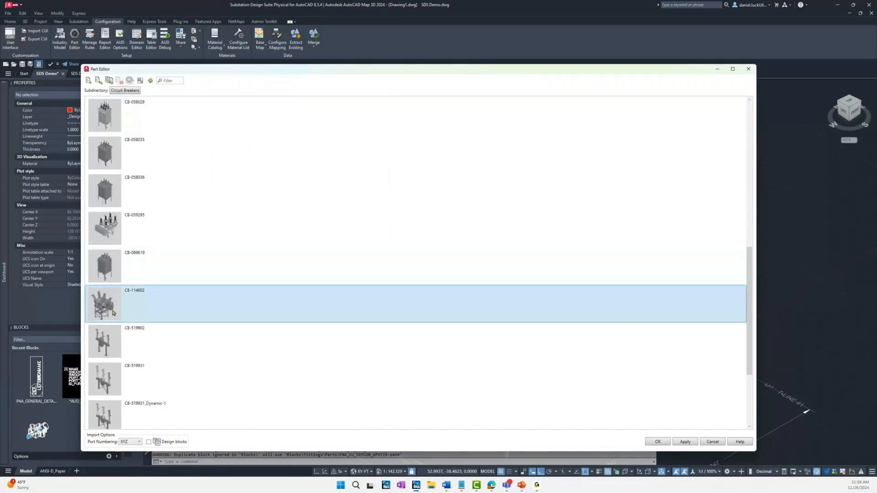
{"action": "mouse_move", "coordinate": [121, 297]}
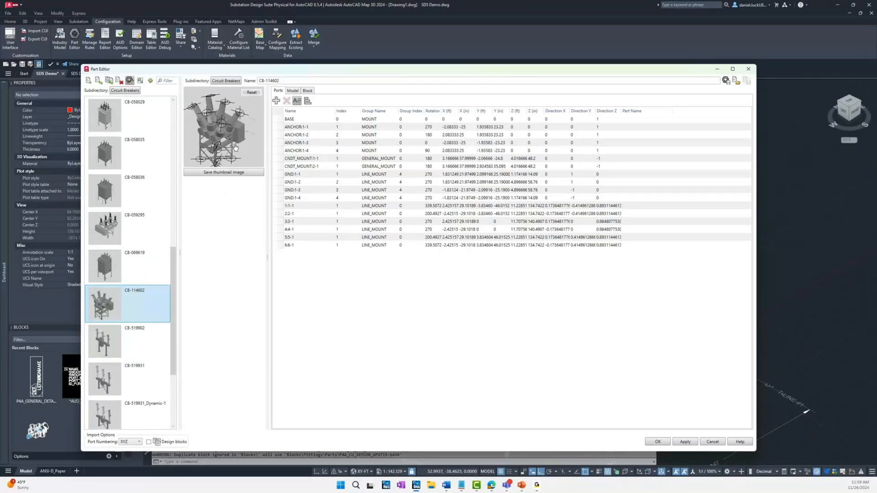
Step: Examine the breaker part's 3D preview, port list and model attributes, and leave the Part Editor without saving
{"action": "left_click_drag", "start_coordinate": [235, 147], "coordinate": [242, 139]}
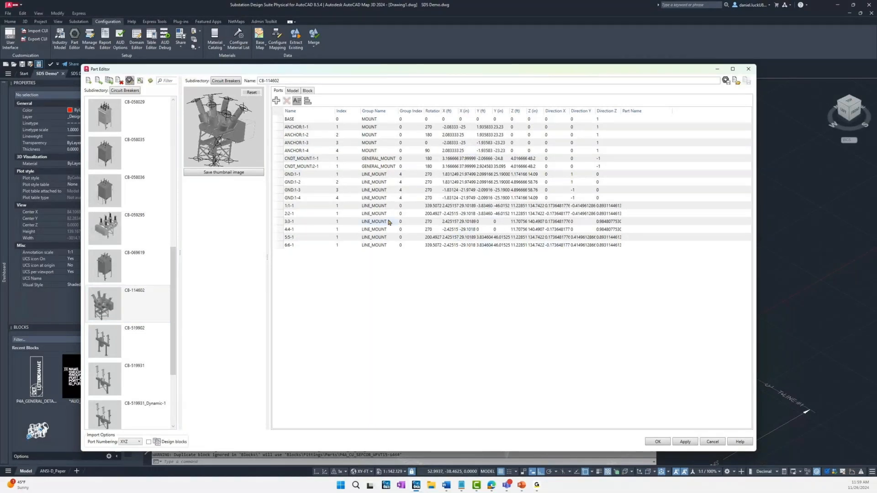
{"action": "left_click", "coordinate": [293, 90]}
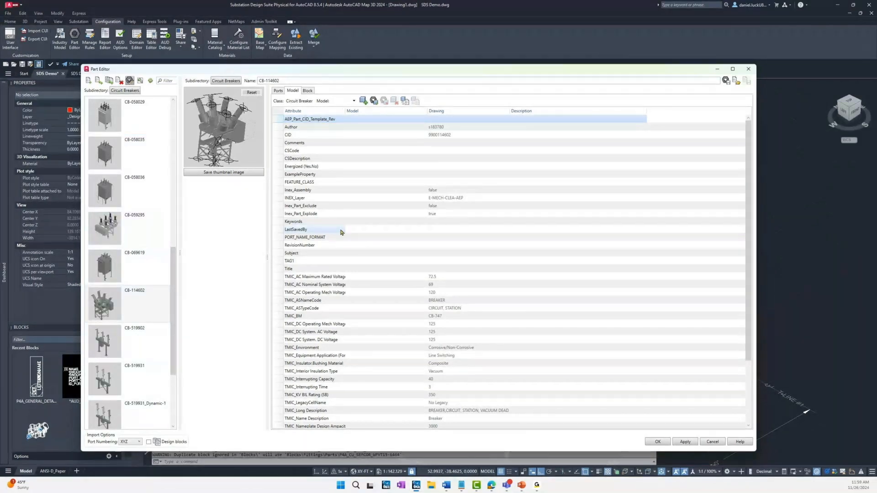
{"action": "left_click", "coordinate": [713, 443]}
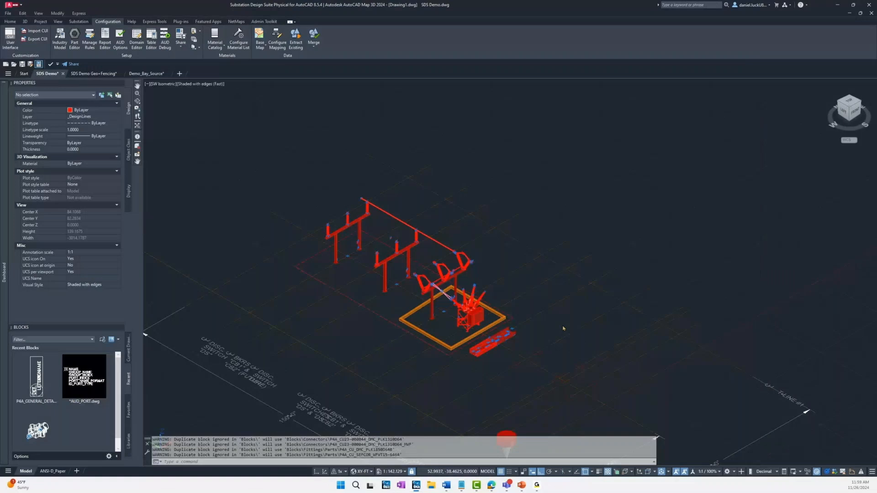
{"action": "middle_click_drag", "start_coordinate": [567, 314], "coordinate": [572, 310]}
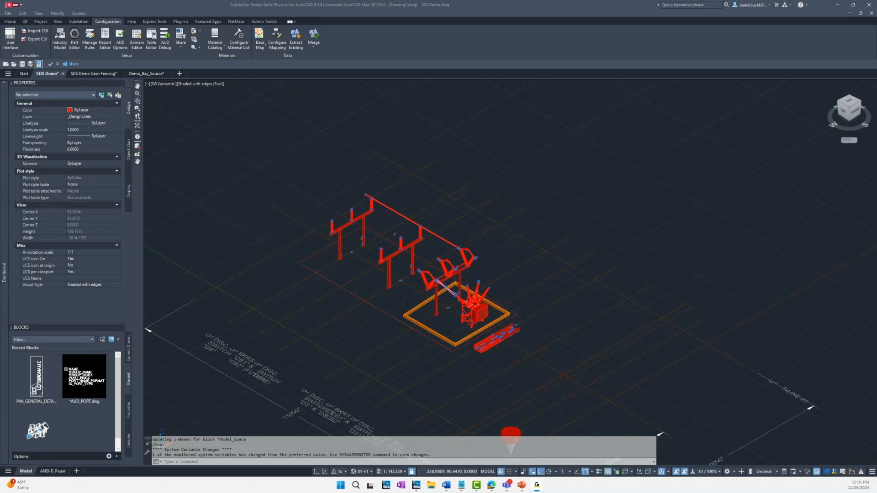
{"action": "left_click", "coordinate": [79, 22]}
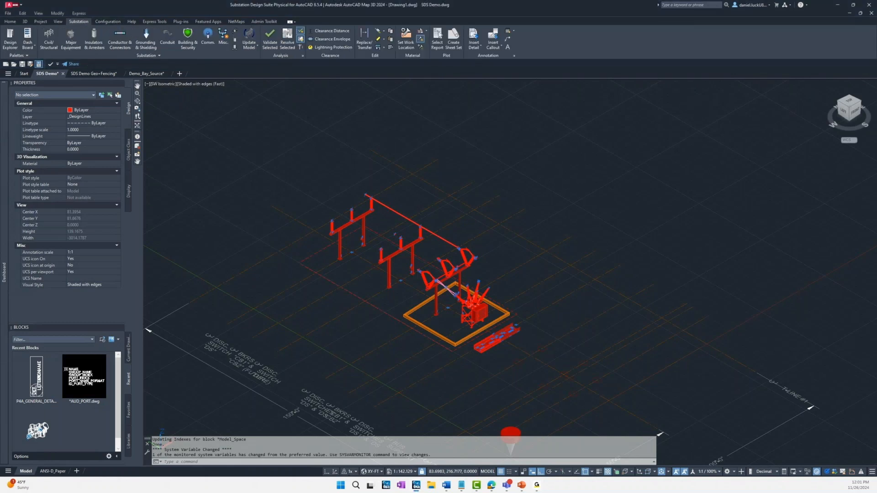